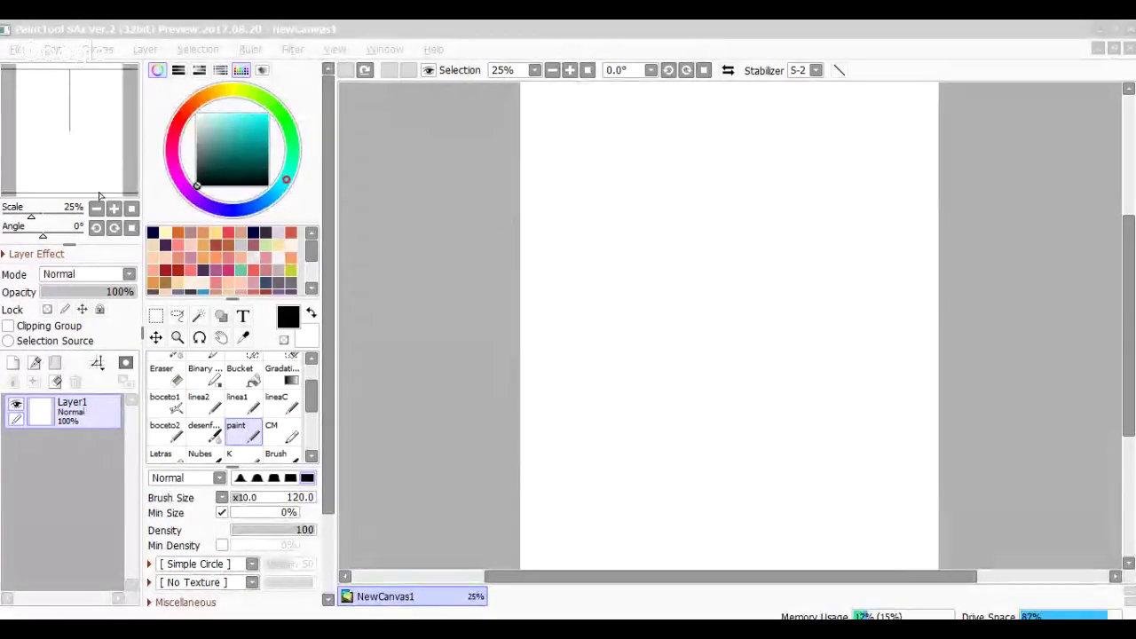
pyautogui.click(221, 145)
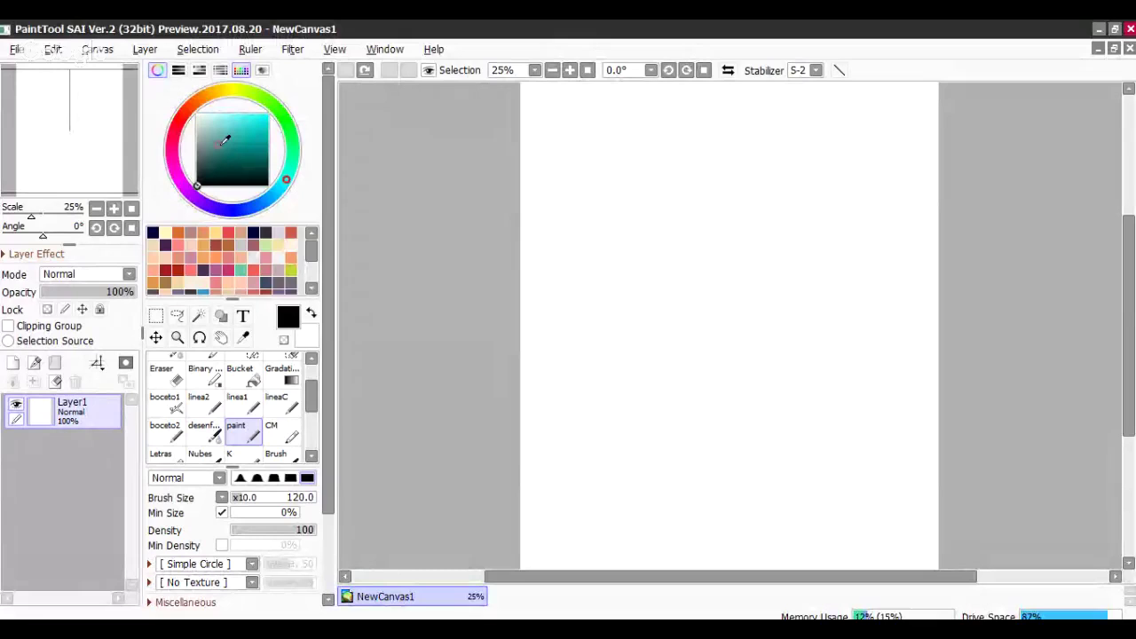
pyautogui.moveTo(611, 206)
pyautogui.mouseDown()
pyautogui.moveTo(582, 227)
pyautogui.moveTo(630, 255)
pyautogui.moveTo(667, 229)
pyautogui.moveTo(774, 273)
pyautogui.moveTo(704, 416)
pyautogui.mouseUp()
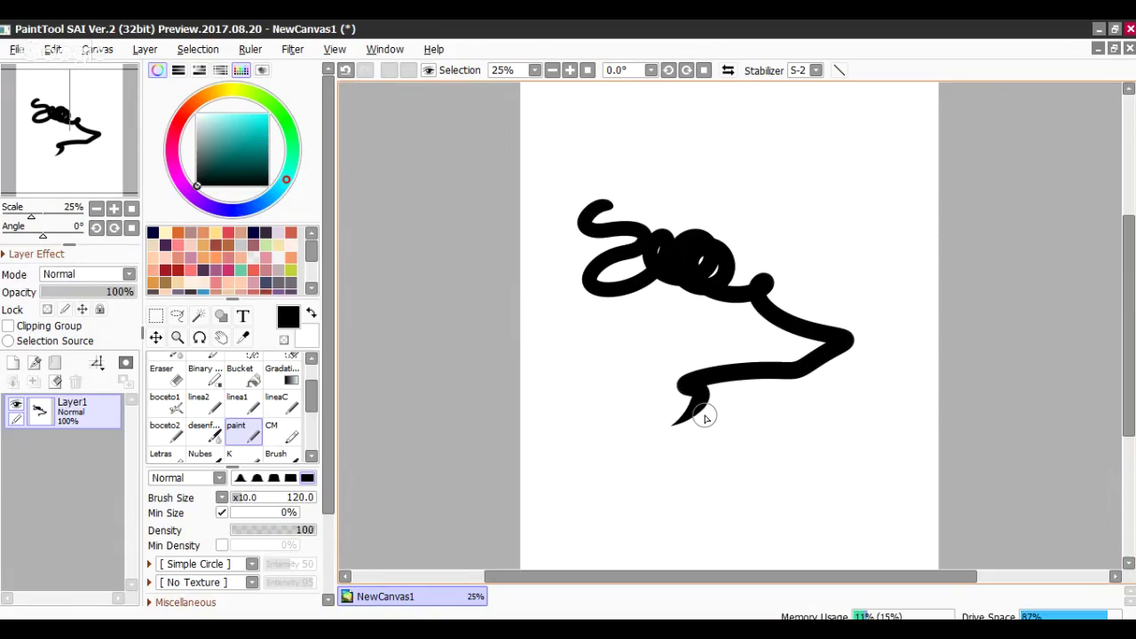
pyautogui.moveTo(618, 345); pyautogui.dragTo(680, 349)
pyautogui.moveTo(606, 372); pyautogui.dragTo(651, 384)
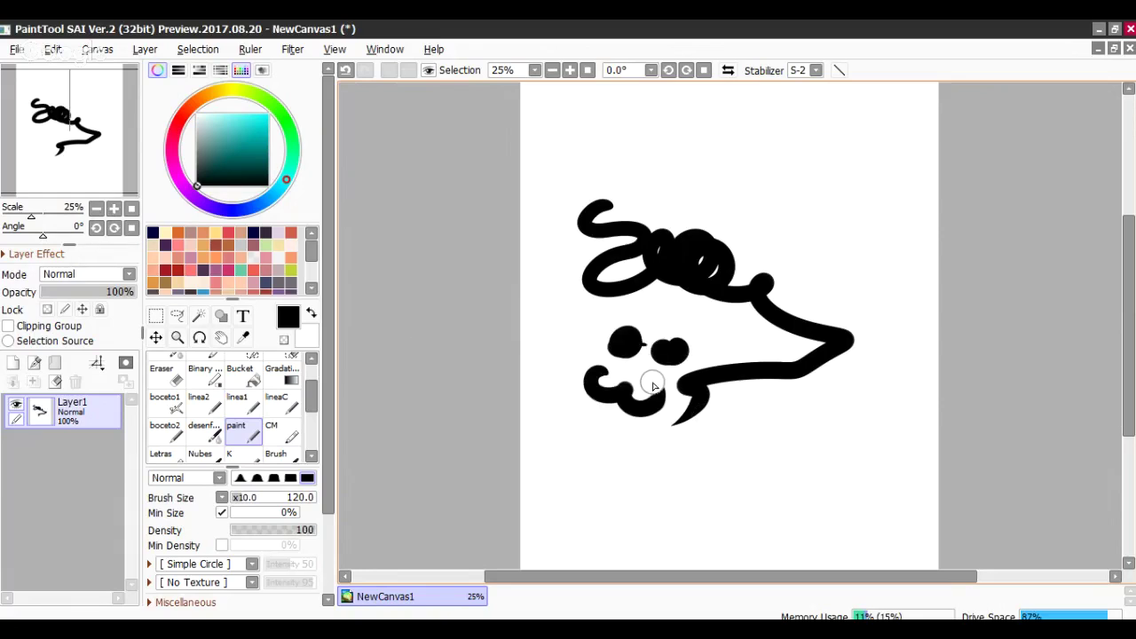
pyautogui.hotkey('ctrl', 'z')
pyautogui.hotkey('ctrl', 'z')
pyautogui.hotkey('ctrl', 'z')
pyautogui.hotkey('ctrl', 'z')
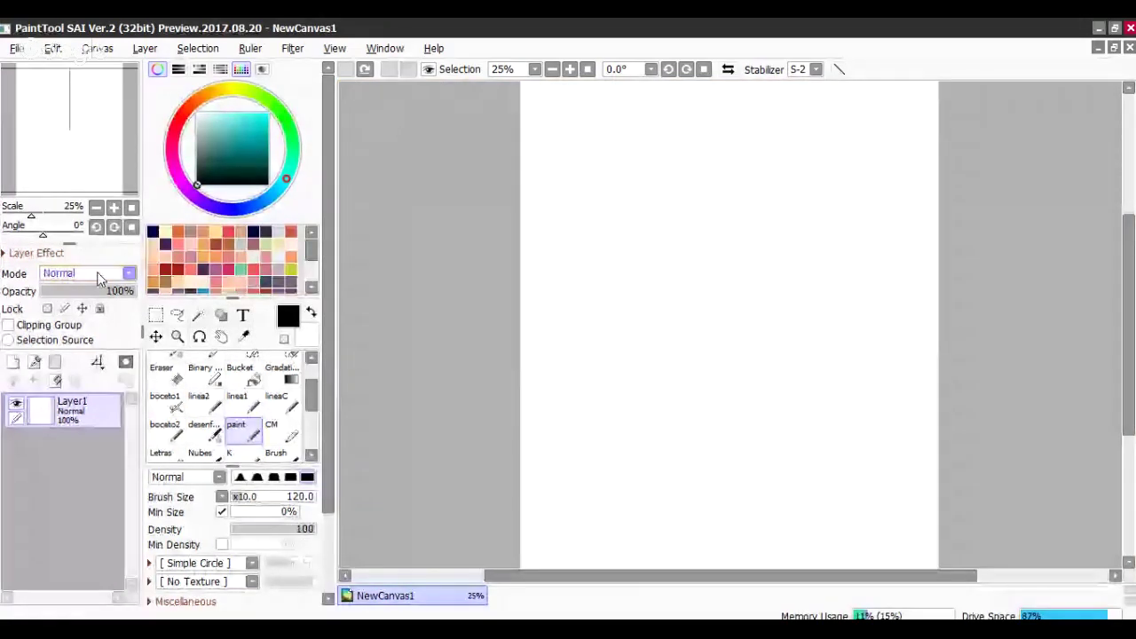
pyautogui.click(244, 402)
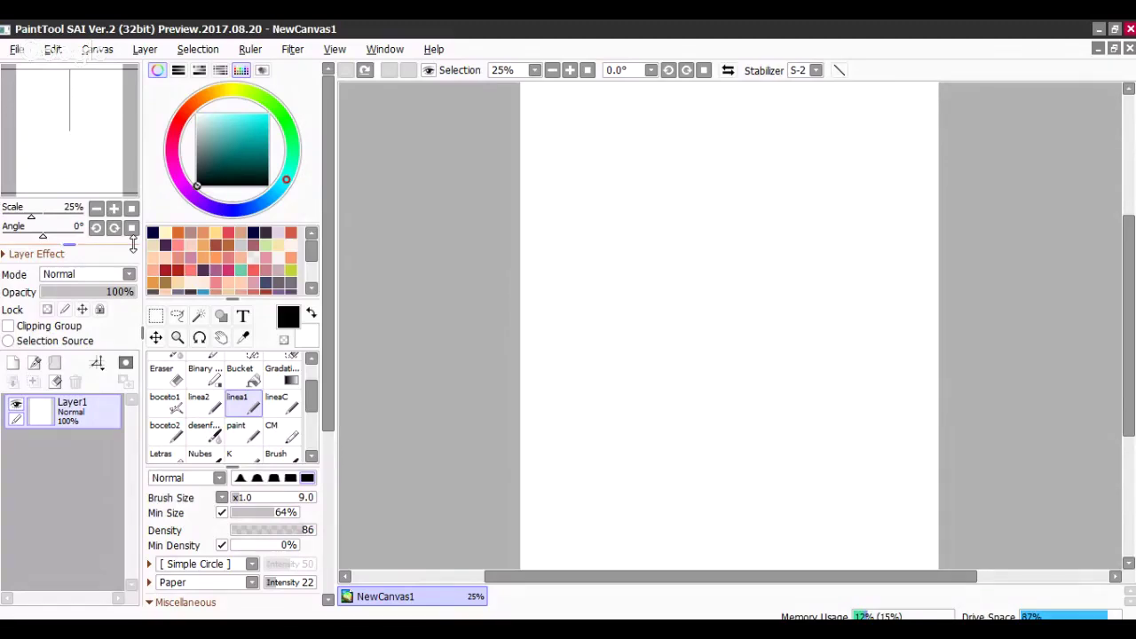
pyautogui.click(131, 190)
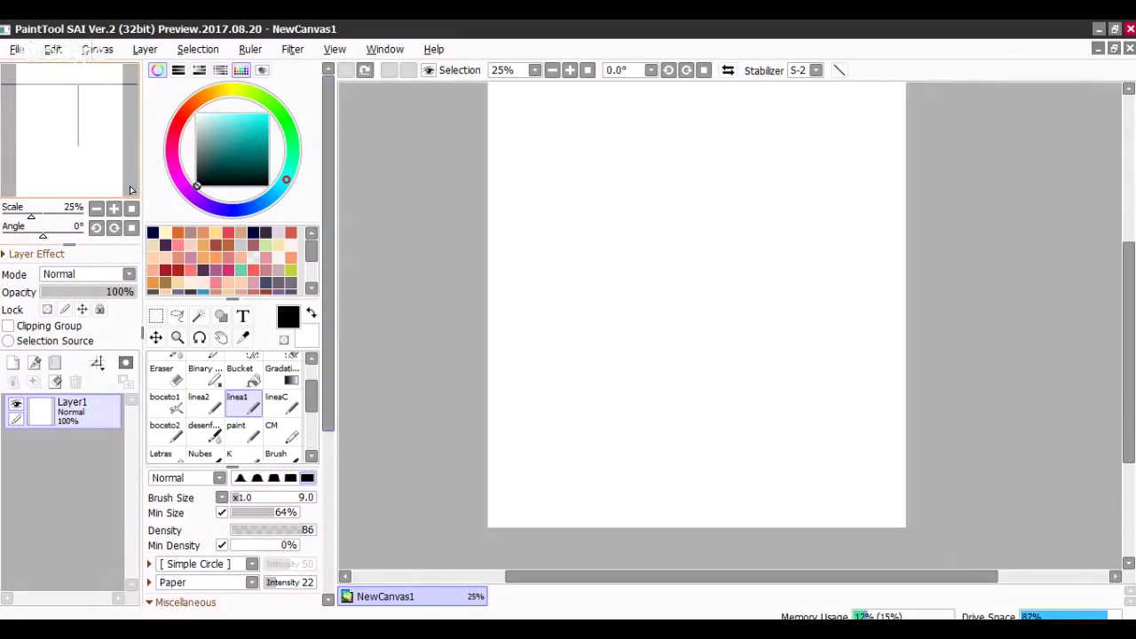
pyautogui.click(130, 205)
pyautogui.click(114, 209)
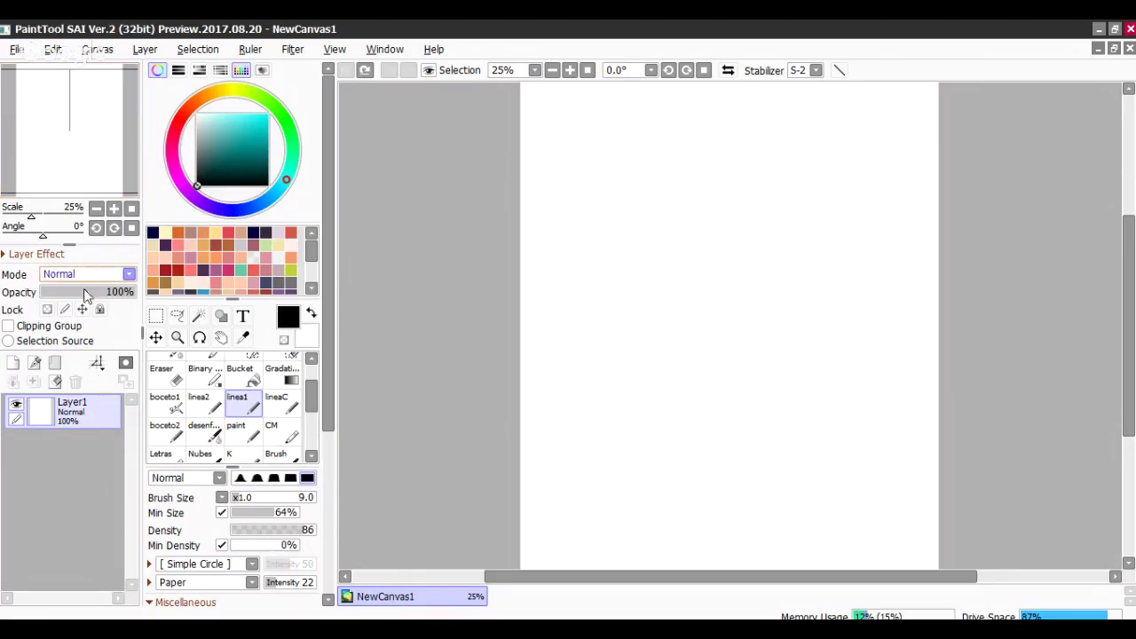
pyautogui.moveTo(135, 155); pyautogui.dragTo(132, 114)
# - Choose the B-Mar... brush and try it out on the blank canvas
pyautogui.scroll(-2, 309, 426)
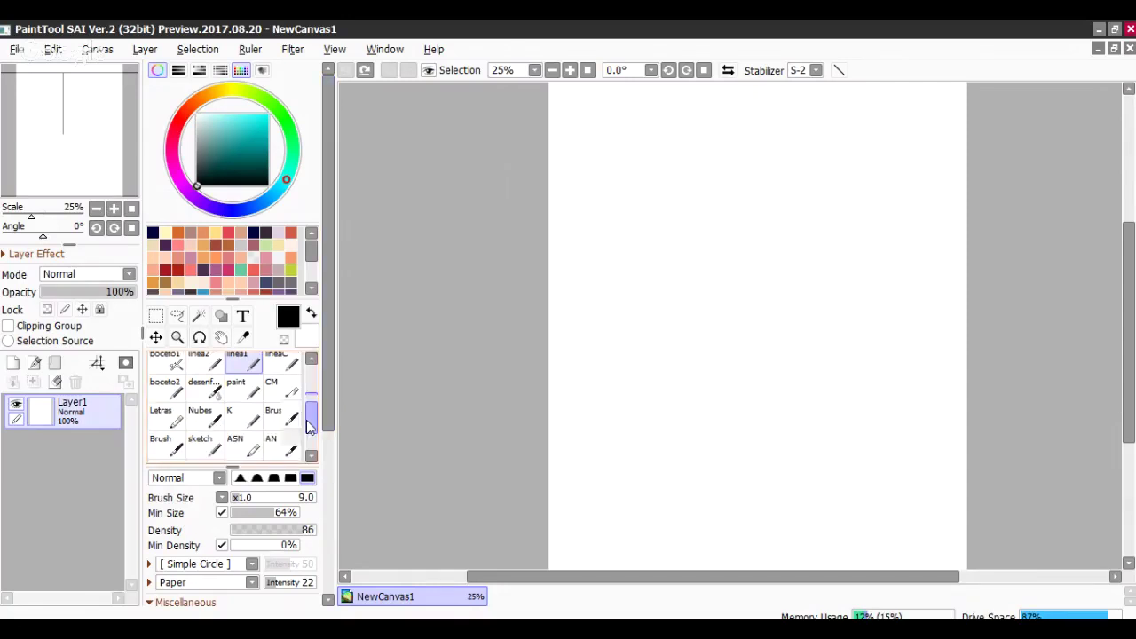
pyautogui.moveTo(307, 421); pyautogui.dragTo(308, 427)
pyautogui.click(166, 422)
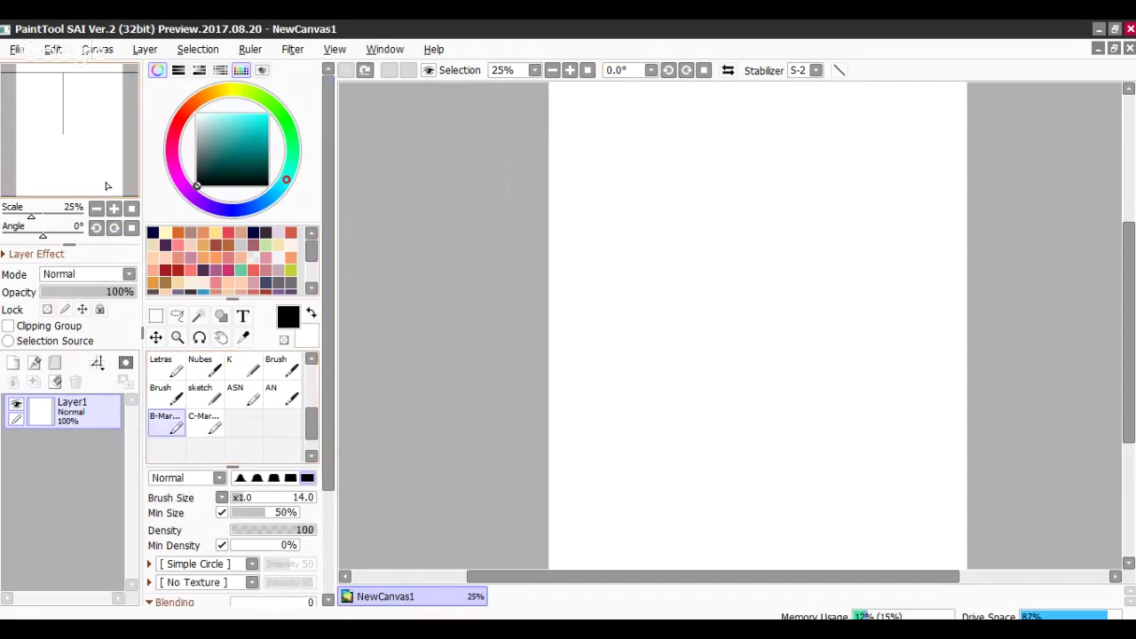
pyautogui.moveTo(104, 184); pyautogui.dragTo(136, 170)
pyautogui.moveTo(619, 273)
pyautogui.mouseDown()
pyautogui.moveTo(616, 329)
pyautogui.moveTo(619, 273)
pyautogui.mouseUp()
pyautogui.hotkey('ctrl', 'z')
pyautogui.hotkey('ctrl', 'z')
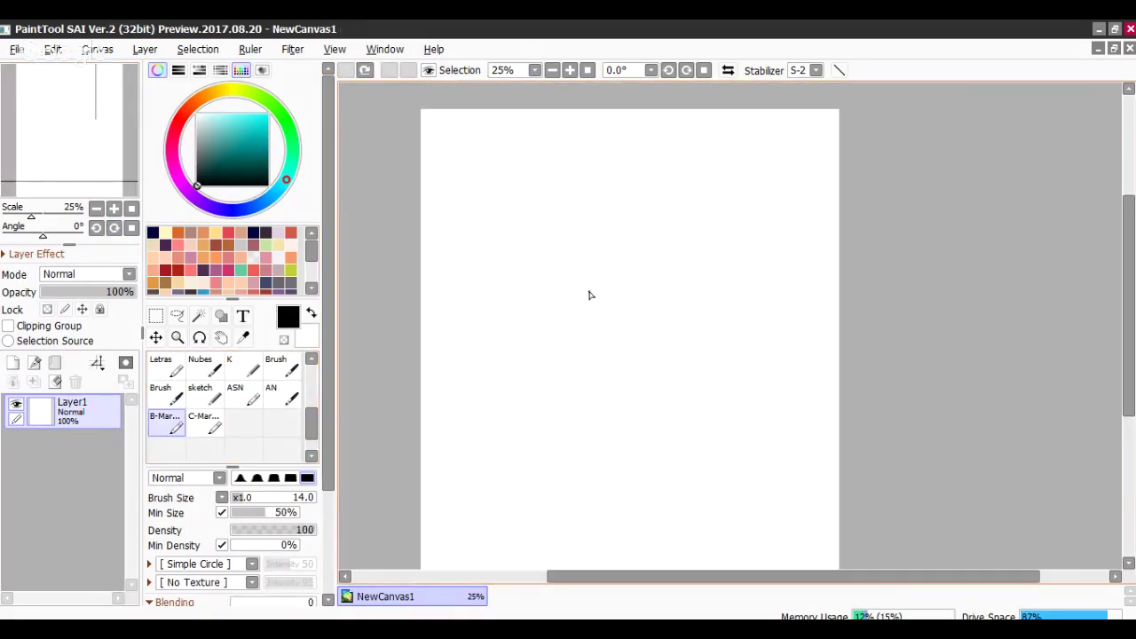
# - Create a second canvas in landscape format and show it at 25% scale
pyautogui.click(17, 49)
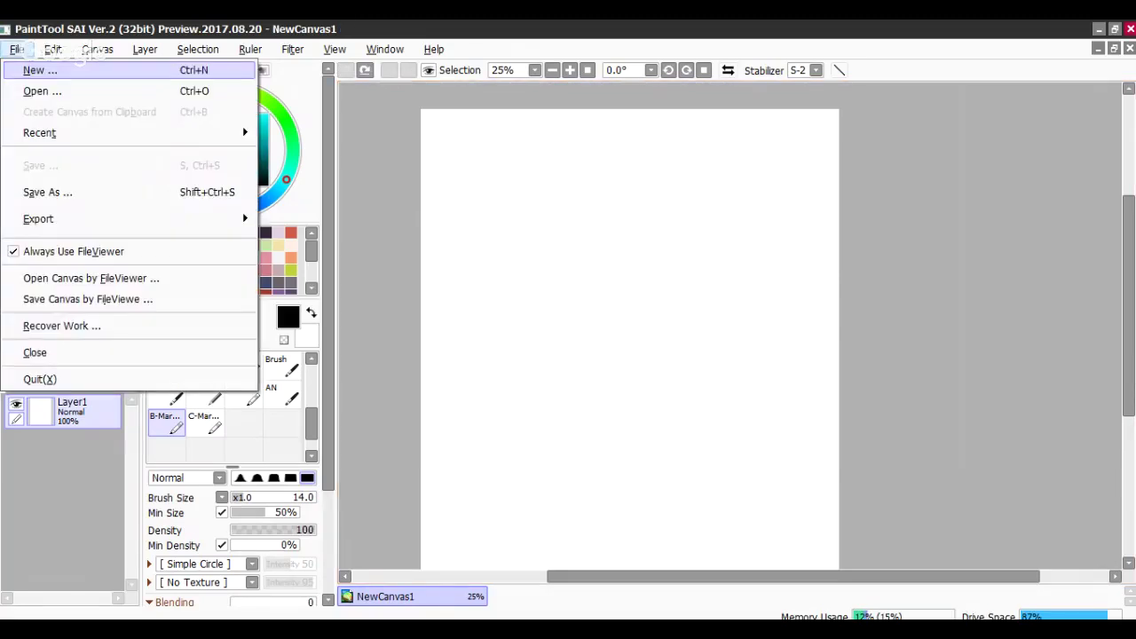
pyautogui.click(40, 70)
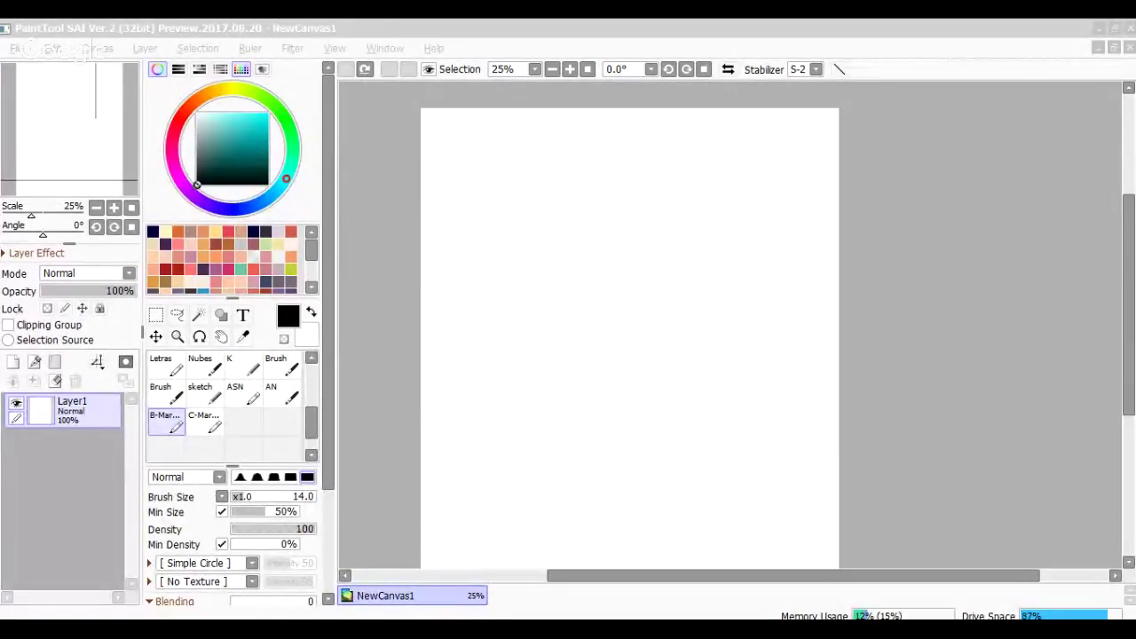
pyautogui.press('Return')
pyautogui.click(114, 210)
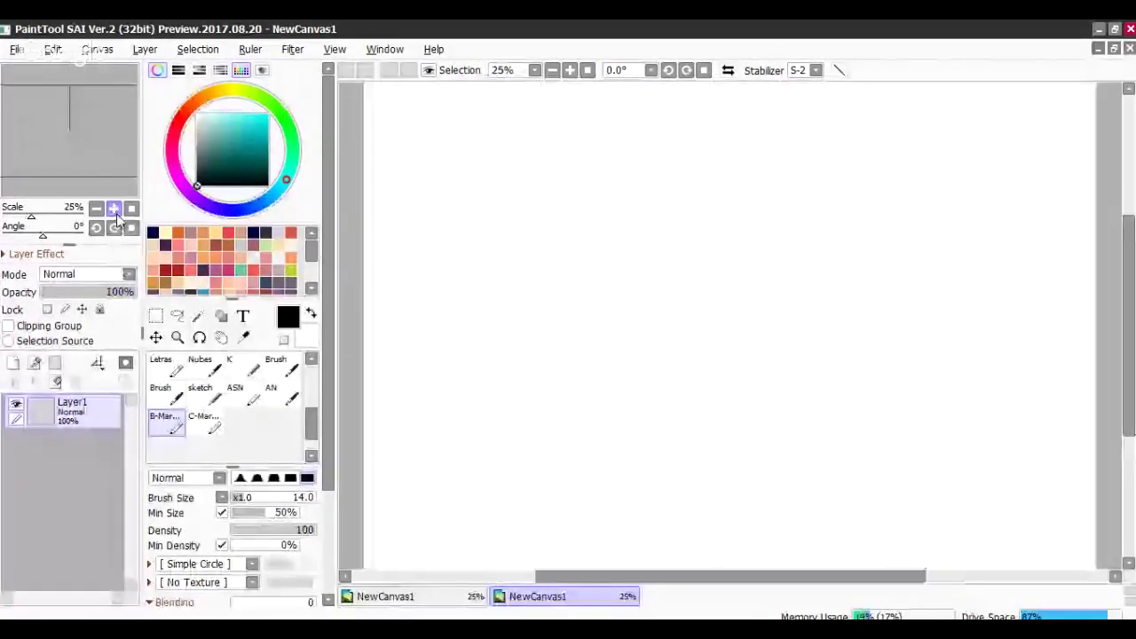
pyautogui.moveTo(97, 194); pyautogui.dragTo(104, 194)
pyautogui.click(96, 208)
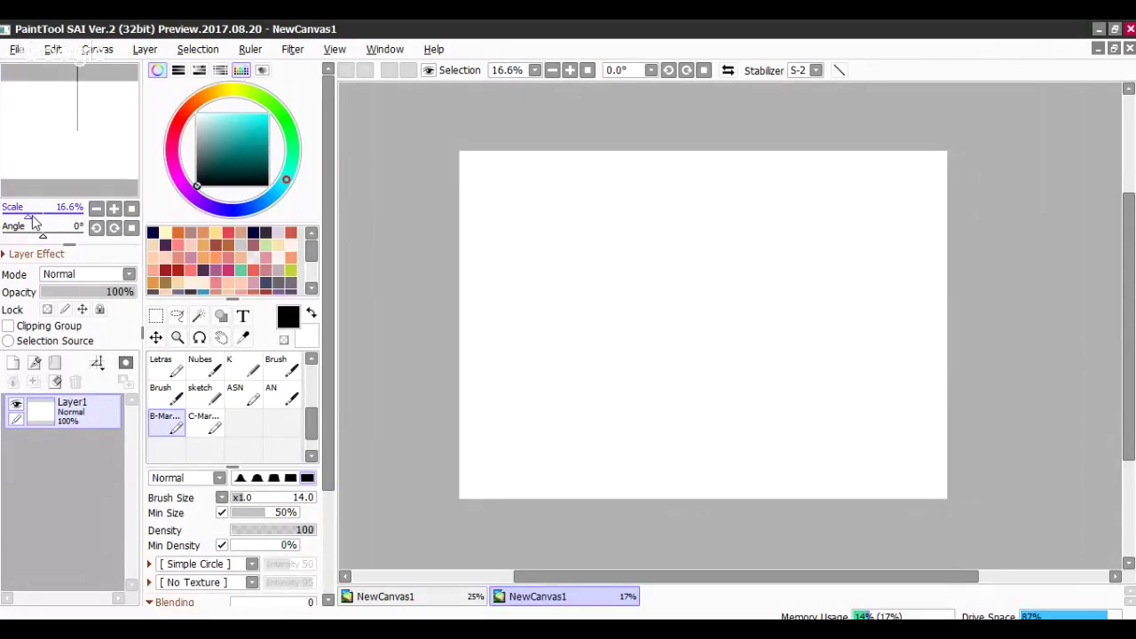
pyautogui.moveTo(32, 218); pyautogui.dragTo(36, 218)
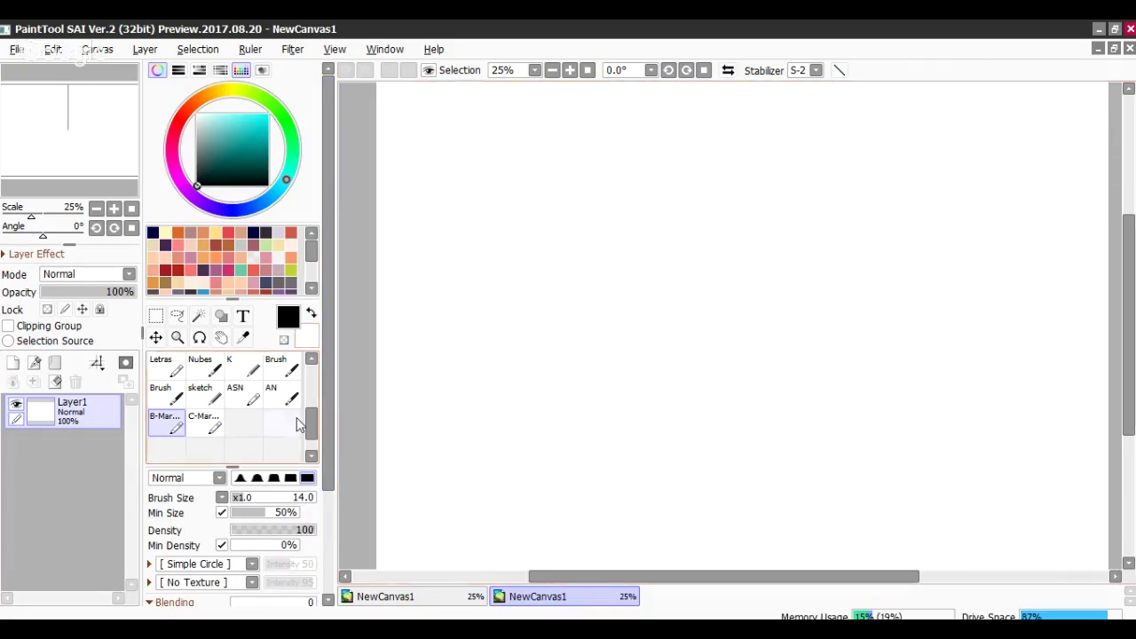
# - Set the B-Mar... brush size to 20 on the landscape canvas
pyautogui.scroll(3, 310, 426)
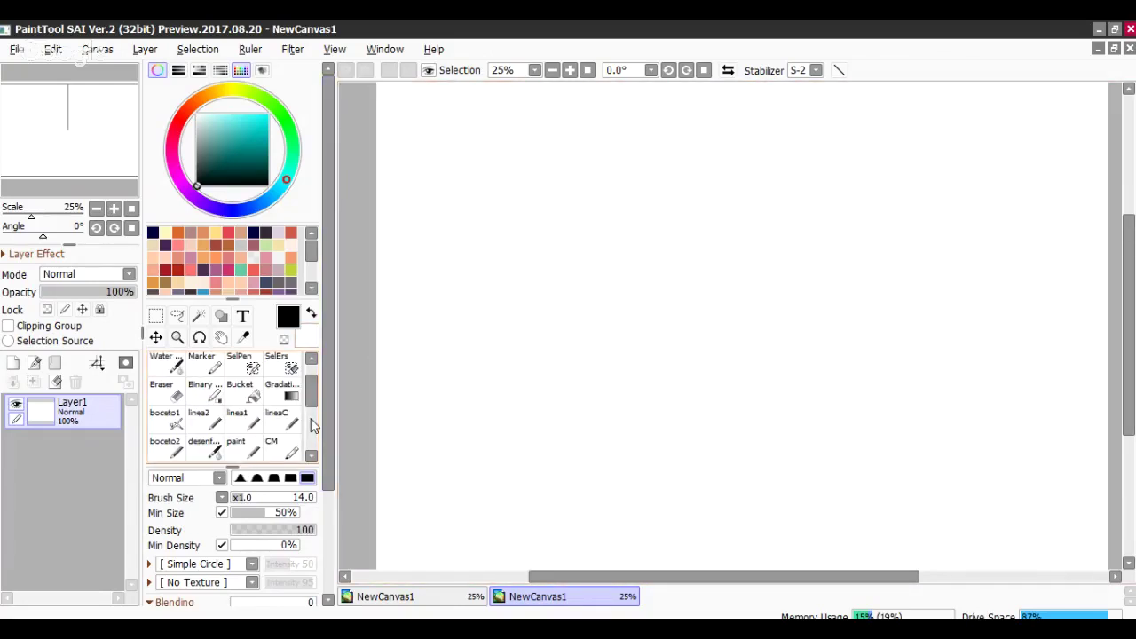
pyautogui.scroll(-3, 310, 424)
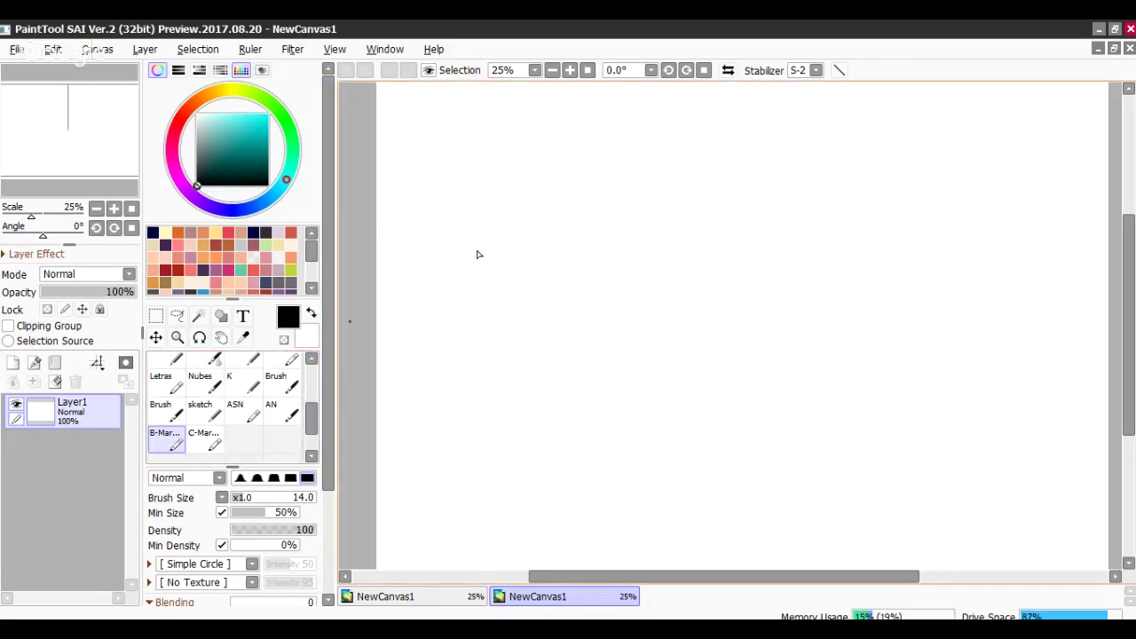
pyautogui.click(243, 382)
pyautogui.click(166, 440)
pyautogui.click(247, 499)
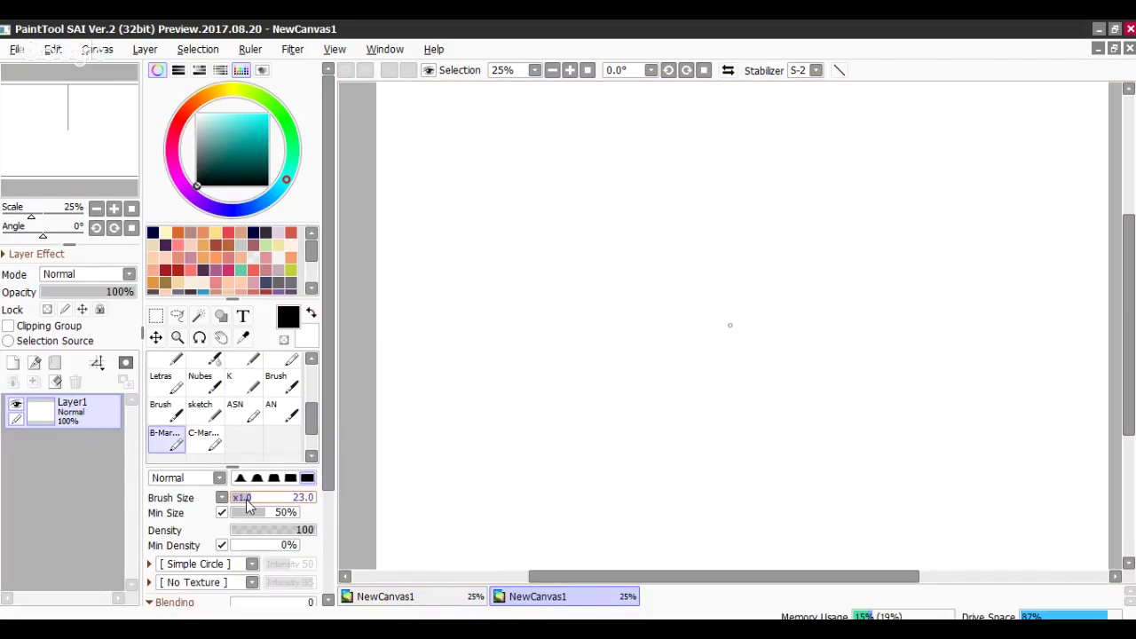
pyautogui.moveTo(248, 503); pyautogui.dragTo(245, 503)
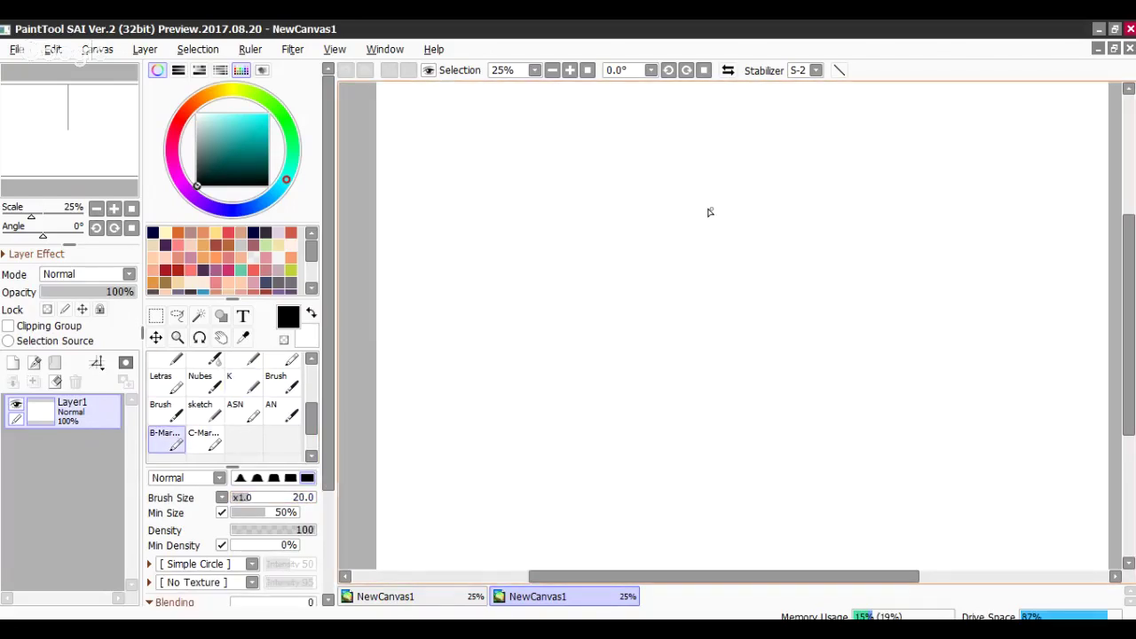
# - Try to sketch a small circle from short curved strokes in the upper right part of the canvas
pyautogui.moveTo(710, 213); pyautogui.dragTo(682, 233)
pyautogui.hotkey('ctrl', 'z')
pyautogui.scroll(1, 106, 183)
pyautogui.moveTo(99, 183); pyautogui.dragTo(131, 186)
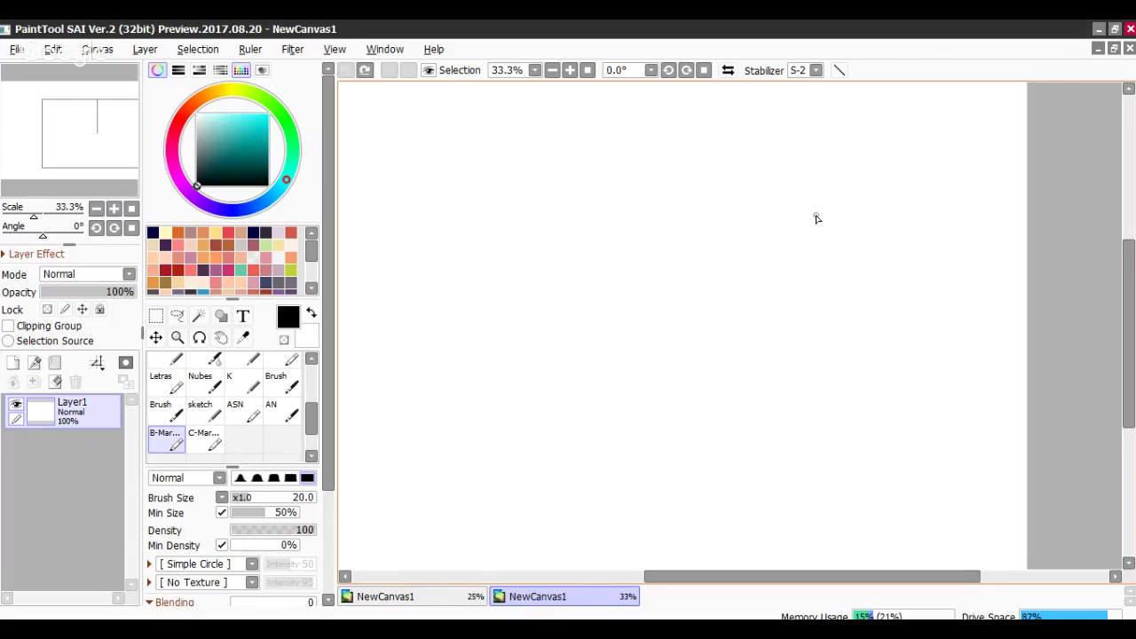
pyautogui.moveTo(817, 218)
pyautogui.mouseDown()
pyautogui.moveTo(793, 220)
pyautogui.moveTo(770, 270)
pyautogui.mouseUp()
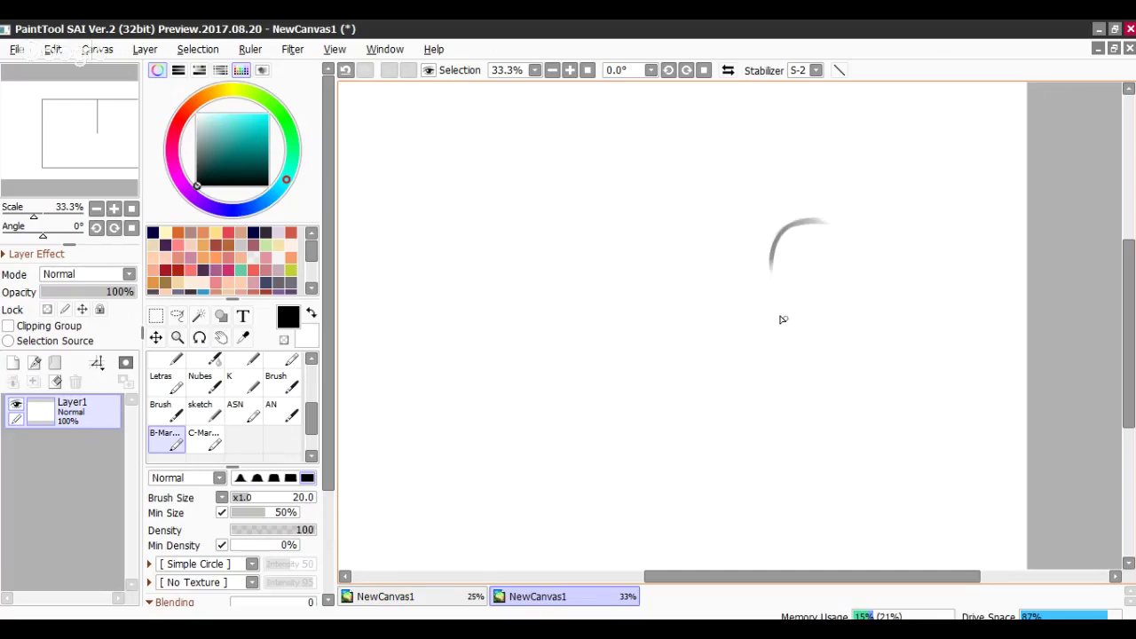
pyautogui.moveTo(809, 323)
pyautogui.mouseDown()
pyautogui.moveTo(773, 271)
pyautogui.moveTo(839, 314)
pyautogui.mouseUp()
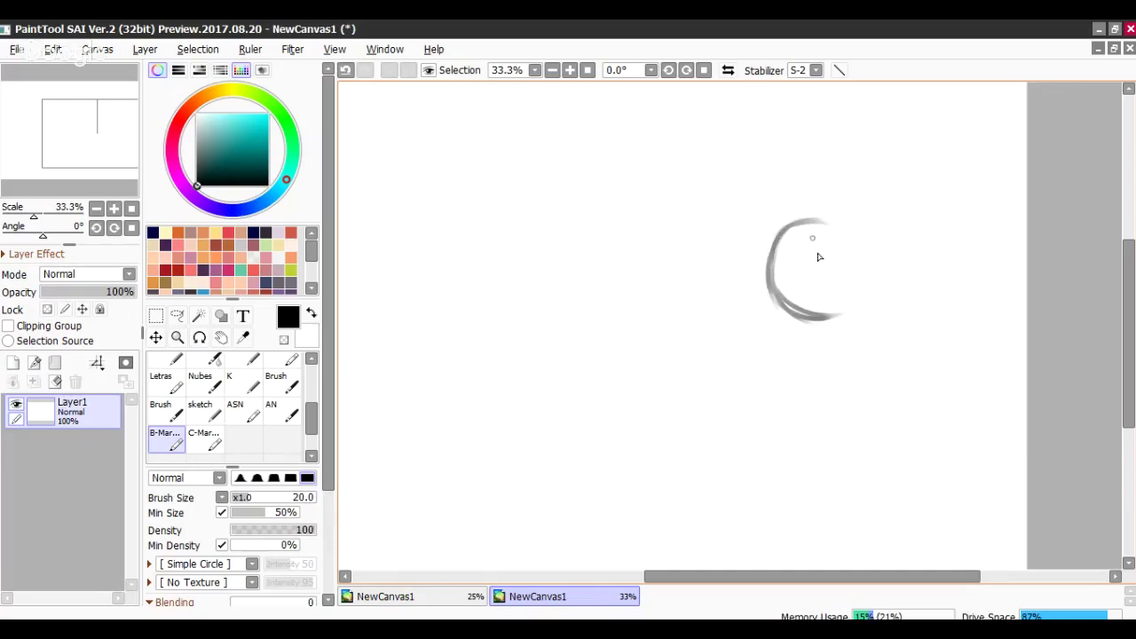
pyautogui.moveTo(788, 229)
pyautogui.mouseDown()
pyautogui.moveTo(840, 228)
pyautogui.moveTo(788, 233)
pyautogui.moveTo(872, 262)
pyautogui.mouseUp()
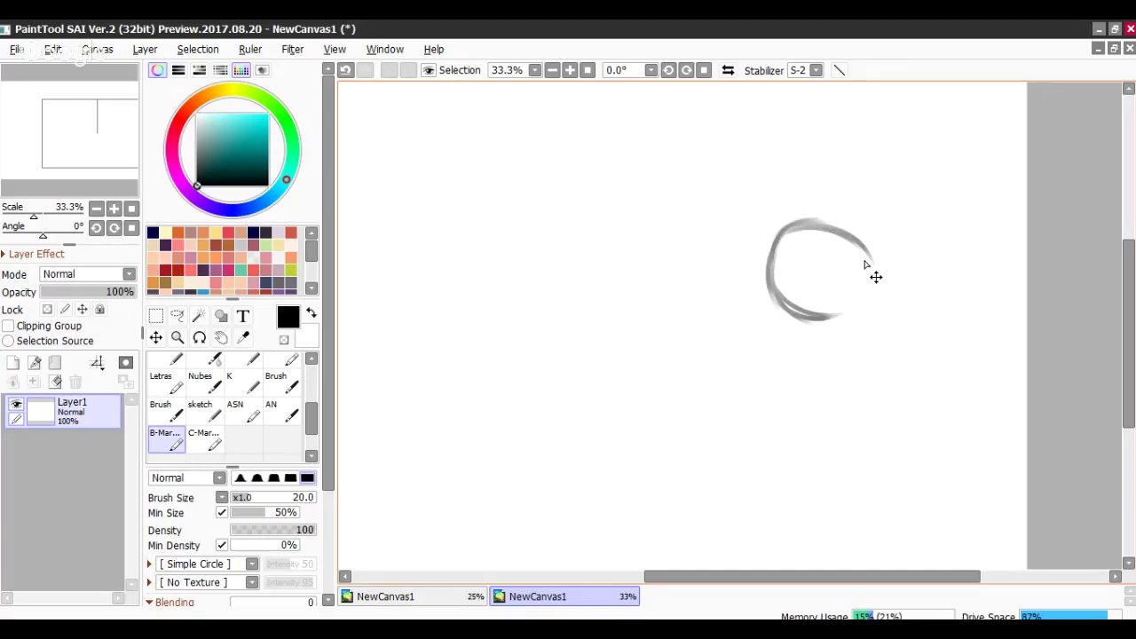
pyautogui.hotkey('ctrl', 'z')
pyautogui.hotkey('ctrl', 'z')
pyautogui.hotkey('ctrl', 'z')
pyautogui.hotkey('ctrl', 'z')
pyautogui.hotkey('ctrl', 'z')
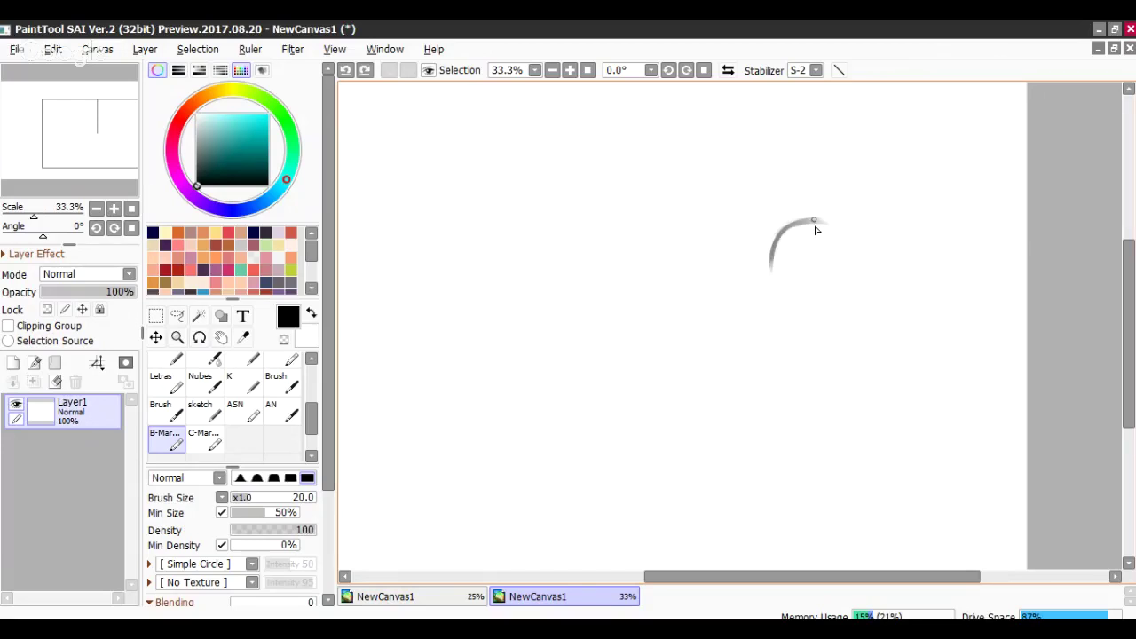
# - Sketch the small circle again from the remaining arc, closing its outline with overlapping curved strokes
pyautogui.moveTo(816, 229)
pyautogui.mouseDown()
pyautogui.moveTo(794, 321)
pyautogui.moveTo(819, 326)
pyautogui.mouseUp()
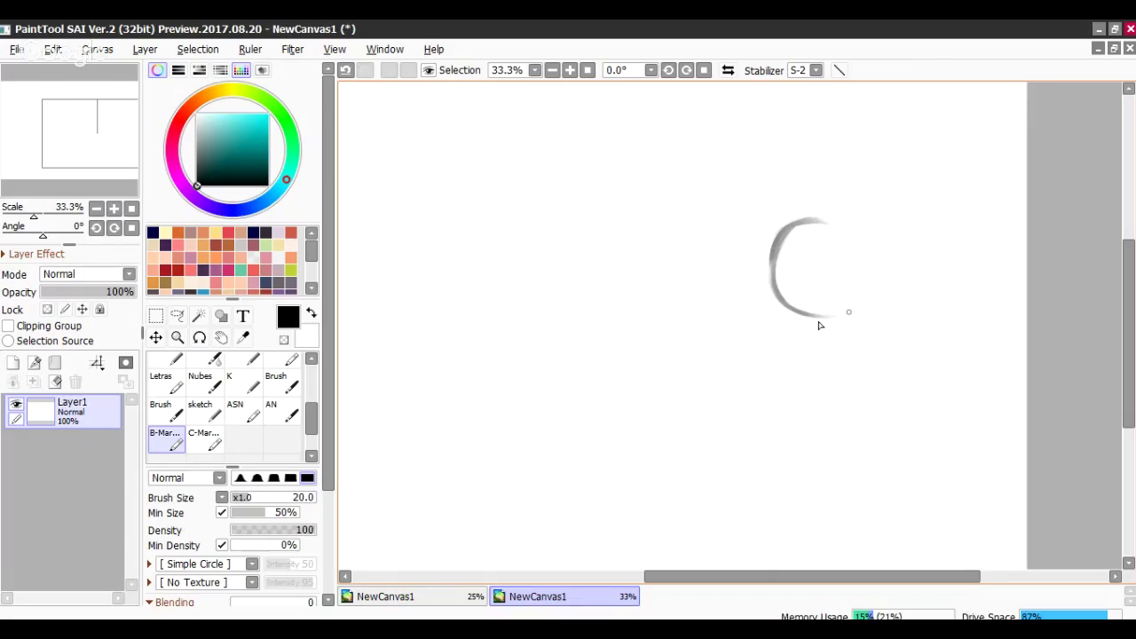
pyautogui.moveTo(803, 219)
pyautogui.mouseDown()
pyautogui.moveTo(868, 277)
pyautogui.moveTo(824, 310)
pyautogui.mouseUp()
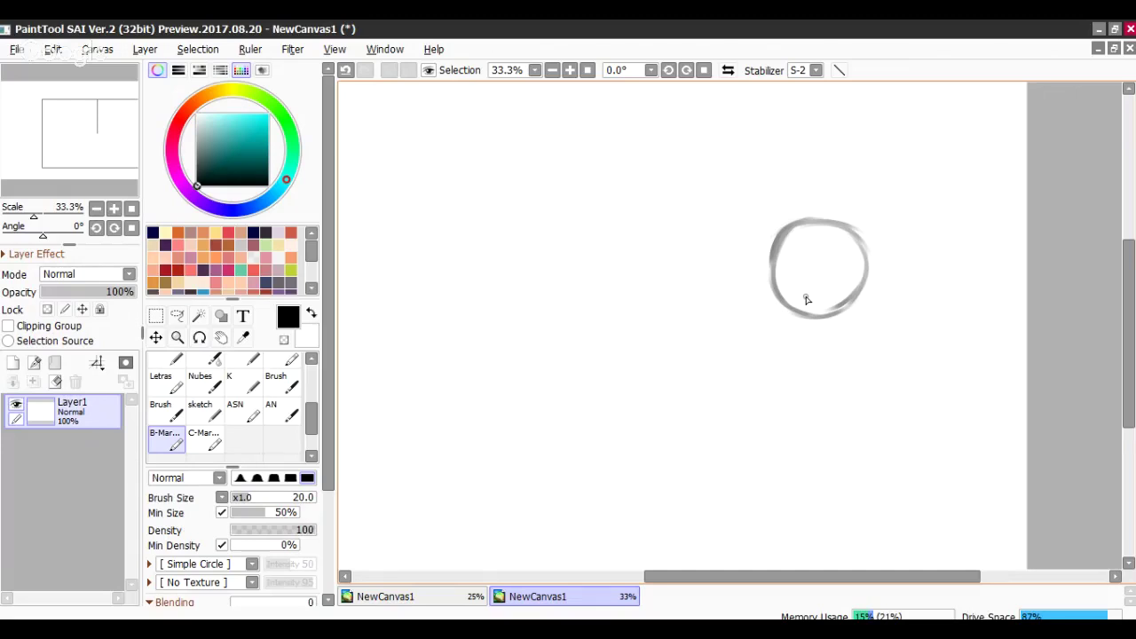
pyautogui.hotkey('ctrl', 'z')
pyautogui.moveTo(857, 296); pyautogui.dragTo(844, 311)
pyautogui.hotkey('ctrl', 'z')
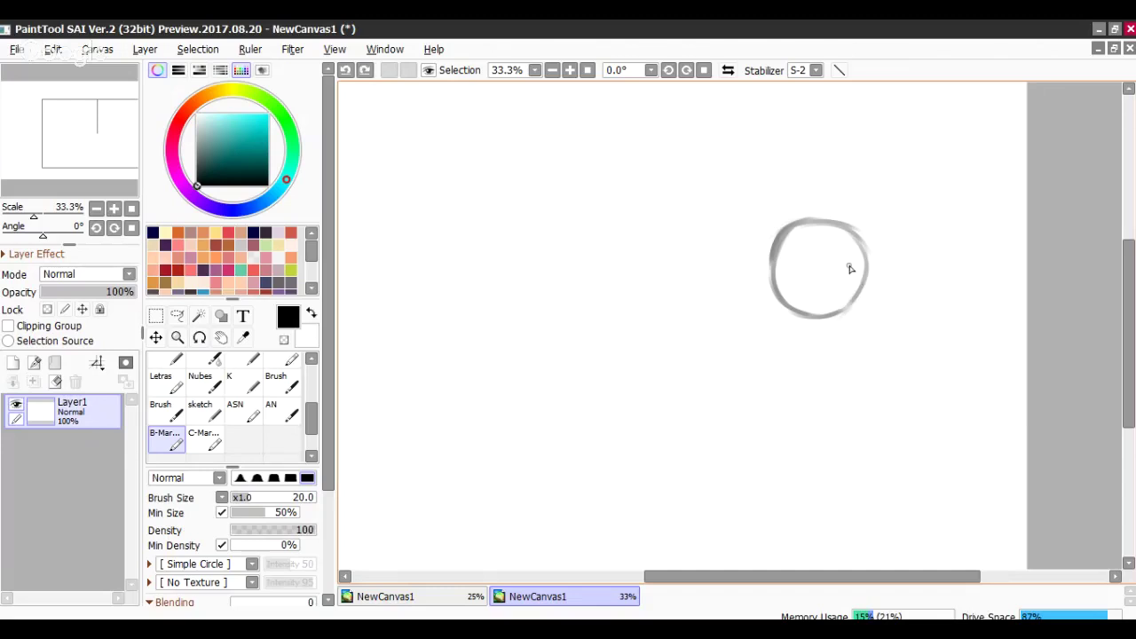
# - Undo all strokes of the circle sketch to leave the landscape canvas blank
pyautogui.click(98, 208)
pyautogui.click(122, 156)
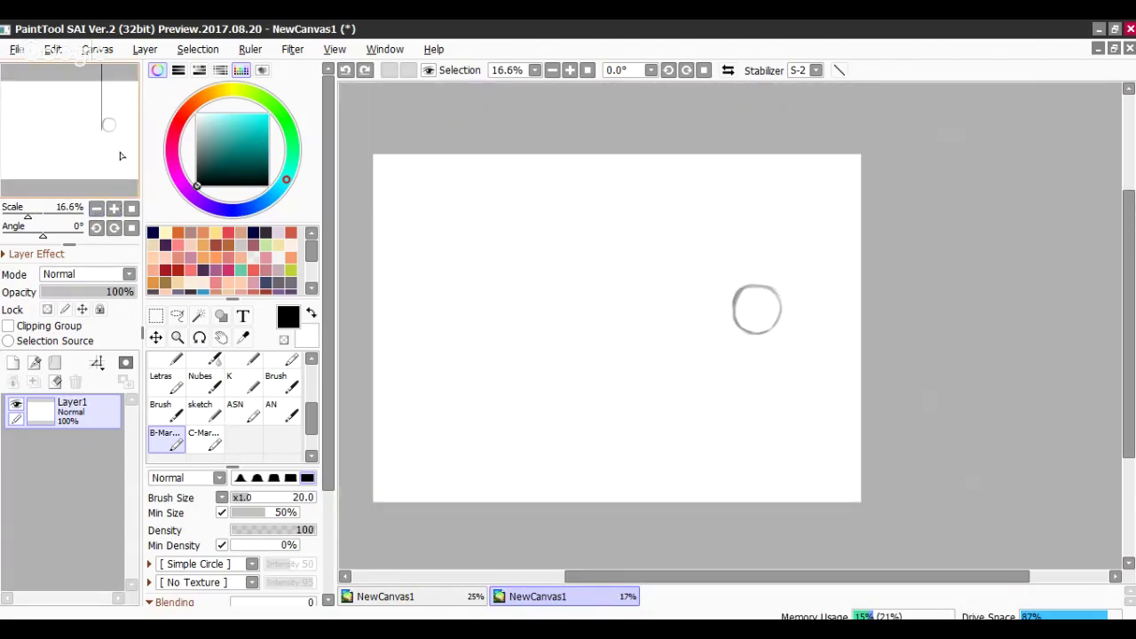
pyautogui.hotkey('ctrl', 'z')
pyautogui.hotkey('ctrl', 'z')
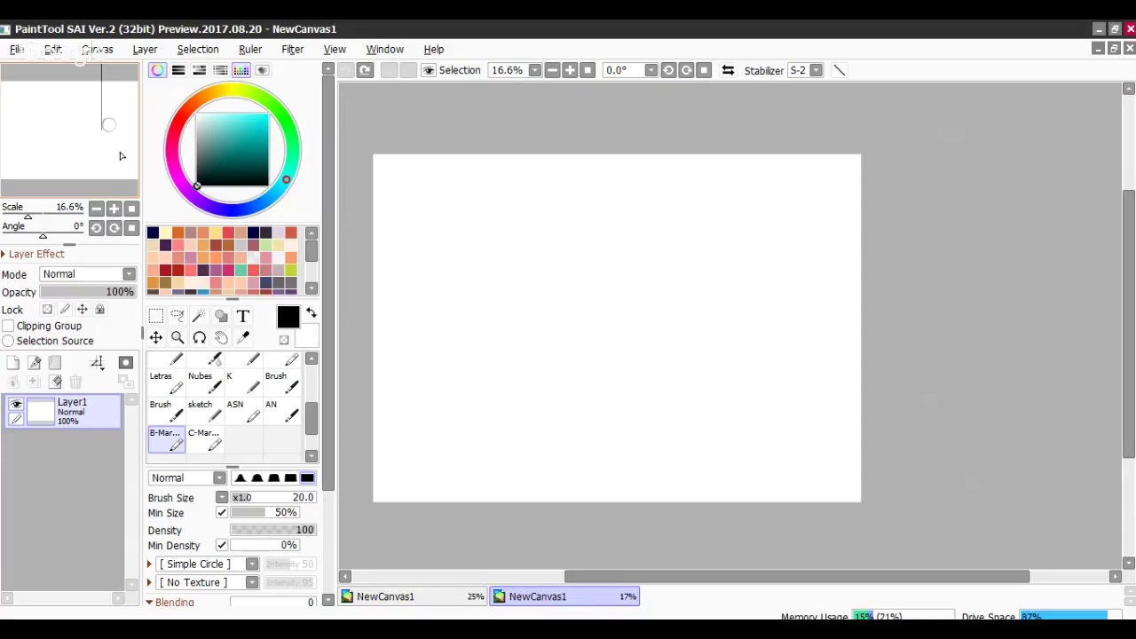
# - Set the B-Mar... brush size to 26 and show the canvas at 25% scale
pyautogui.click(251, 499)
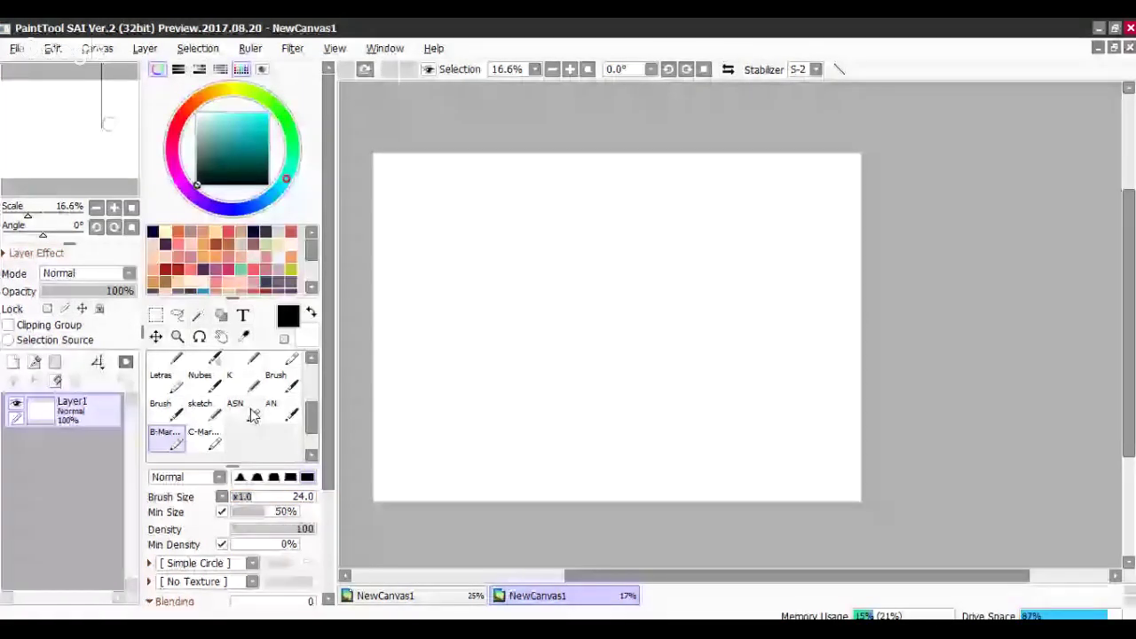
pyautogui.click(115, 208)
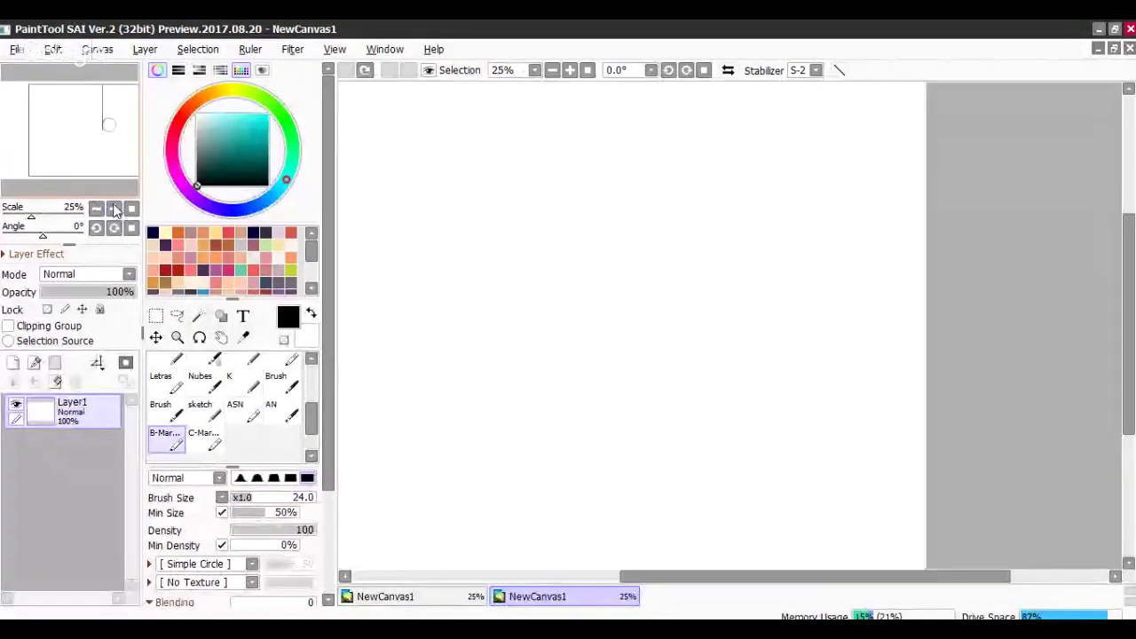
pyautogui.moveTo(115, 176); pyautogui.dragTo(83, 156)
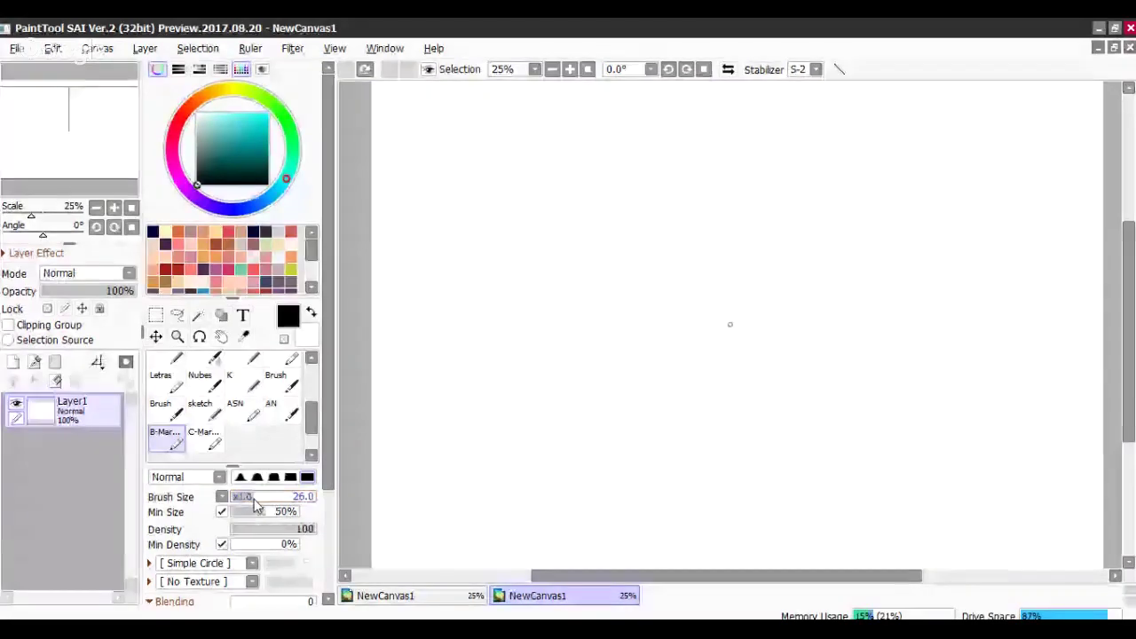
pyautogui.moveTo(253, 499); pyautogui.dragTo(262, 497)
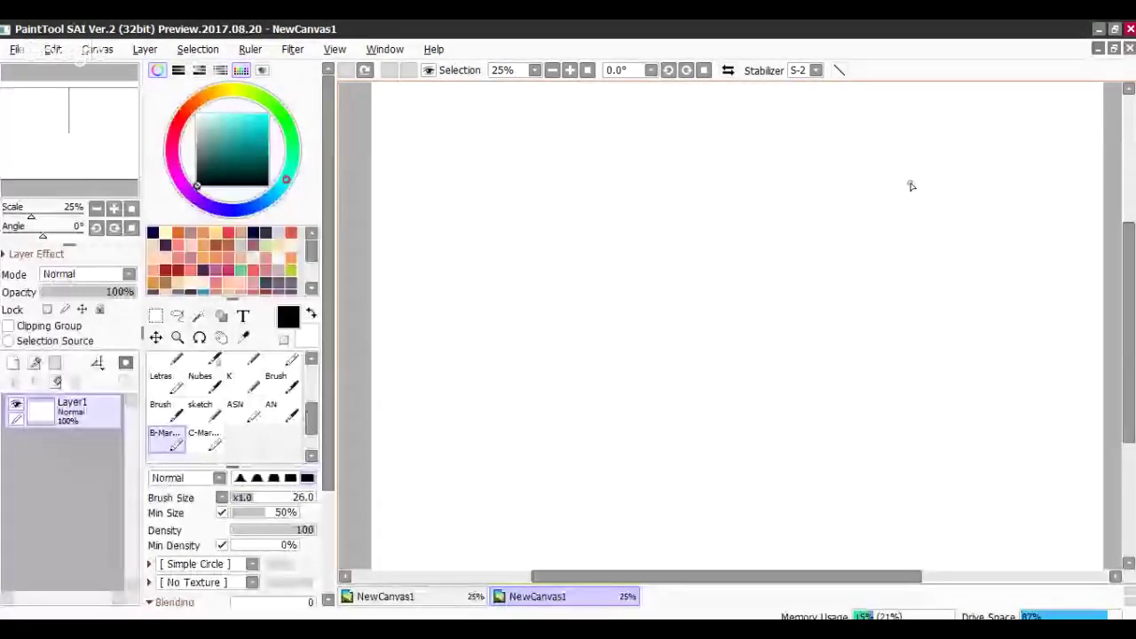
pyautogui.moveTo(925, 181); pyautogui.dragTo(797, 264)
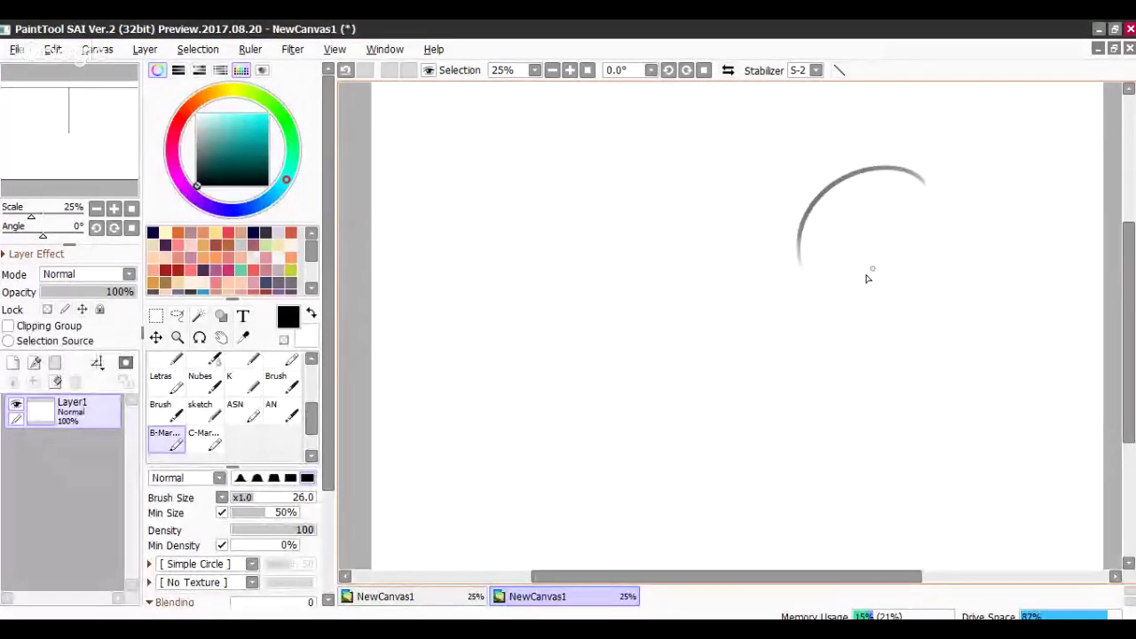
pyautogui.hotkey('ctrl', 'z')
pyautogui.moveTo(930, 184)
pyautogui.mouseDown()
pyautogui.moveTo(951, 257)
pyautogui.moveTo(958, 174)
pyautogui.moveTo(851, 277)
pyautogui.mouseUp()
pyautogui.hotkey('ctrl', 'z')
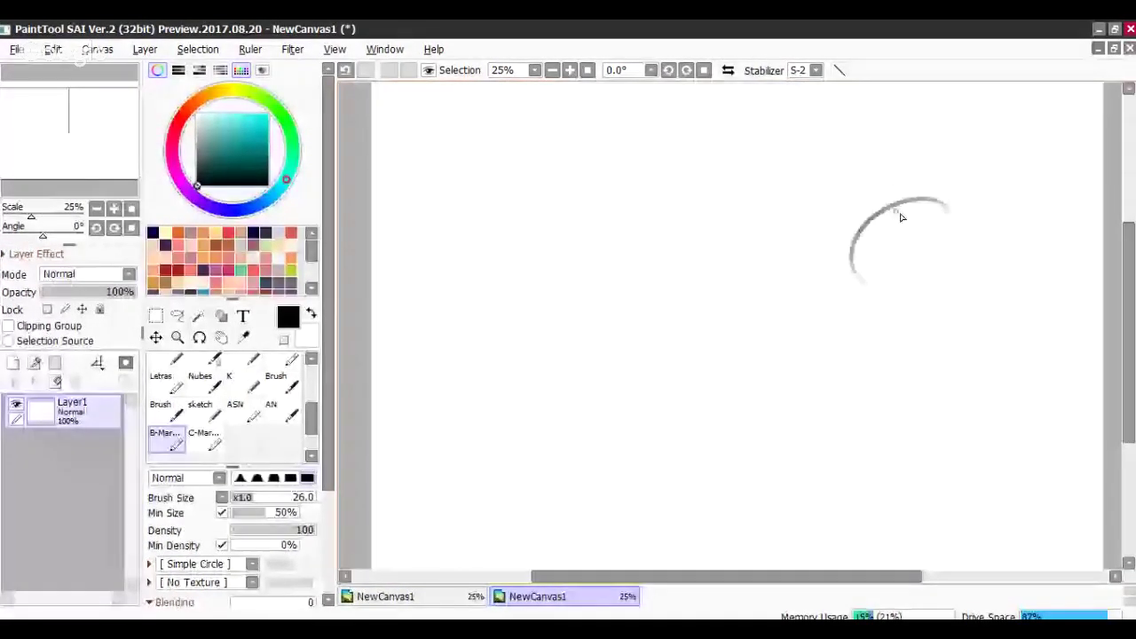
pyautogui.hotkey('ctrl', 'z')
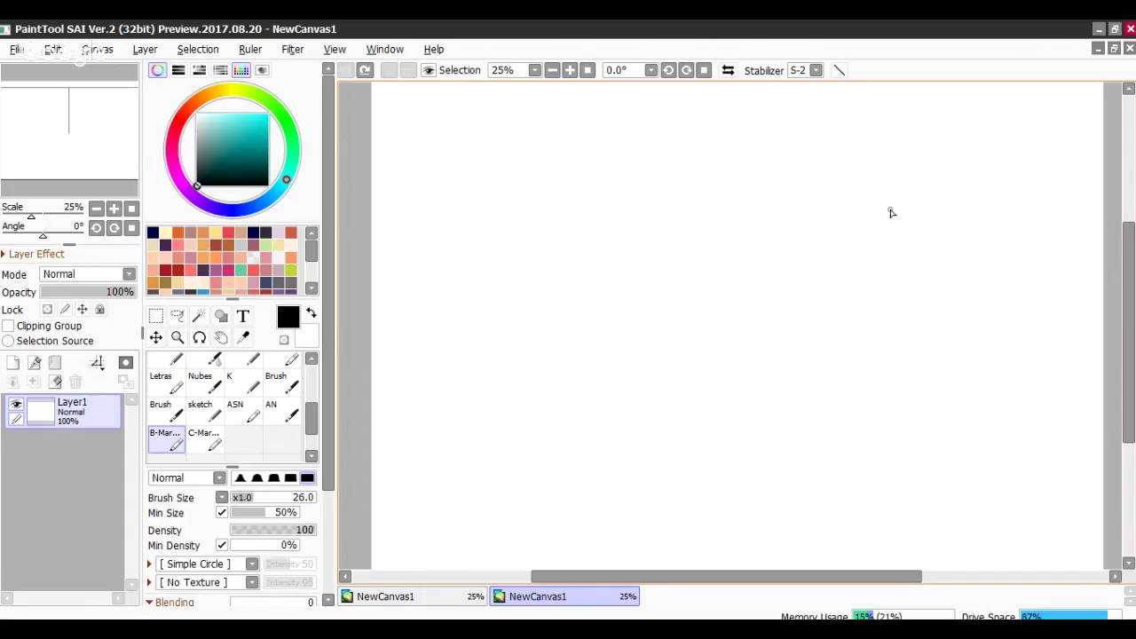
pyautogui.moveTo(119, 183); pyautogui.dragTo(112, 183)
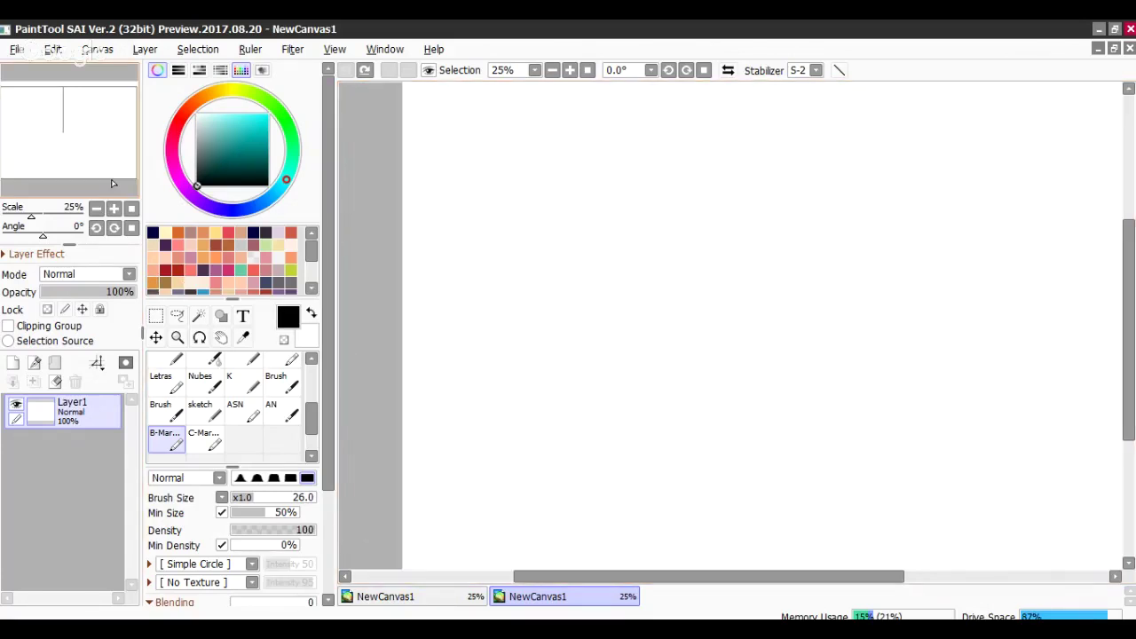
pyautogui.click(114, 183)
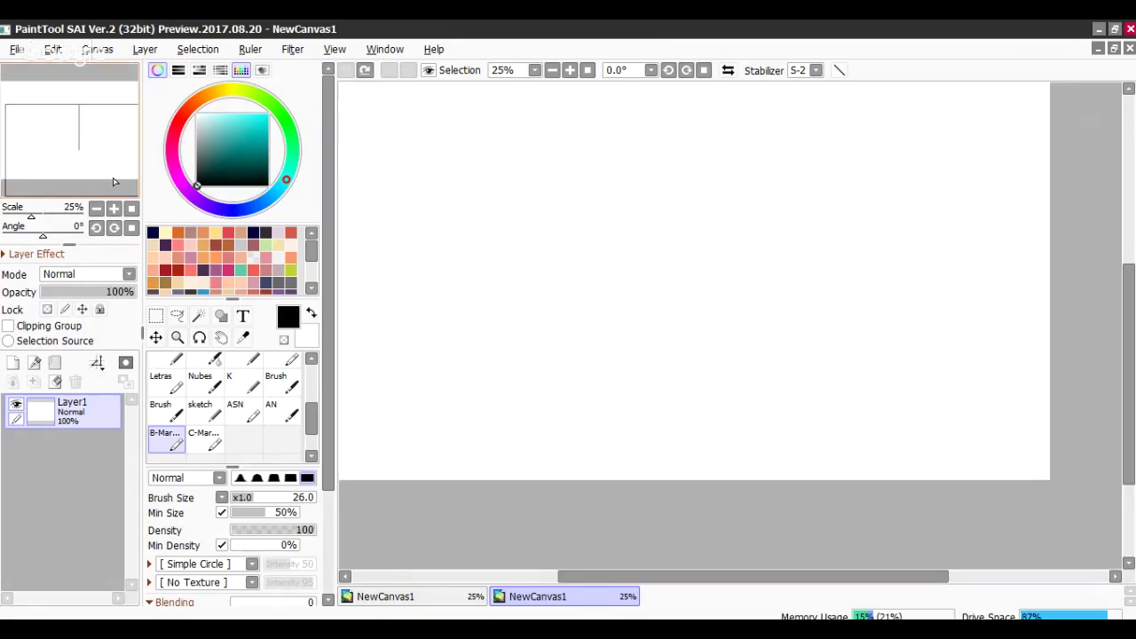
pyautogui.click(113, 182)
pyautogui.moveTo(719, 175); pyautogui.dragTo(761, 283)
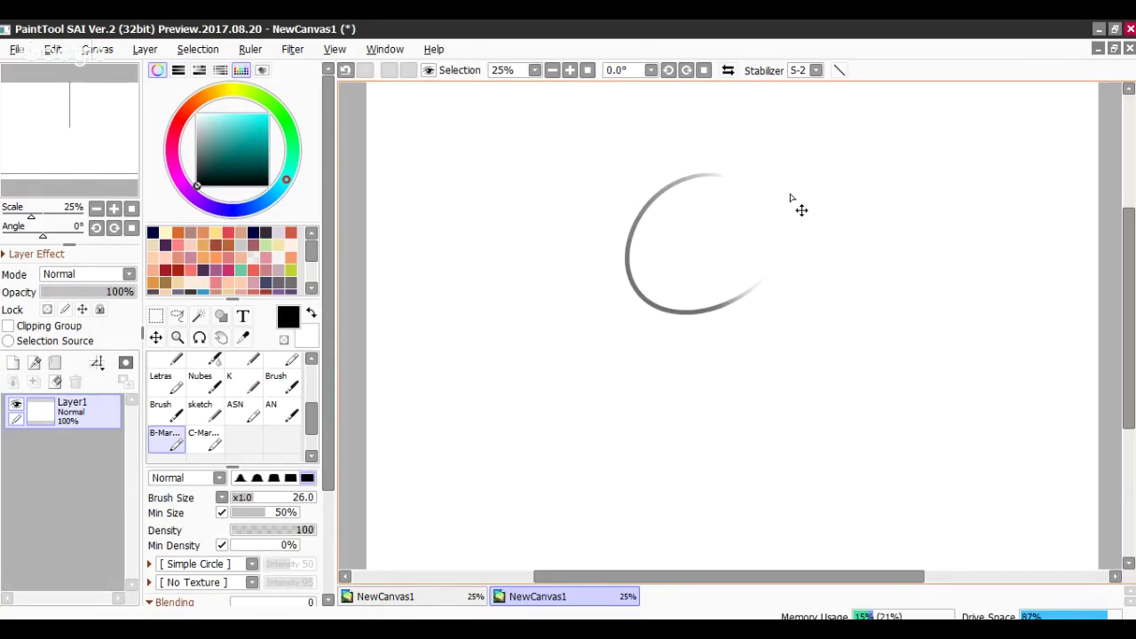
pyautogui.hotkey('ctrl', 'z')
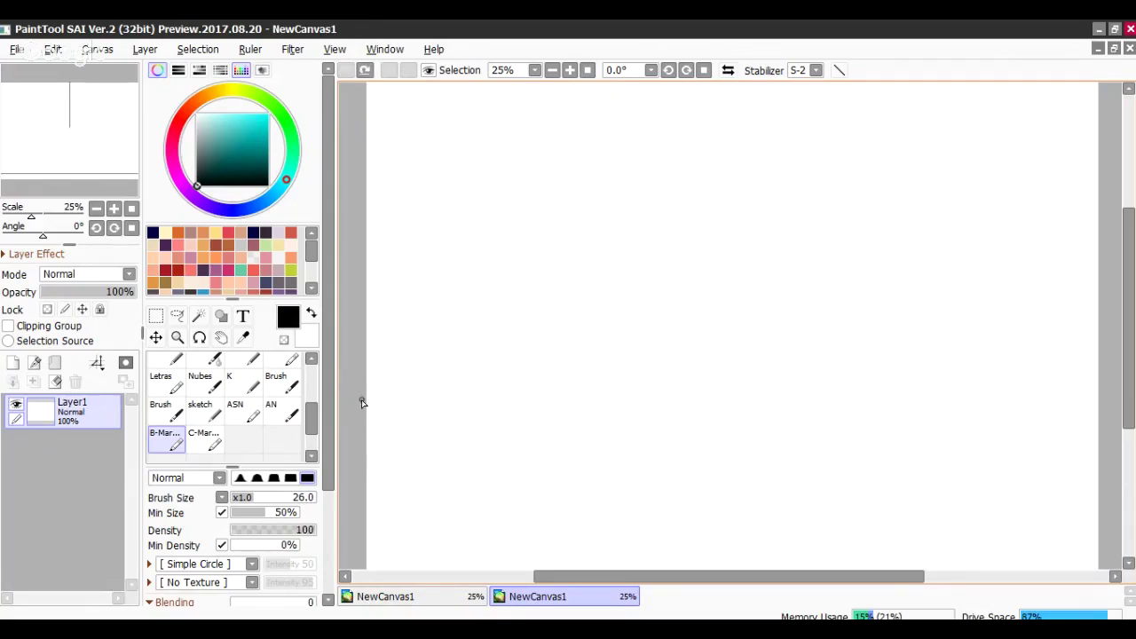
# - Try to sketch a horizontal line across the whole canvas with a small circle above it at 16.6% scale
pyautogui.moveTo(362, 403); pyautogui.dragTo(1114, 394)
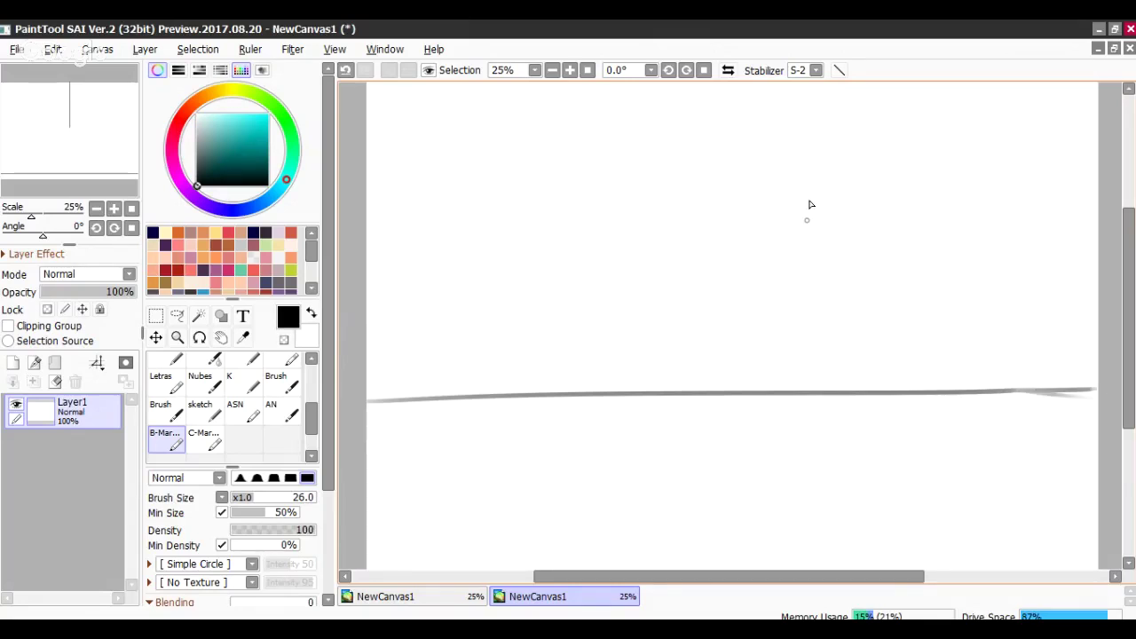
pyautogui.moveTo(891, 167); pyautogui.dragTo(819, 235)
pyautogui.hotkey('ctrl', 'z')
pyautogui.click(86, 136)
pyautogui.click(97, 208)
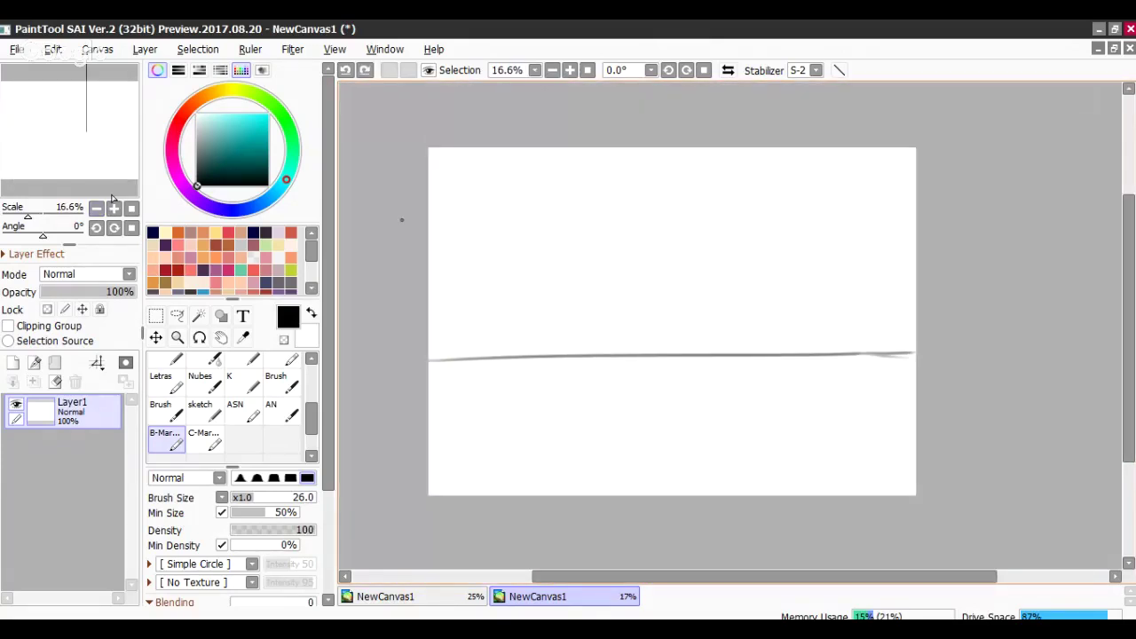
pyautogui.moveTo(809, 256); pyautogui.dragTo(795, 231)
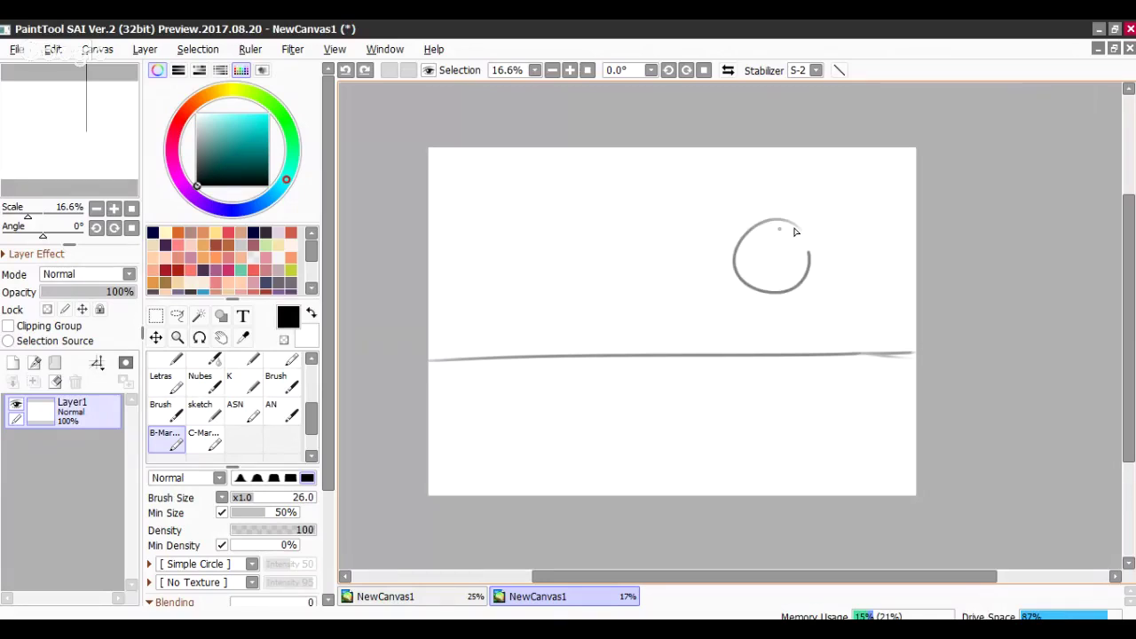
pyautogui.hotkey('ctrl', 'z')
pyautogui.hotkey('ctrl', 'z')
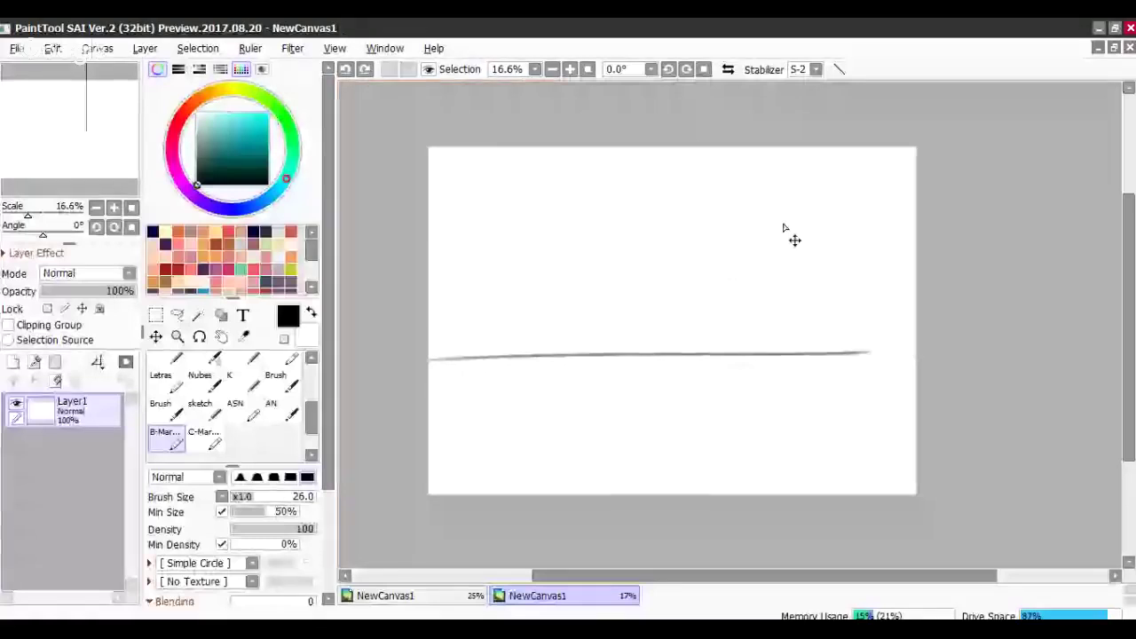
pyautogui.hotkey('ctrl', 'z')
# - Sketch a small round head in the upper right part of the canvas with short neck strokes below it
pyautogui.moveTo(771, 227)
pyautogui.mouseDown()
pyautogui.moveTo(758, 251)
pyautogui.moveTo(739, 248)
pyautogui.moveTo(755, 238)
pyautogui.moveTo(807, 276)
pyautogui.moveTo(778, 231)
pyautogui.moveTo(801, 236)
pyautogui.moveTo(797, 281)
pyautogui.moveTo(744, 278)
pyautogui.moveTo(786, 291)
pyautogui.moveTo(776, 302)
pyautogui.moveTo(793, 322)
pyautogui.mouseUp()
pyautogui.hotkey('ctrl', 'z')
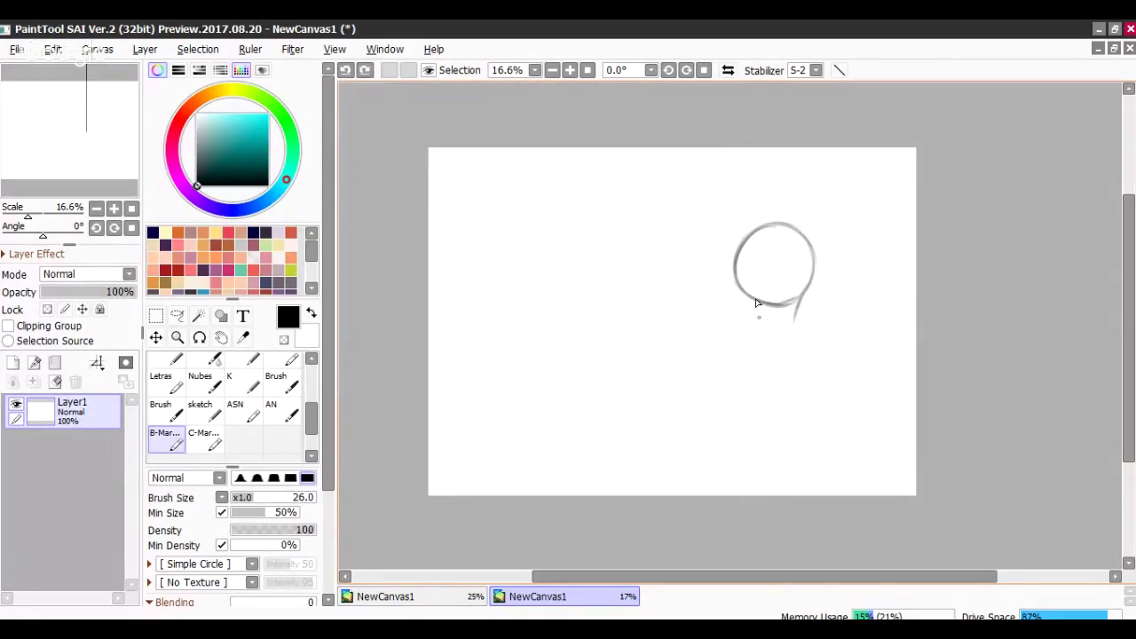
pyautogui.moveTo(765, 301); pyautogui.dragTo(761, 326)
pyautogui.hotkey('ctrl', 'z')
pyautogui.moveTo(763, 308)
pyautogui.mouseDown()
pyautogui.moveTo(763, 321)
pyautogui.moveTo(788, 326)
pyautogui.mouseUp()
# - Add short shoulder strokes sloping outward from the base of the neck
pyautogui.click(114, 208)
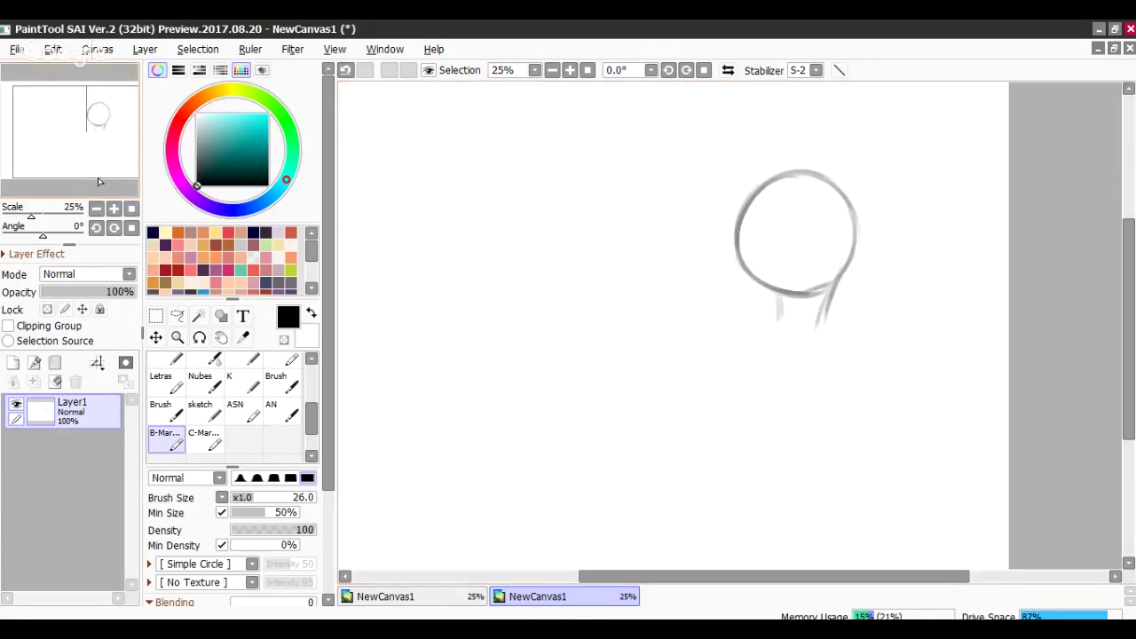
pyautogui.click(94, 146)
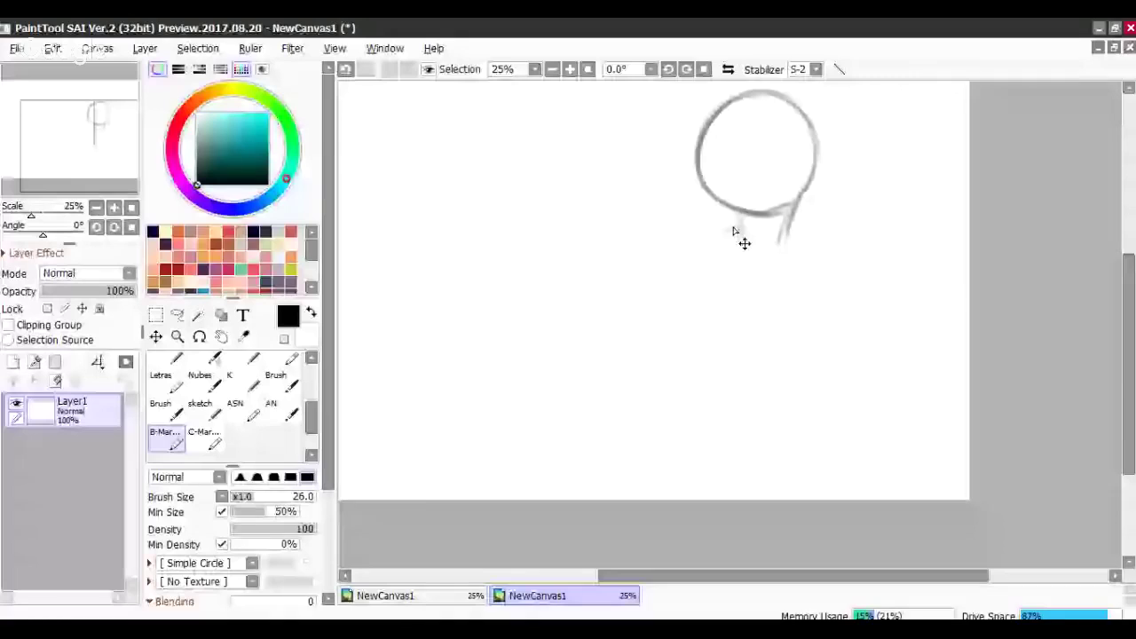
pyautogui.moveTo(791, 220); pyautogui.dragTo(811, 238)
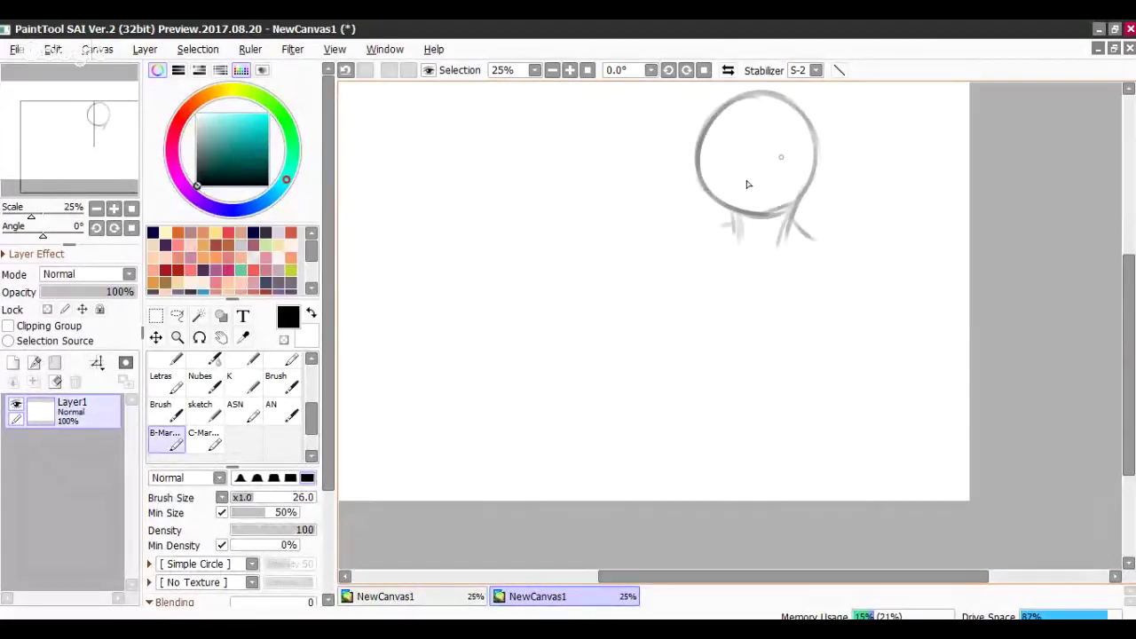
pyautogui.hotkey('ctrl', 'z')
# - Sketch a rounded animal nose and a wide smiling mouth in the lower part of the head circle
pyautogui.moveTo(722, 164)
pyautogui.mouseDown()
pyautogui.moveTo(751, 170)
pyautogui.moveTo(730, 177)
pyautogui.moveTo(760, 192)
pyautogui.moveTo(778, 176)
pyautogui.moveTo(727, 189)
pyautogui.moveTo(719, 159)
pyautogui.mouseUp()
pyautogui.hotkey('ctrl', 'z')
pyautogui.moveTo(736, 165); pyautogui.dragTo(743, 155)
# - Sketch two oval eyes above the nose and arched eyebrows over them
pyautogui.click(117, 208)
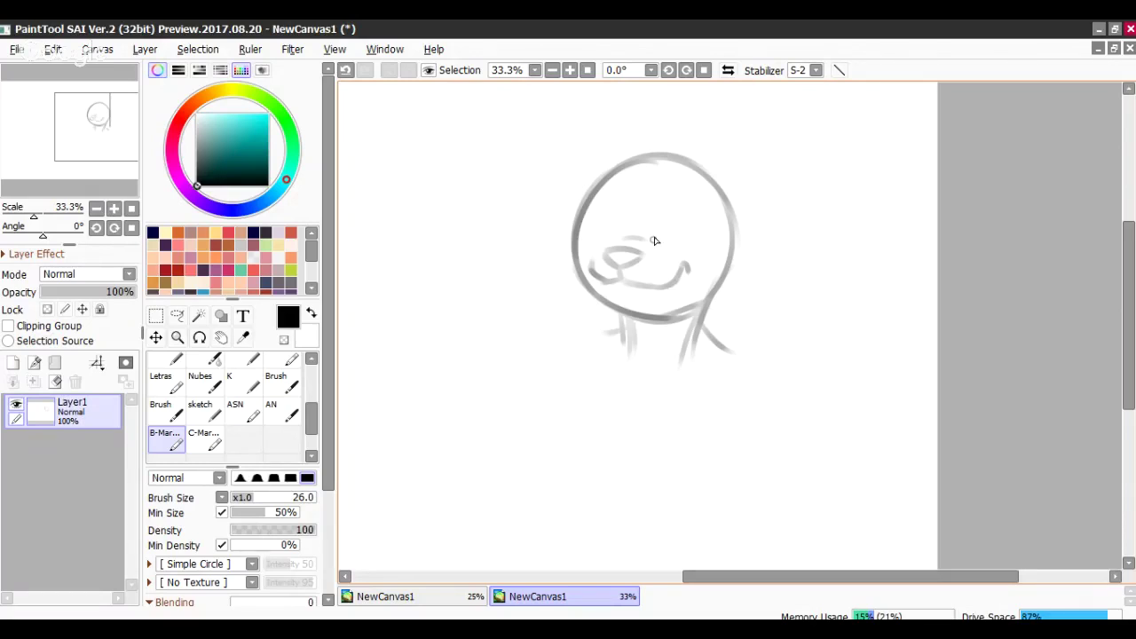
pyautogui.moveTo(667, 201); pyautogui.dragTo(655, 241)
pyautogui.hotkey('ctrl', 'z')
pyautogui.moveTo(665, 202)
pyautogui.mouseDown()
pyautogui.moveTo(653, 233)
pyautogui.moveTo(692, 243)
pyautogui.mouseUp()
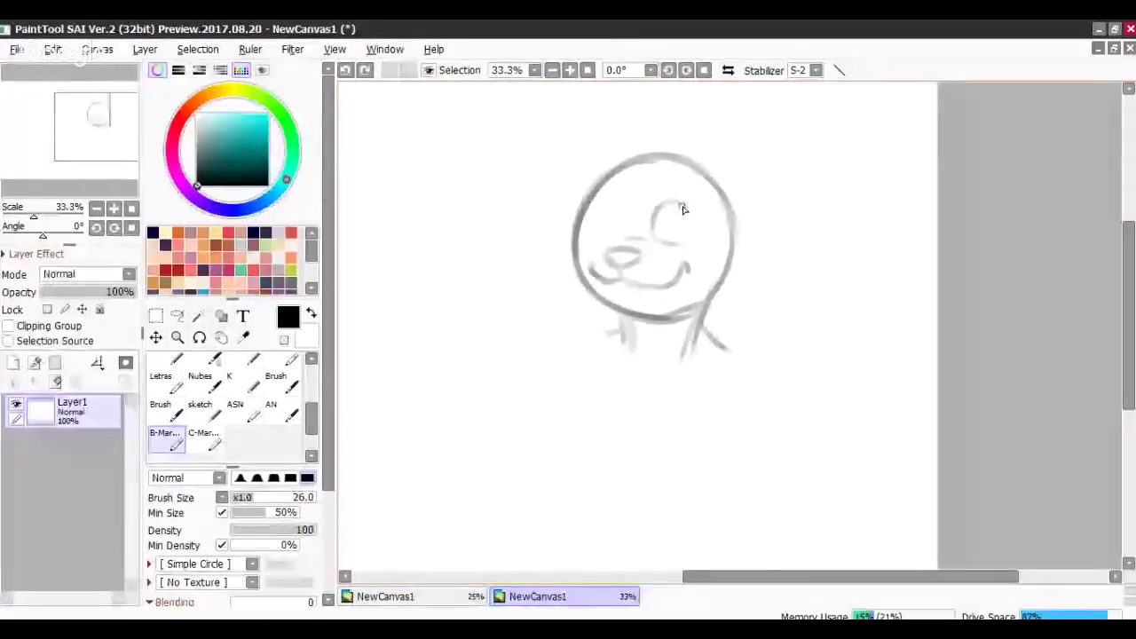
pyautogui.moveTo(685, 232); pyautogui.dragTo(683, 203)
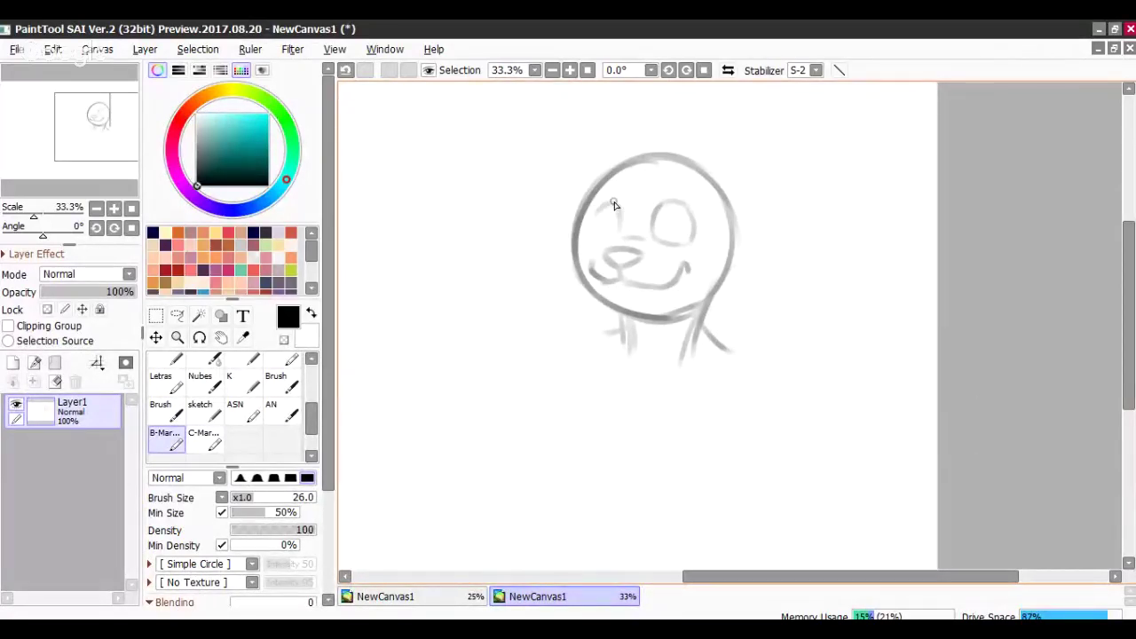
pyautogui.moveTo(613, 202); pyautogui.dragTo(599, 230)
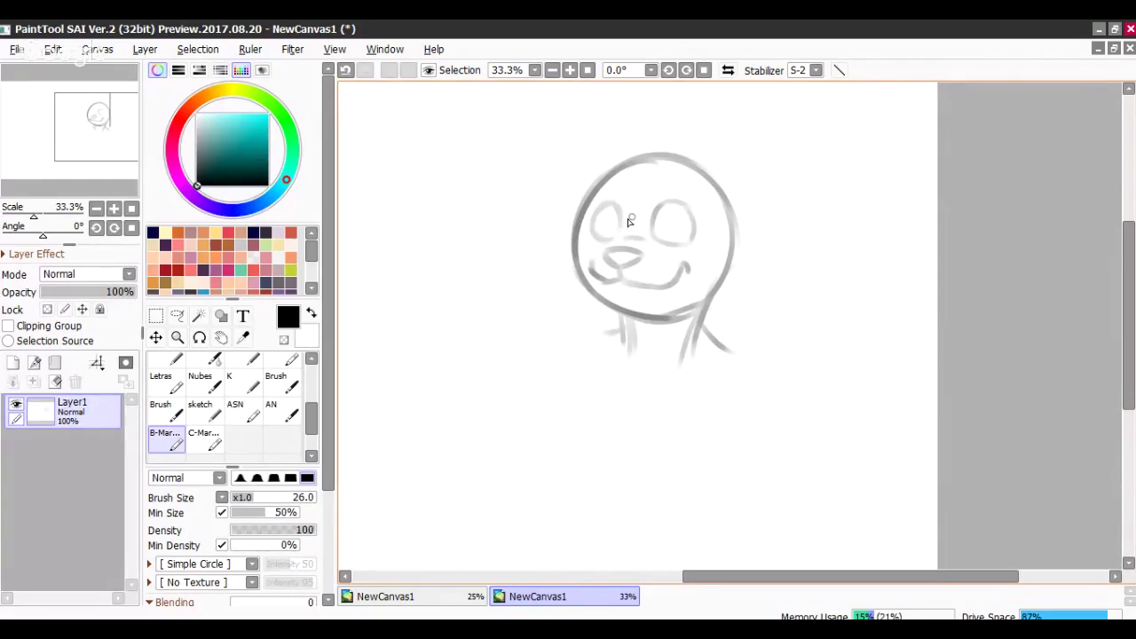
pyautogui.moveTo(657, 176); pyautogui.dragTo(676, 182)
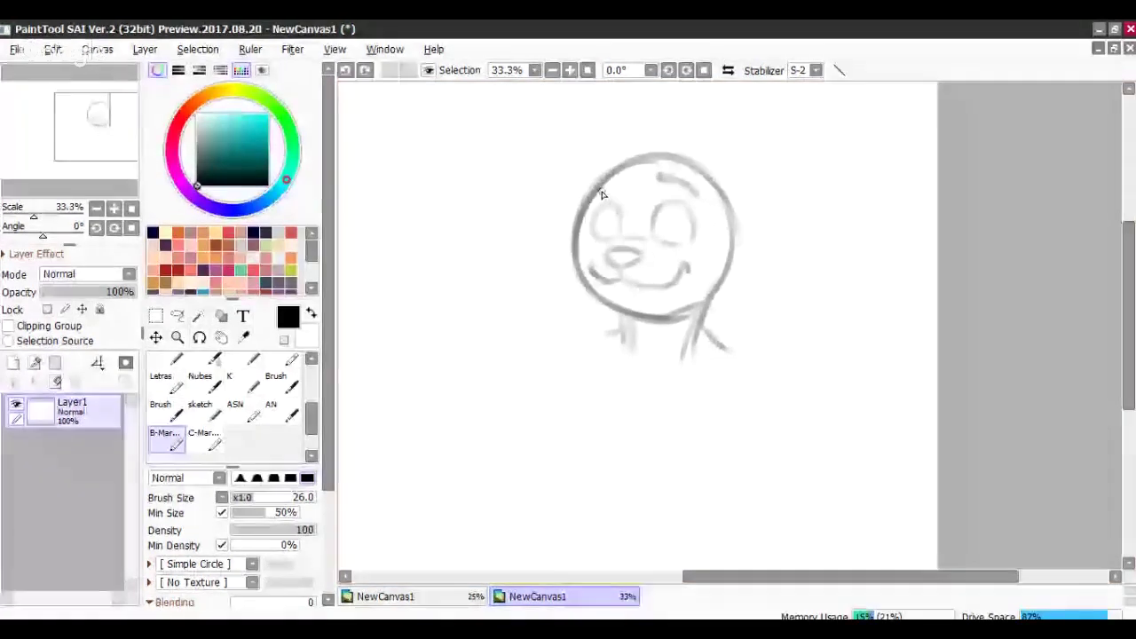
pyautogui.moveTo(590, 203)
pyautogui.mouseDown()
pyautogui.moveTo(633, 178)
pyautogui.moveTo(603, 191)
pyautogui.mouseUp()
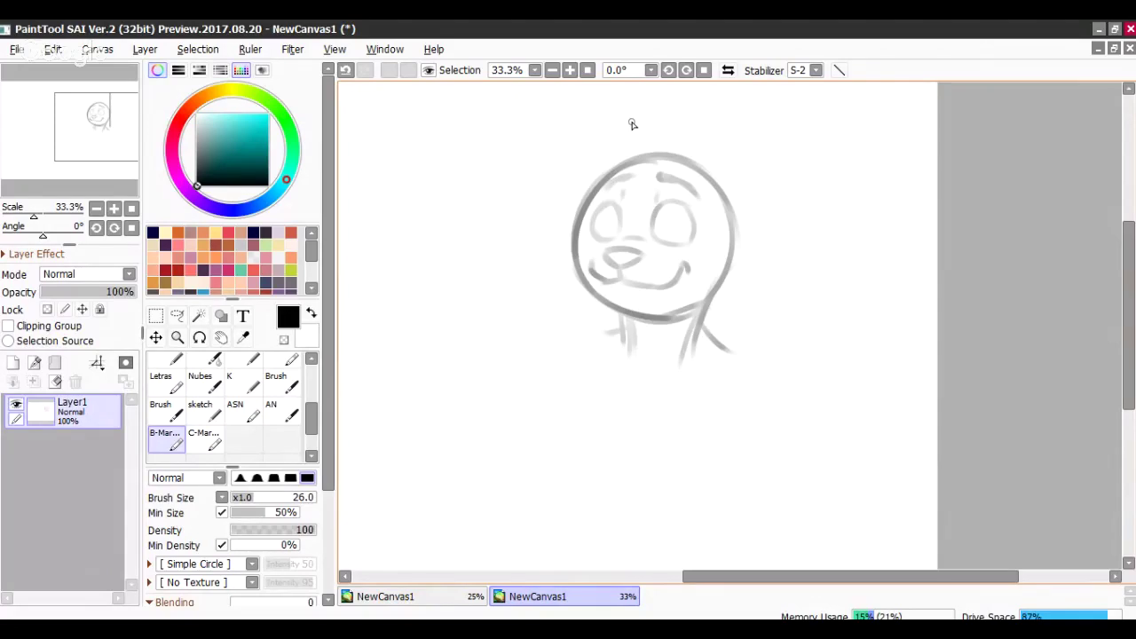
# - Sketch a small arched iris inside each eye, redrawing the strokes until both look toward the nose
pyautogui.moveTo(124, 168); pyautogui.dragTo(121, 167)
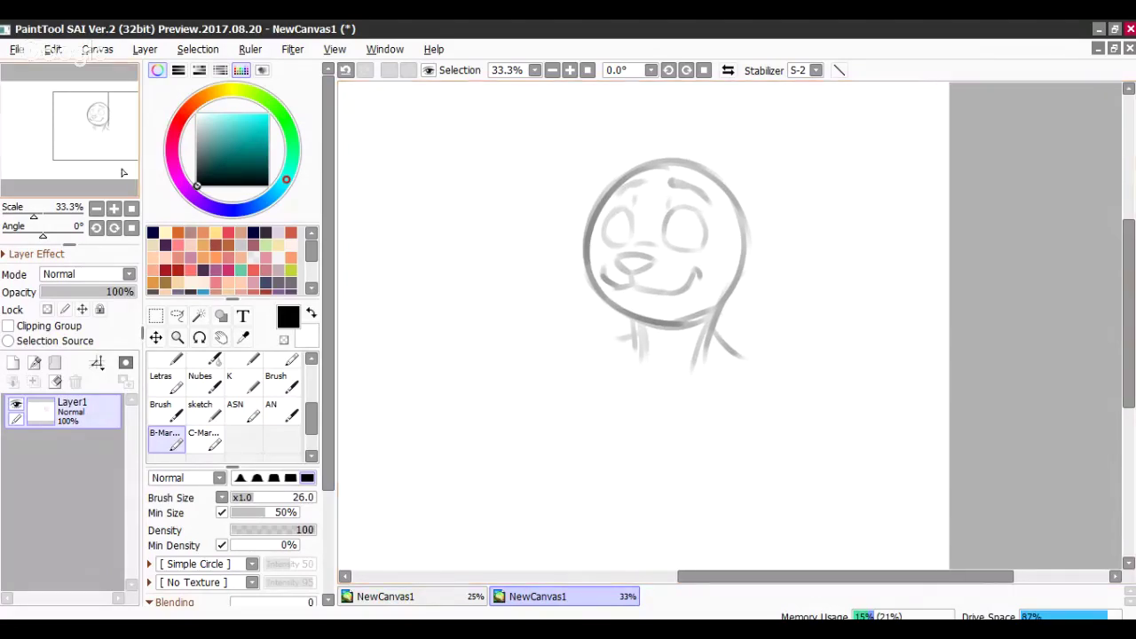
pyautogui.click(112, 211)
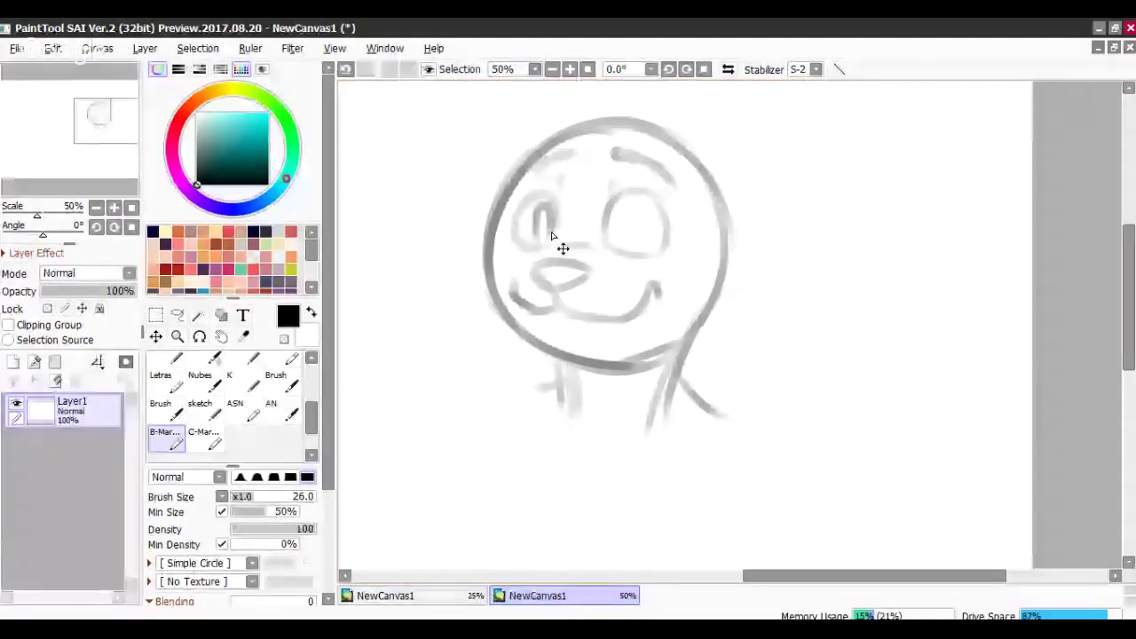
pyautogui.moveTo(547, 216)
pyautogui.mouseDown()
pyautogui.moveTo(547, 239)
pyautogui.moveTo(639, 253)
pyautogui.moveTo(628, 265)
pyautogui.mouseUp()
pyautogui.hotkey('ctrl', 'z')
pyautogui.hotkey('ctrl', 'z')
pyautogui.hotkey('ctrl', 'z')
pyautogui.hotkey('ctrl', 'z')
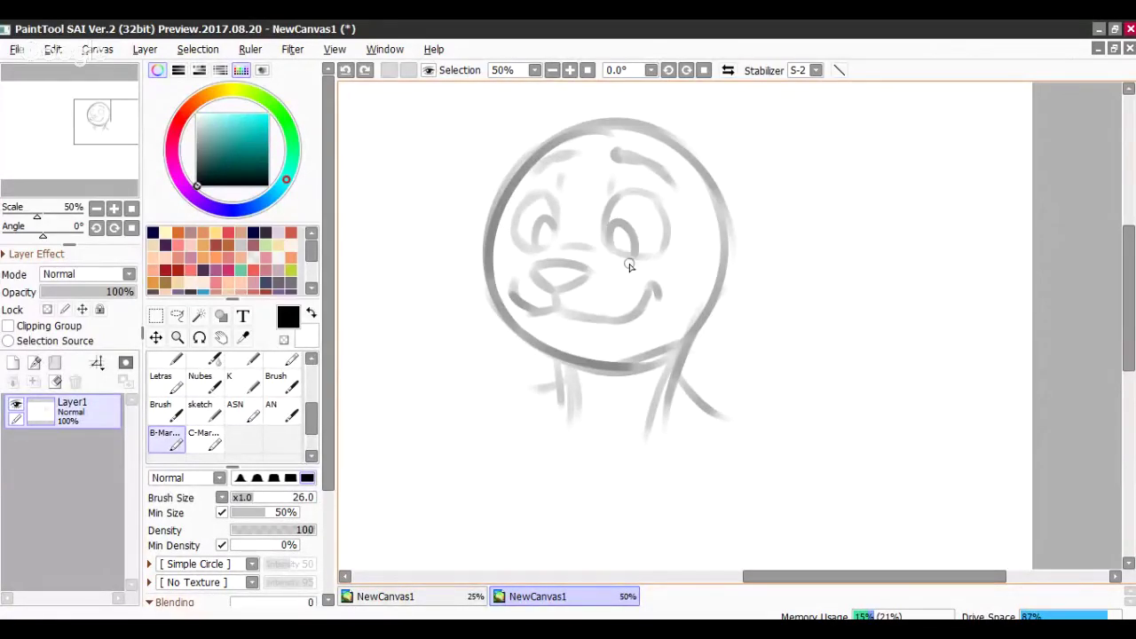
pyautogui.hotkey('ctrl', 'z')
pyautogui.moveTo(627, 219); pyautogui.dragTo(614, 249)
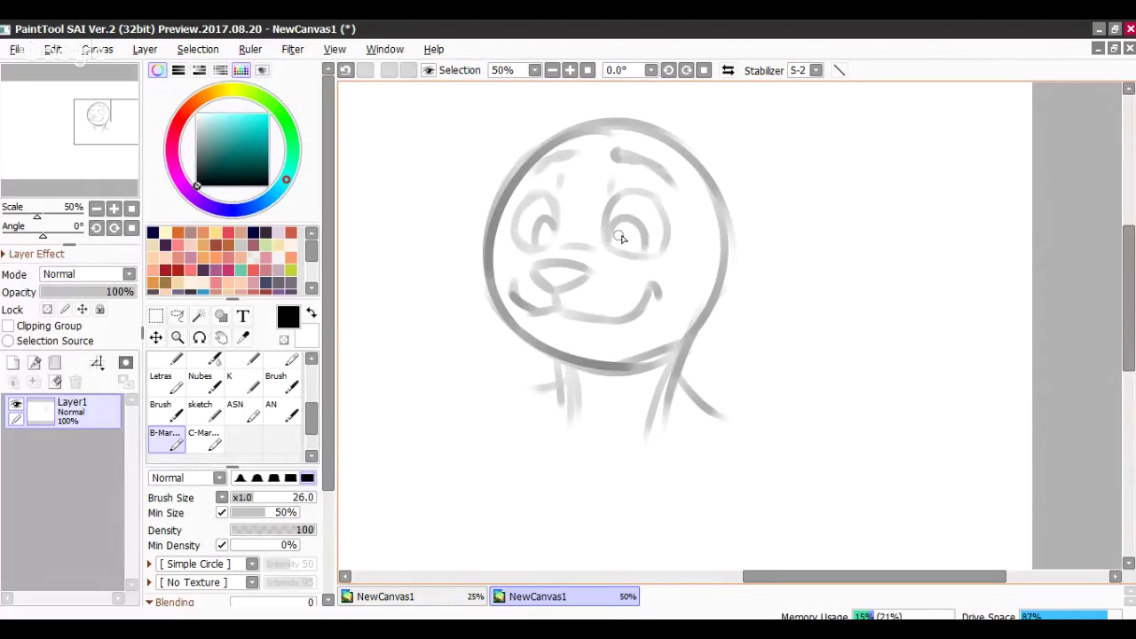
# - Sketch long curved lines framing both sides of the face, running from the forehead down past the chin
pyautogui.moveTo(710, 225); pyautogui.dragTo(734, 197)
pyautogui.hotkey('ctrl', 'z')
pyautogui.moveTo(559, 124); pyautogui.dragTo(499, 300)
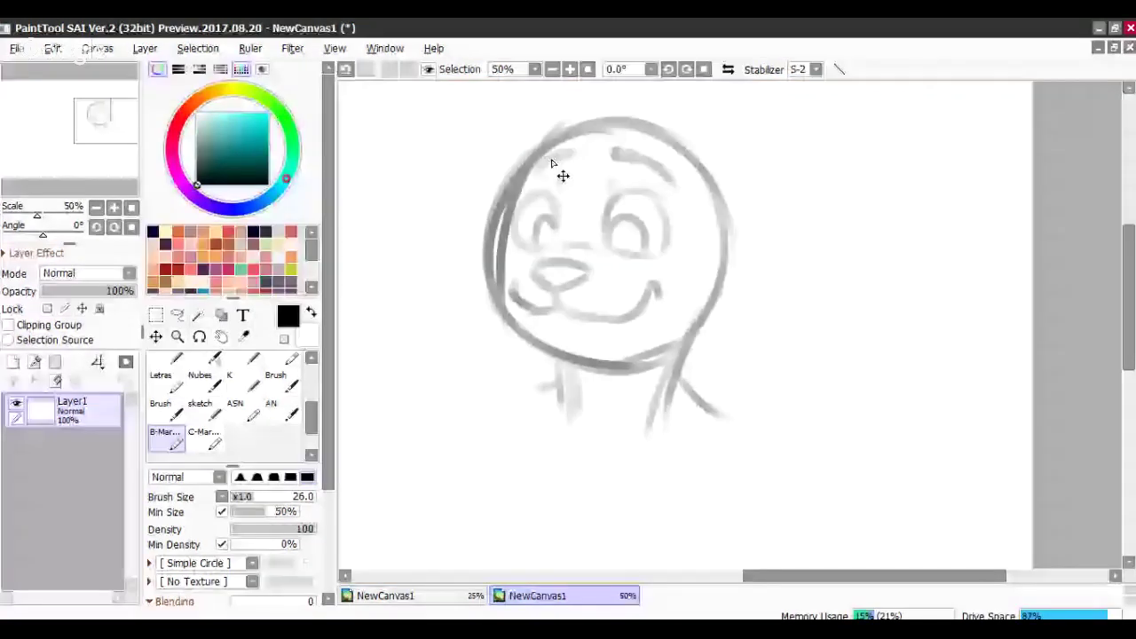
pyautogui.hotkey('ctrl', 'z')
pyautogui.moveTo(557, 143)
pyautogui.mouseDown()
pyautogui.moveTo(523, 169)
pyautogui.moveTo(534, 355)
pyautogui.moveTo(548, 425)
pyautogui.mouseUp()
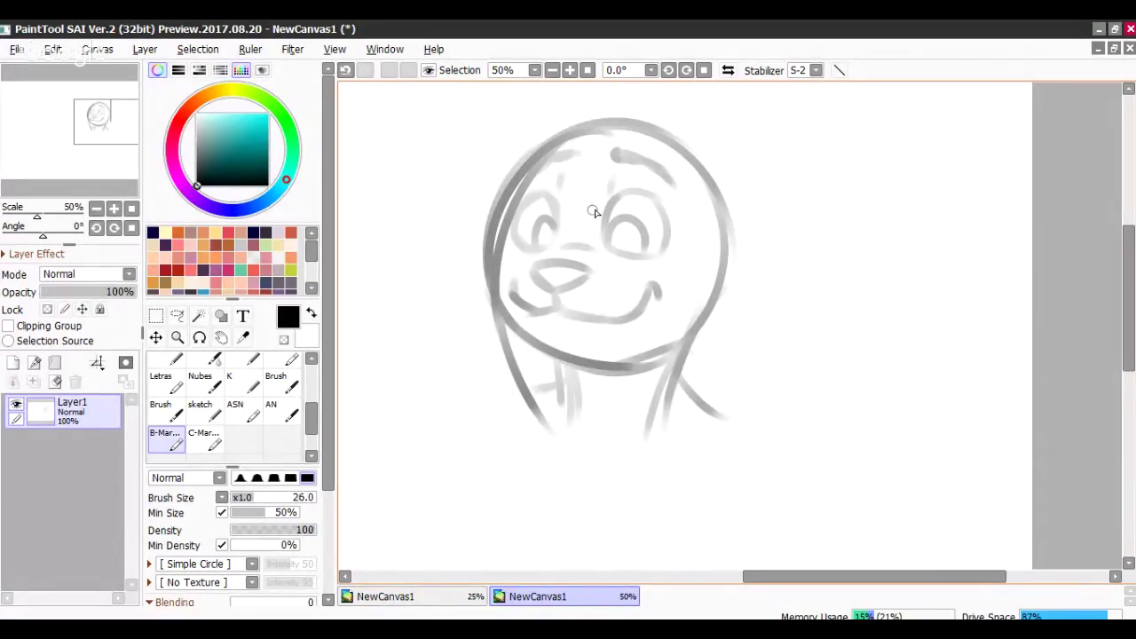
pyautogui.moveTo(657, 146)
pyautogui.mouseDown()
pyautogui.moveTo(697, 324)
pyautogui.moveTo(687, 373)
pyautogui.mouseUp()
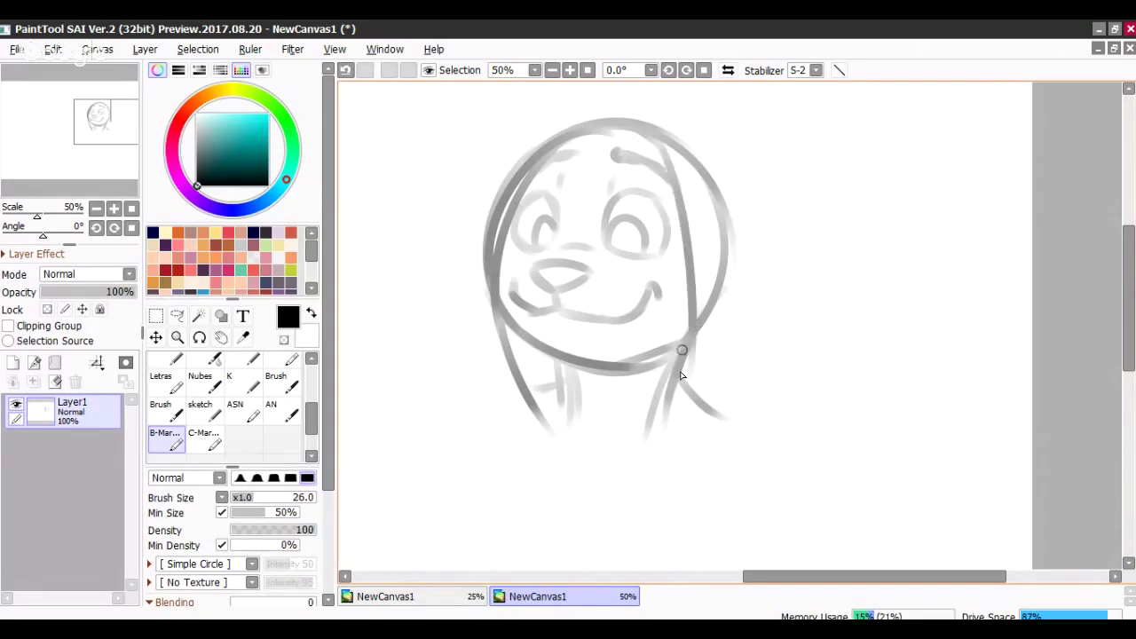
pyautogui.hotkey('ctrl', 'z')
pyautogui.moveTo(671, 148)
pyautogui.mouseDown()
pyautogui.moveTo(666, 390)
pyautogui.moveTo(640, 438)
pyautogui.mouseUp()
# - Extend the two framing lines toward each other below the neck and shade beside the neck with short strokes
pyautogui.moveTo(541, 404); pyautogui.dragTo(590, 457)
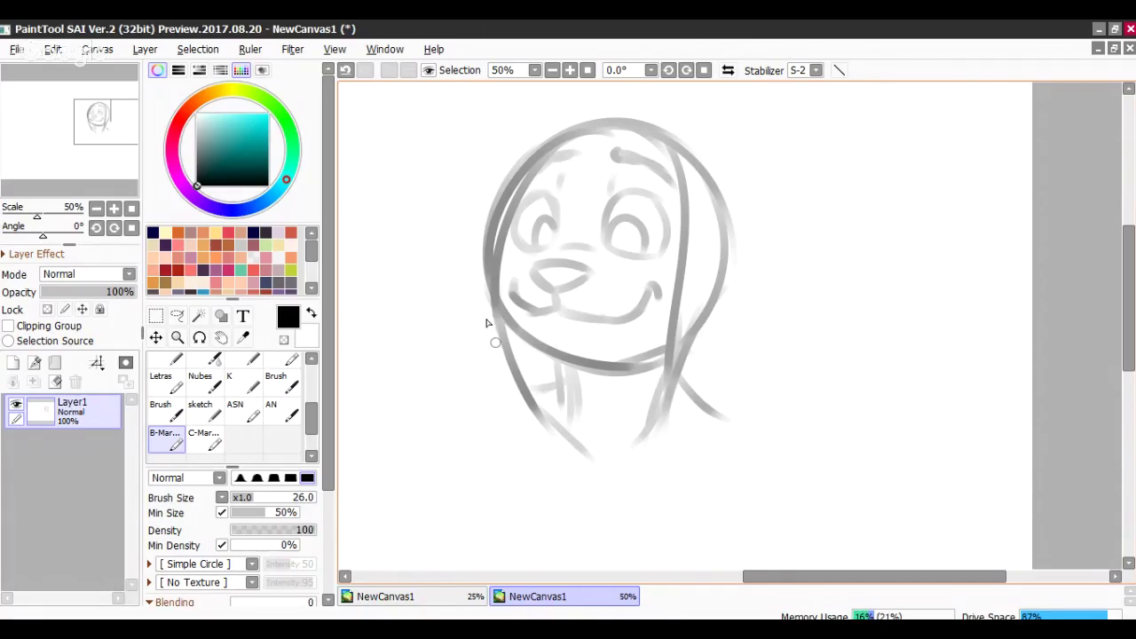
pyautogui.moveTo(534, 408); pyautogui.dragTo(611, 456)
pyautogui.hotkey('ctrl', 'z')
pyautogui.moveTo(654, 405); pyautogui.dragTo(626, 445)
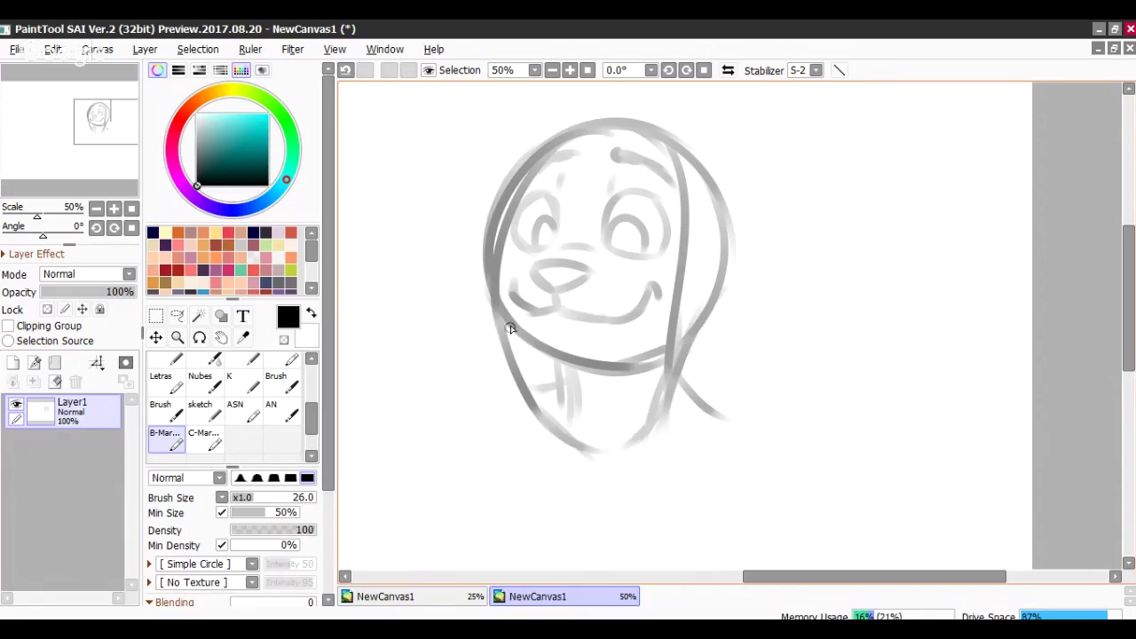
pyautogui.moveTo(509, 325); pyautogui.dragTo(542, 392)
pyautogui.moveTo(548, 357); pyautogui.dragTo(557, 376)
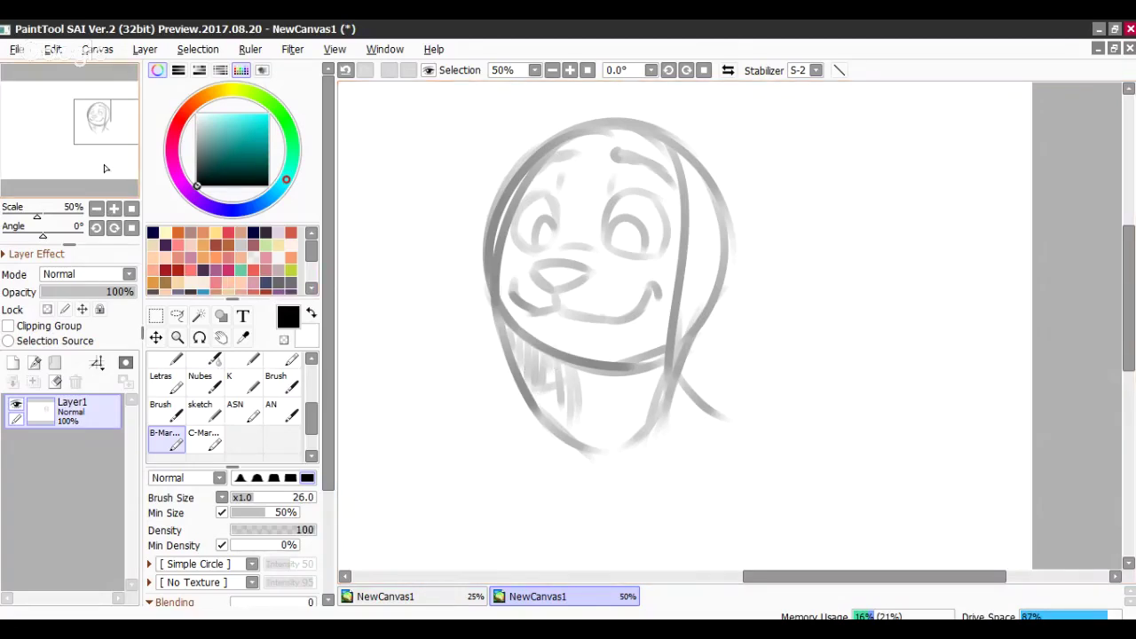
# - Sketch an outer hood outline along the head's left side, curving up from below the neck to eye level, undoing stray strokes
pyautogui.moveTo(104, 168); pyautogui.dragTo(108, 165)
pyautogui.moveTo(531, 484); pyautogui.dragTo(441, 450)
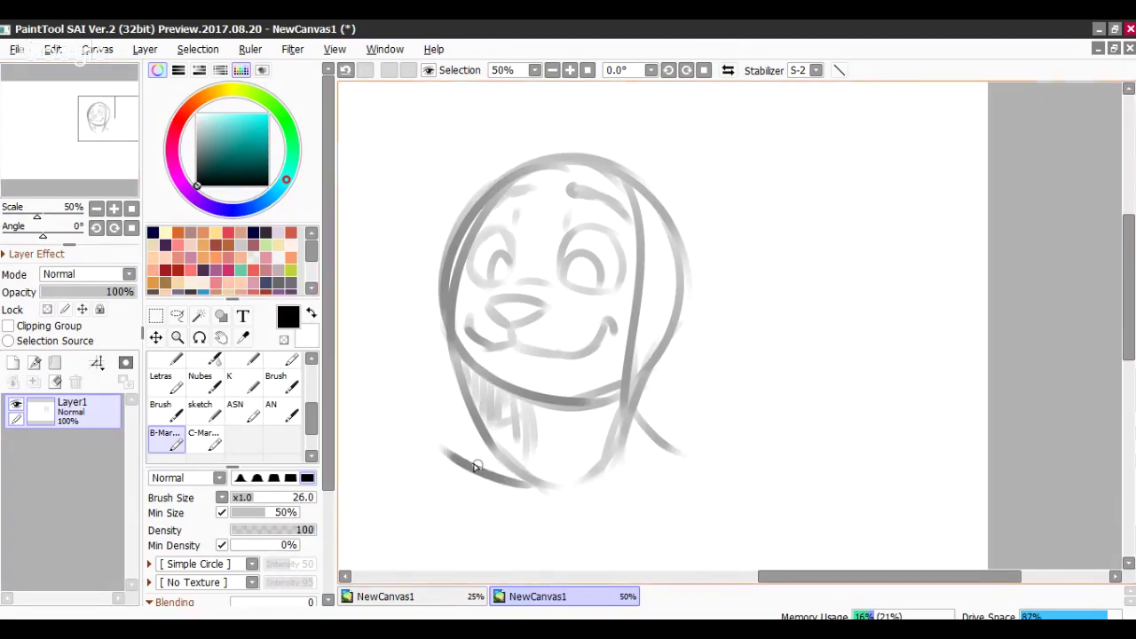
pyautogui.hotkey('ctrl', 'z')
pyautogui.moveTo(528, 485)
pyautogui.mouseDown()
pyautogui.moveTo(474, 454)
pyautogui.moveTo(454, 424)
pyautogui.moveTo(433, 360)
pyautogui.moveTo(444, 252)
pyautogui.mouseUp()
pyautogui.hotkey('ctrl', 'z')
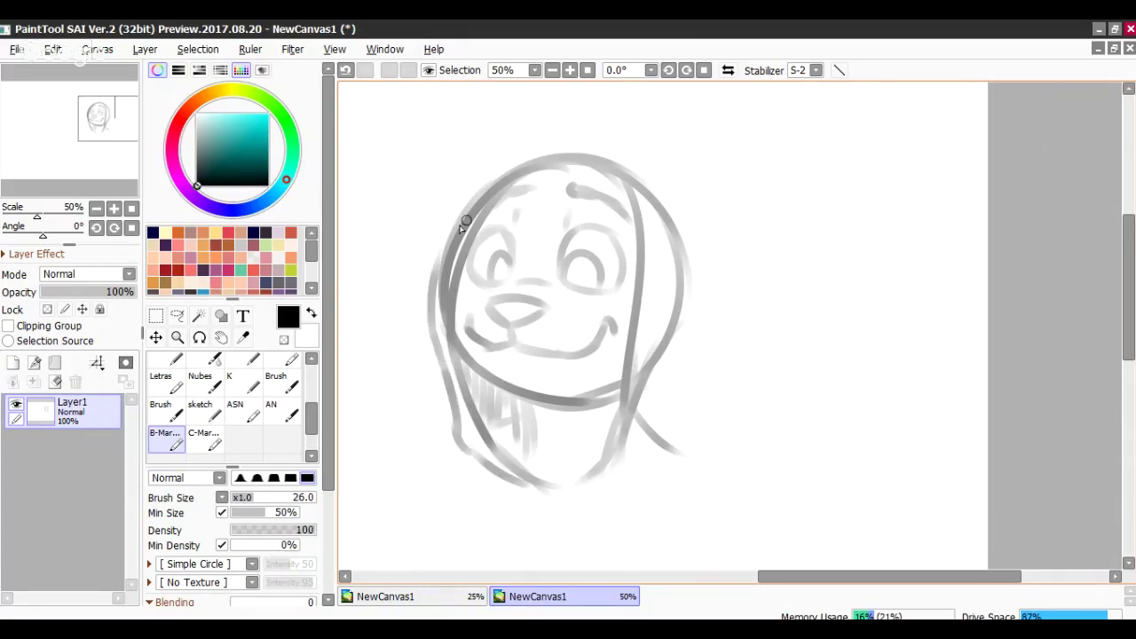
pyautogui.moveTo(430, 298); pyautogui.dragTo(451, 200)
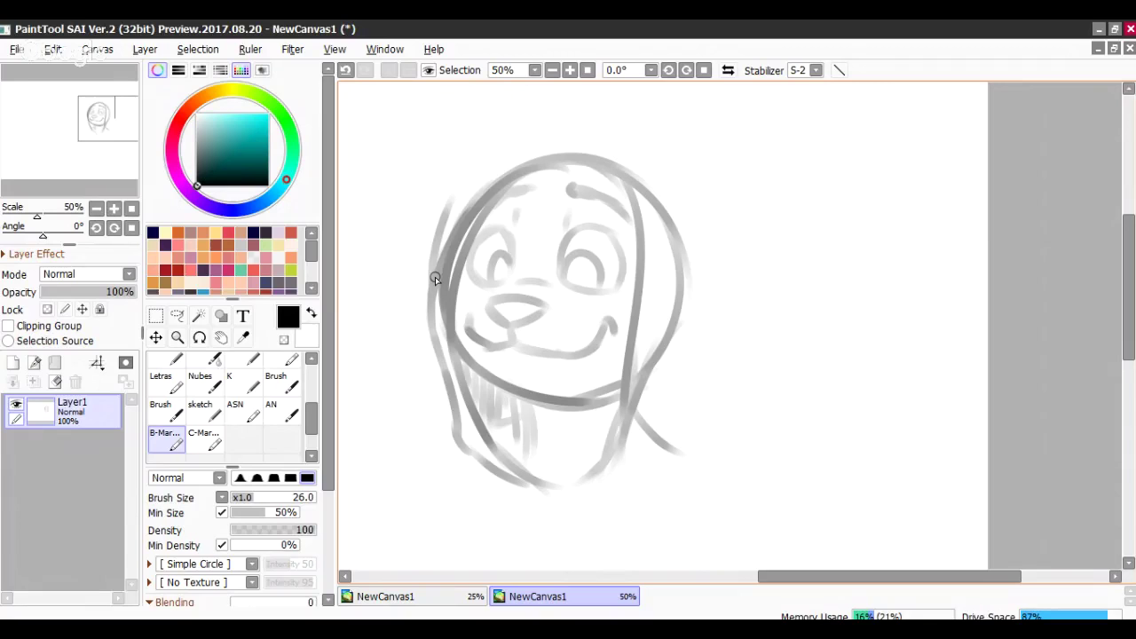
pyautogui.hotkey('ctrl', 'z')
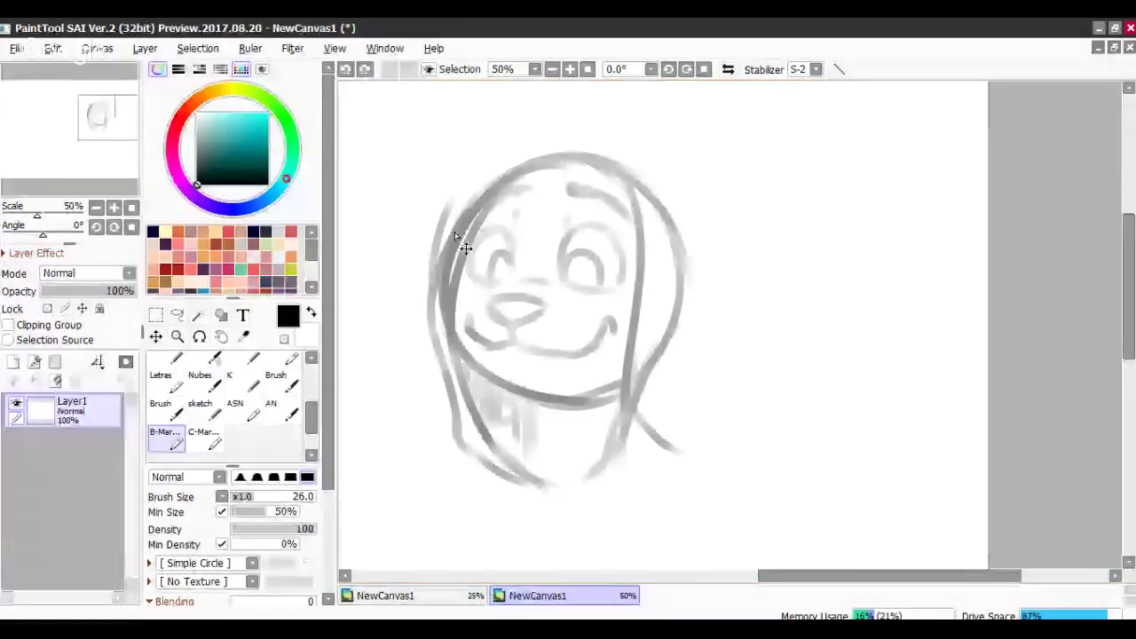
# - Continue the outer hood outline over the top of the head and sketch its inner rim arching across the forehead
pyautogui.moveTo(441, 248); pyautogui.dragTo(546, 147)
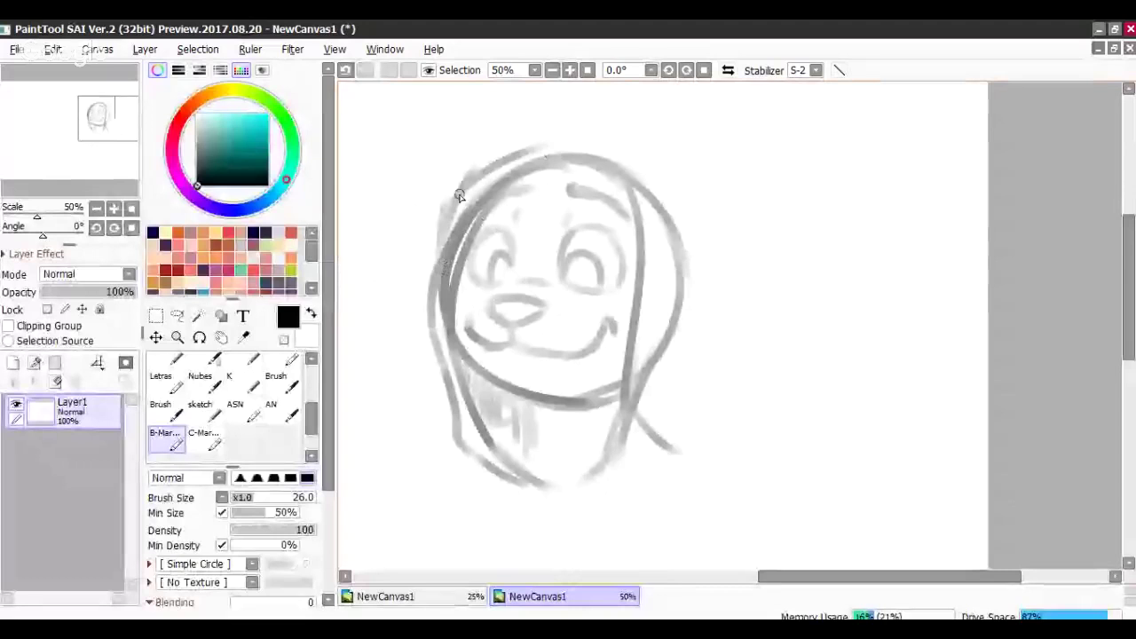
pyautogui.moveTo(460, 196); pyautogui.dragTo(581, 145)
pyautogui.moveTo(487, 210)
pyautogui.mouseDown()
pyautogui.moveTo(588, 183)
pyautogui.moveTo(611, 369)
pyautogui.mouseUp()
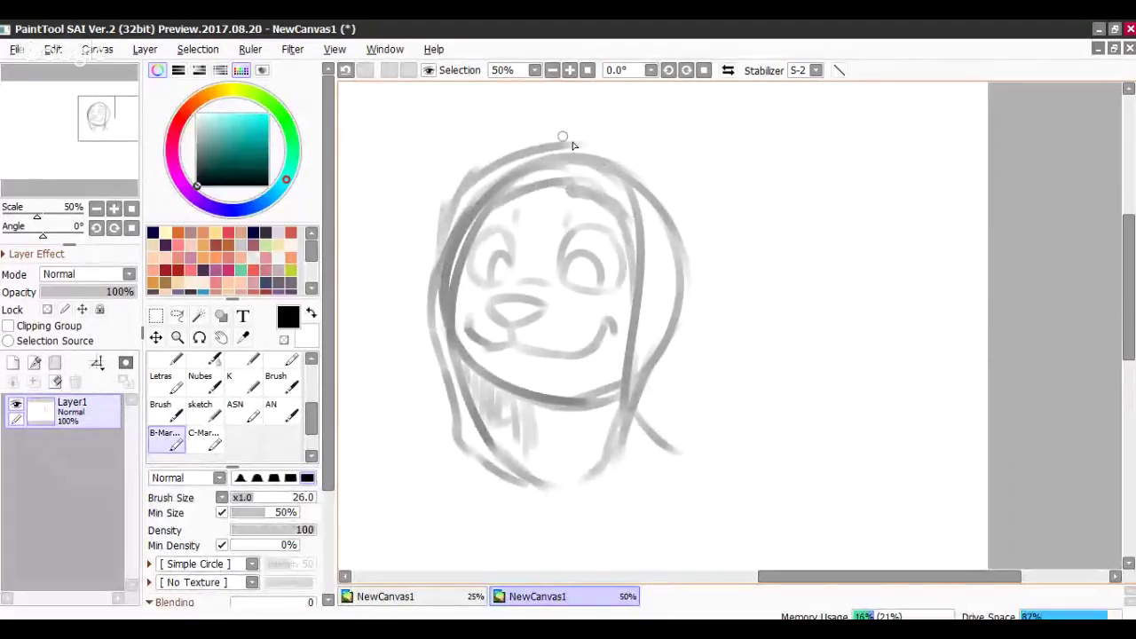
pyautogui.moveTo(529, 143); pyautogui.dragTo(660, 163)
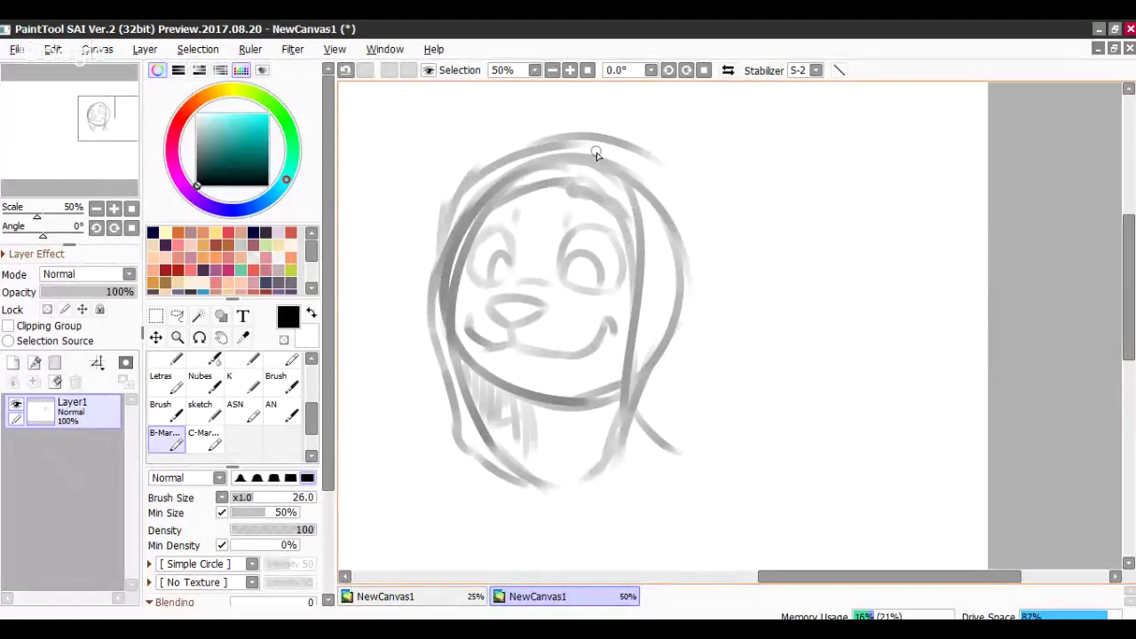
# - Sketch the hood outline down the head's right side to below the neck, adding loose vertical strokes beside the cheek
pyautogui.moveTo(609, 144)
pyautogui.mouseDown()
pyautogui.moveTo(696, 229)
pyautogui.moveTo(692, 310)
pyautogui.moveTo(656, 458)
pyautogui.mouseUp()
pyautogui.hotkey('ctrl', 'z')
pyautogui.moveTo(652, 402); pyautogui.dragTo(594, 479)
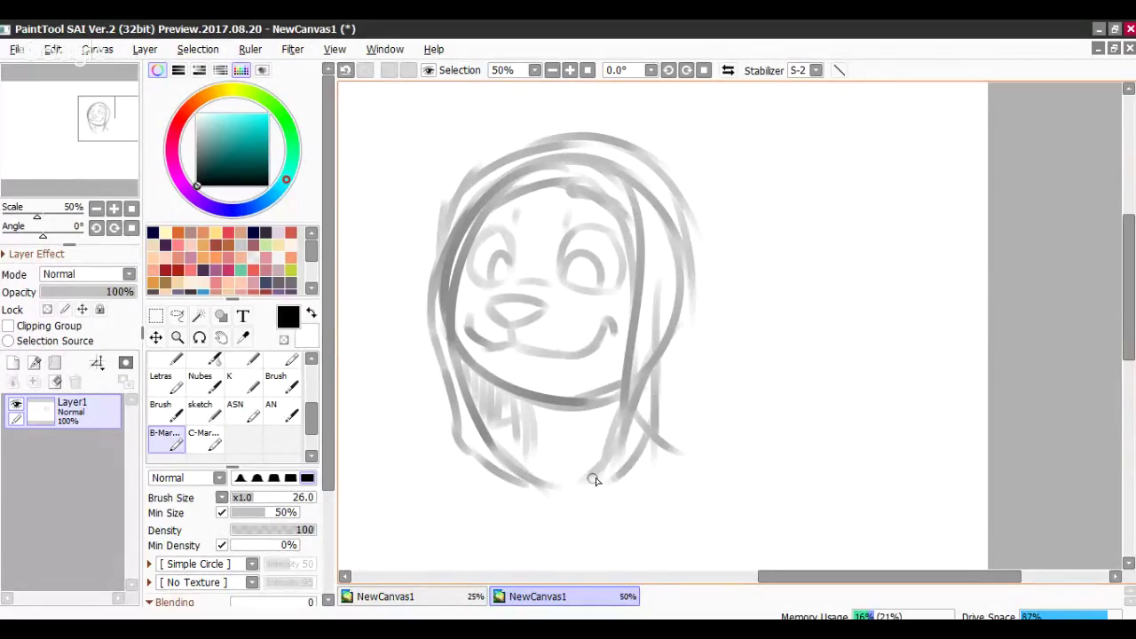
pyautogui.moveTo(696, 282); pyautogui.dragTo(659, 408)
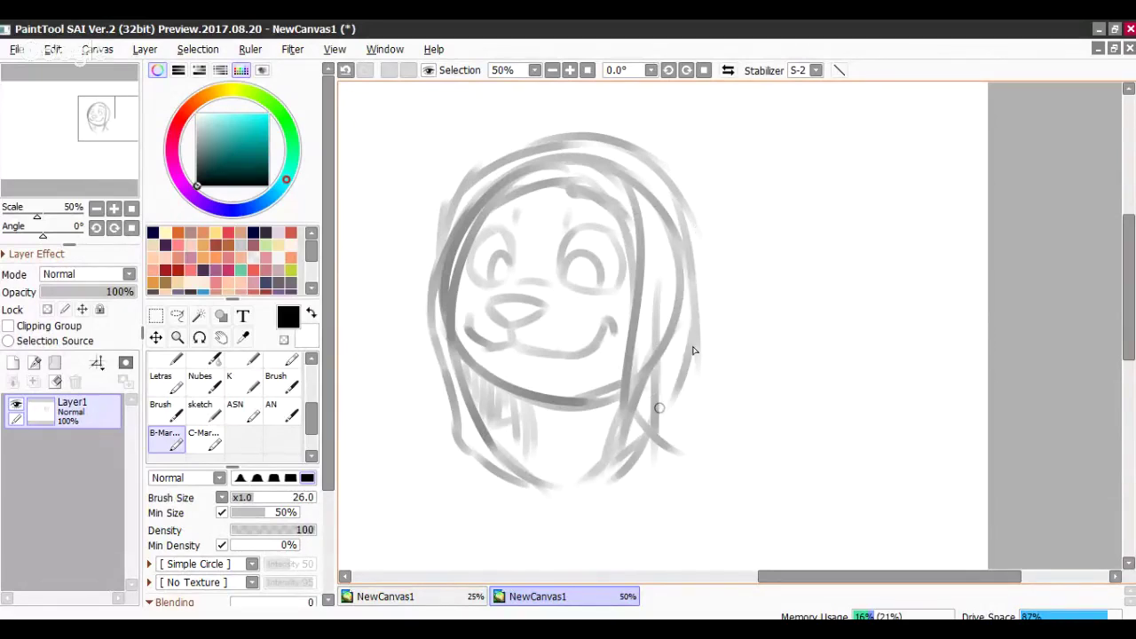
pyautogui.moveTo(694, 351); pyautogui.dragTo(679, 453)
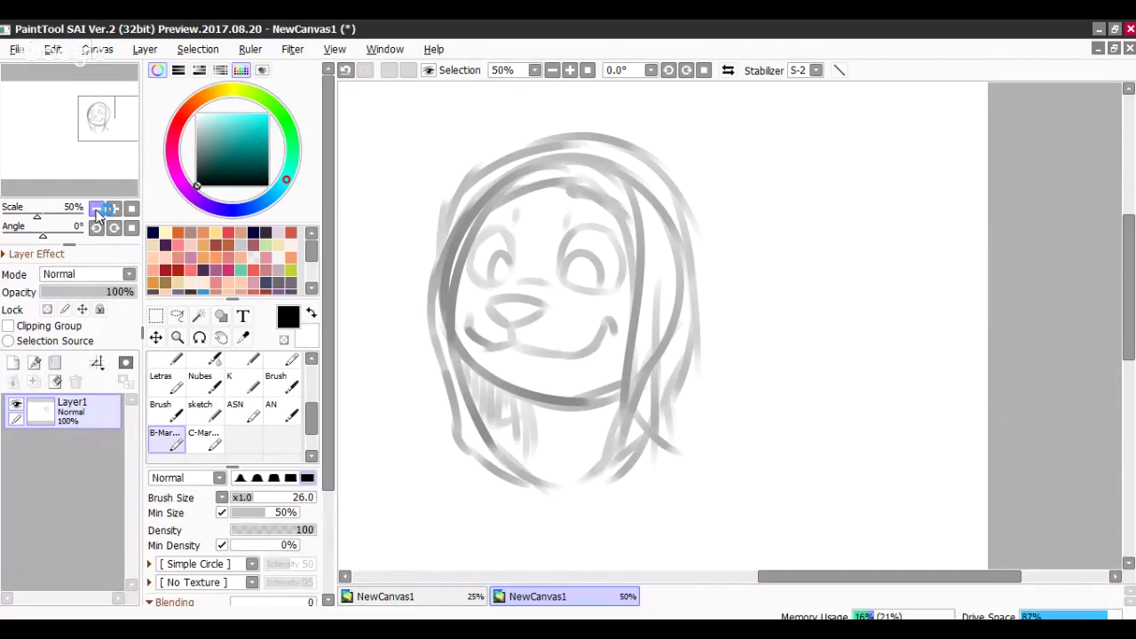
# - Sketch two tall pointed ears rising from the top of the hood, redrawing the left ear's outer edge
pyautogui.click(96, 207)
pyautogui.moveTo(535, 293)
pyautogui.mouseDown()
pyautogui.moveTo(586, 191)
pyautogui.moveTo(581, 388)
pyautogui.mouseUp()
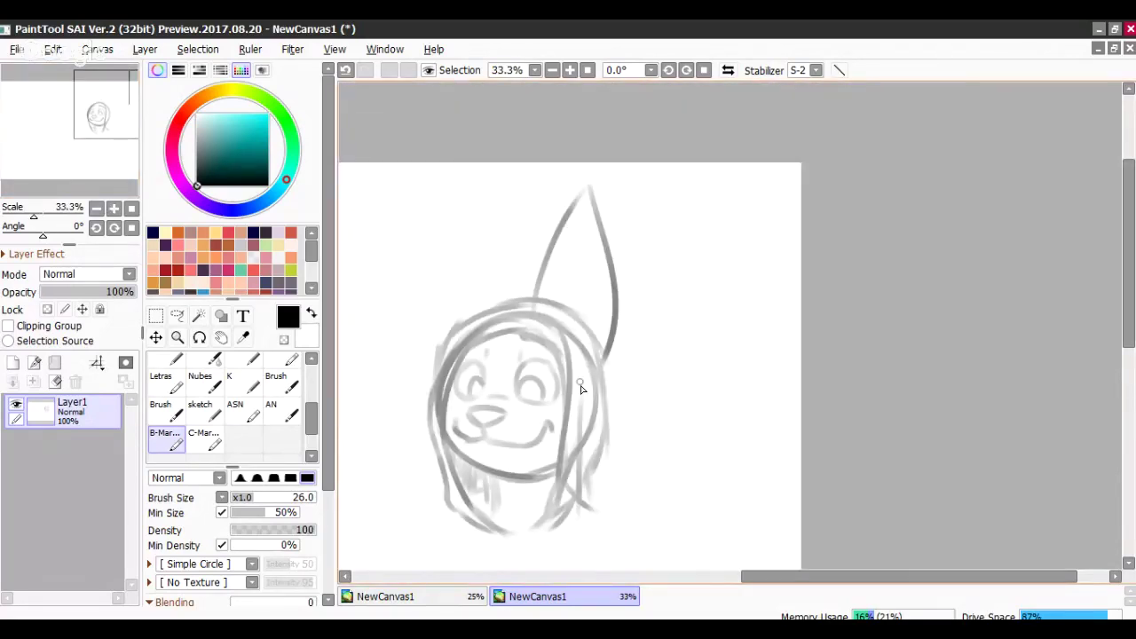
pyautogui.moveTo(463, 317); pyautogui.dragTo(488, 180)
pyautogui.hotkey('ctrl', 'z')
pyautogui.moveTo(476, 223); pyautogui.dragTo(462, 326)
pyautogui.moveTo(466, 248); pyautogui.dragTo(488, 188)
pyautogui.hotkey('ctrl', 'z')
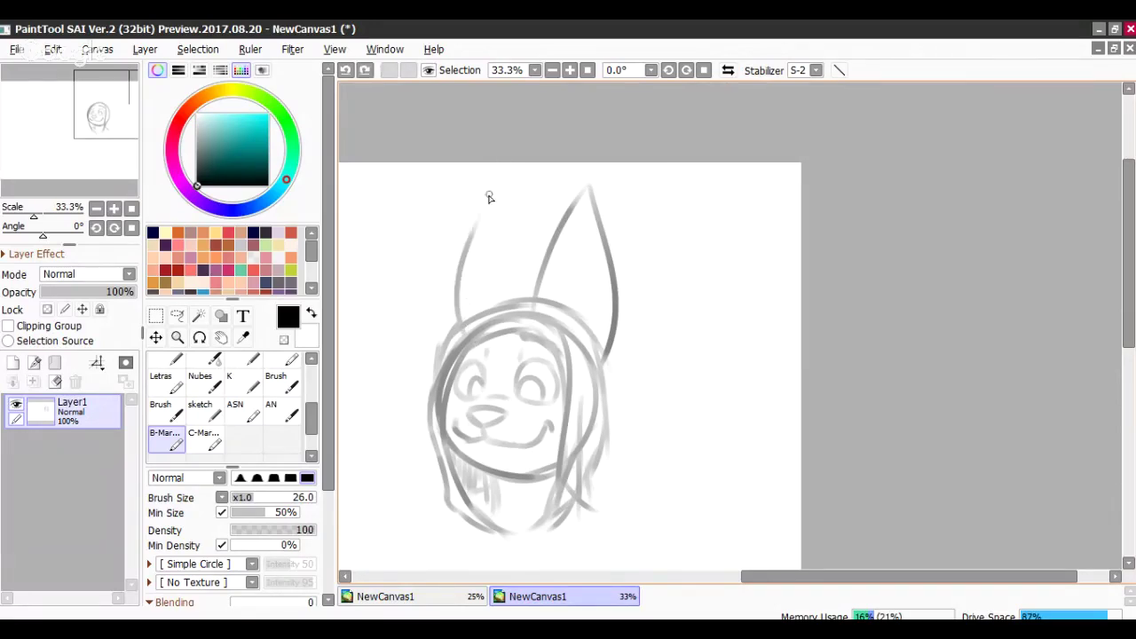
pyautogui.moveTo(472, 232); pyautogui.dragTo(491, 191)
pyautogui.moveTo(492, 192)
pyautogui.mouseDown()
pyautogui.moveTo(524, 294)
pyautogui.moveTo(574, 310)
pyautogui.mouseUp()
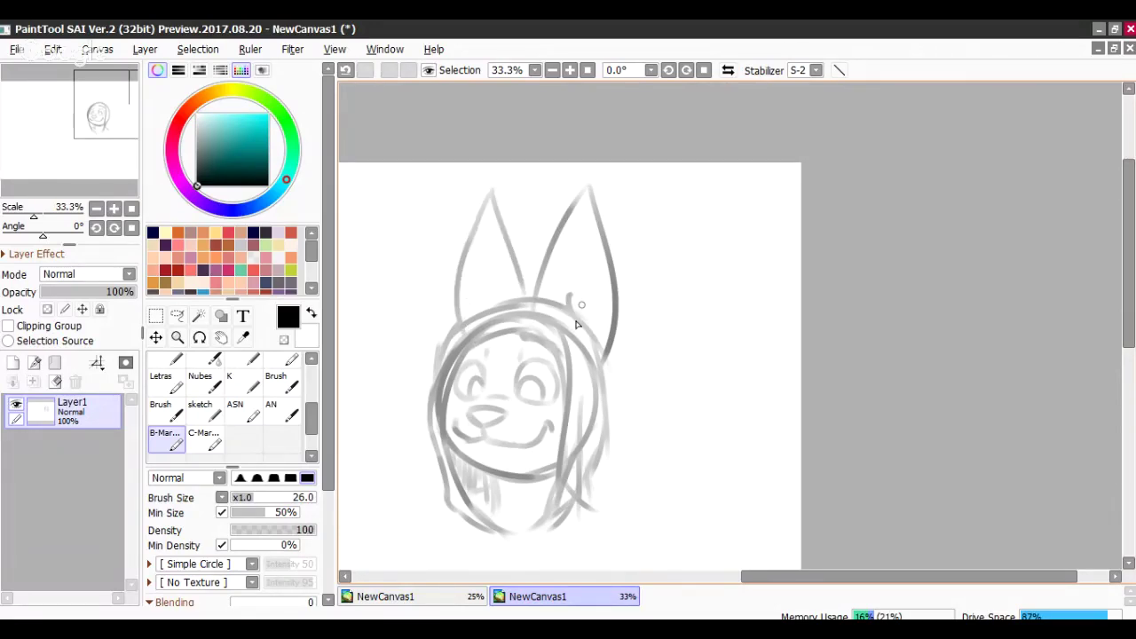
# - Sketch a wavy inner-fold line with a small tuft at the base inside each ear
pyautogui.moveTo(584, 217); pyautogui.dragTo(571, 302)
pyautogui.hotkey('ctrl', 'z')
pyautogui.moveTo(502, 300); pyautogui.dragTo(482, 232)
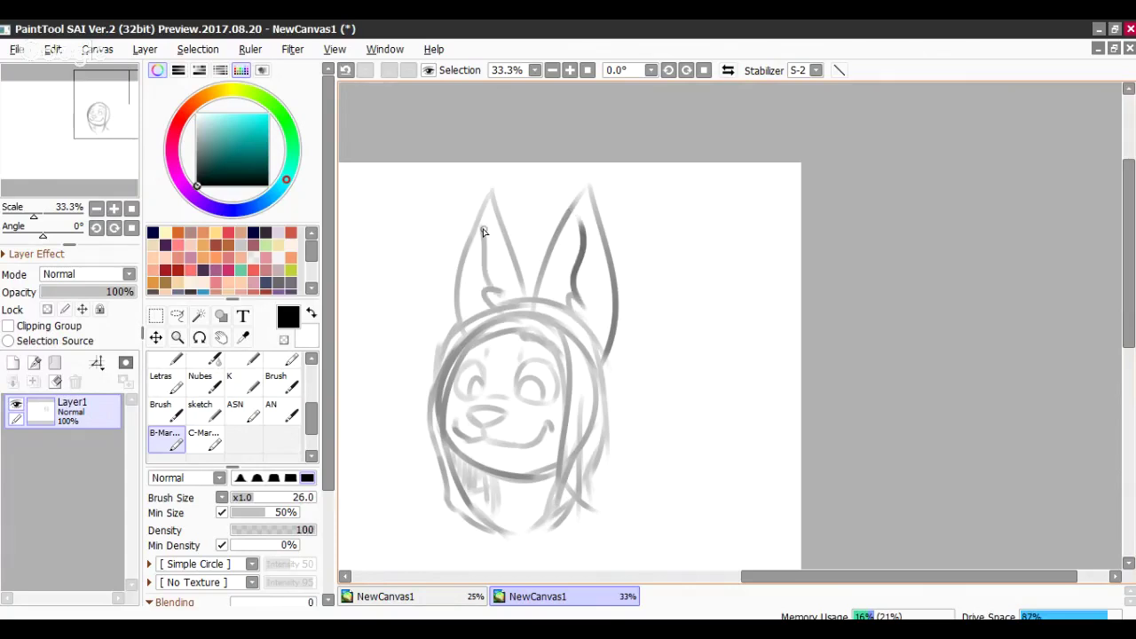
pyautogui.hotkey('ctrl', 'z')
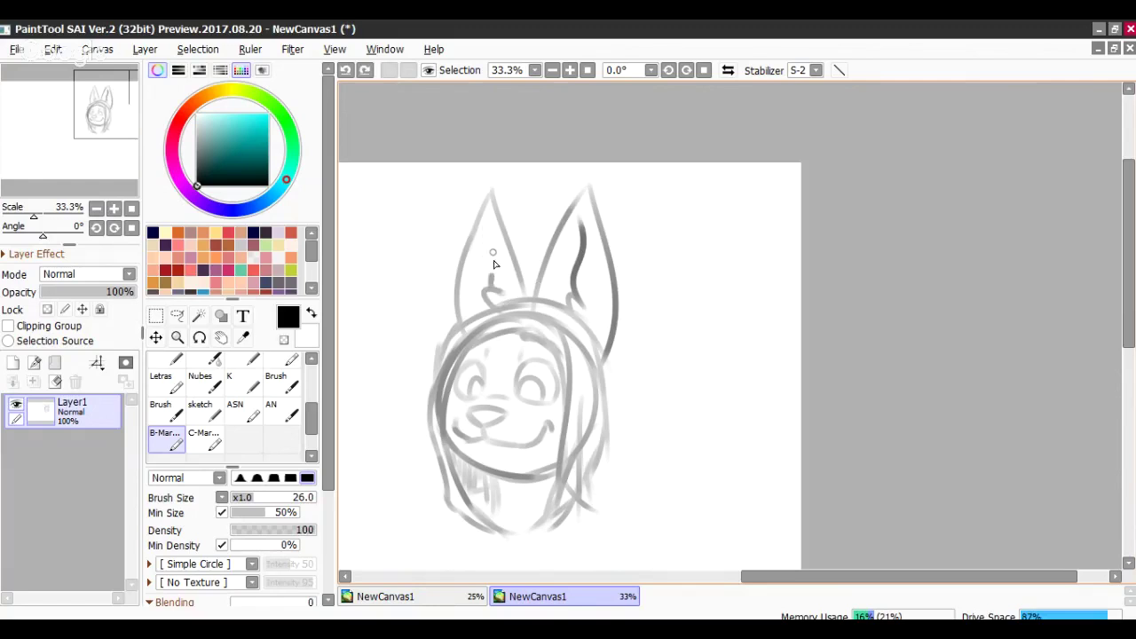
pyautogui.moveTo(490, 287); pyautogui.dragTo(484, 233)
pyautogui.hotkey('ctrl', 'z')
pyautogui.moveTo(492, 286); pyautogui.dragTo(494, 230)
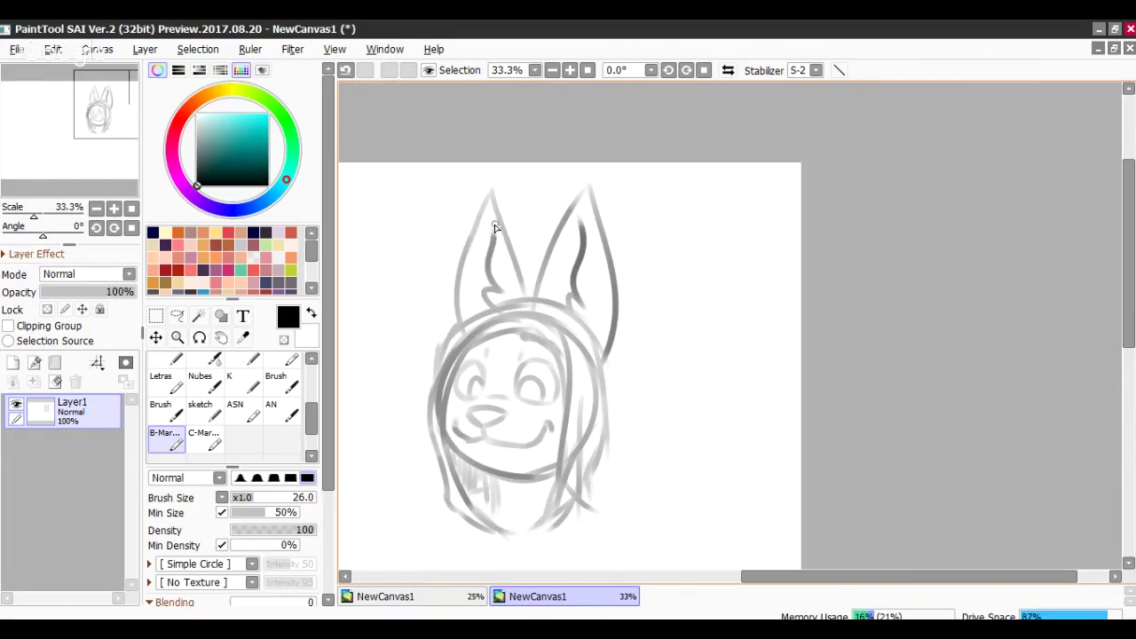
# - Sketch pointed hair strands falling from the hood's inner rim across the forehead beside the right eye
pyautogui.click(113, 208)
pyautogui.click(109, 116)
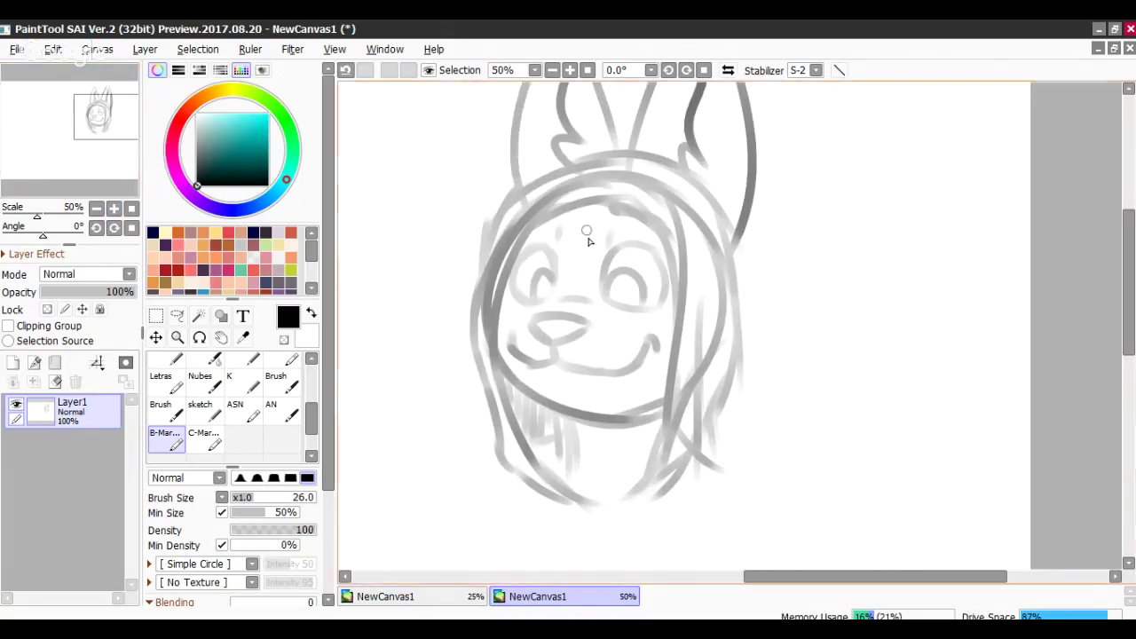
pyautogui.moveTo(589, 210); pyautogui.dragTo(601, 256)
pyautogui.moveTo(606, 218); pyautogui.dragTo(608, 252)
pyautogui.moveTo(614, 213)
pyautogui.mouseDown()
pyautogui.moveTo(647, 315)
pyautogui.moveTo(659, 305)
pyautogui.moveTo(664, 245)
pyautogui.mouseUp()
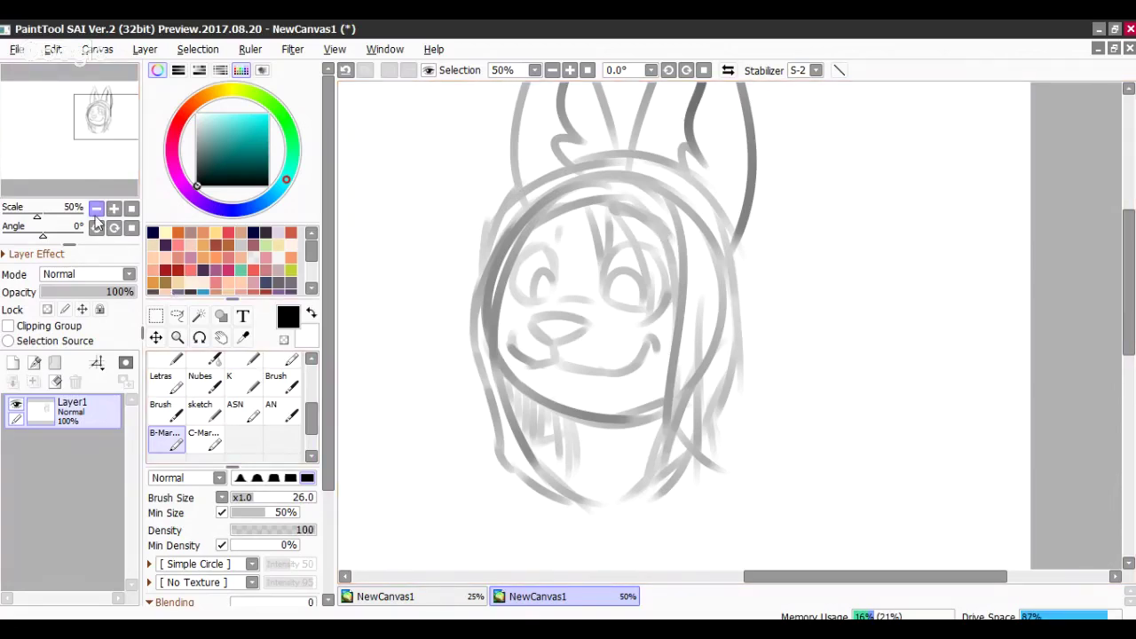
# - Sketch short collar strokes just below the point where the hood lines meet under the neck
pyautogui.click(96, 208)
pyautogui.click(127, 150)
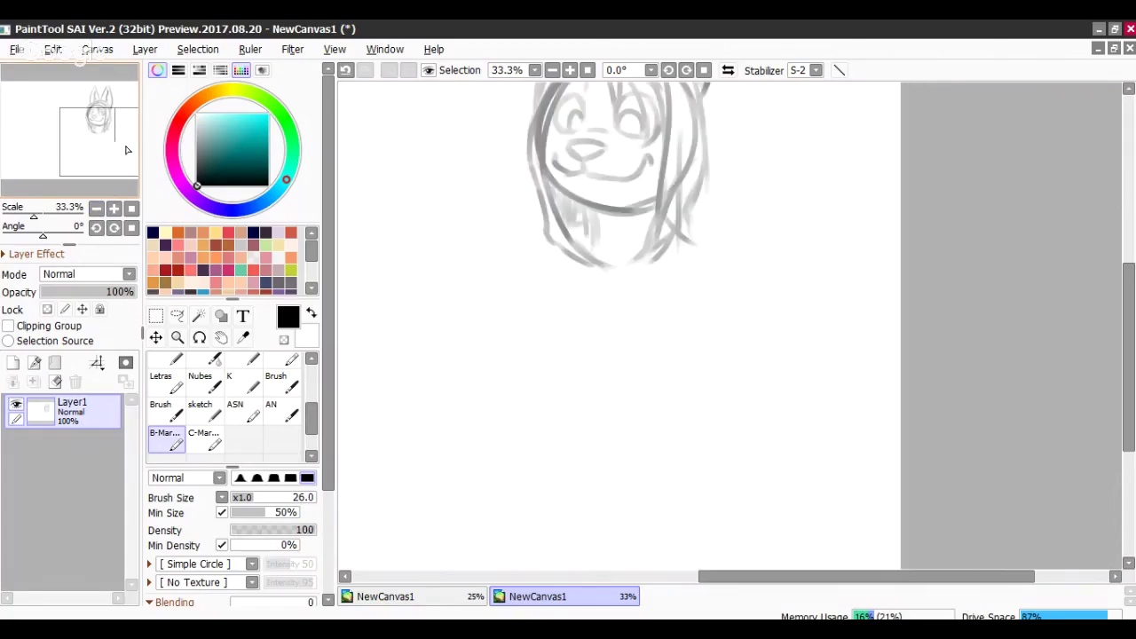
pyautogui.click(126, 129)
pyautogui.moveTo(474, 333); pyautogui.dragTo(474, 359)
pyautogui.hotkey('ctrl', 'z')
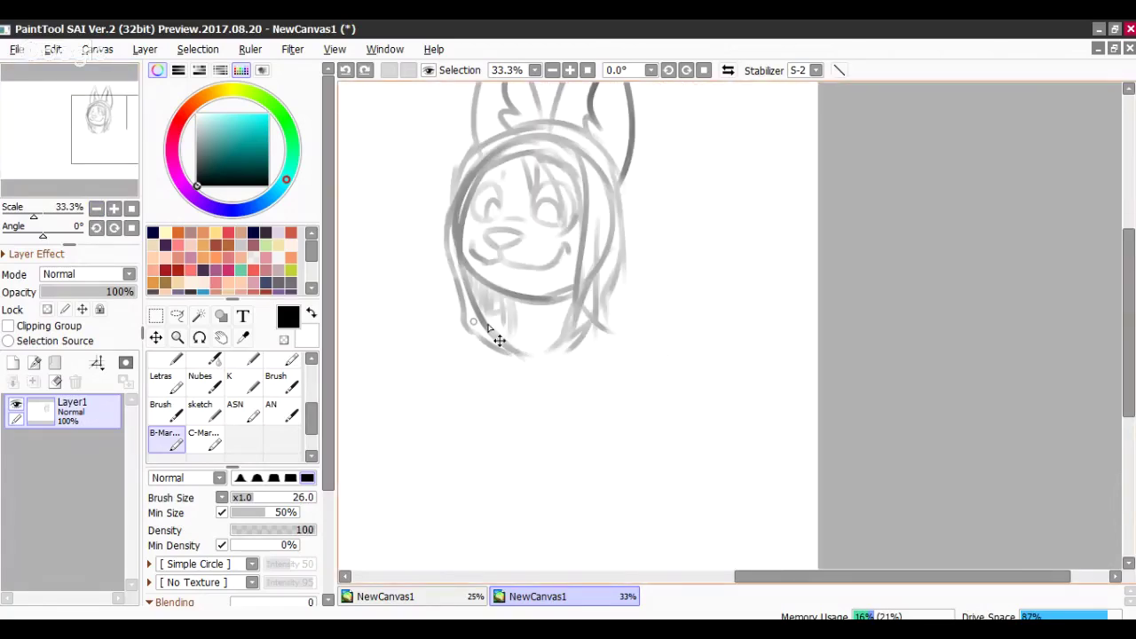
pyautogui.moveTo(499, 341)
pyautogui.mouseDown()
pyautogui.moveTo(481, 359)
pyautogui.moveTo(524, 367)
pyautogui.mouseUp()
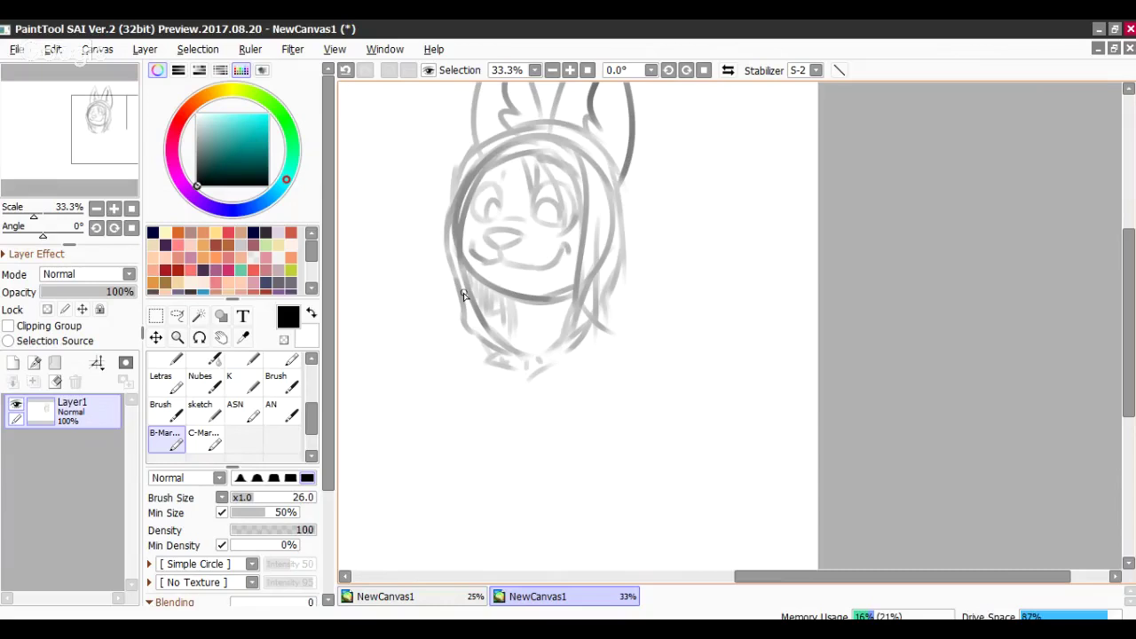
pyautogui.moveTo(463, 298); pyautogui.dragTo(441, 310)
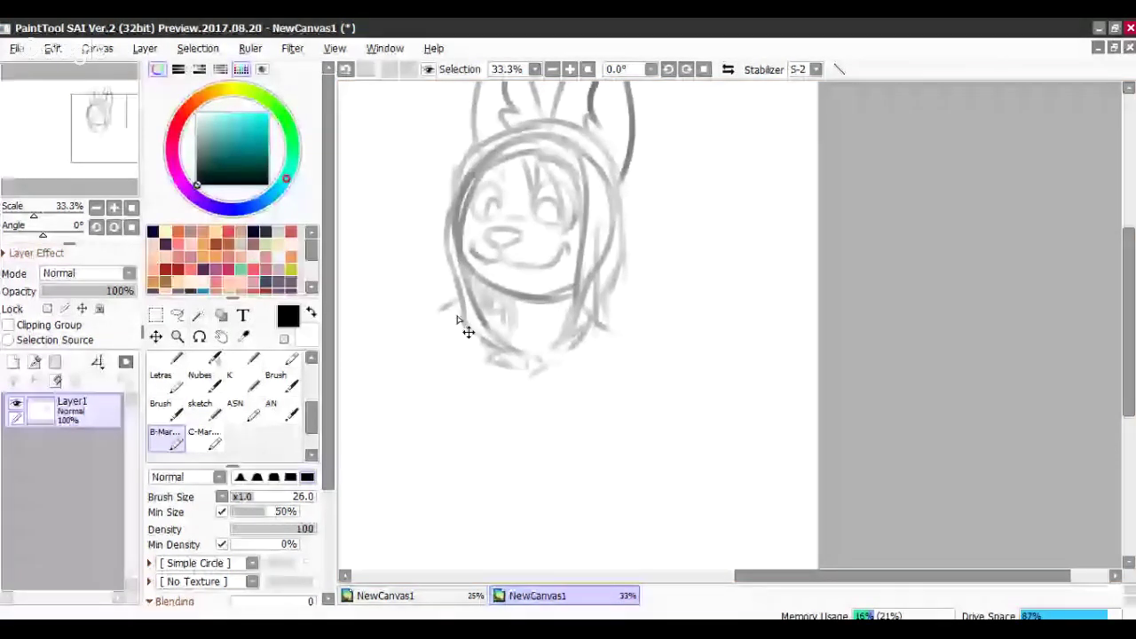
pyautogui.hotkey('ctrl', 'z')
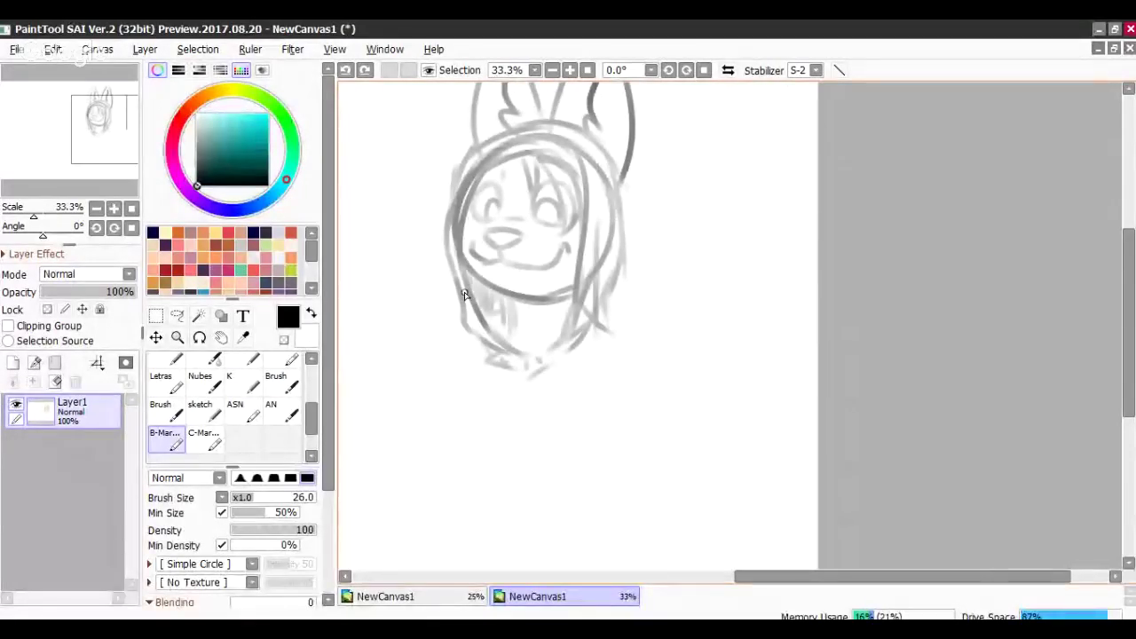
pyautogui.moveTo(464, 295); pyautogui.dragTo(502, 302)
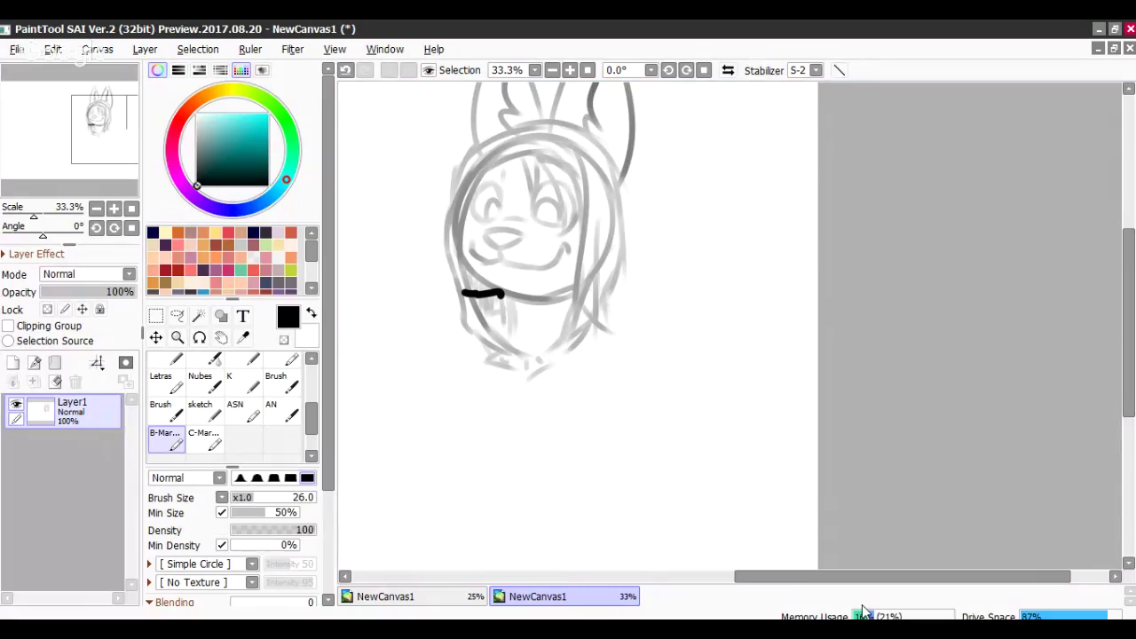
pyautogui.hotkey('ctrl', 'z')
pyautogui.hotkey('ctrl', 'z')
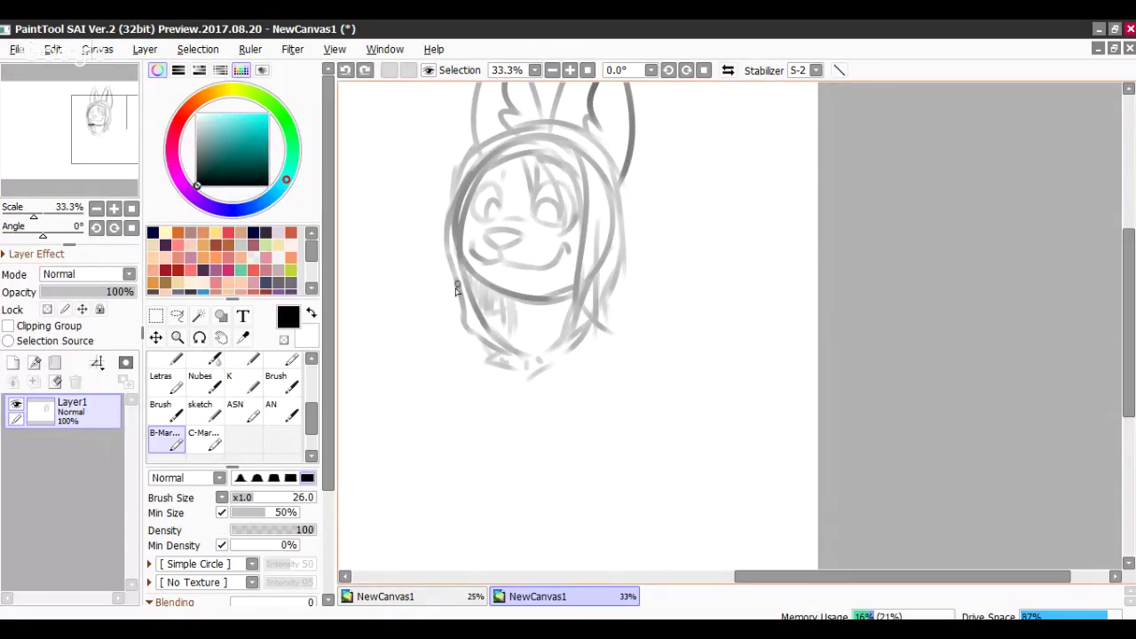
pyautogui.moveTo(416, 293)
pyautogui.mouseDown()
pyautogui.moveTo(423, 309)
pyautogui.moveTo(455, 277)
pyautogui.mouseUp()
pyautogui.hotkey('ctrl', 'z')
pyautogui.moveTo(465, 316); pyautogui.dragTo(448, 334)
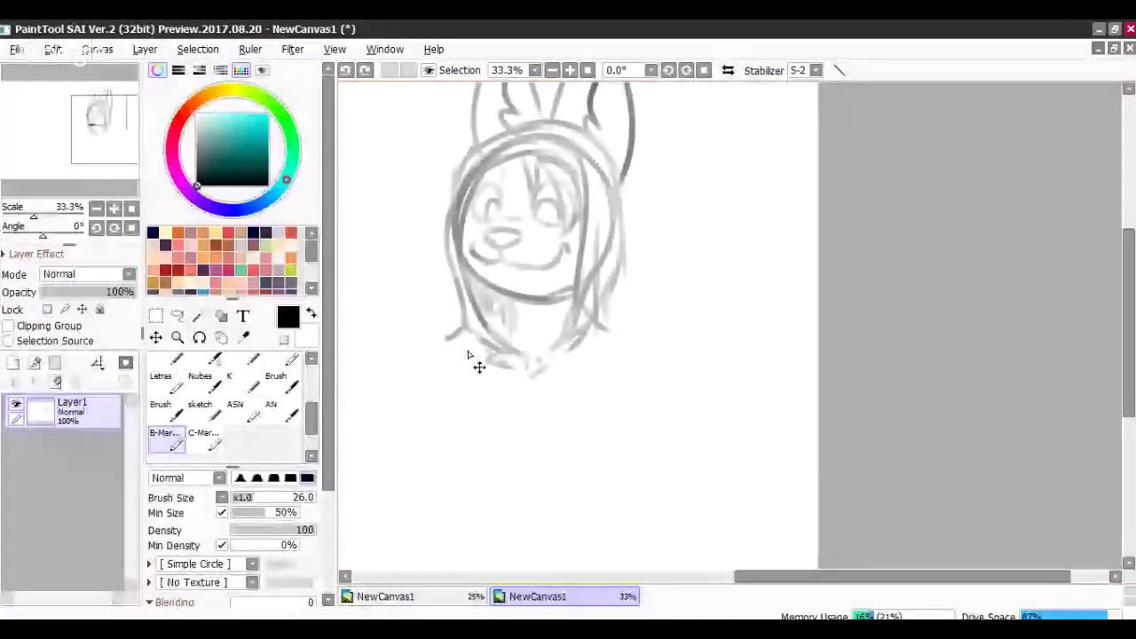
pyautogui.hotkey('ctrl', 'z')
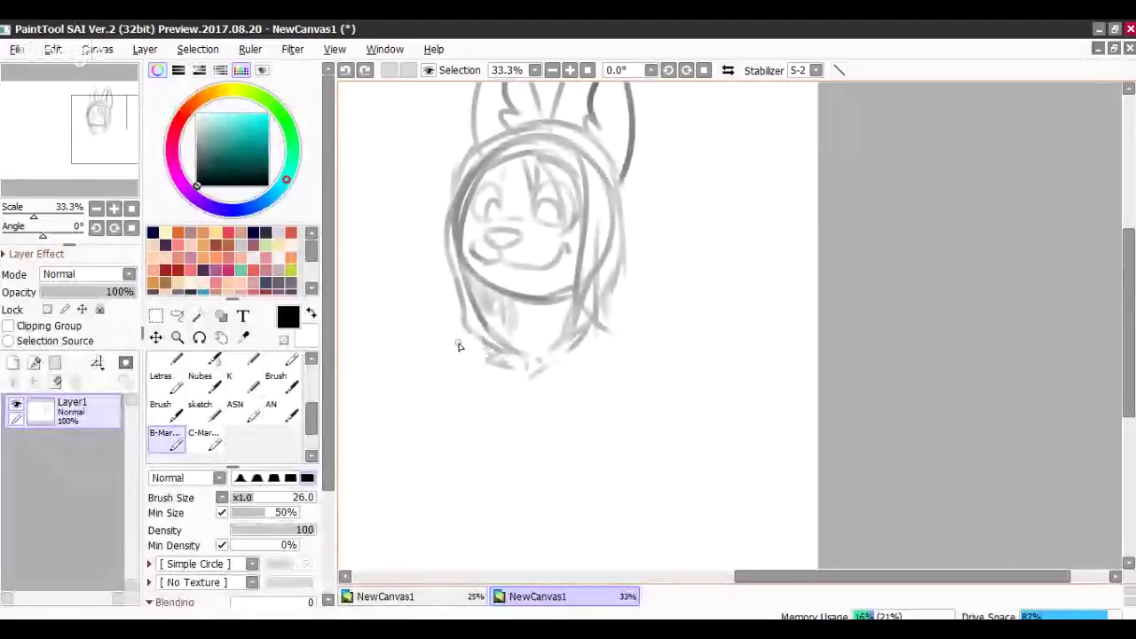
# - Sketch a long wavy body edge curving in at its lower end and a nearly straight front line descending from the collar
pyautogui.moveTo(458, 348)
pyautogui.mouseDown()
pyautogui.moveTo(456, 452)
pyautogui.moveTo(433, 523)
pyautogui.moveTo(457, 559)
pyautogui.mouseUp()
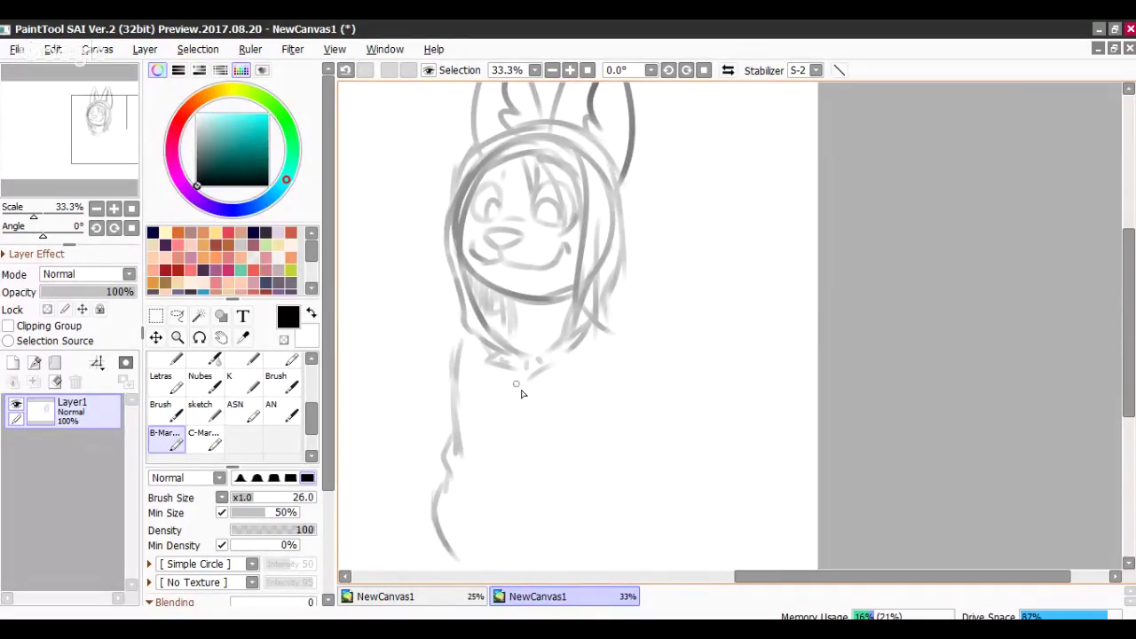
pyautogui.moveTo(520, 361); pyautogui.dragTo(499, 554)
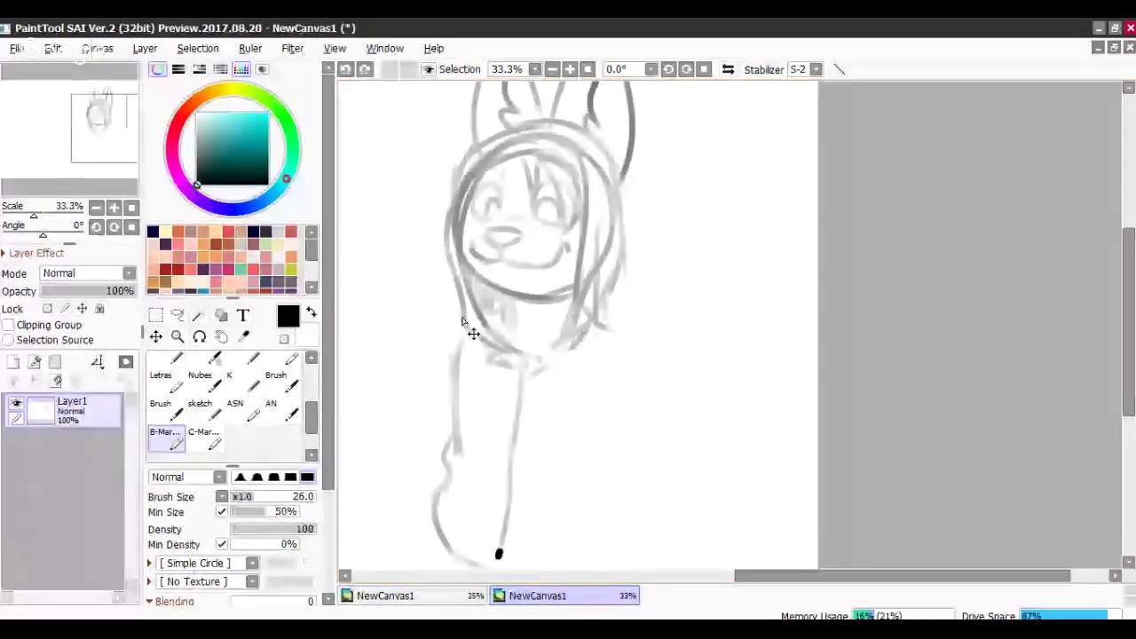
# - Sketch a sloping shoulder and arm line outside the wavy body edge, undoing its rounded lower section
pyautogui.moveTo(460, 323)
pyautogui.mouseDown()
pyautogui.moveTo(388, 433)
pyautogui.moveTo(417, 483)
pyautogui.mouseUp()
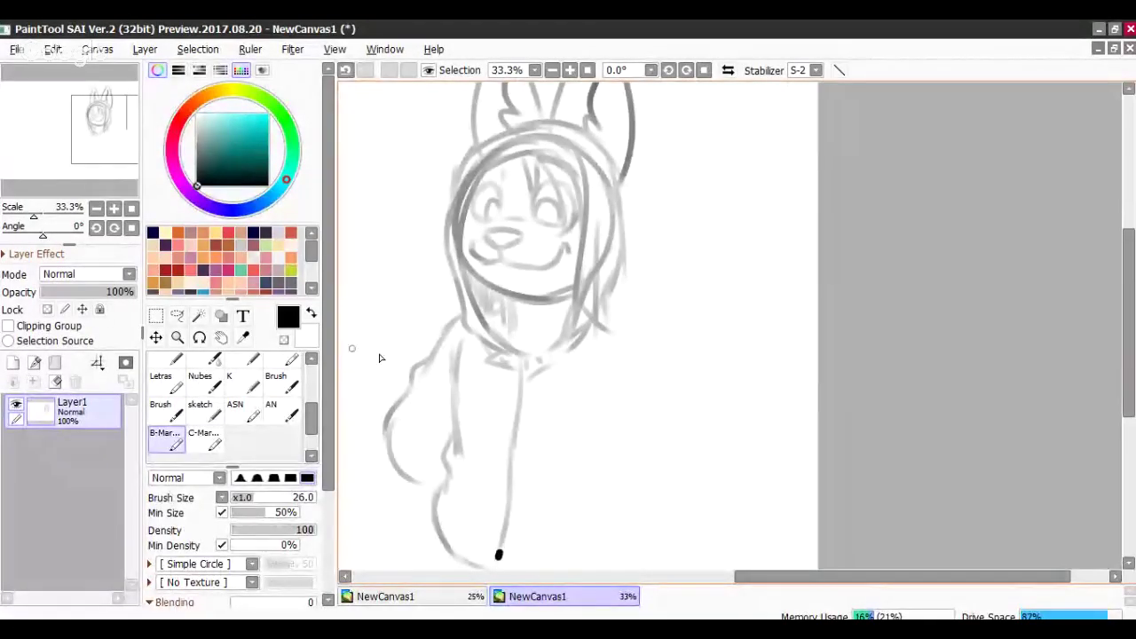
pyautogui.moveTo(121, 170); pyautogui.dragTo(112, 197)
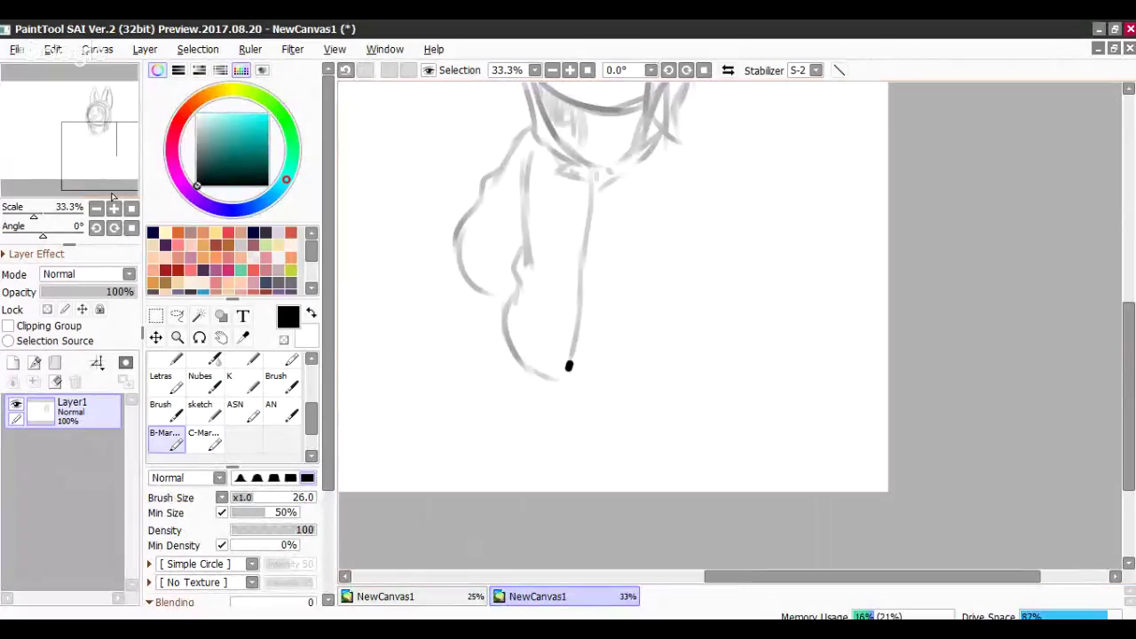
pyautogui.hotkey('ctrl', 'z')
pyautogui.hotkey('ctrl', 'z')
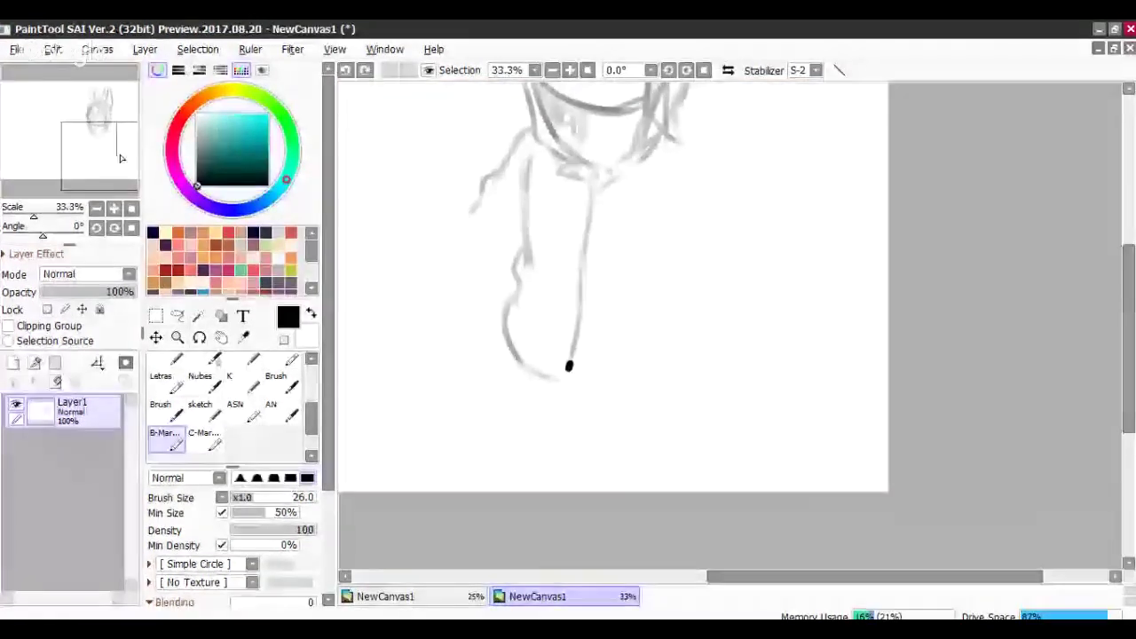
# - Erase the black blot at the lower end of the body's front line with the Eraser
pyautogui.moveTo(118, 157); pyautogui.dragTo(121, 136)
pyautogui.moveTo(543, 180); pyautogui.dragTo(548, 172)
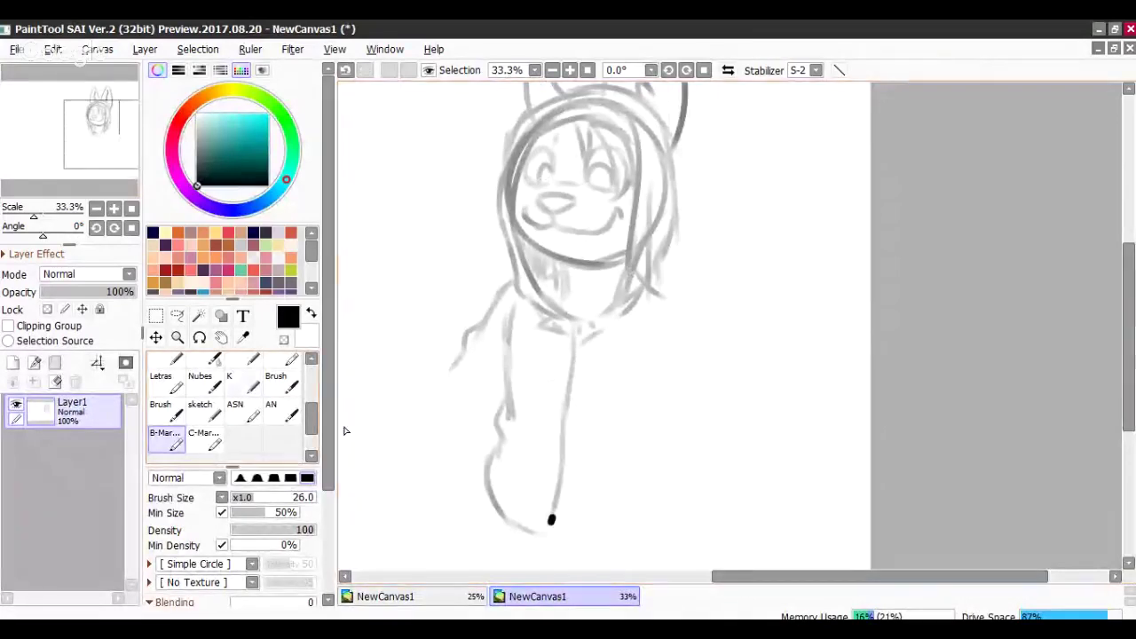
pyautogui.scroll(3, 178, 383)
pyautogui.click(179, 383)
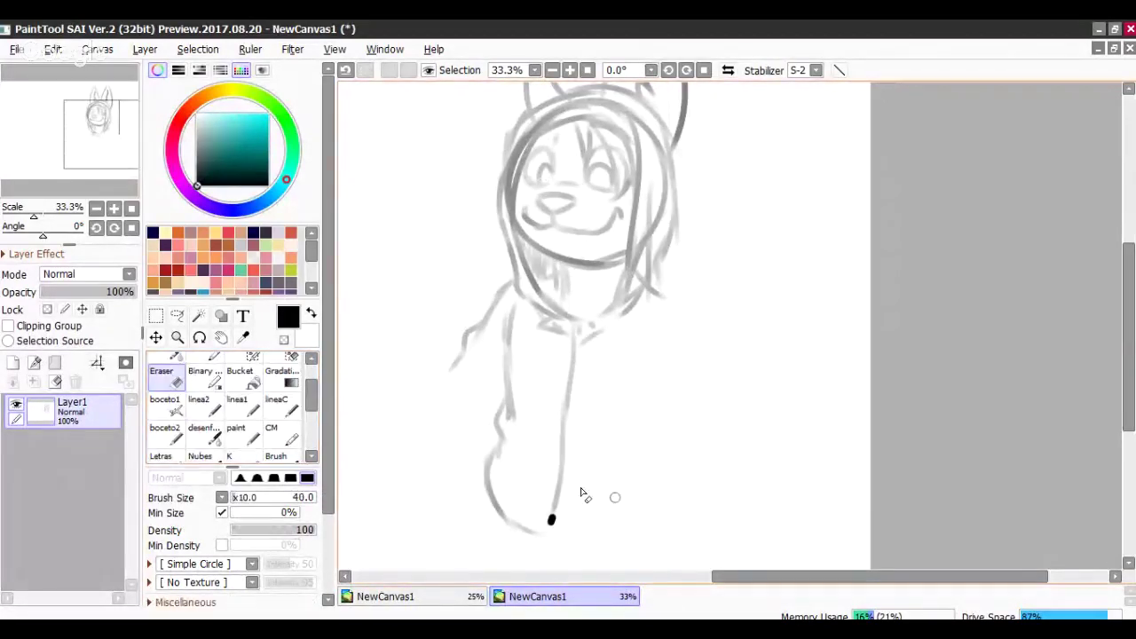
pyautogui.click(551, 521)
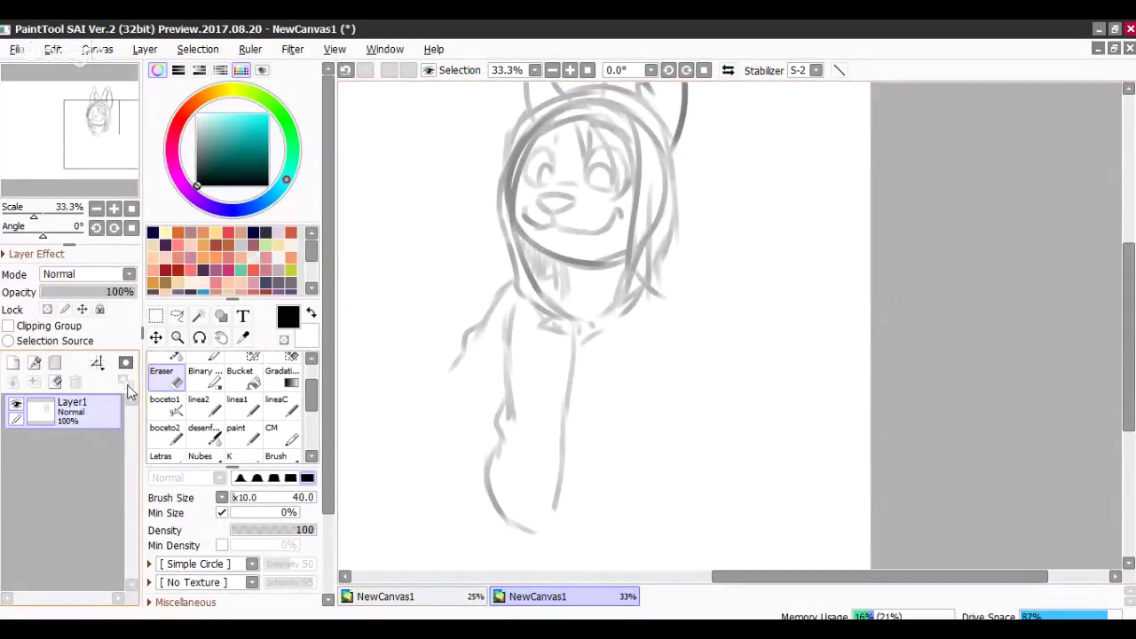
# - Sketch the body's curved lower hem and a sloping shoulder line on the bare side with the B-Marker brush
pyautogui.scroll(-3, 177, 409)
pyautogui.click(165, 443)
pyautogui.moveTo(553, 538)
pyautogui.mouseDown()
pyautogui.moveTo(637, 522)
pyautogui.moveTo(658, 507)
pyautogui.moveTo(665, 476)
pyautogui.mouseUp()
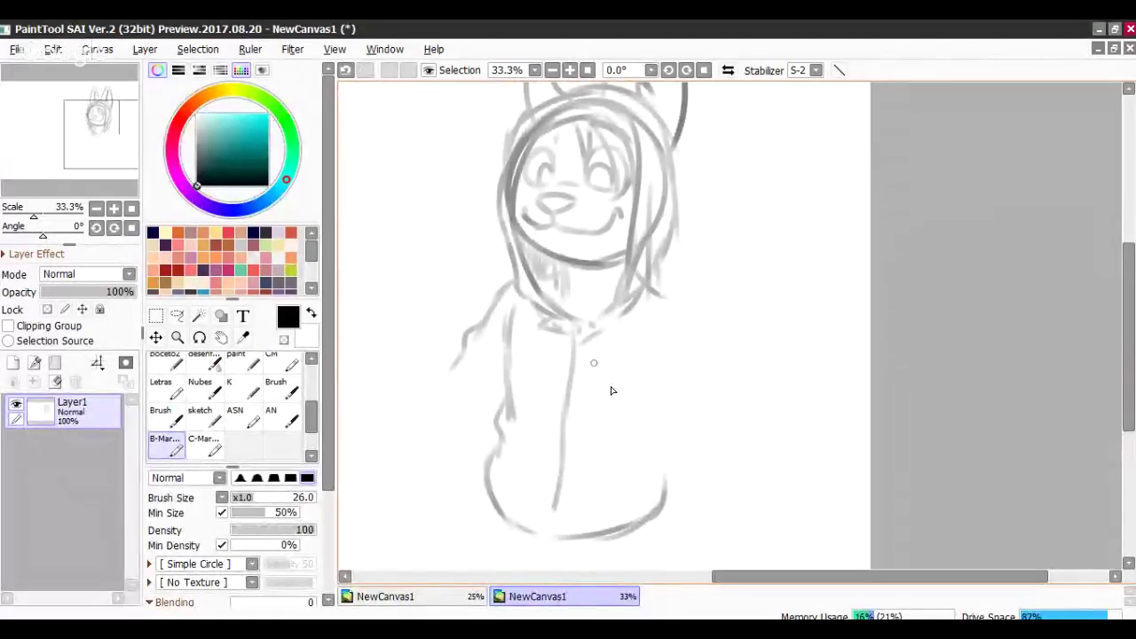
pyautogui.hotkey('ctrl', 'z')
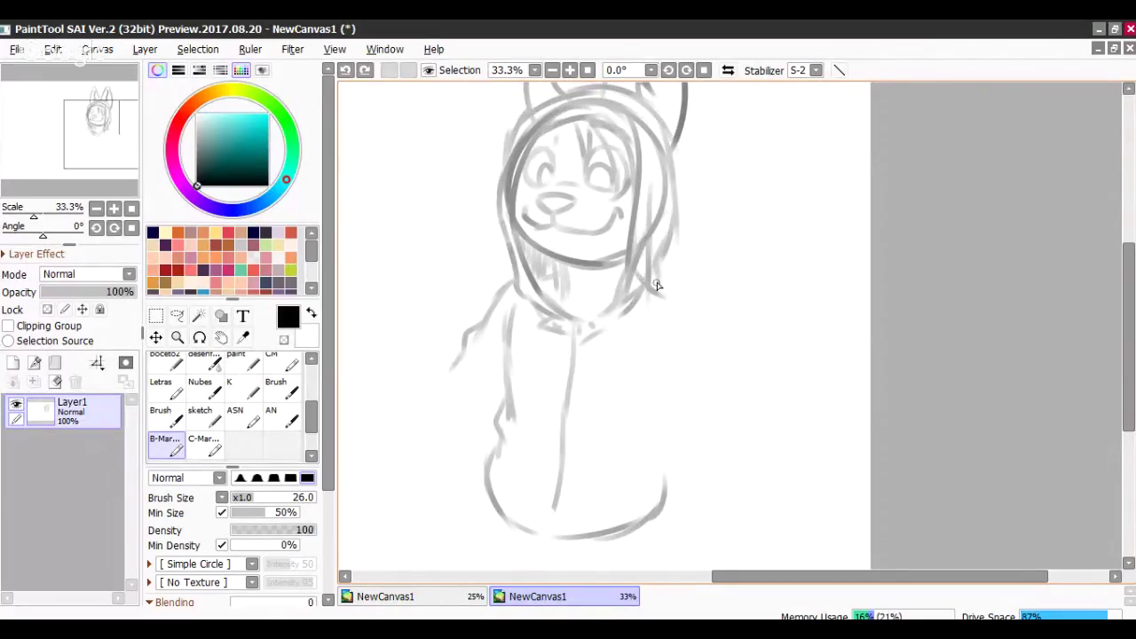
pyautogui.hotkey('ctrl', 'y')
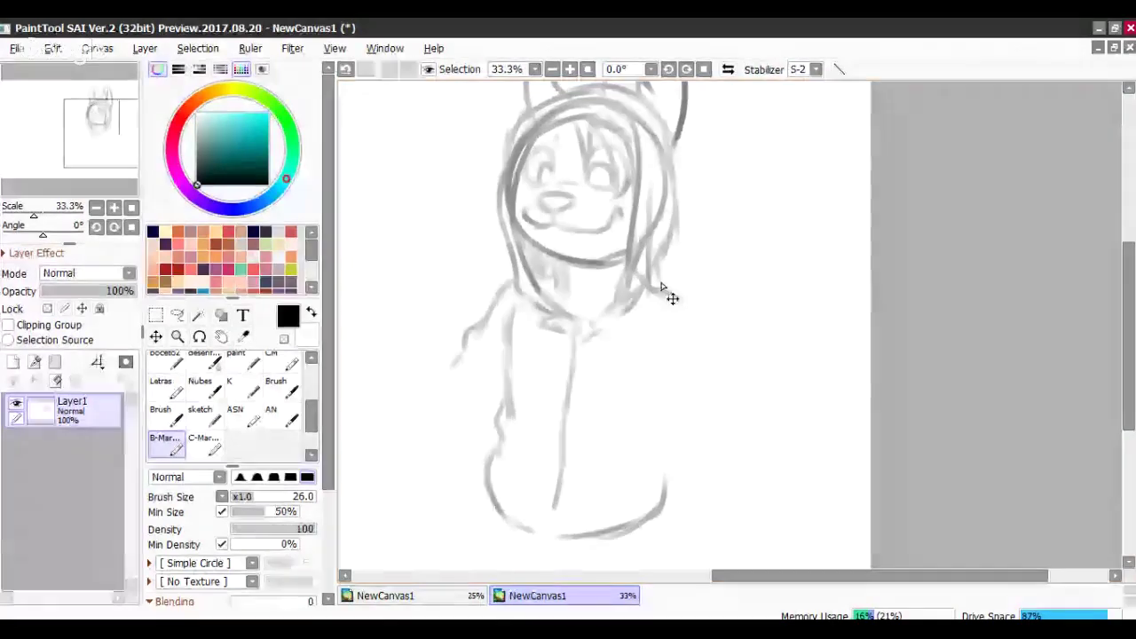
pyautogui.moveTo(661, 286); pyautogui.dragTo(699, 368)
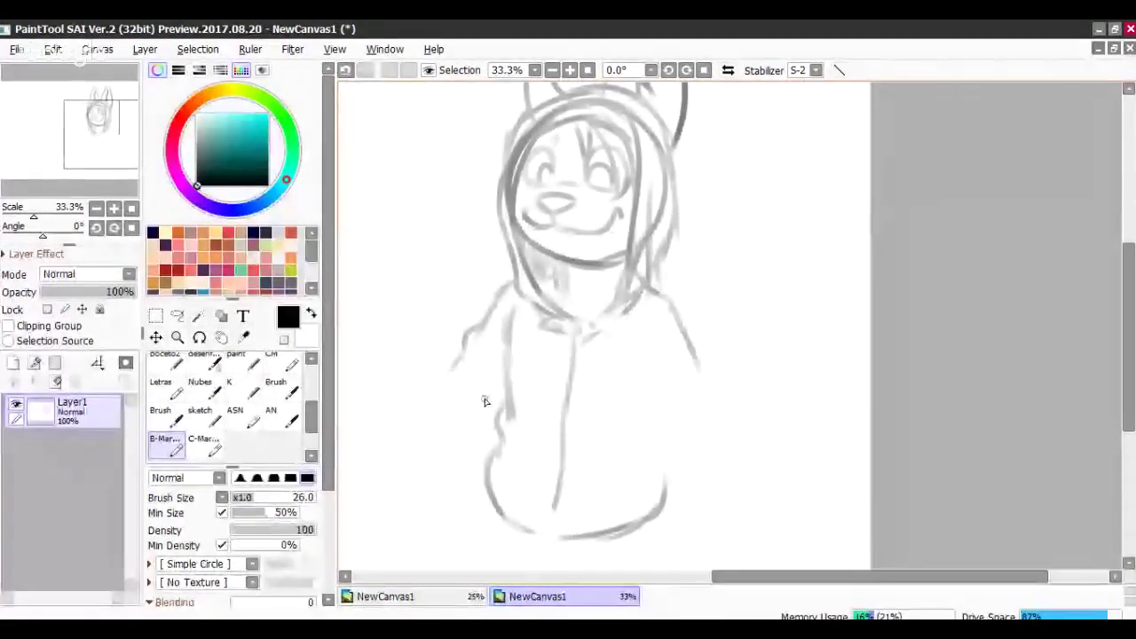
pyautogui.moveTo(484, 401)
pyautogui.mouseDown()
pyautogui.moveTo(471, 350)
pyautogui.moveTo(440, 397)
pyautogui.moveTo(437, 387)
pyautogui.mouseUp()
pyautogui.hotkey('ctrl', 'z')
pyautogui.hotkey('ctrl', 'z')
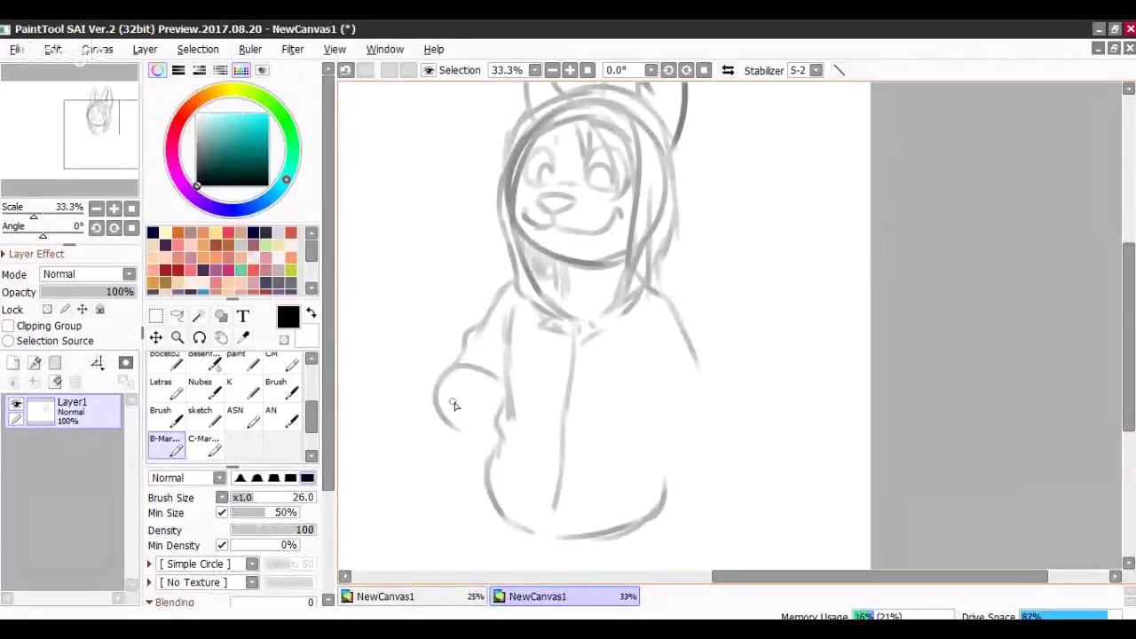
pyautogui.hotkey('ctrl', 'z')
pyautogui.hotkey('ctrl', 'z')
# - Sketch a raised hand with curled fingers and an inner wrist line beside the hood, redoing one finger stroke
pyautogui.moveTo(119, 183)
pyautogui.mouseDown()
pyautogui.moveTo(131, 160)
pyautogui.moveTo(120, 187)
pyautogui.mouseUp()
pyautogui.click(96, 208)
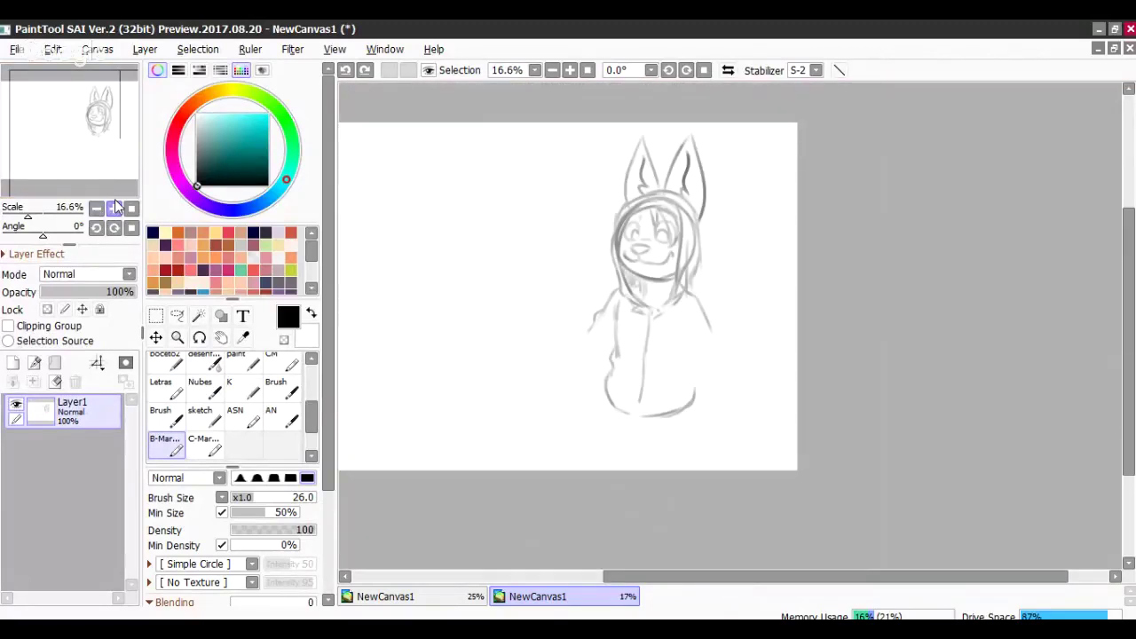
pyautogui.doubleClick(114, 207)
pyautogui.moveTo(116, 171)
pyautogui.mouseDown()
pyautogui.moveTo(110, 182)
pyautogui.moveTo(116, 142)
pyautogui.moveTo(112, 176)
pyautogui.mouseUp()
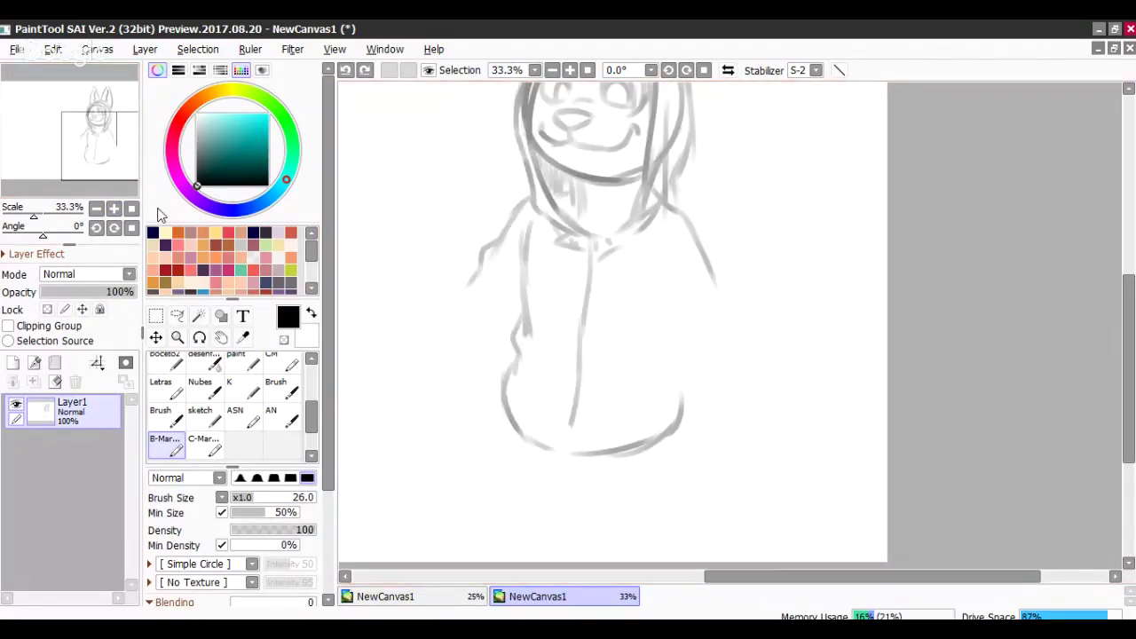
pyautogui.click(104, 128)
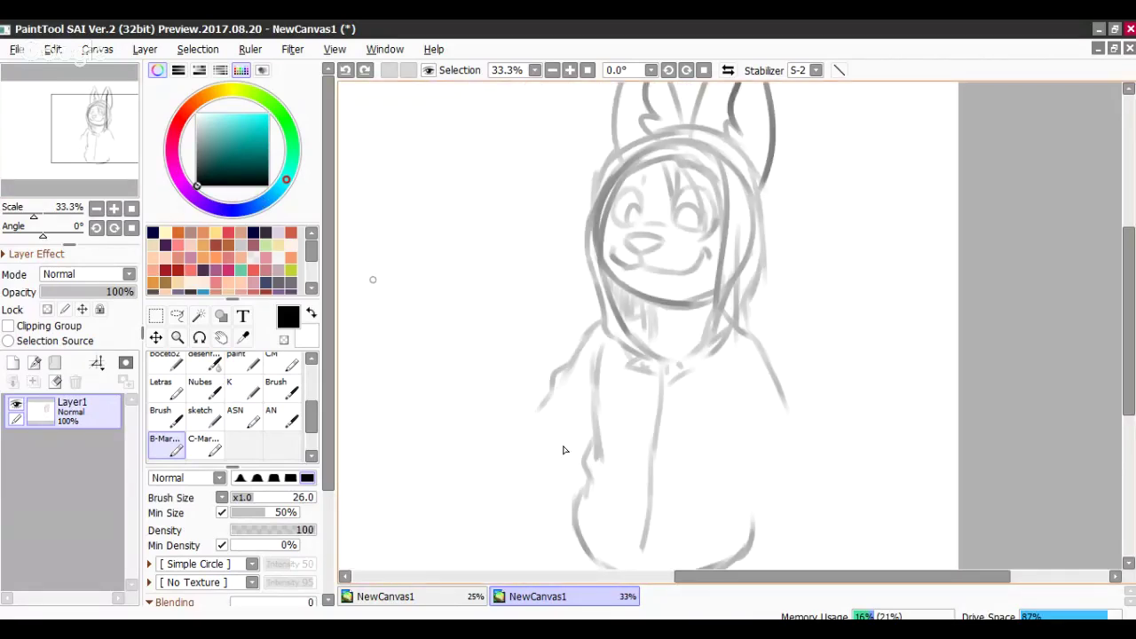
pyautogui.click(100, 118)
pyautogui.scroll(-1, 116, 192)
pyautogui.moveTo(100, 142); pyautogui.dragTo(117, 164)
pyautogui.moveTo(588, 429)
pyautogui.mouseDown()
pyautogui.moveTo(571, 373)
pyautogui.moveTo(587, 331)
pyautogui.moveTo(578, 338)
pyautogui.moveTo(588, 344)
pyautogui.moveTo(573, 319)
pyautogui.moveTo(551, 335)
pyautogui.moveTo(569, 346)
pyautogui.moveTo(579, 326)
pyautogui.moveTo(531, 322)
pyautogui.mouseUp()
pyautogui.hotkey('ctrl', 'z')
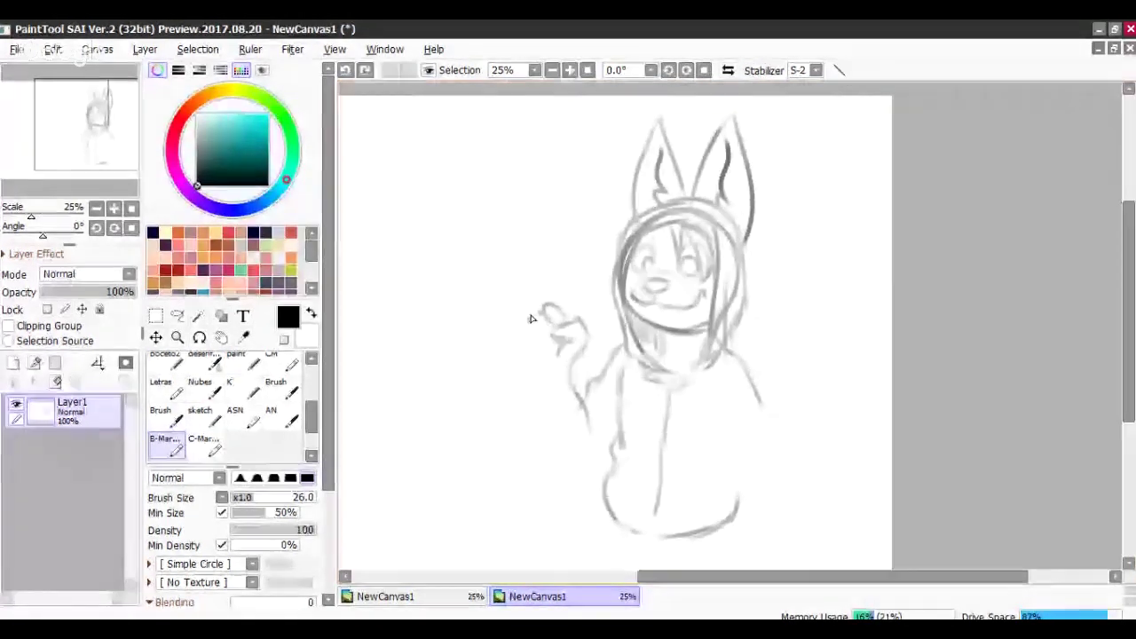
pyautogui.moveTo(542, 322)
pyautogui.mouseDown()
pyautogui.moveTo(532, 340)
pyautogui.moveTo(543, 347)
pyautogui.mouseUp()
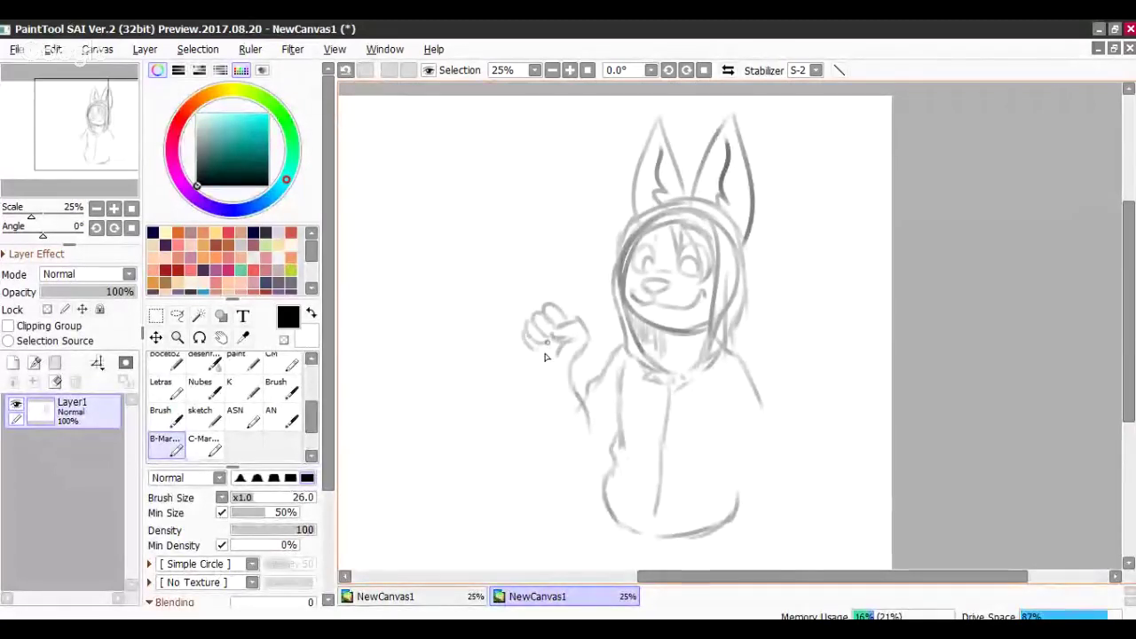
# - Lasso the raised hand, rotate it counterclockwise so it tilts outward, and reposition it over the wrist line
pyautogui.click(177, 315)
pyautogui.moveTo(542, 273)
pyautogui.mouseDown()
pyautogui.moveTo(551, 376)
pyautogui.moveTo(600, 310)
pyautogui.mouseUp()
pyautogui.hotkey('ctrl', 't')
pyautogui.moveTo(588, 262); pyautogui.dragTo(567, 269)
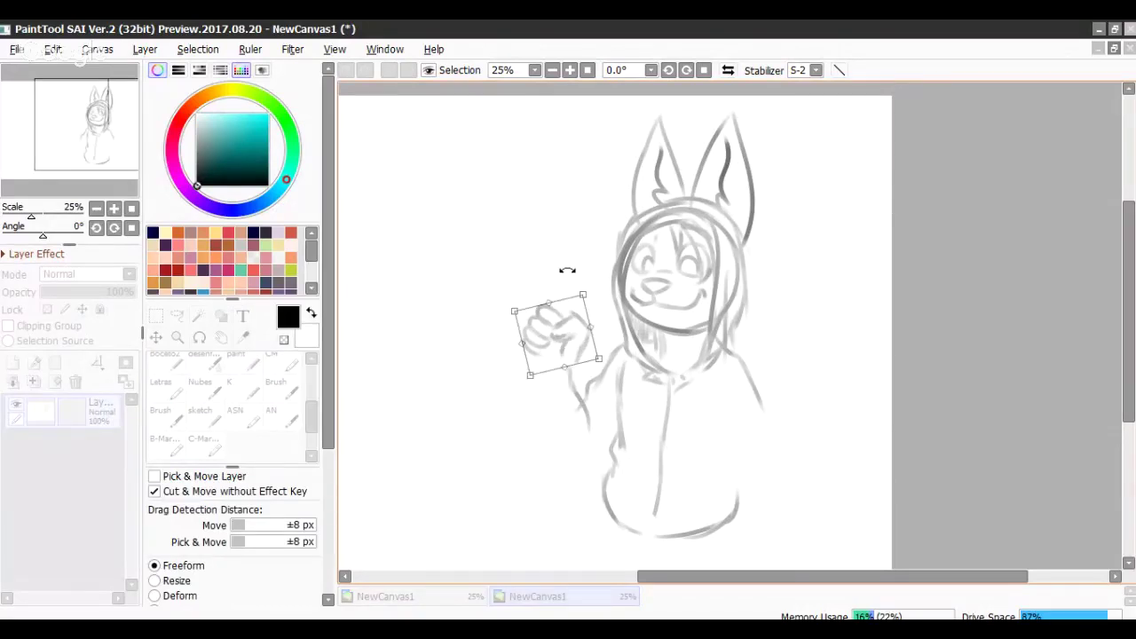
pyautogui.moveTo(567, 270)
pyautogui.mouseDown()
pyautogui.moveTo(571, 296)
pyautogui.moveTo(565, 274)
pyautogui.mouseUp()
pyautogui.moveTo(540, 342)
pyautogui.mouseDown()
pyautogui.moveTo(593, 278)
pyautogui.moveTo(590, 295)
pyautogui.mouseUp()
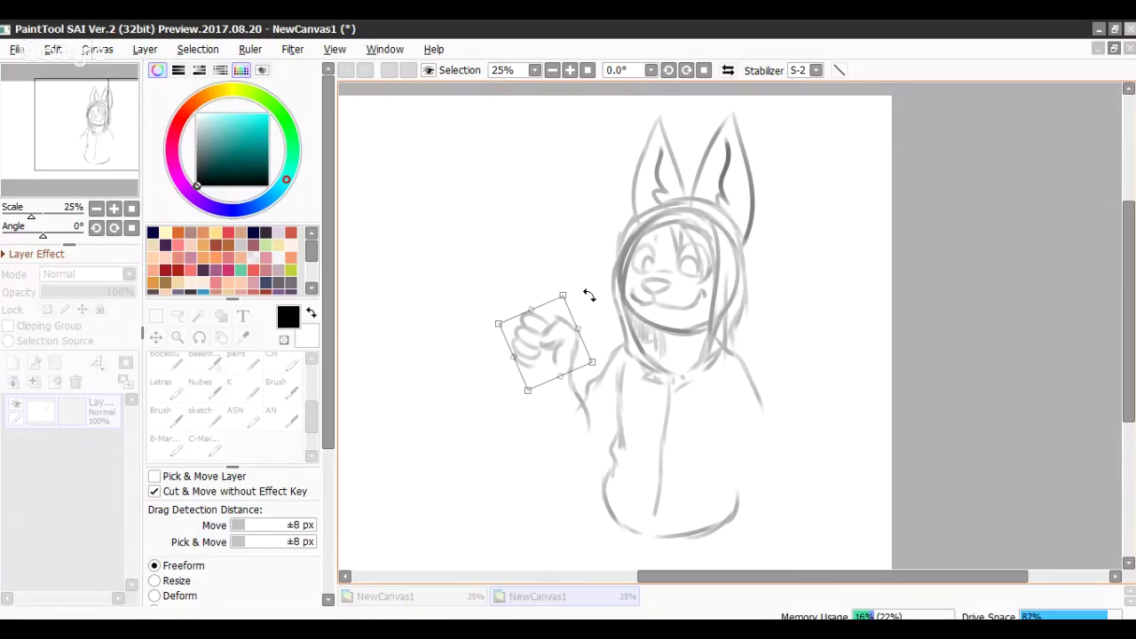
pyautogui.press('Return')
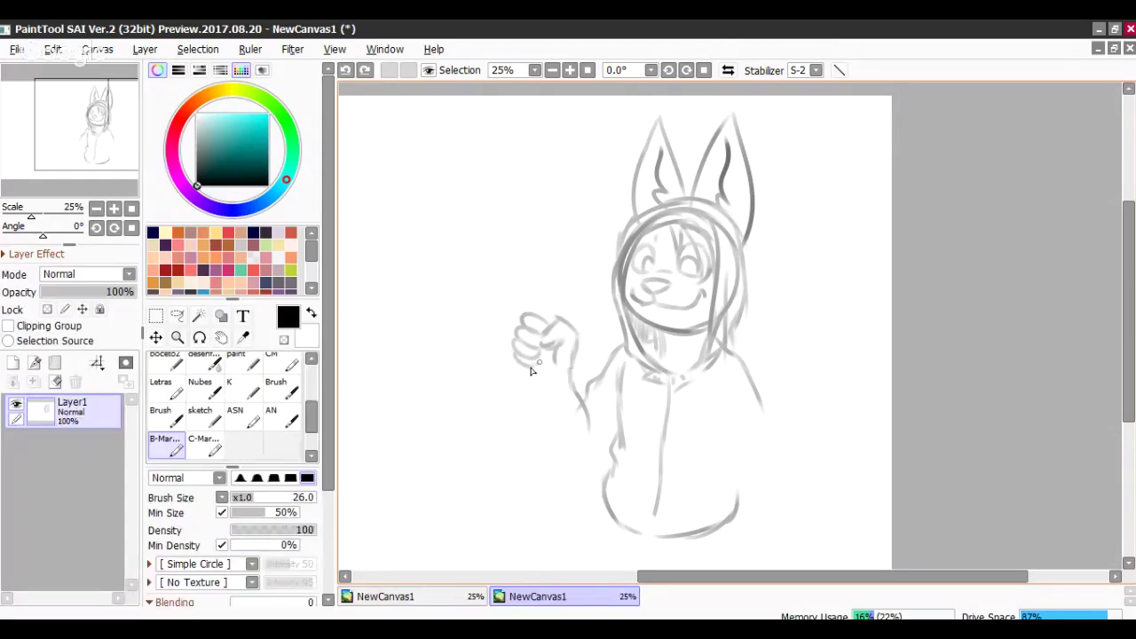
# - Sketch the forearm and rounded elbow joining the raised hand to the body, with a banded cuff at the wrist
pyautogui.moveTo(532, 371)
pyautogui.mouseDown()
pyautogui.moveTo(550, 381)
pyautogui.moveTo(559, 442)
pyautogui.mouseUp()
pyautogui.hotkey('ctrl', 'z')
pyautogui.moveTo(542, 382)
pyautogui.mouseDown()
pyautogui.moveTo(546, 428)
pyautogui.moveTo(572, 456)
pyautogui.moveTo(586, 459)
pyautogui.moveTo(618, 428)
pyautogui.mouseUp()
pyautogui.hotkey('ctrl', 'z')
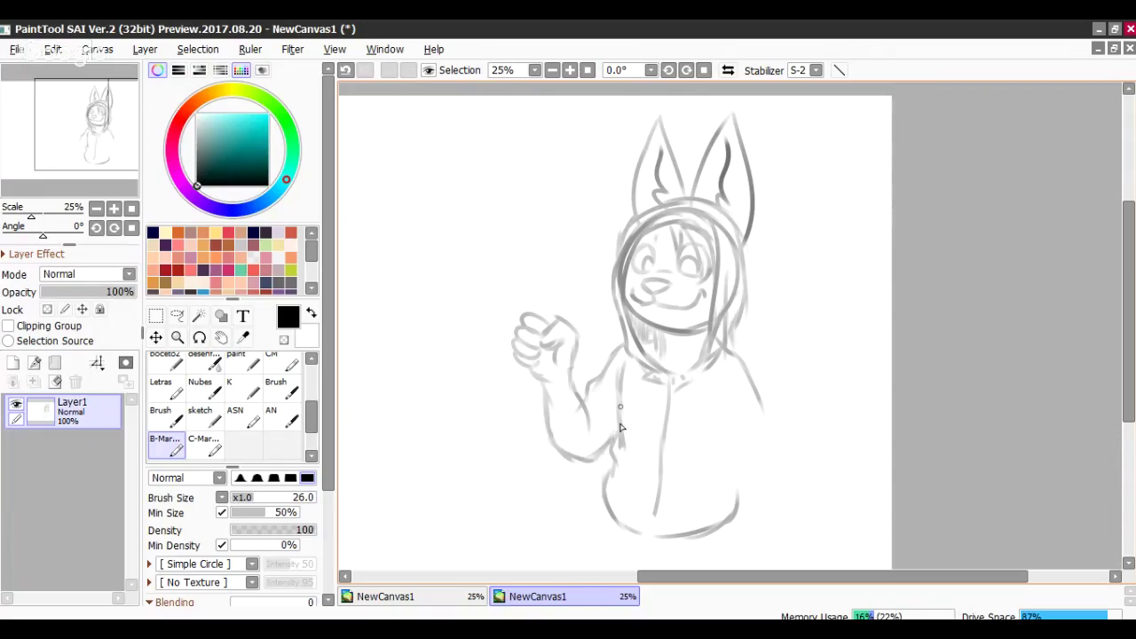
pyautogui.moveTo(542, 414)
pyautogui.mouseDown()
pyautogui.moveTo(581, 409)
pyautogui.moveTo(555, 397)
pyautogui.moveTo(580, 389)
pyautogui.mouseUp()
pyautogui.hotkey('ctrl', 'z')
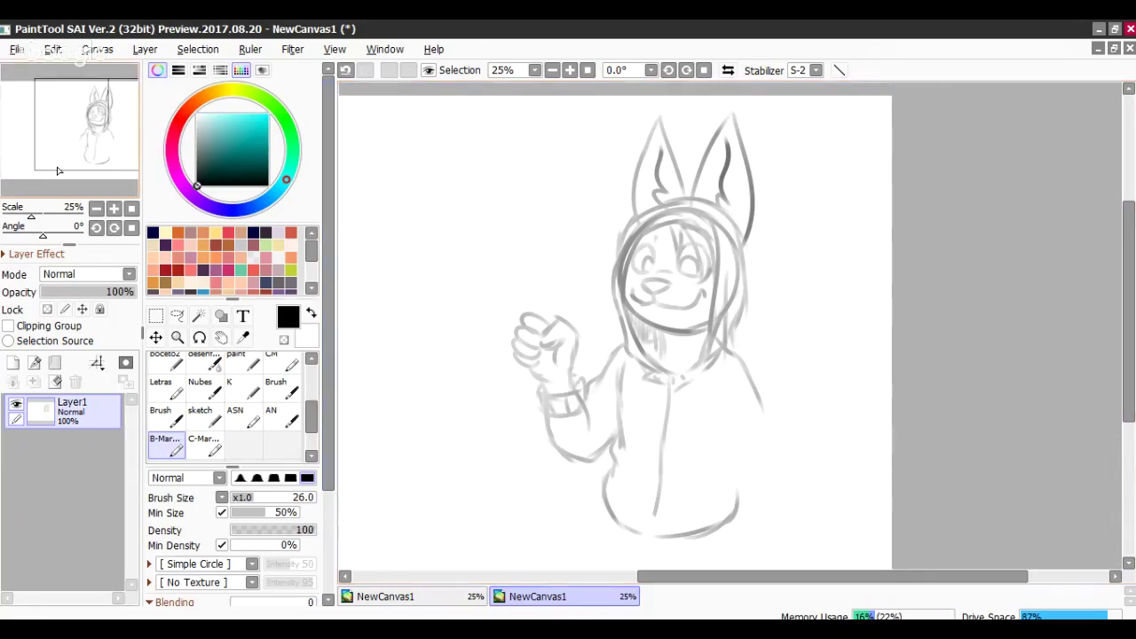
# - Sketch an umbrella's hooked handle below the fist and a double-lined shaft rising from it toward the hood
pyautogui.moveTo(57, 167); pyautogui.dragTo(59, 157)
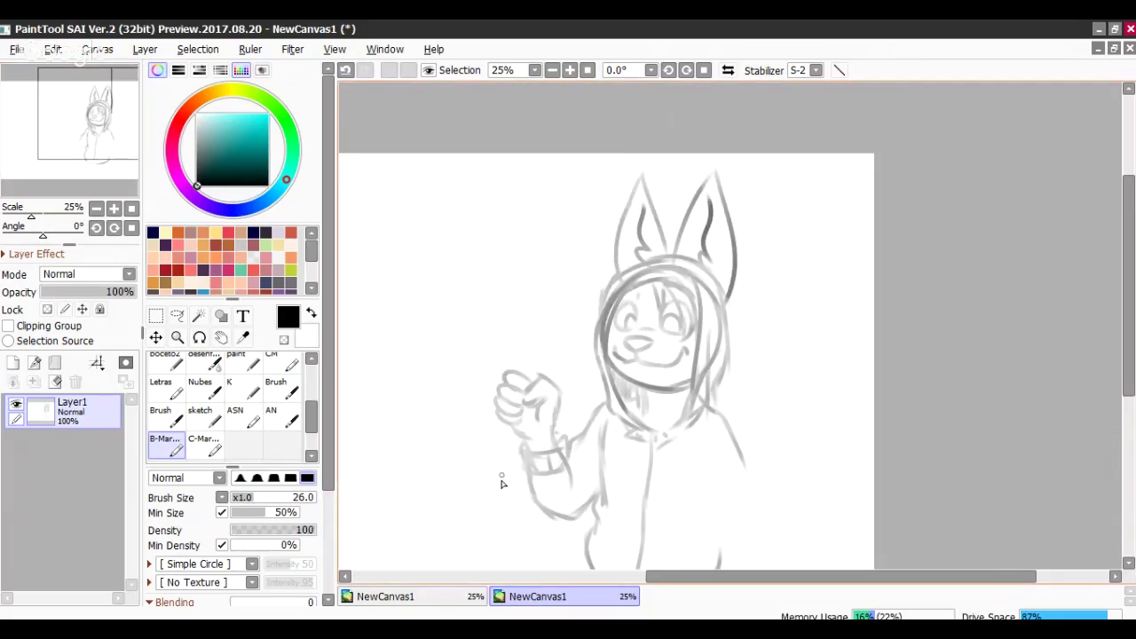
pyautogui.moveTo(512, 430)
pyautogui.mouseDown()
pyautogui.moveTo(486, 490)
pyautogui.moveTo(513, 479)
pyautogui.moveTo(525, 422)
pyautogui.mouseUp()
pyautogui.moveTo(542, 371); pyautogui.dragTo(588, 295)
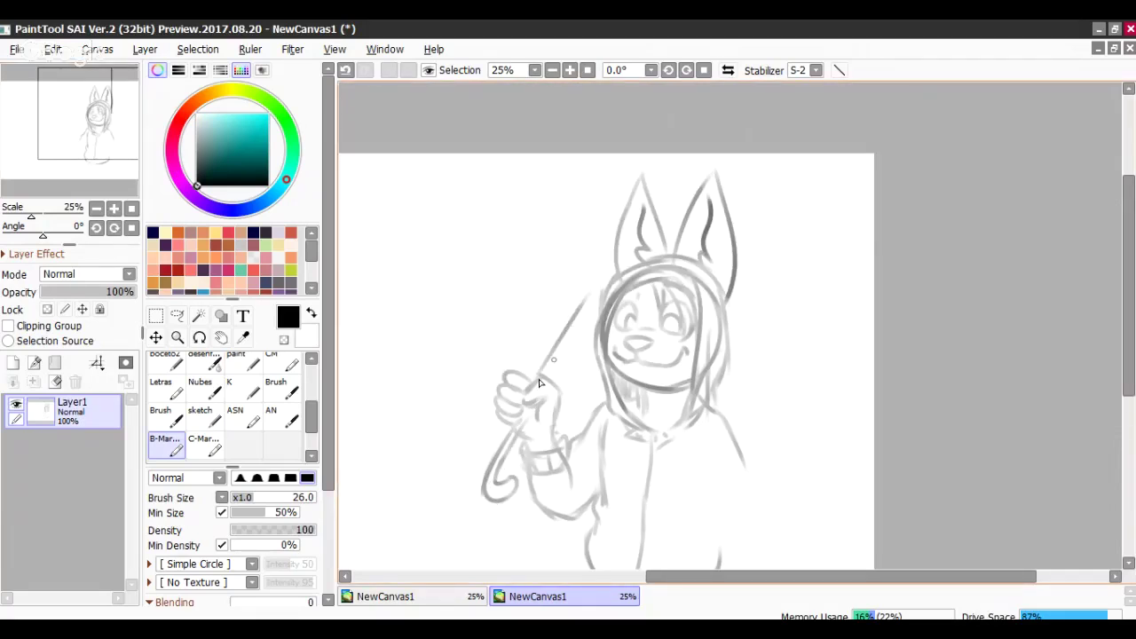
pyautogui.moveTo(539, 383); pyautogui.dragTo(608, 263)
# - Sketch the umbrella canopy's outer curve and scalloped edges on the hand side, undoing the first canopy strokes
pyautogui.moveTo(632, 182)
pyautogui.mouseDown()
pyautogui.moveTo(564, 221)
pyautogui.moveTo(524, 229)
pyautogui.mouseUp()
pyautogui.hotkey('ctrl', 'z')
pyautogui.hotkey('ctrl', 'z')
pyautogui.moveTo(595, 217)
pyautogui.mouseDown()
pyautogui.moveTo(513, 235)
pyautogui.moveTo(561, 277)
pyautogui.moveTo(610, 266)
pyautogui.mouseUp()
pyautogui.moveTo(503, 233); pyautogui.dragTo(621, 153)
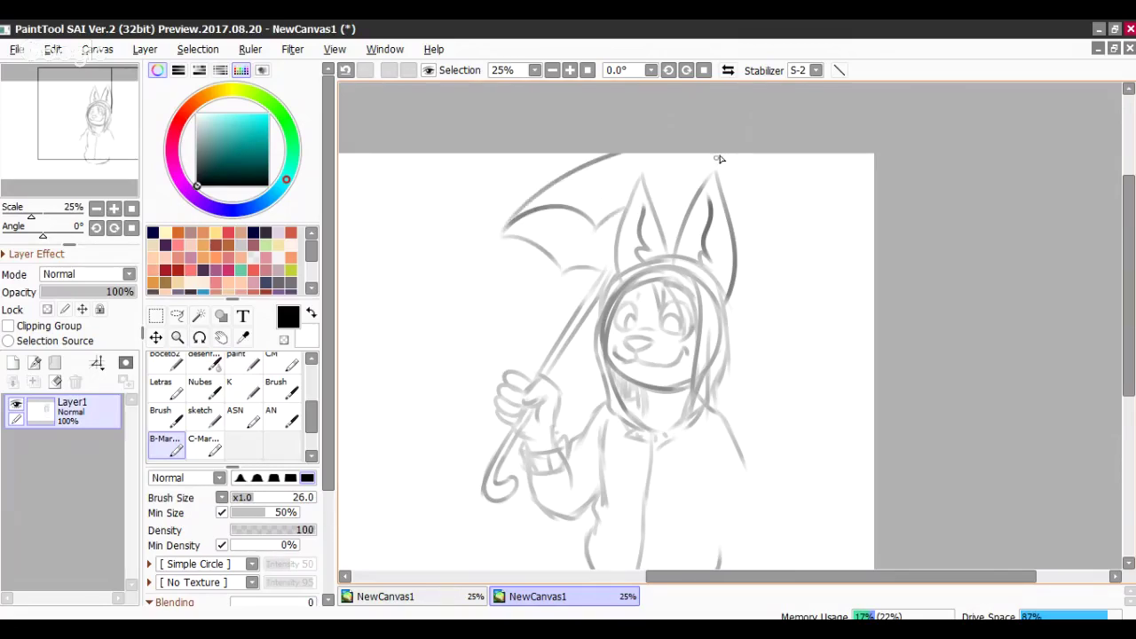
# - Sketch the canopy's middle scallops across the ears and two ribs running up to the canvas edge, undoing a stray stroke
pyautogui.moveTo(616, 211)
pyautogui.mouseDown()
pyautogui.moveTo(670, 218)
pyautogui.moveTo(680, 239)
pyautogui.moveTo(746, 239)
pyautogui.moveTo(764, 264)
pyautogui.mouseUp()
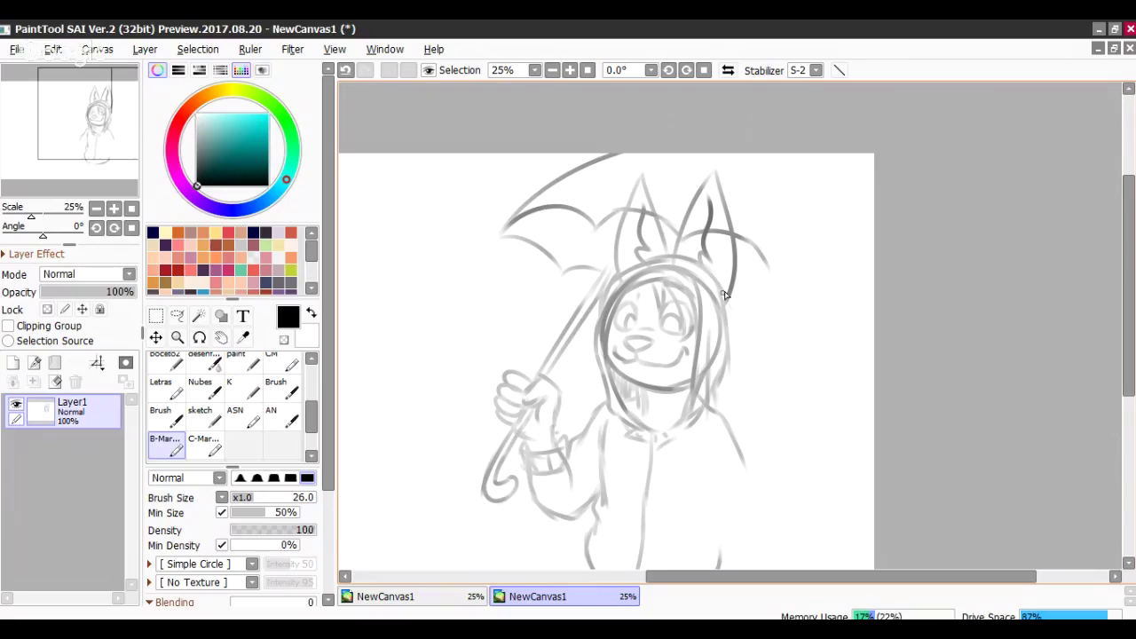
pyautogui.moveTo(733, 300); pyautogui.dragTo(753, 272)
pyautogui.moveTo(593, 221); pyautogui.dragTo(665, 151)
pyautogui.moveTo(663, 215); pyautogui.dragTo(670, 153)
pyautogui.moveTo(634, 230); pyautogui.dragTo(606, 265)
pyautogui.hotkey('ctrl', 'z')
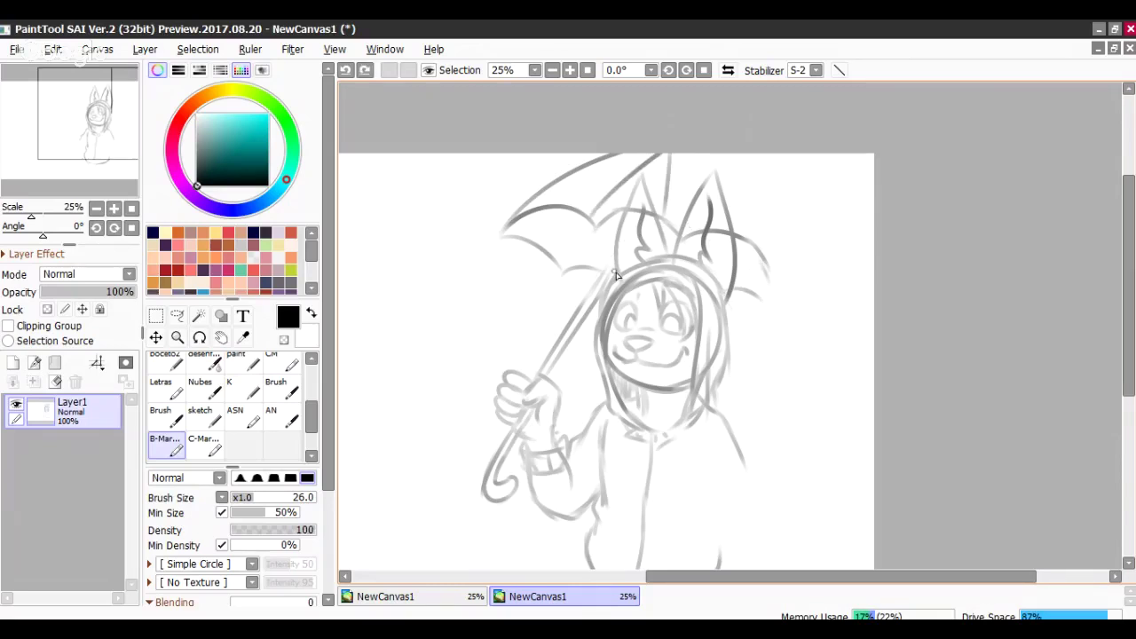
# - Sketch the canopy's far side with a curved rib, an outer scallop, an inner scallop and the sloping outer edge
pyautogui.moveTo(693, 156)
pyautogui.mouseDown()
pyautogui.moveTo(745, 264)
pyautogui.moveTo(765, 271)
pyautogui.moveTo(758, 295)
pyautogui.moveTo(797, 288)
pyautogui.mouseUp()
pyautogui.hotkey('ctrl', 'z')
pyautogui.moveTo(760, 251); pyautogui.dragTo(824, 265)
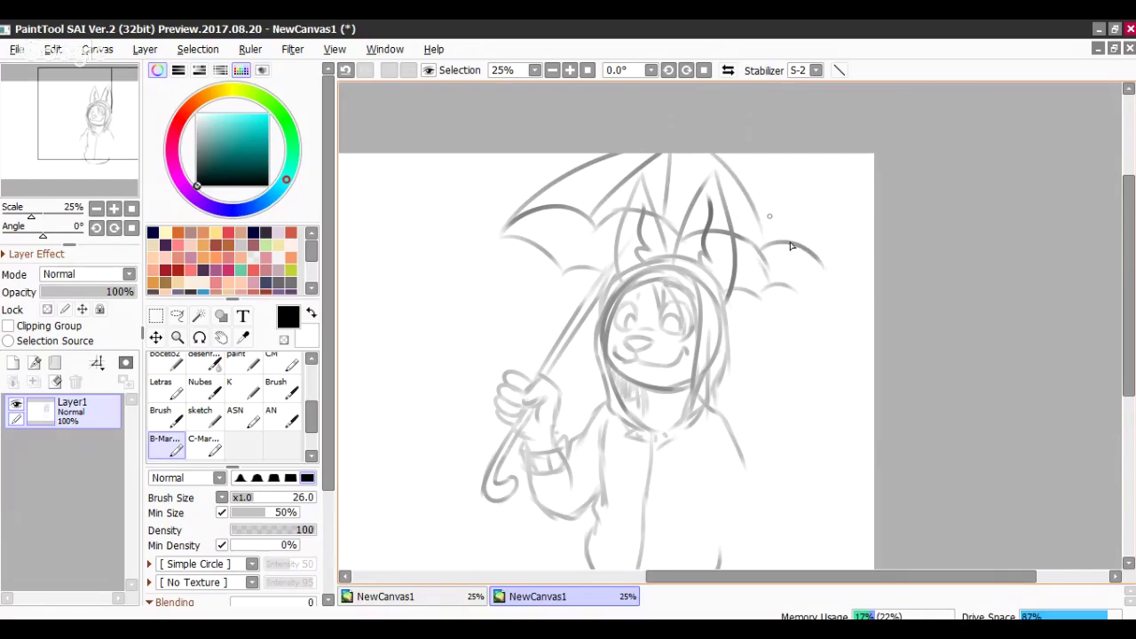
pyautogui.hotkey('ctrl', 'z')
pyautogui.hotkey('ctrl', 'z')
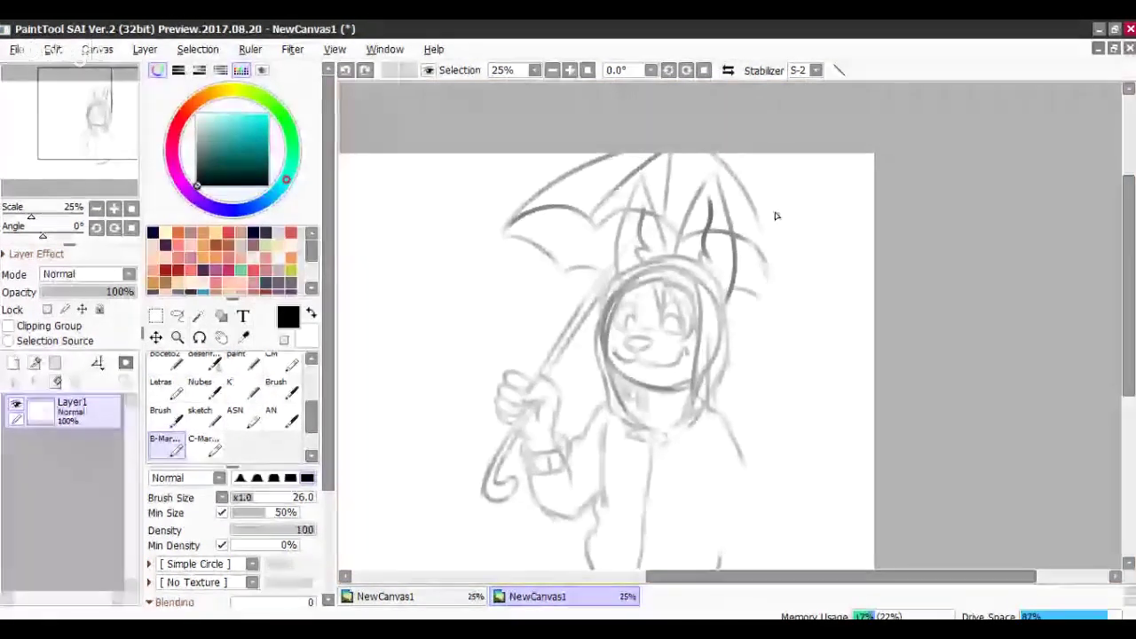
pyautogui.hotkey('ctrl', 'y')
pyautogui.hotkey('ctrl', 'y')
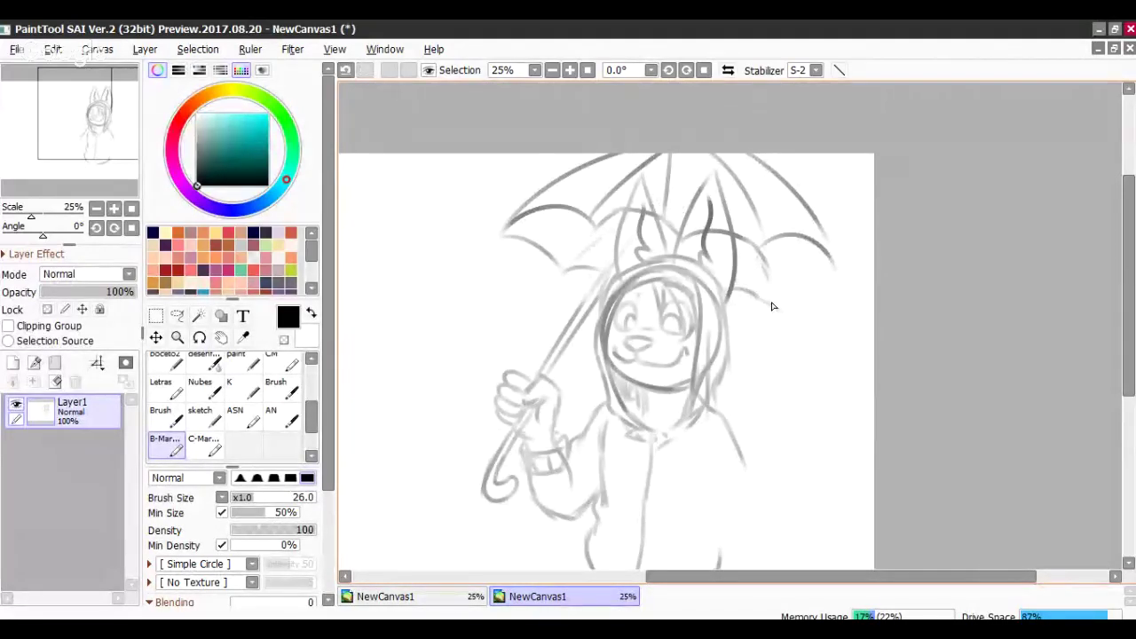
pyautogui.click(95, 207)
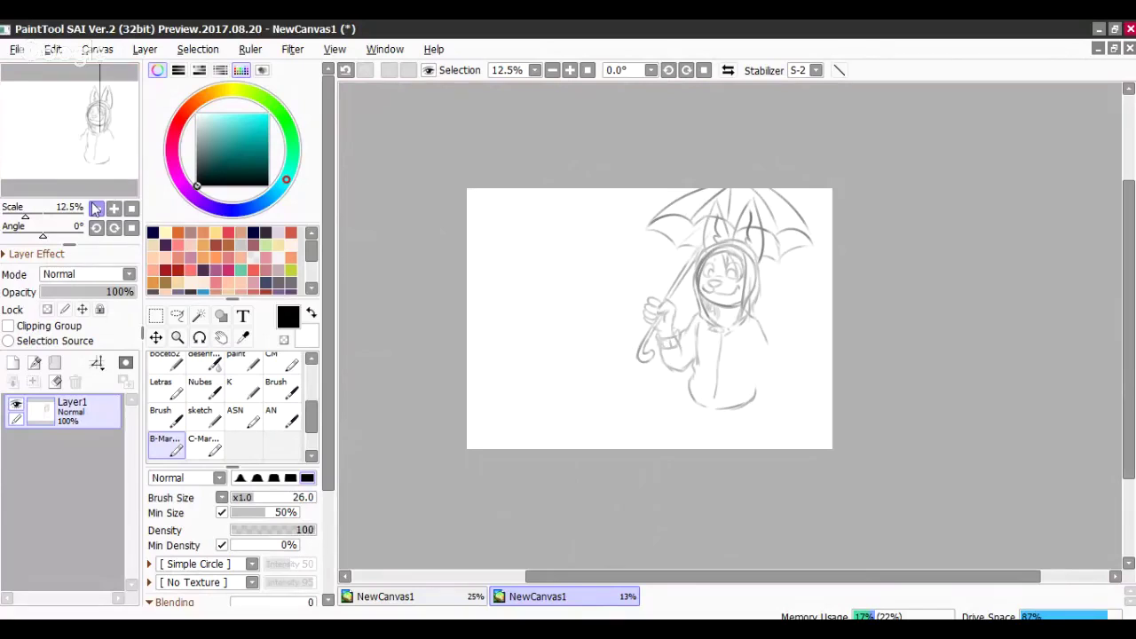
pyautogui.click(114, 207)
pyautogui.click(124, 134)
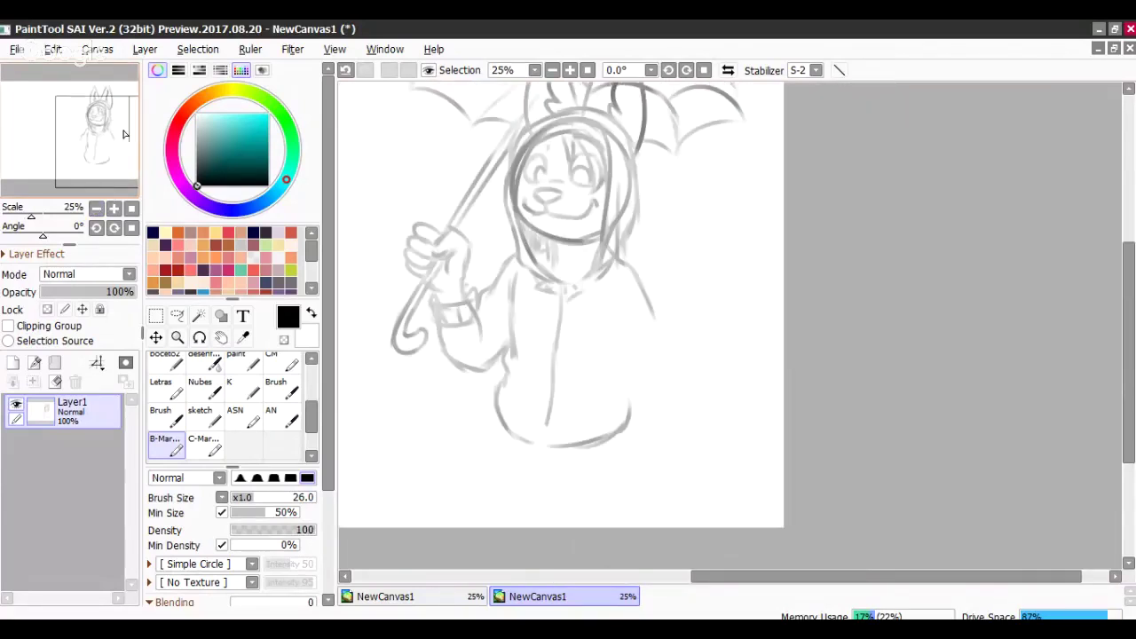
pyautogui.scroll(3, 176, 400)
pyautogui.click(176, 399)
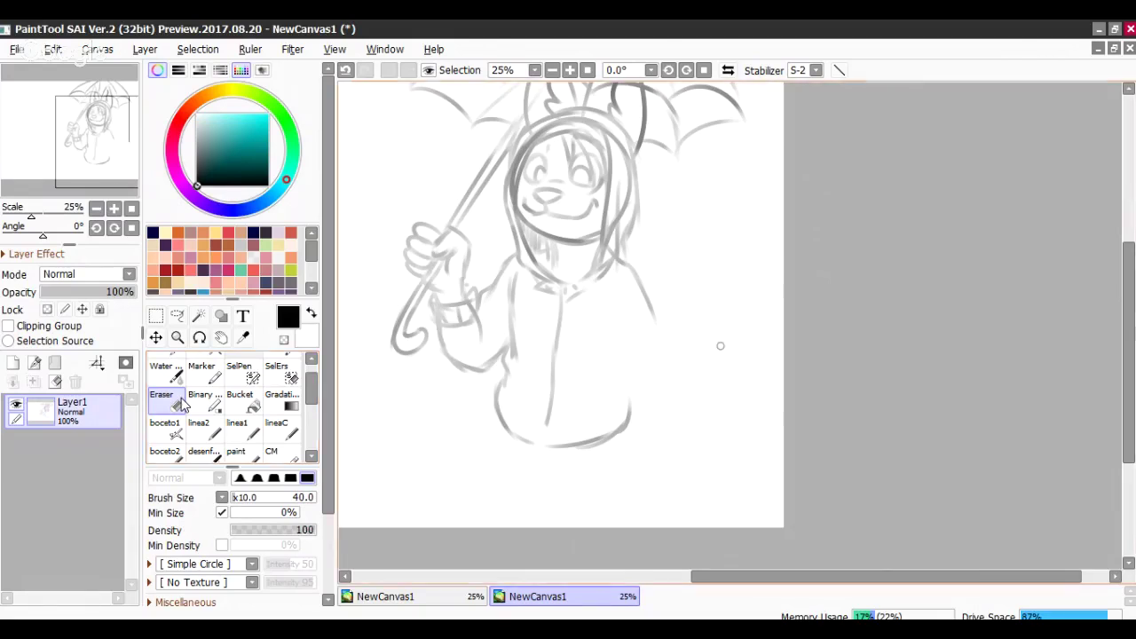
pyautogui.click(277, 373)
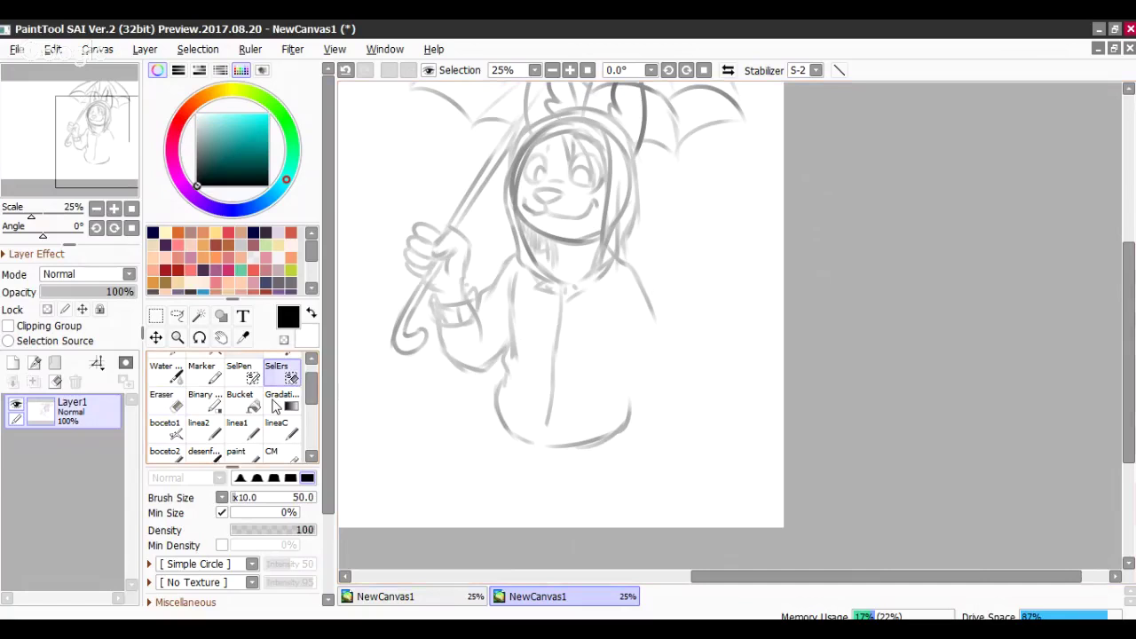
pyautogui.scroll(-3, 273, 403)
pyautogui.click(190, 456)
pyautogui.moveTo(310, 411); pyautogui.dragTo(303, 416)
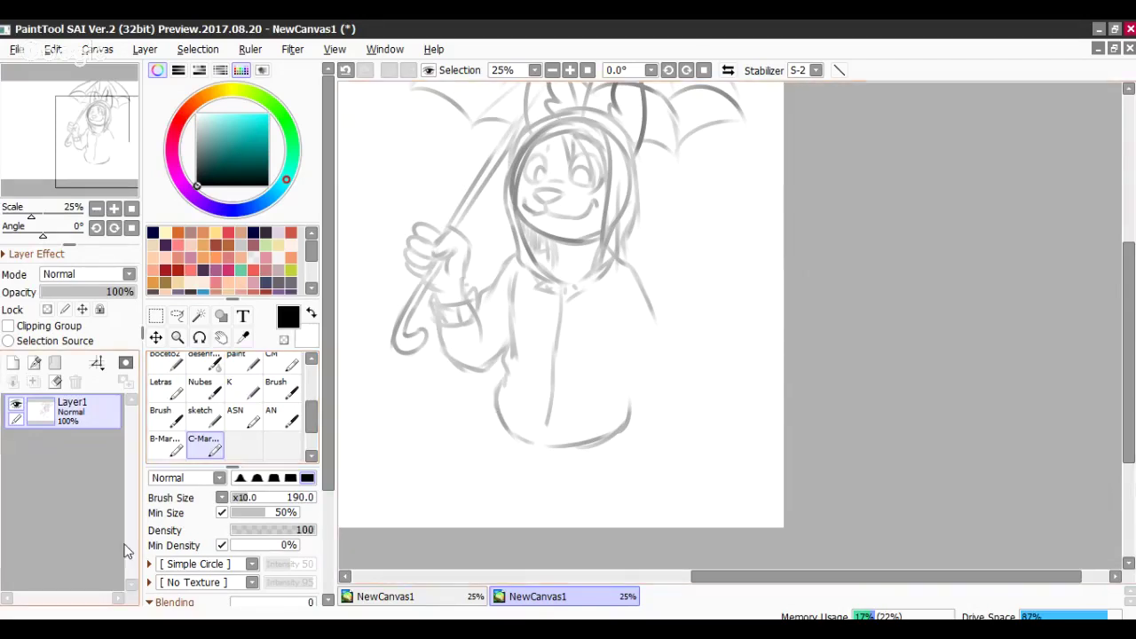
pyautogui.click(165, 443)
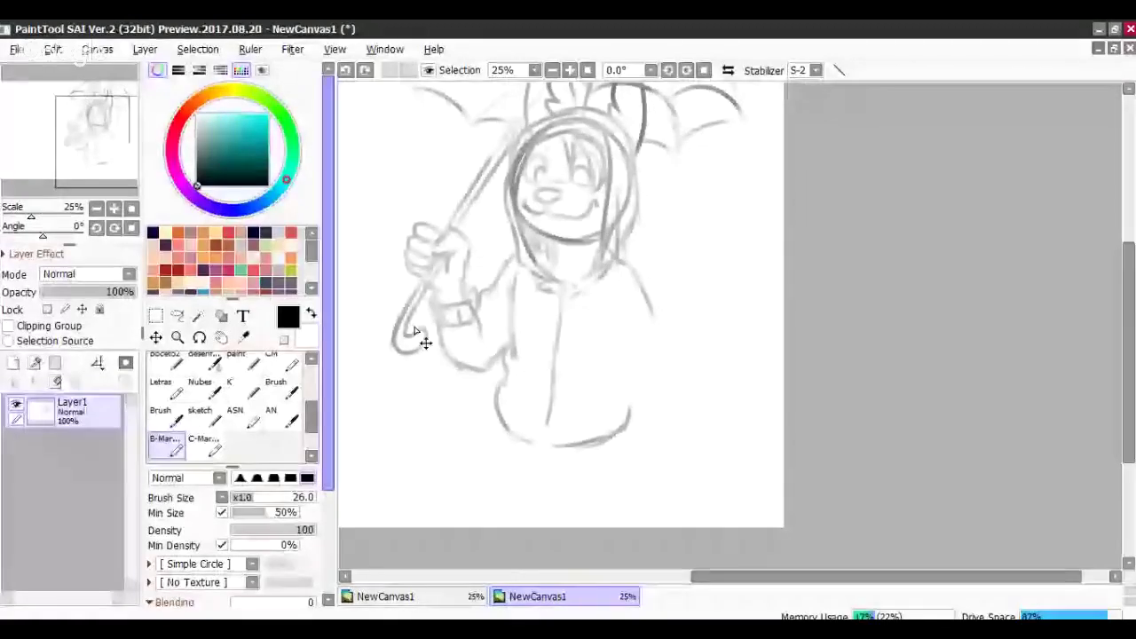
# - Erase the shoulder lines on both sides of the hood with the Eraser
pyautogui.press('e')
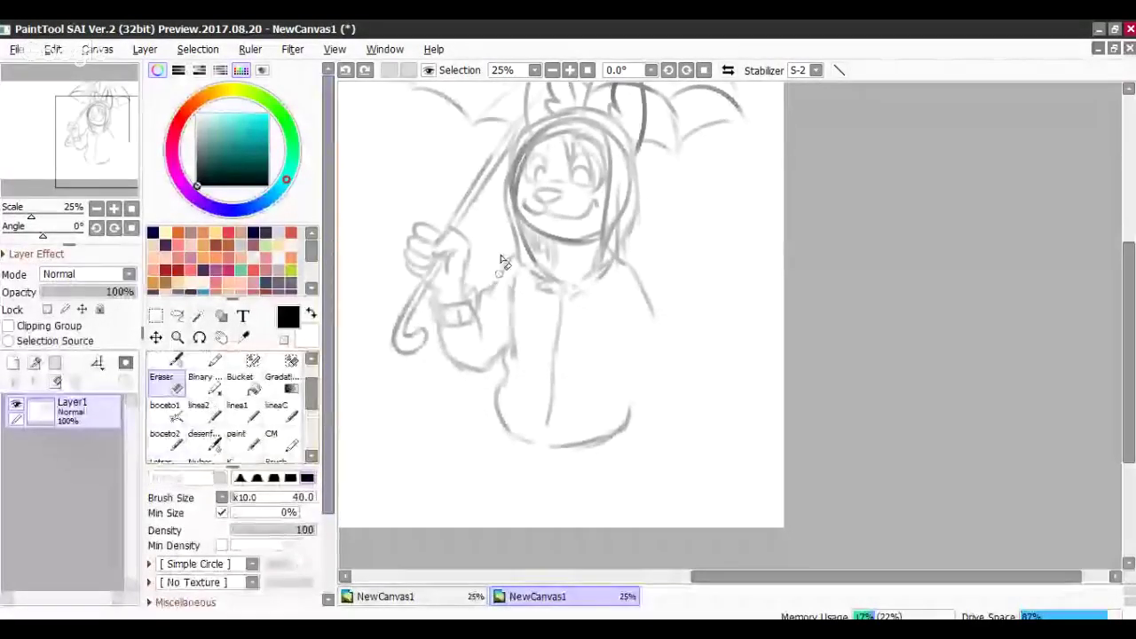
pyautogui.moveTo(517, 258); pyautogui.dragTo(504, 269)
pyautogui.moveTo(637, 283); pyautogui.dragTo(651, 338)
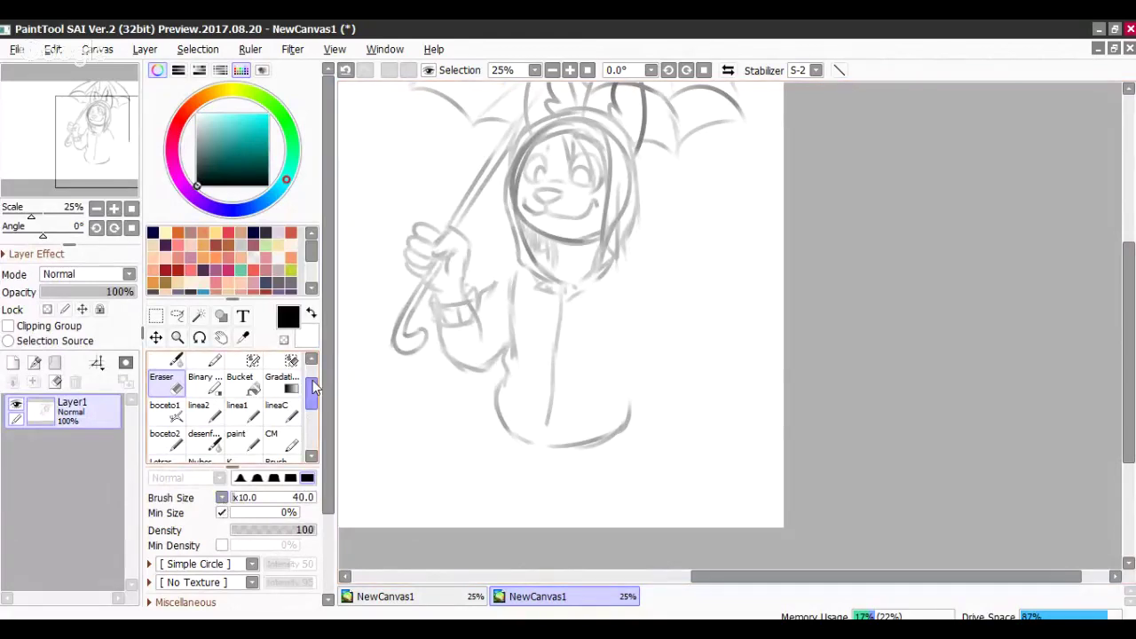
# - Redraw both shoulders with rounder B-Marker lines, undoing the last stroke down the free arm
pyautogui.moveTo(313, 387); pyautogui.dragTo(313, 414)
pyautogui.click(166, 433)
pyautogui.moveTo(485, 291); pyautogui.dragTo(526, 256)
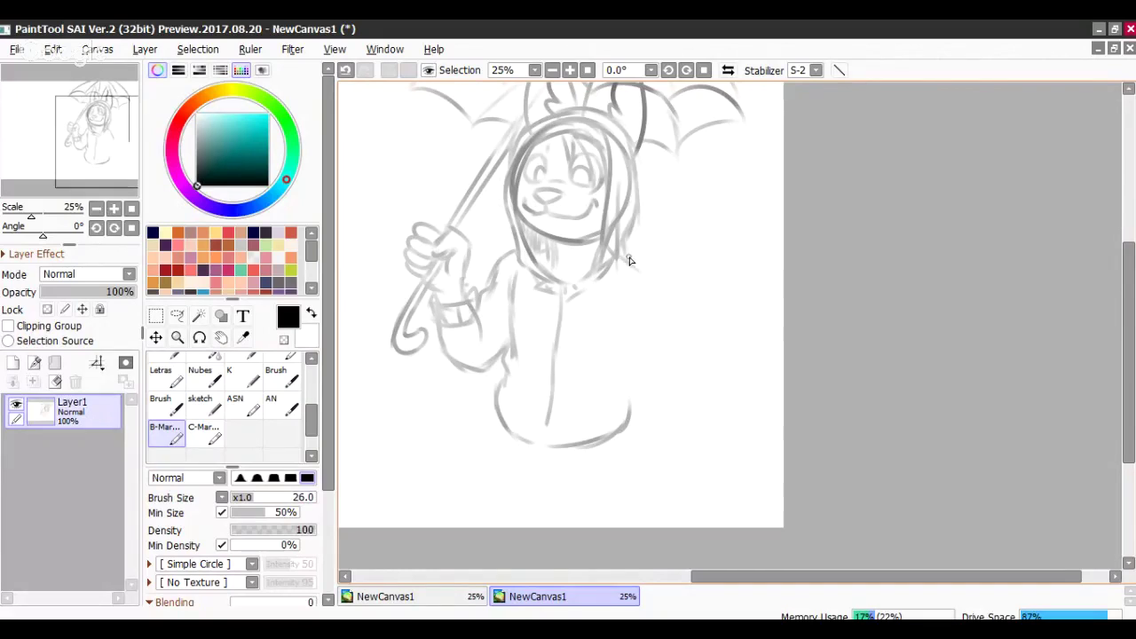
pyautogui.moveTo(626, 254); pyautogui.dragTo(655, 278)
pyautogui.moveTo(657, 287); pyautogui.dragTo(664, 315)
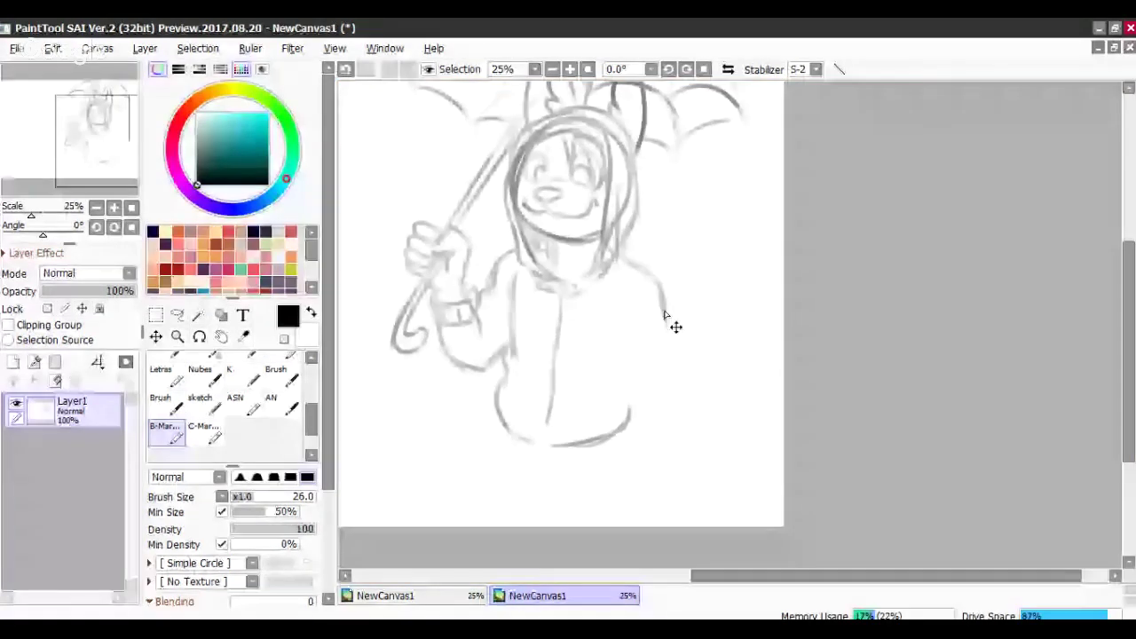
pyautogui.hotkey('ctrl', 'z')
# - Lasso the lower part of the torso and free-transform it to extend the rounded hem slightly downward
pyautogui.click(177, 314)
pyautogui.moveTo(520, 482)
pyautogui.mouseDown()
pyautogui.moveTo(470, 475)
pyautogui.moveTo(570, 499)
pyautogui.mouseUp()
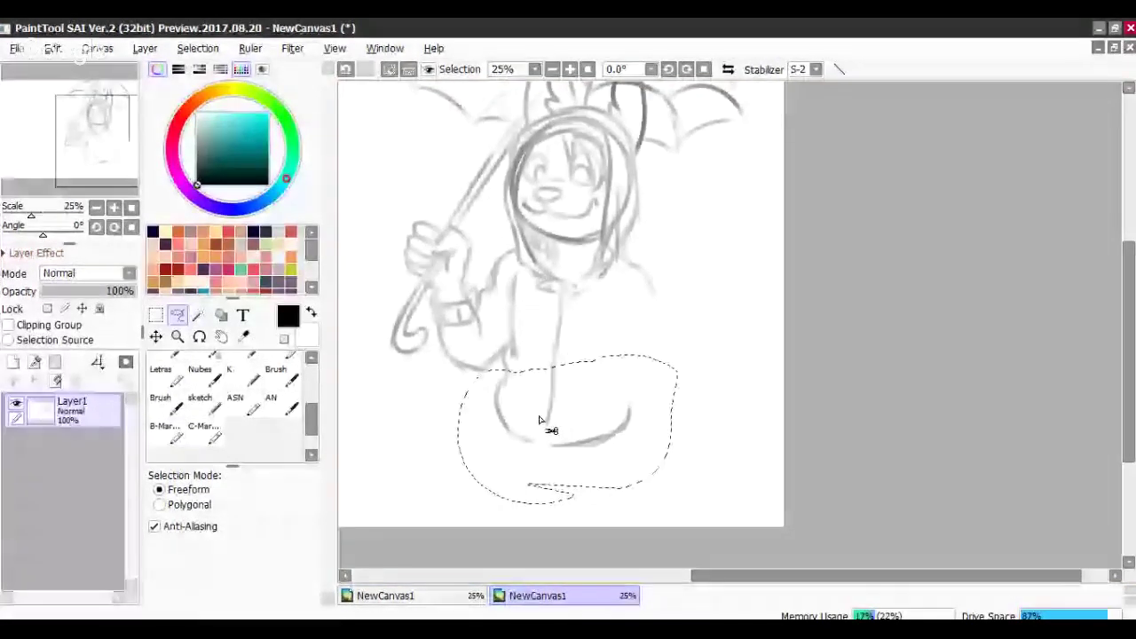
pyautogui.hotkey('ctrl', 't')
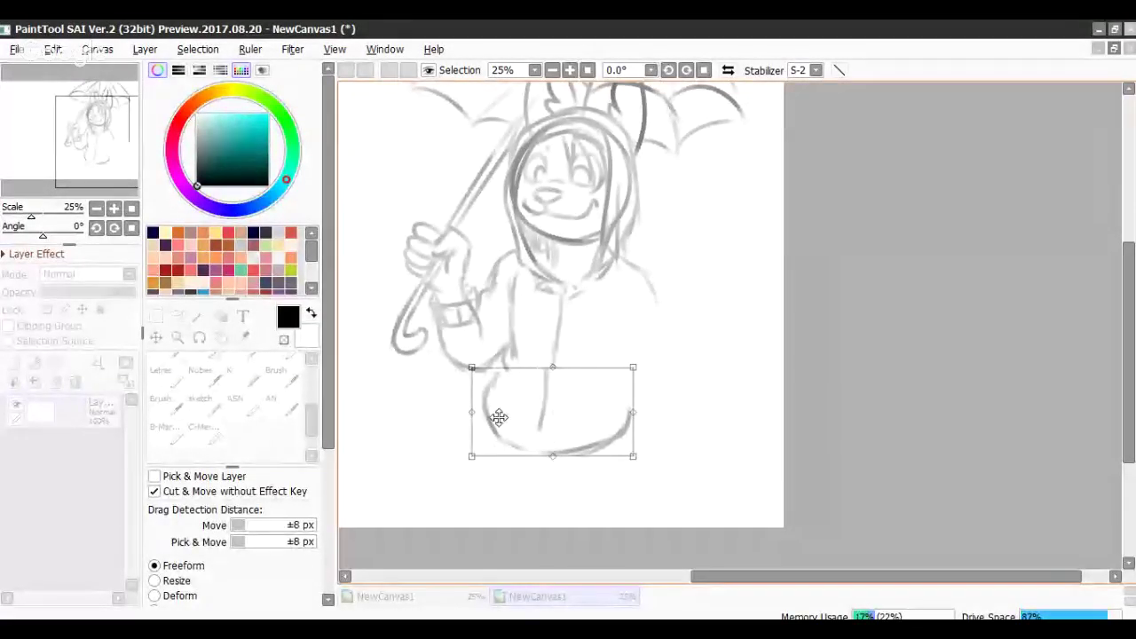
pyautogui.moveTo(472, 411); pyautogui.dragTo(484, 408)
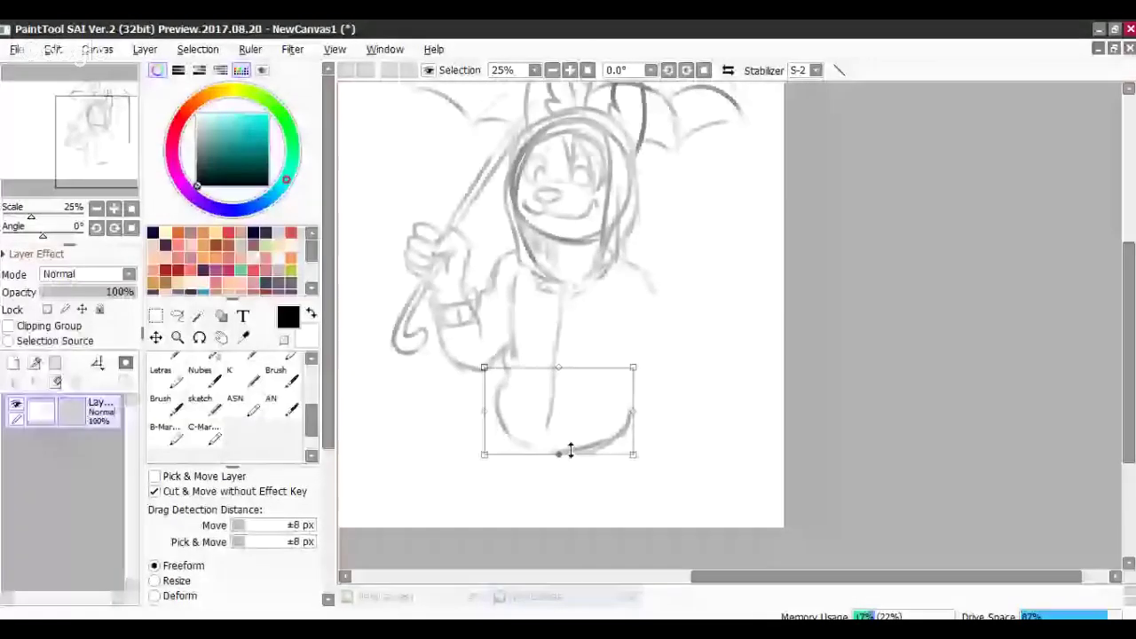
pyautogui.press('Return')
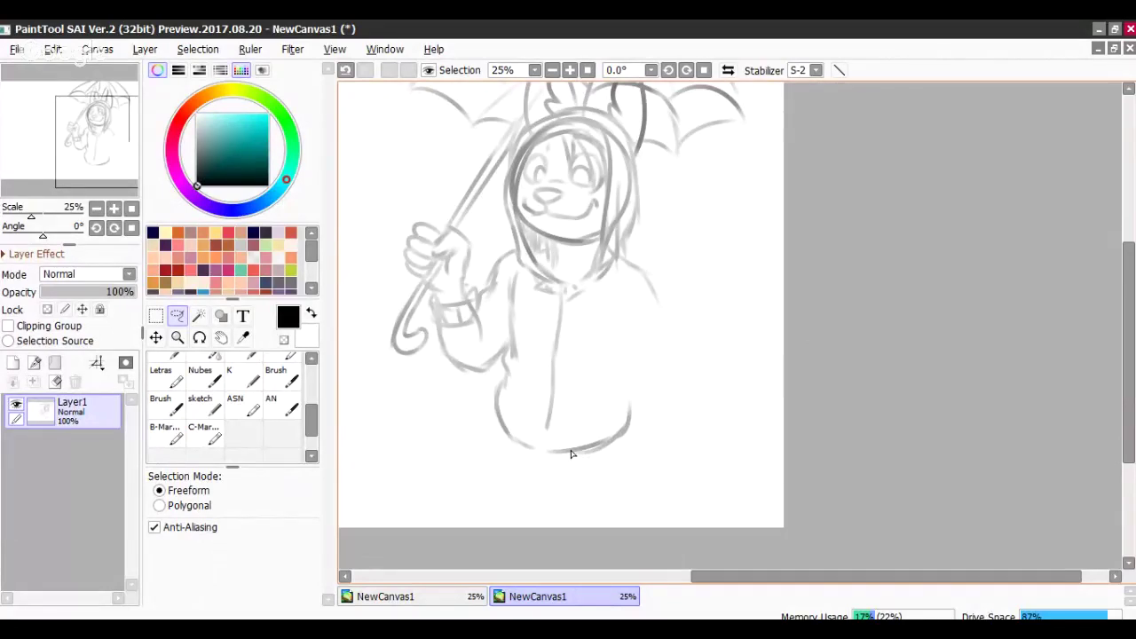
# - Sketch the inner side of the free arm with B-Marker, from the armpit past the elbow to the curved cuff at the hem
pyautogui.click(164, 433)
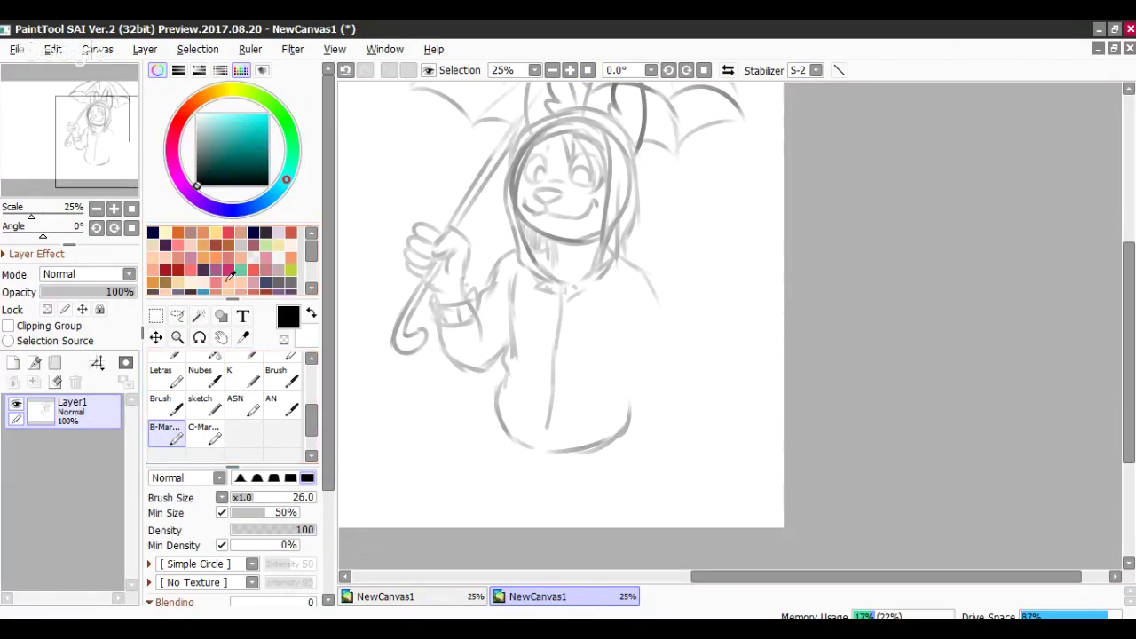
pyautogui.click(114, 208)
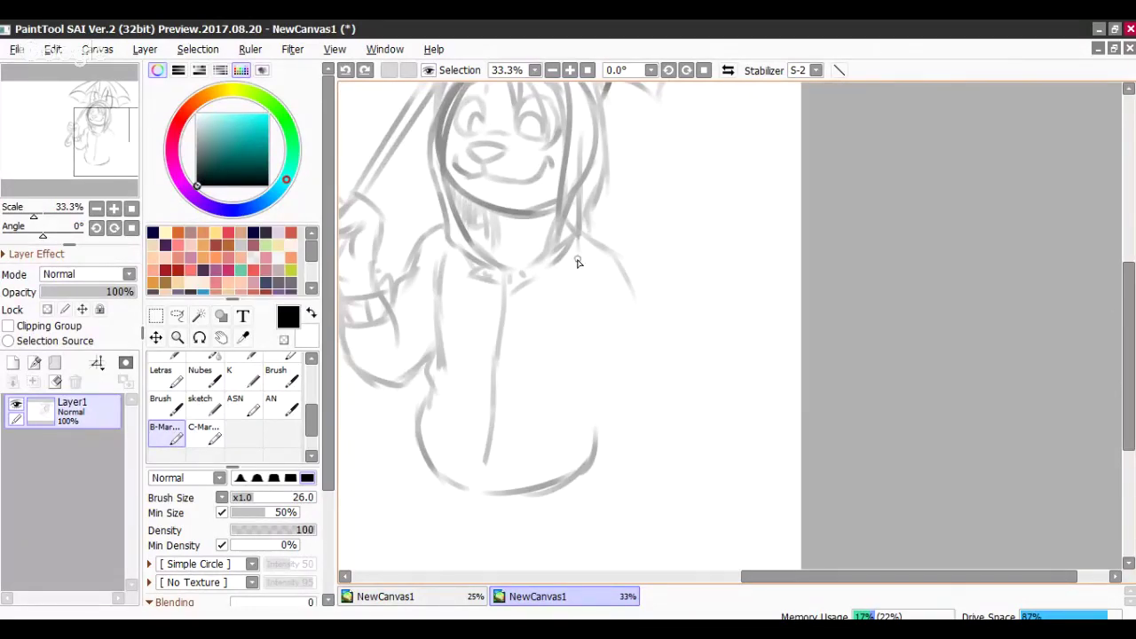
pyautogui.moveTo(577, 258); pyautogui.dragTo(568, 298)
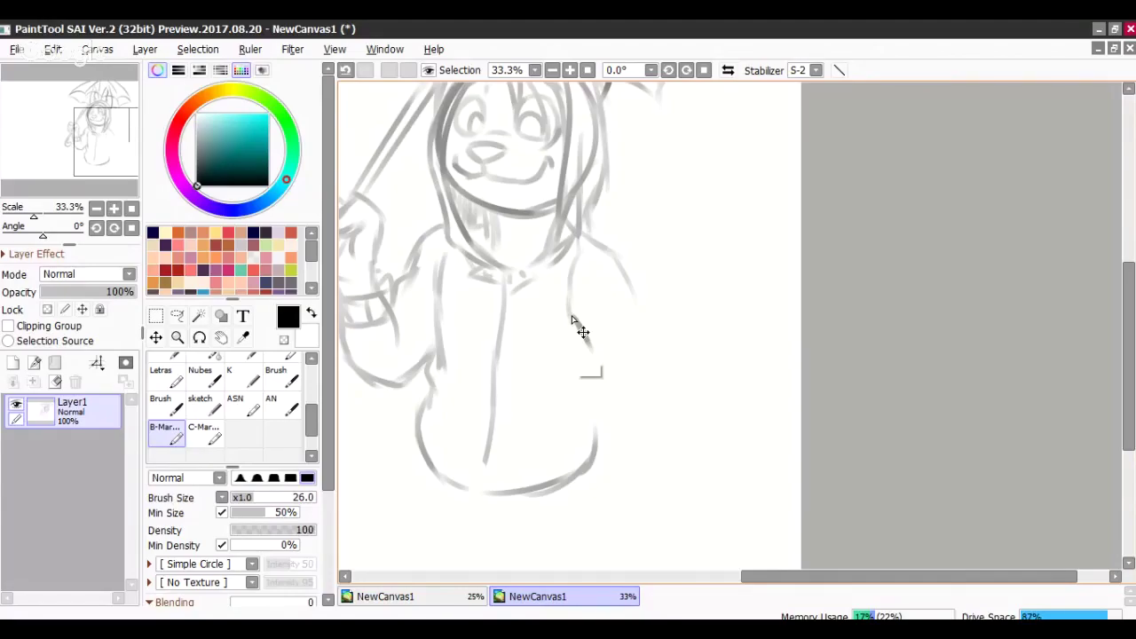
pyautogui.moveTo(569, 314); pyautogui.dragTo(590, 443)
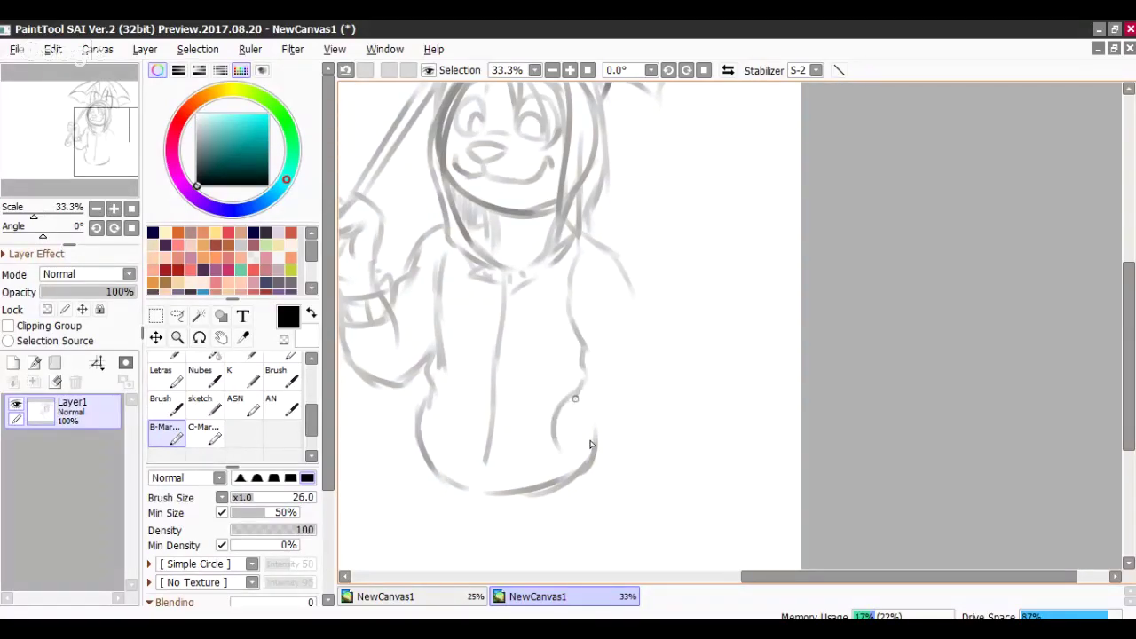
pyautogui.moveTo(575, 398); pyautogui.dragTo(579, 467)
# - Sketch the outer side of the free arm from the shoulder around the elbow to the cuff, undoing the first stroke
pyautogui.moveTo(621, 274); pyautogui.dragTo(654, 342)
pyautogui.hotkey('ctrl', 'z')
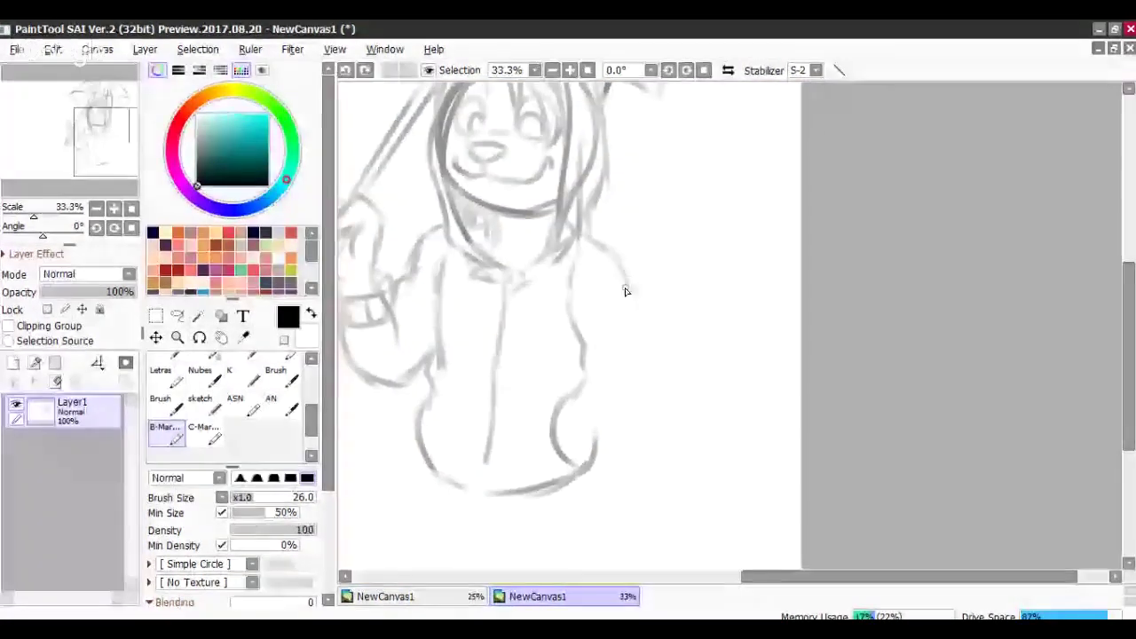
pyautogui.moveTo(630, 289); pyautogui.dragTo(655, 352)
pyautogui.moveTo(574, 458)
pyautogui.mouseDown()
pyautogui.moveTo(634, 421)
pyautogui.moveTo(655, 378)
pyautogui.mouseUp()
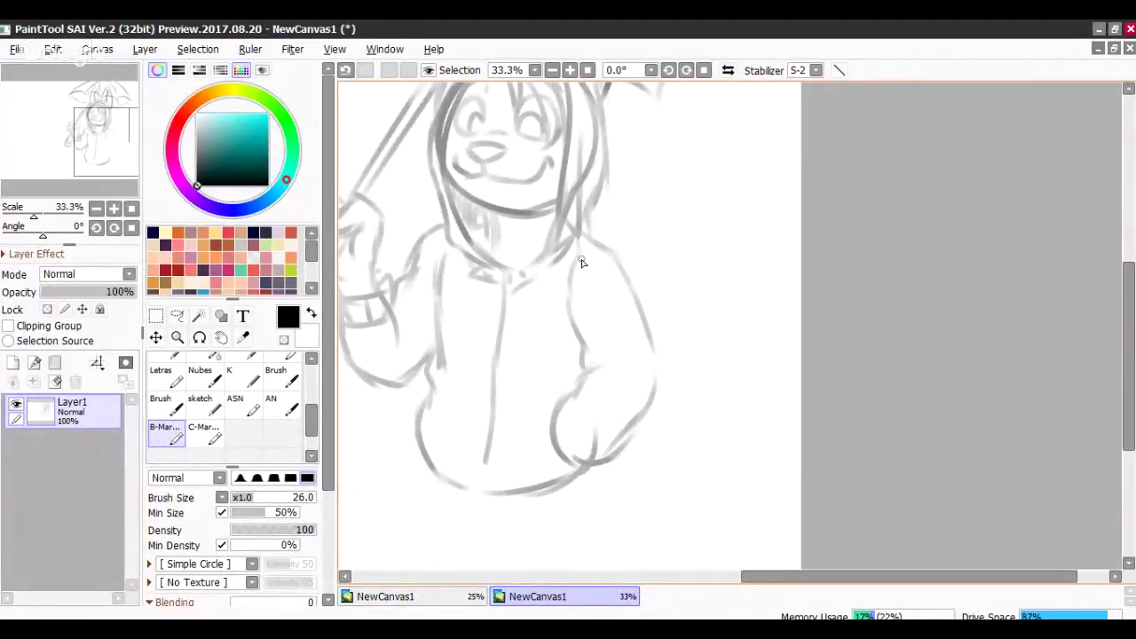
# - Sketch the pocket's horizontal top line, its opening around the tucked hand, and short sleeve folds on both arms
pyautogui.click(91, 209)
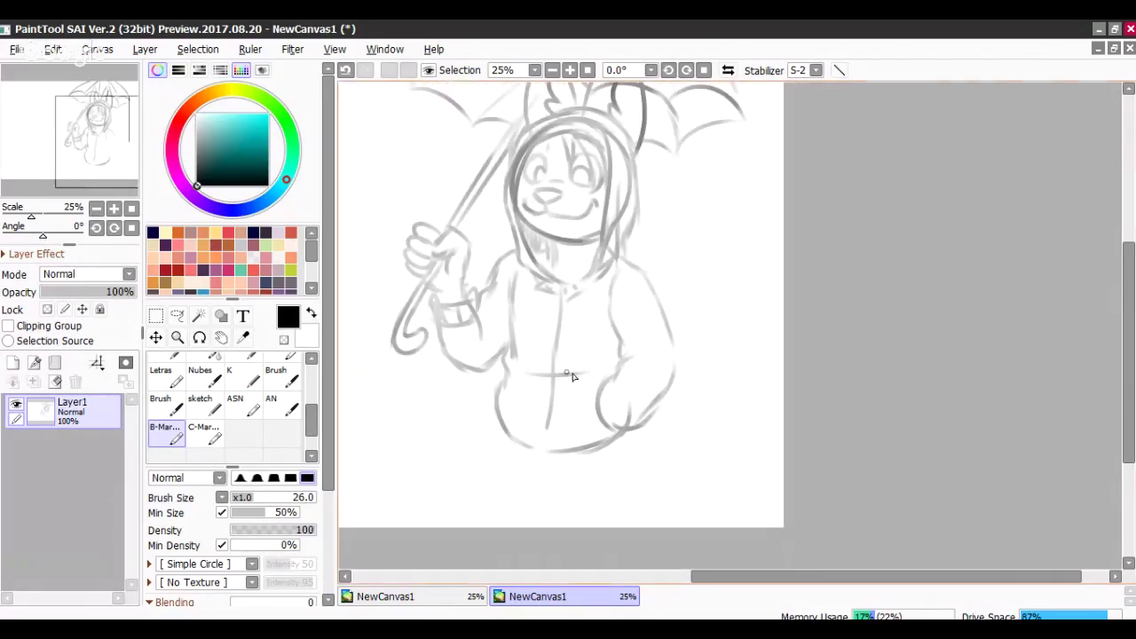
pyautogui.moveTo(553, 373)
pyautogui.mouseDown()
pyautogui.moveTo(611, 372)
pyautogui.moveTo(595, 433)
pyautogui.mouseUp()
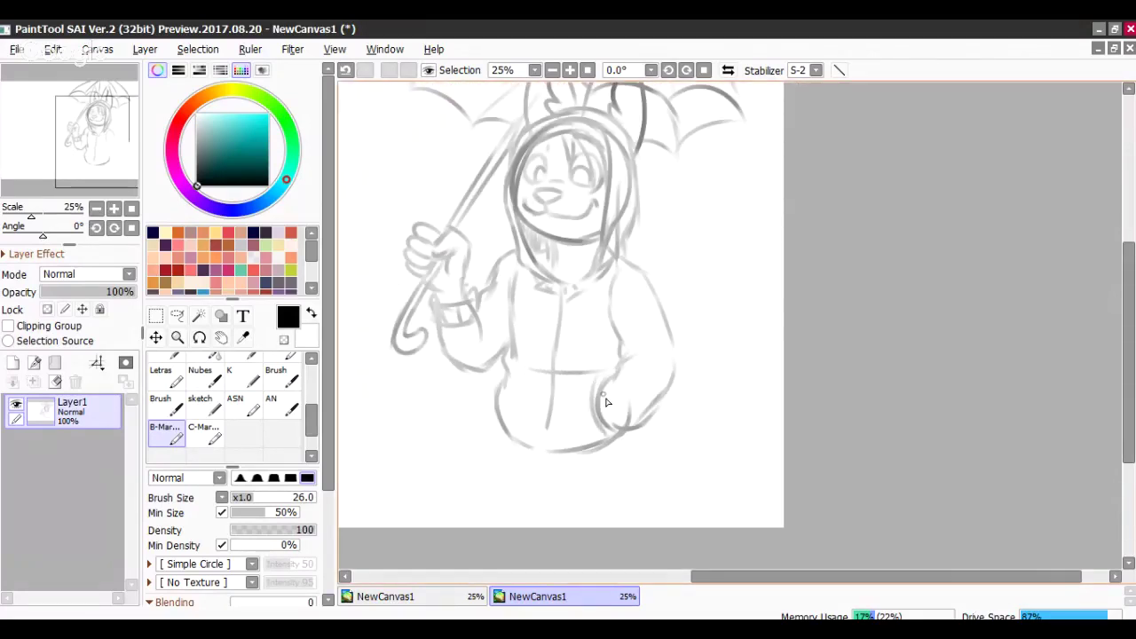
pyautogui.moveTo(637, 346); pyautogui.dragTo(621, 360)
pyautogui.moveTo(502, 290); pyautogui.dragTo(503, 310)
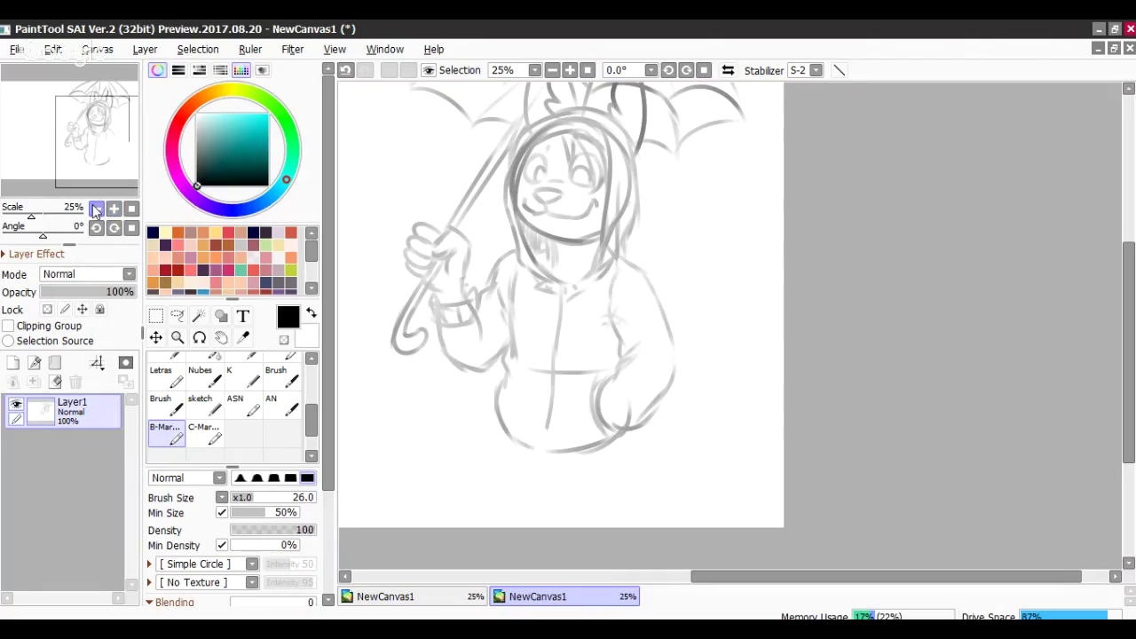
# - Try short slanted blush strokes on both cheeks below the eyes and undo them
pyautogui.click(96, 209)
pyautogui.click(100, 211)
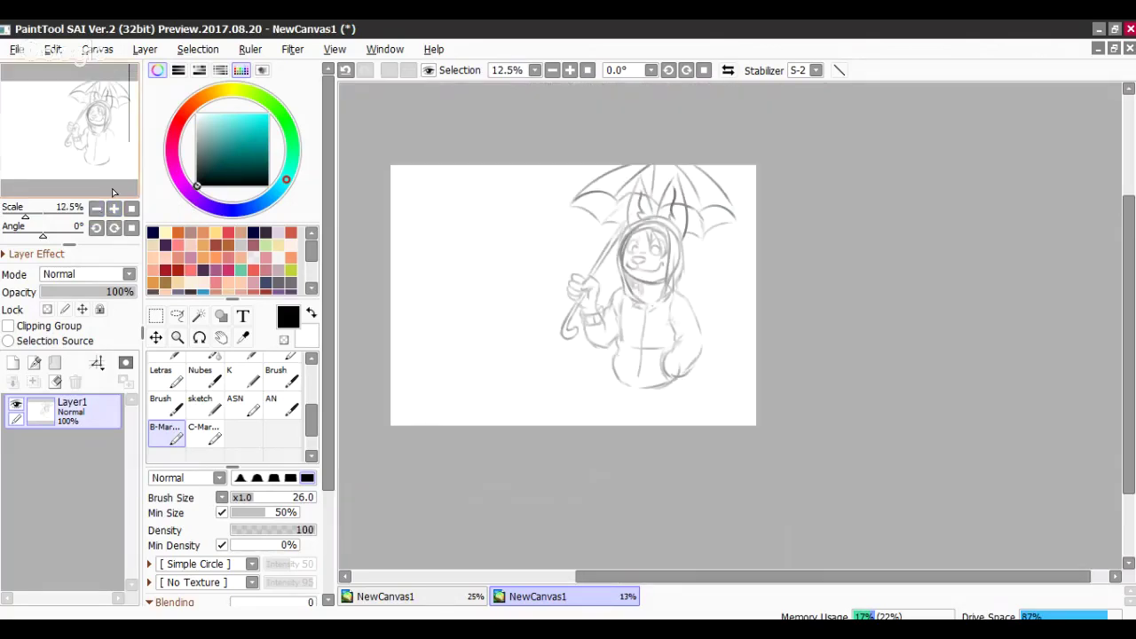
pyautogui.click(114, 209)
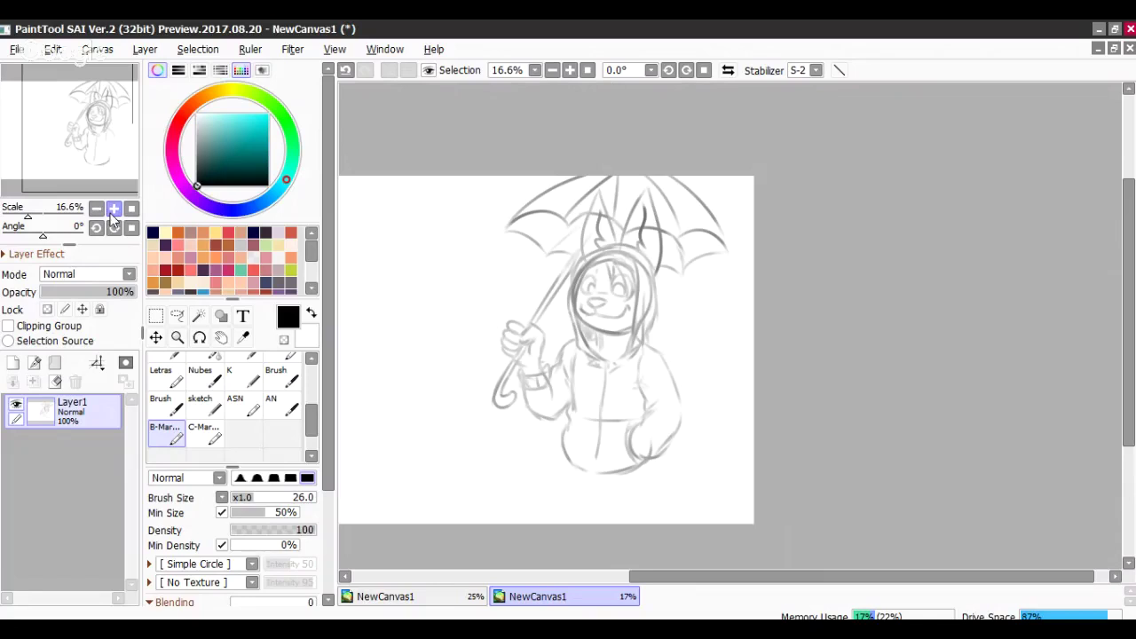
pyautogui.click(114, 209)
pyautogui.click(114, 209)
pyautogui.click(113, 209)
pyautogui.moveTo(121, 151)
pyautogui.mouseDown()
pyautogui.moveTo(102, 135)
pyautogui.moveTo(109, 159)
pyautogui.mouseUp()
pyautogui.click(113, 209)
pyautogui.click(113, 209)
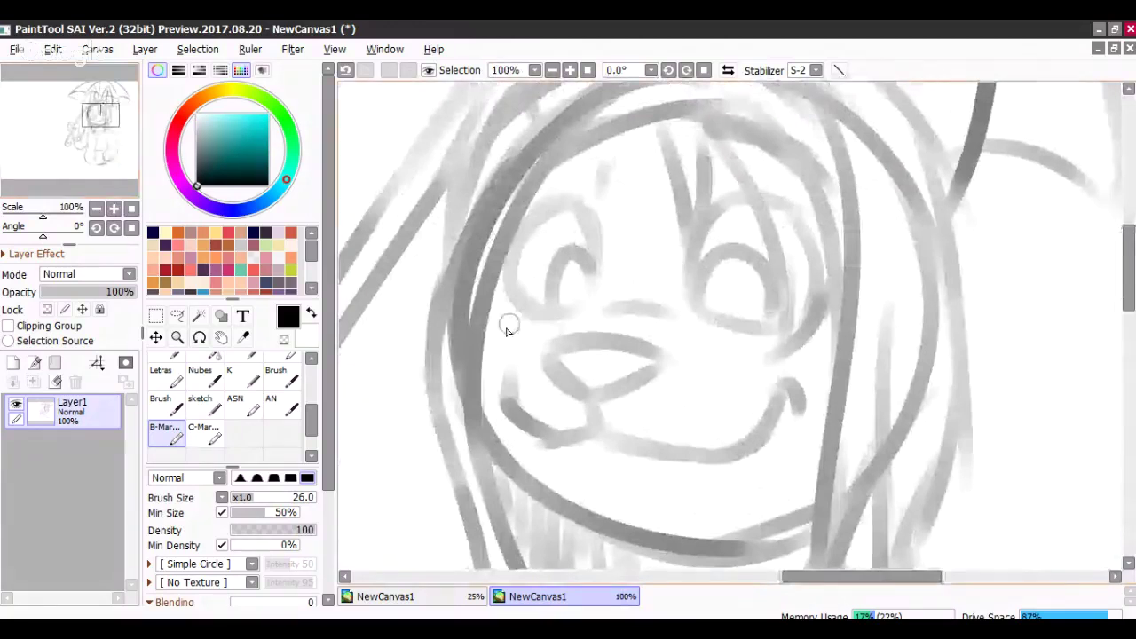
pyautogui.moveTo(507, 319); pyautogui.dragTo(475, 340)
pyautogui.moveTo(545, 316); pyautogui.dragTo(525, 336)
pyautogui.moveTo(799, 330); pyautogui.dragTo(752, 353)
pyautogui.moveTo(834, 325); pyautogui.dragTo(806, 341)
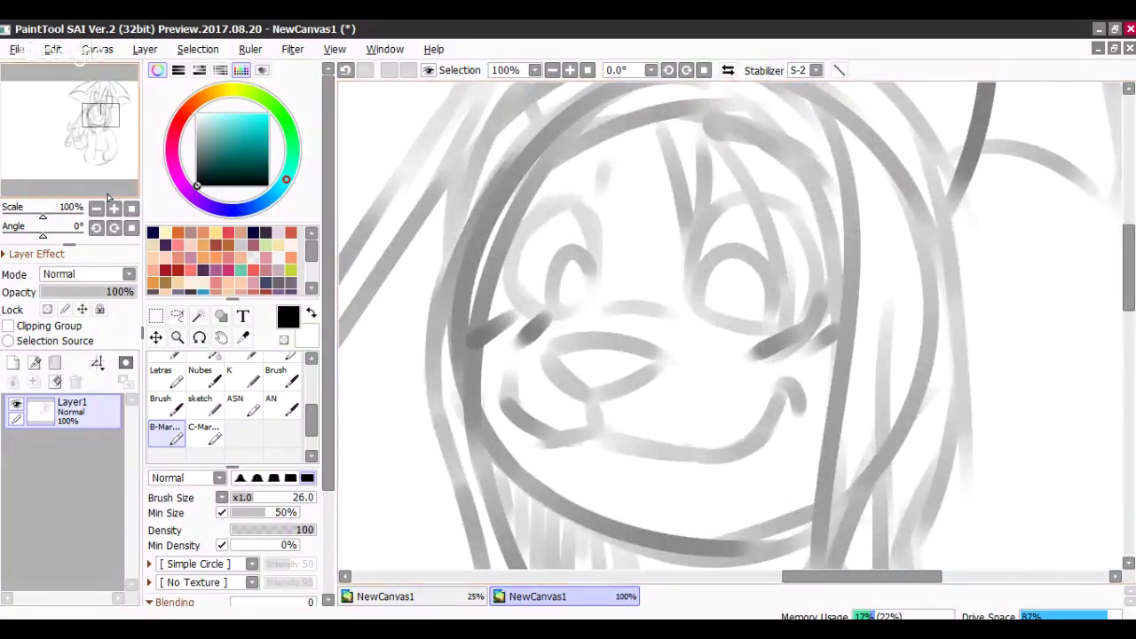
pyautogui.click(96, 208)
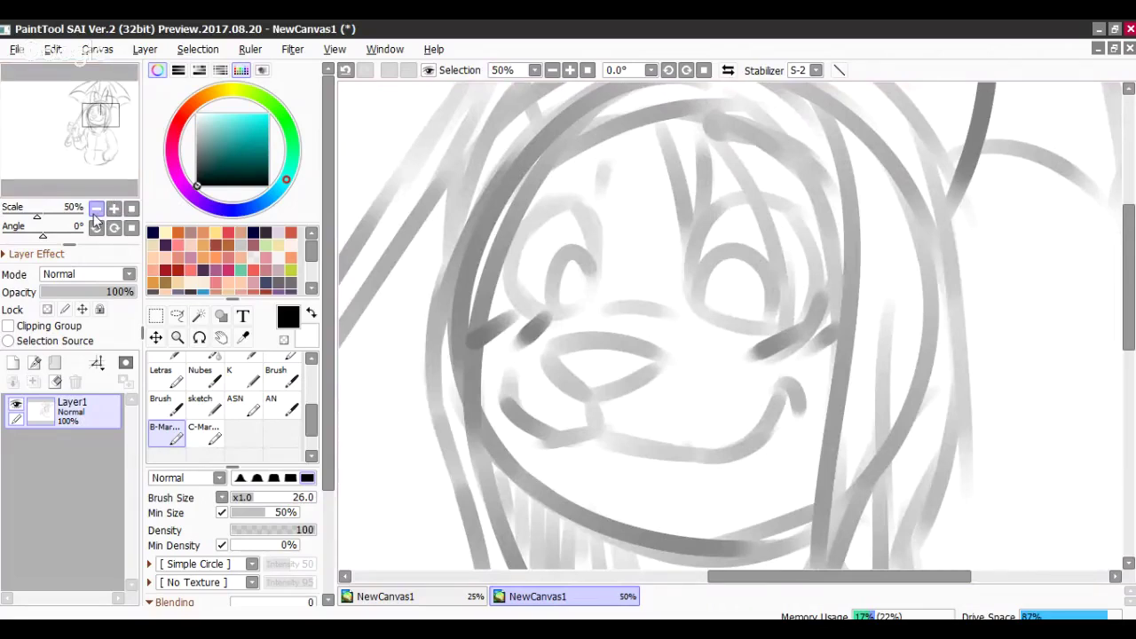
pyautogui.click(95, 209)
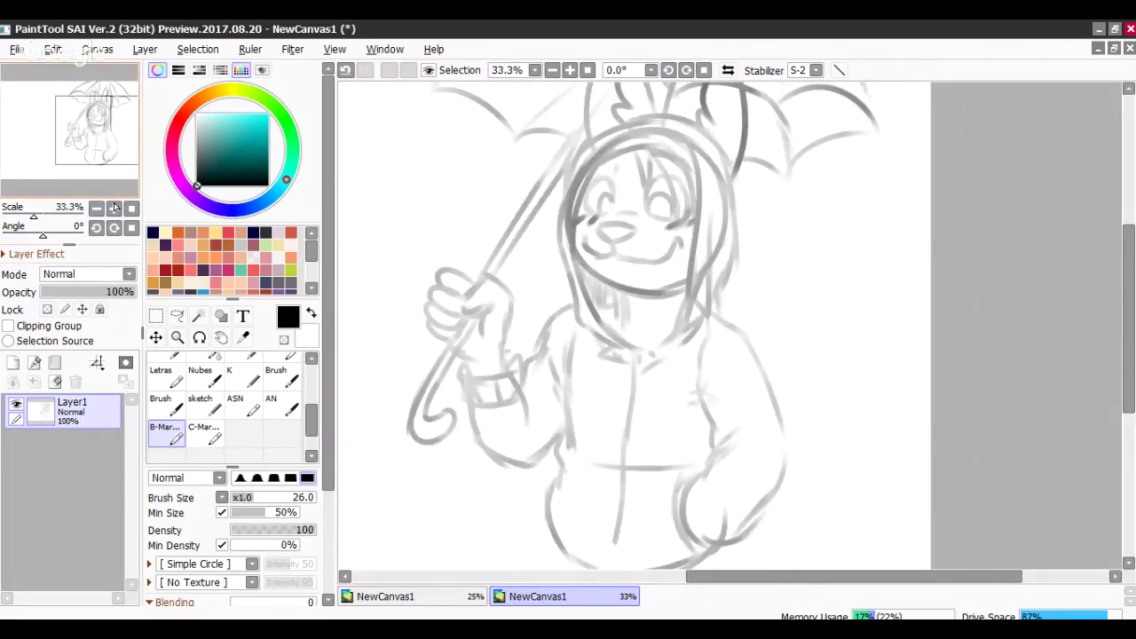
pyautogui.moveTo(641, 147); pyautogui.dragTo(661, 168)
pyautogui.click(96, 208)
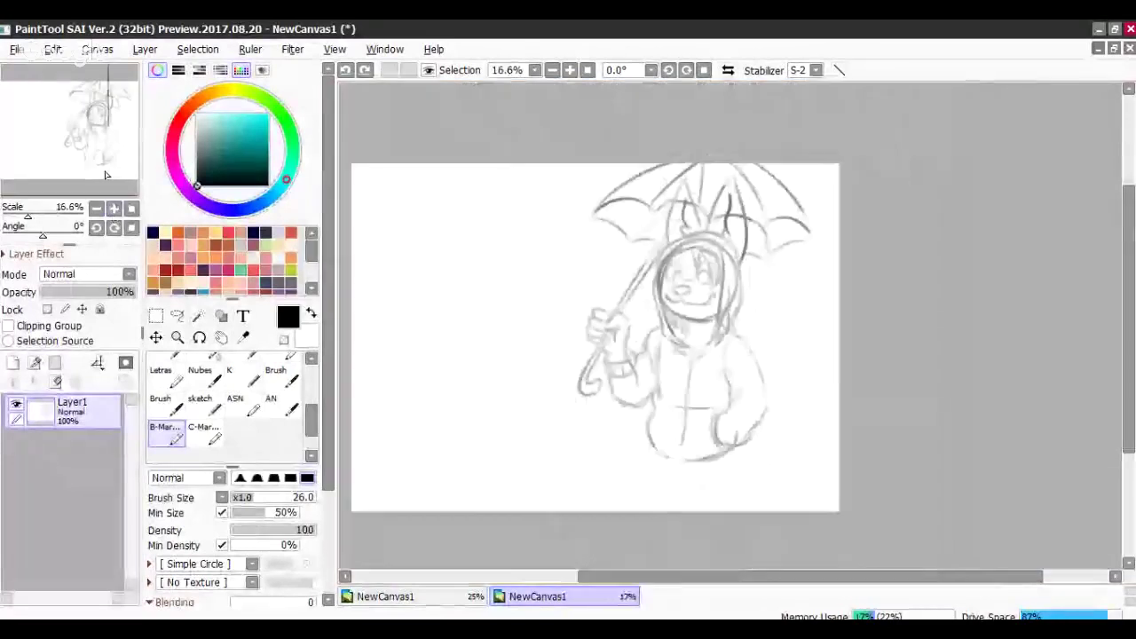
# - Erase the far half of the chin line below the mouth with the Eraser
pyautogui.click(113, 209)
pyautogui.click(114, 209)
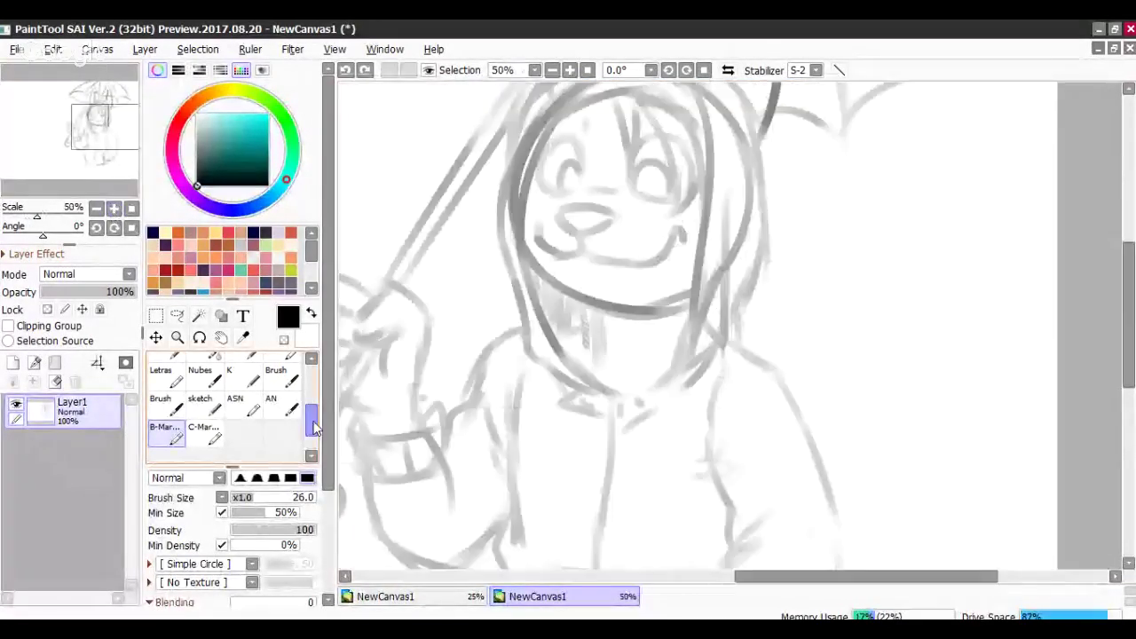
pyautogui.scroll(5, 315, 429)
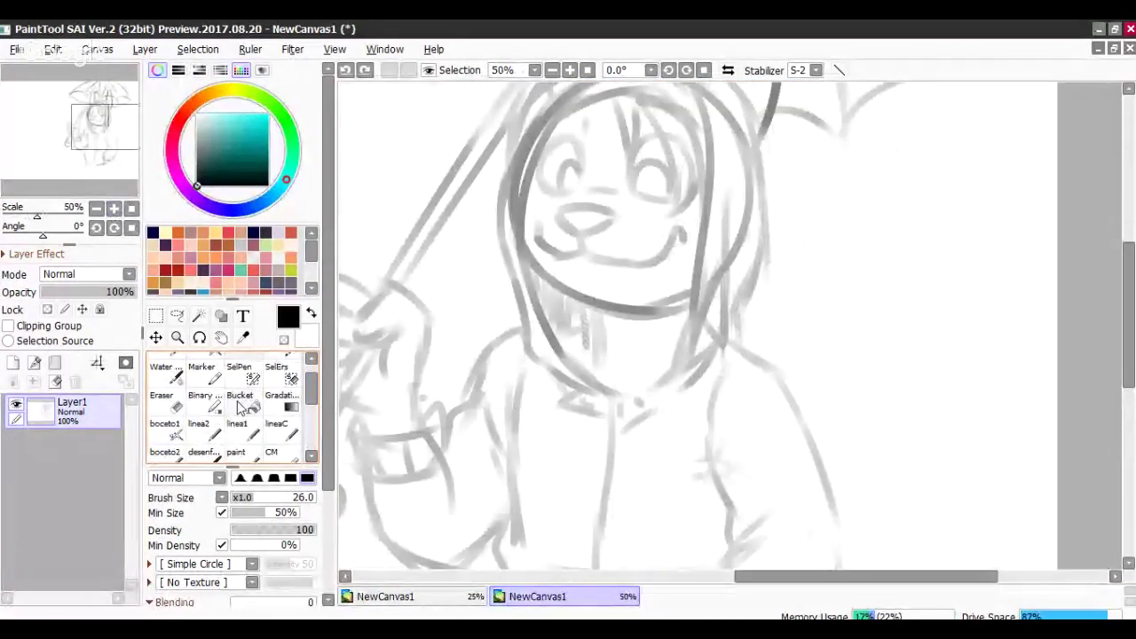
pyautogui.click(161, 401)
pyautogui.moveTo(621, 310)
pyautogui.mouseDown()
pyautogui.moveTo(653, 305)
pyautogui.moveTo(688, 293)
pyautogui.mouseUp()
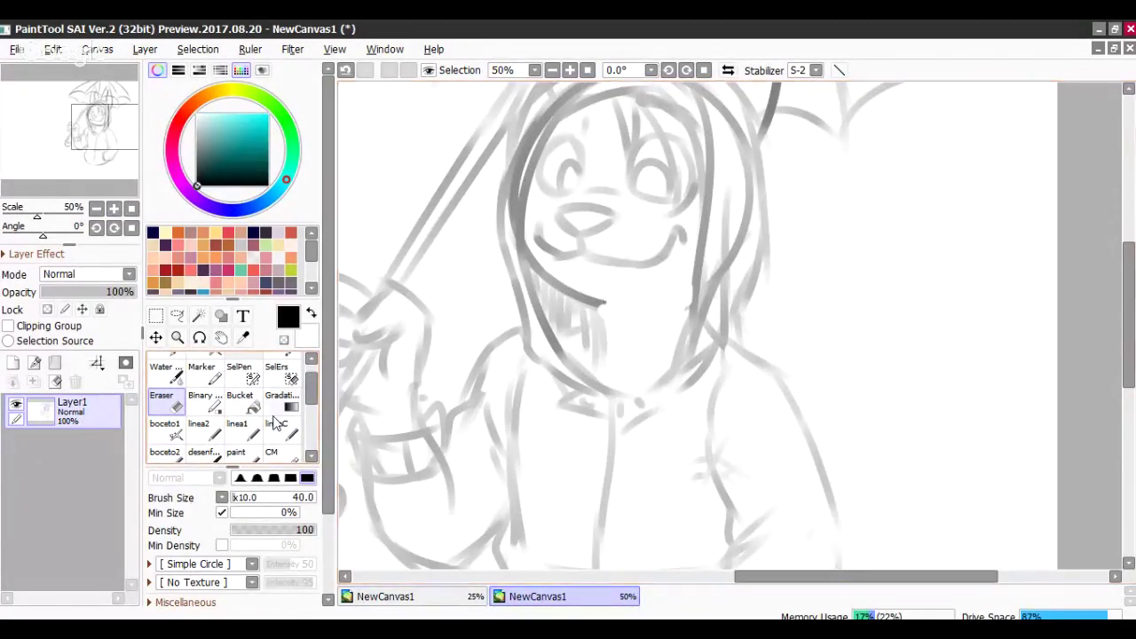
# - Redraw the far half of the chin slightly higher with B-Marker, undoing the overlong stroke and an extra one beneath it
pyautogui.scroll(-2, 312, 382)
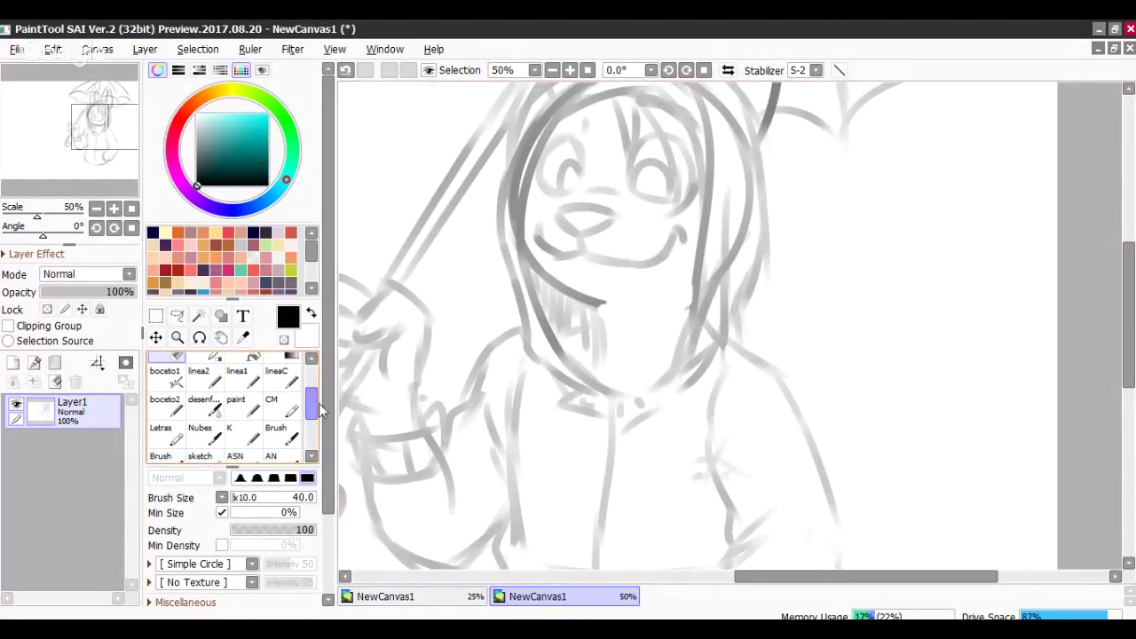
pyautogui.scroll(-1, 315, 400)
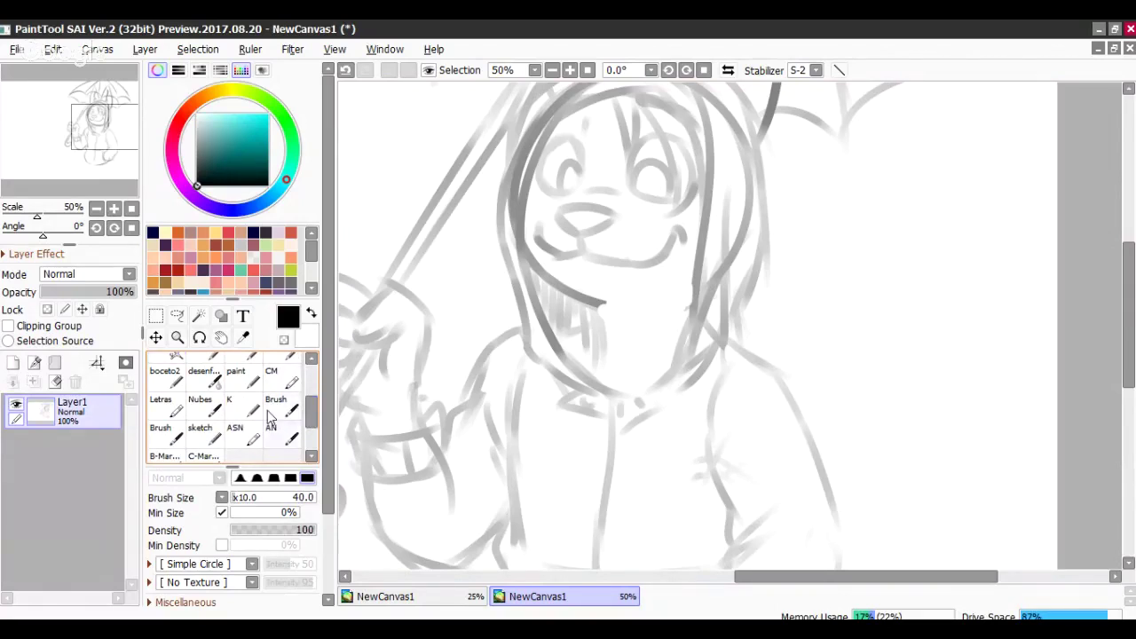
pyautogui.click(164, 455)
pyautogui.moveTo(603, 306); pyautogui.dragTo(705, 271)
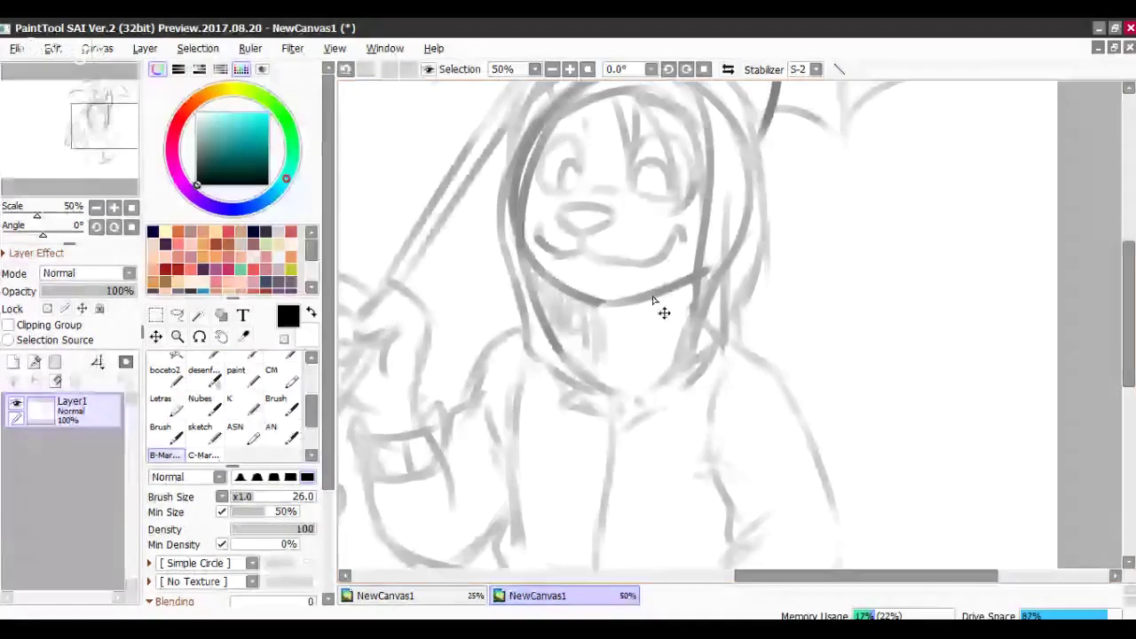
pyautogui.hotkey('ctrl', 'z')
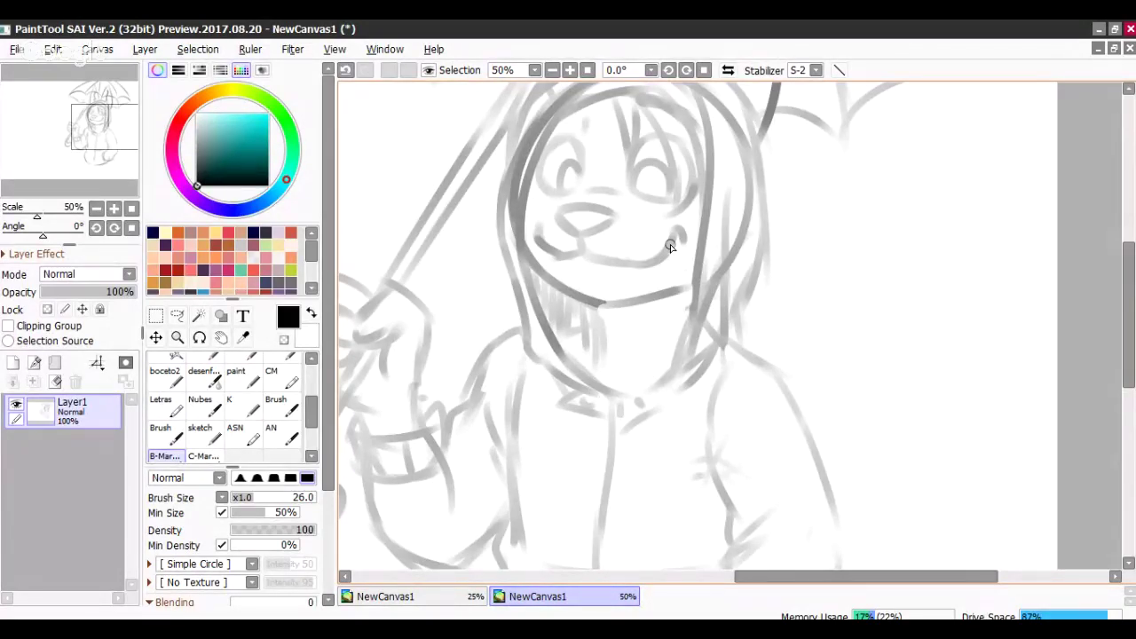
pyautogui.moveTo(685, 293); pyautogui.dragTo(630, 325)
pyautogui.hotkey('ctrl', 'z')
# - Sketch two short vertical marks below the middle of the hem and small strokes at both hips, undoing stray strokes
pyautogui.click(96, 208)
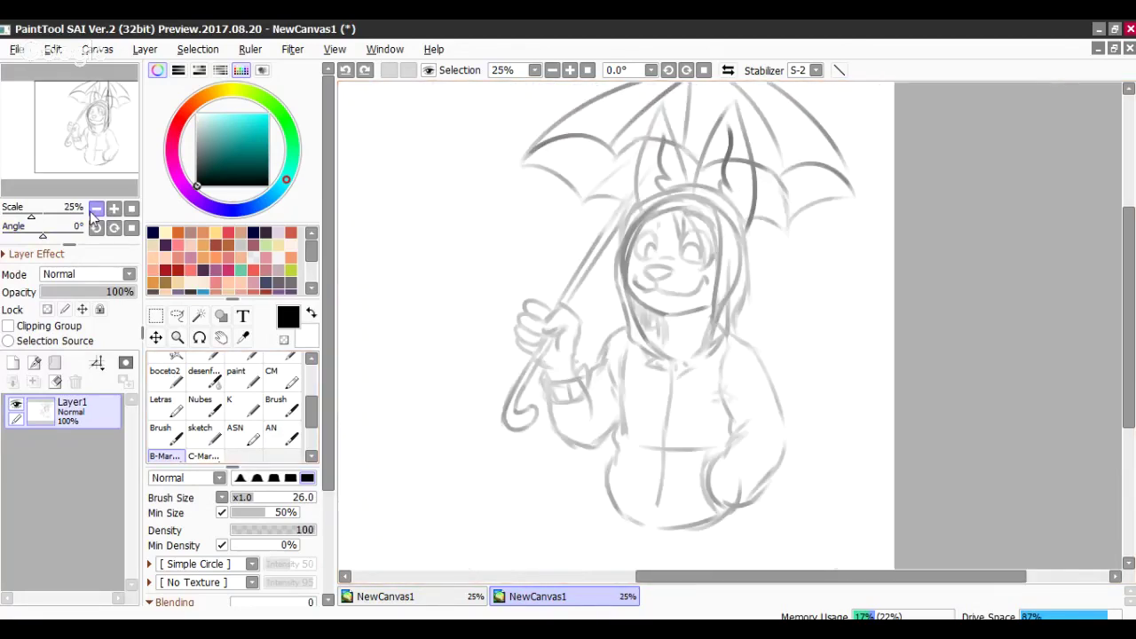
pyautogui.moveTo(96, 161)
pyautogui.mouseDown()
pyautogui.moveTo(106, 166)
pyautogui.moveTo(101, 210)
pyautogui.mouseUp()
pyautogui.click(113, 208)
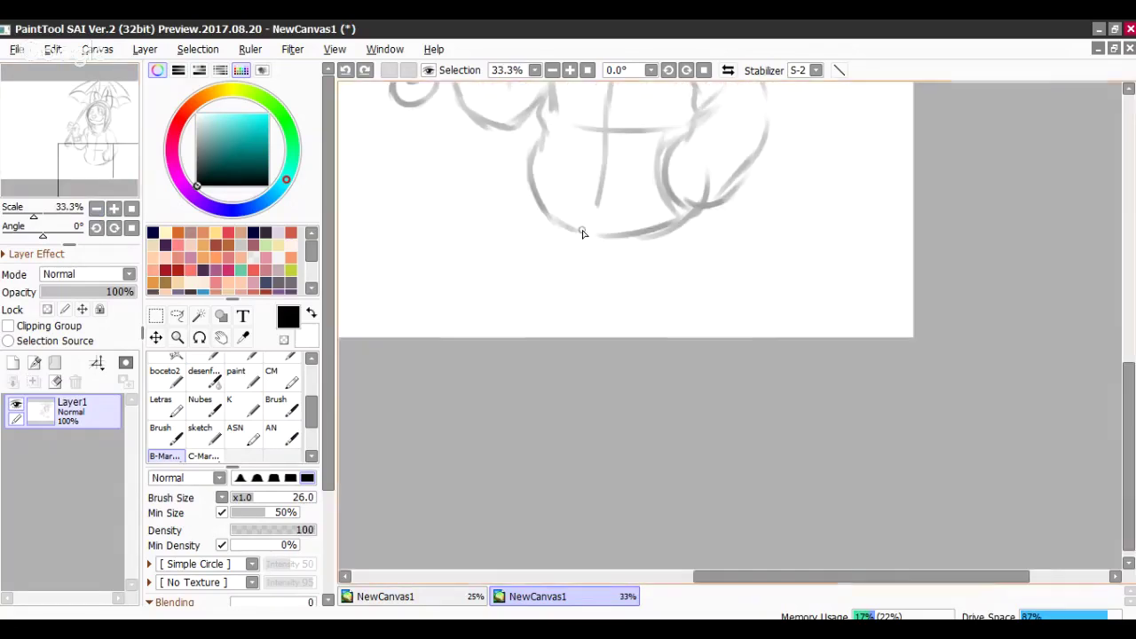
pyautogui.moveTo(581, 229); pyautogui.dragTo(581, 248)
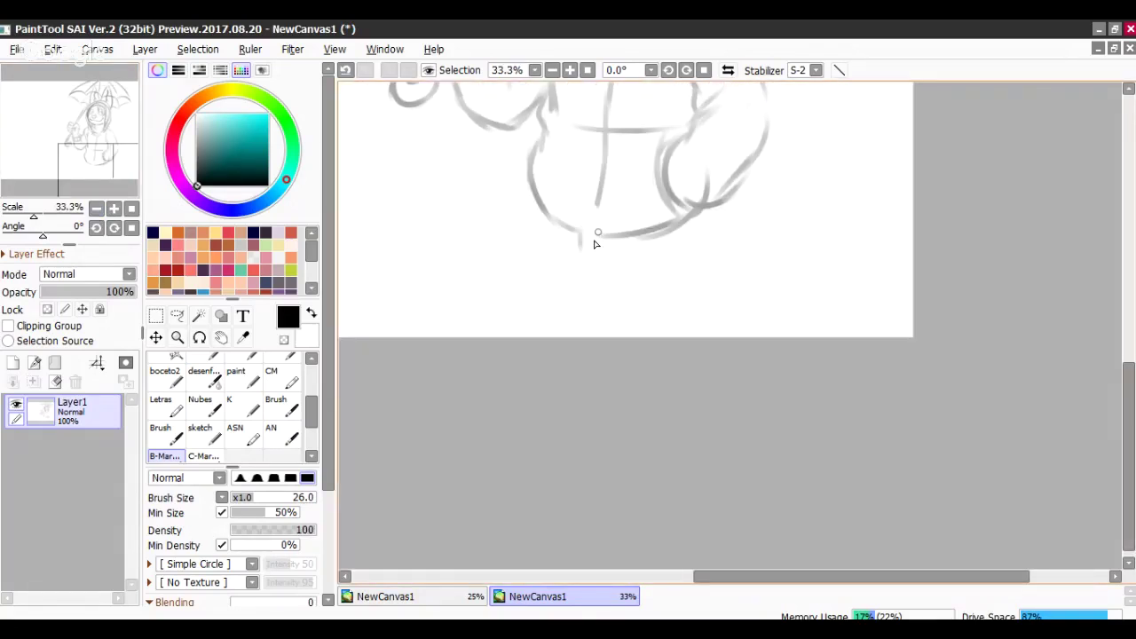
pyautogui.moveTo(488, 146); pyautogui.dragTo(516, 107)
pyautogui.moveTo(528, 197)
pyautogui.mouseDown()
pyautogui.moveTo(78, 160)
pyautogui.moveTo(116, 143)
pyautogui.mouseUp()
pyautogui.hotkey('ctrl', 'z')
pyautogui.hotkey('ctrl', 'z')
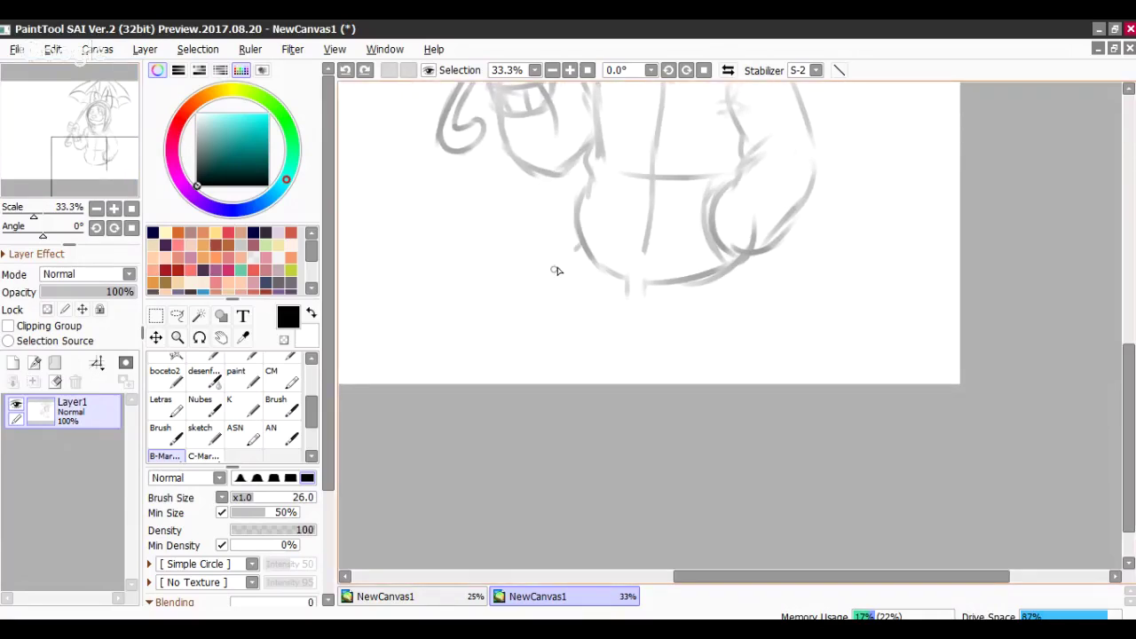
pyautogui.moveTo(575, 245)
pyautogui.mouseDown()
pyautogui.moveTo(562, 255)
pyautogui.moveTo(582, 262)
pyautogui.mouseUp()
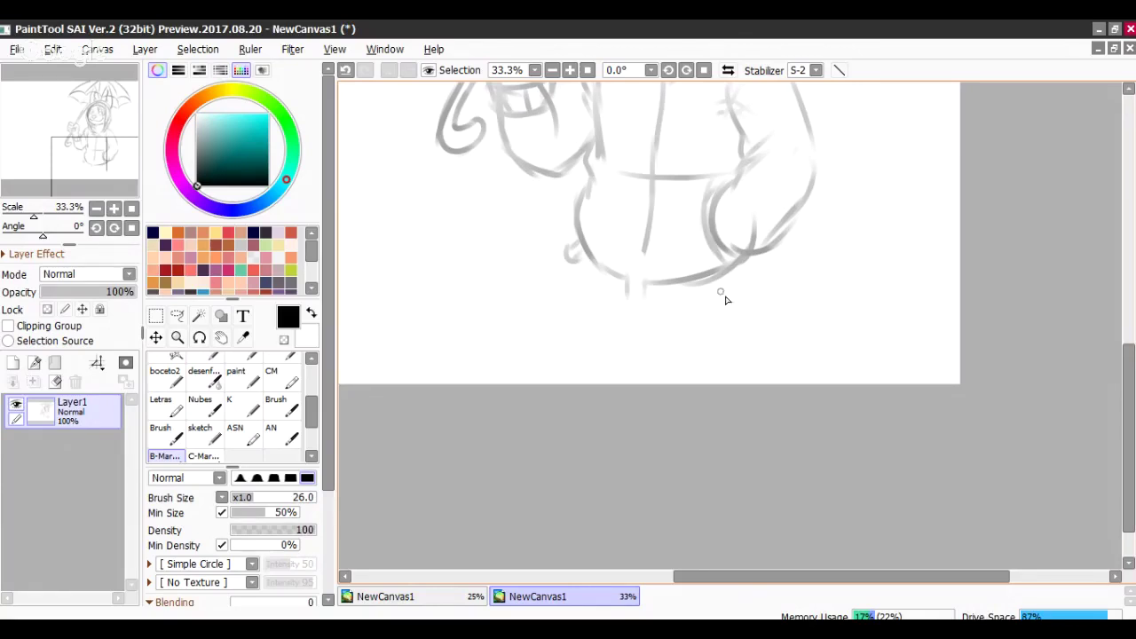
pyautogui.moveTo(731, 260)
pyautogui.mouseDown()
pyautogui.moveTo(764, 287)
pyautogui.moveTo(747, 264)
pyautogui.mouseUp()
# - Sketch the leg below the raised arm down to the canvas edge with its outer contour, knee folds and inner line, undoing one stroke
pyautogui.moveTo(573, 259); pyautogui.dragTo(545, 338)
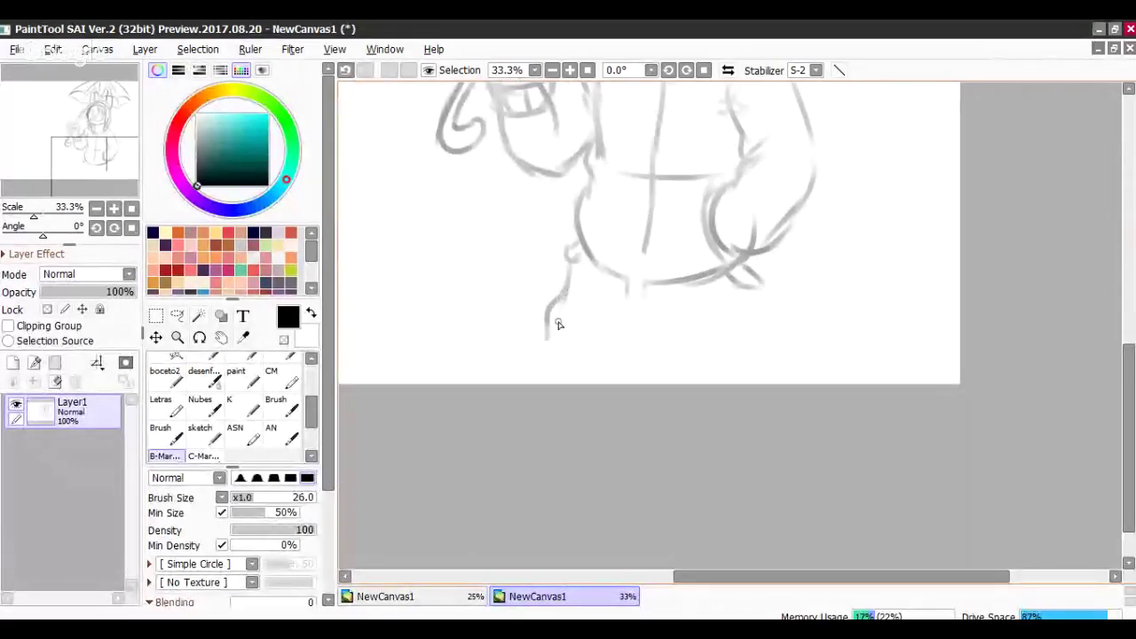
pyautogui.moveTo(558, 325); pyautogui.dragTo(547, 346)
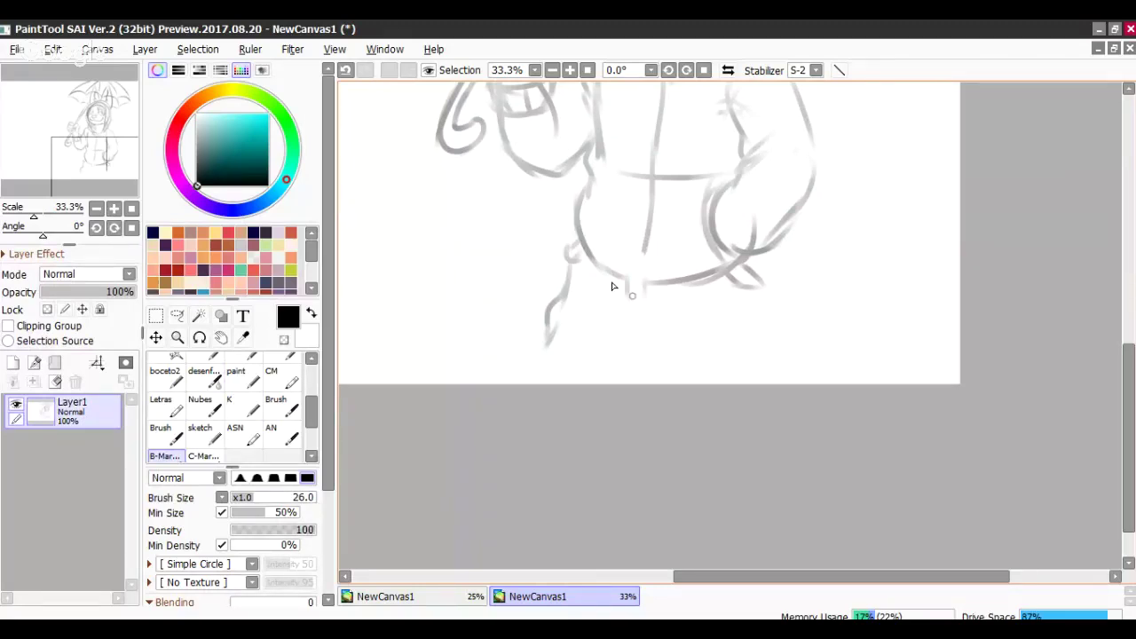
pyautogui.moveTo(544, 339); pyautogui.dragTo(532, 378)
pyautogui.hotkey('ctrl', 'z')
pyautogui.moveTo(549, 339); pyautogui.dragTo(531, 381)
pyautogui.moveTo(609, 306); pyautogui.dragTo(637, 320)
pyautogui.moveTo(607, 317)
pyautogui.mouseDown()
pyautogui.moveTo(652, 323)
pyautogui.moveTo(634, 323)
pyautogui.moveTo(662, 382)
pyautogui.mouseUp()
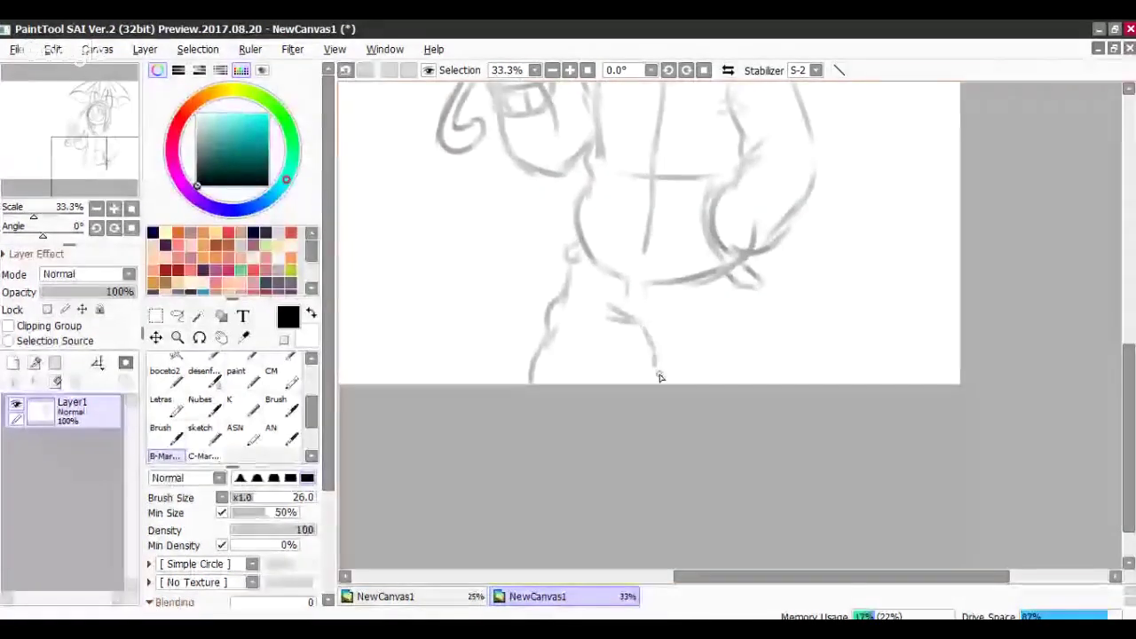
# - Sketch the outer contour of the leg below the pocketed arm, from the hip down to the canvas edge
pyautogui.moveTo(747, 295); pyautogui.dragTo(770, 381)
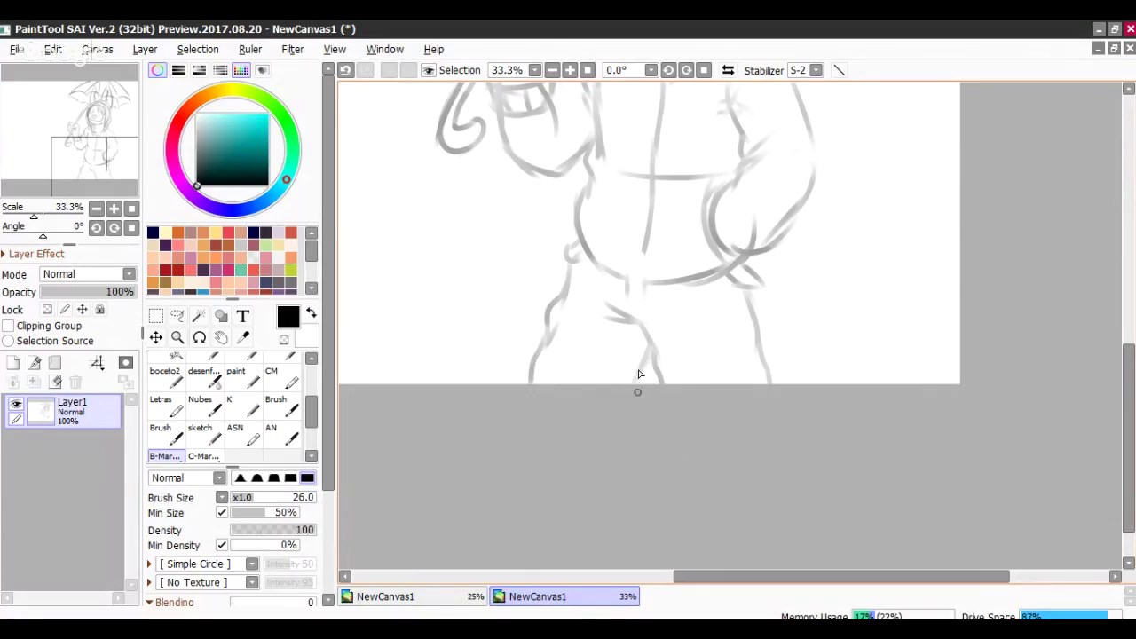
# - Rotate the whole character sketch slightly counterclockwise with a freeform transform and apply it
pyautogui.moveTo(47, 215); pyautogui.dragTo(27, 215)
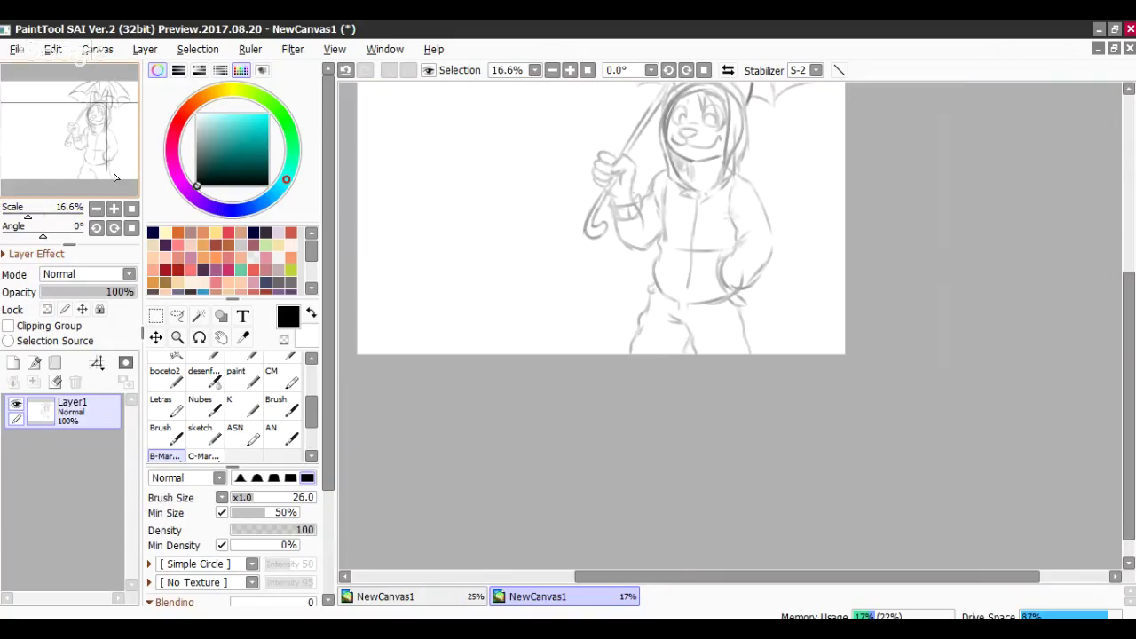
pyautogui.moveTo(114, 177); pyautogui.dragTo(122, 188)
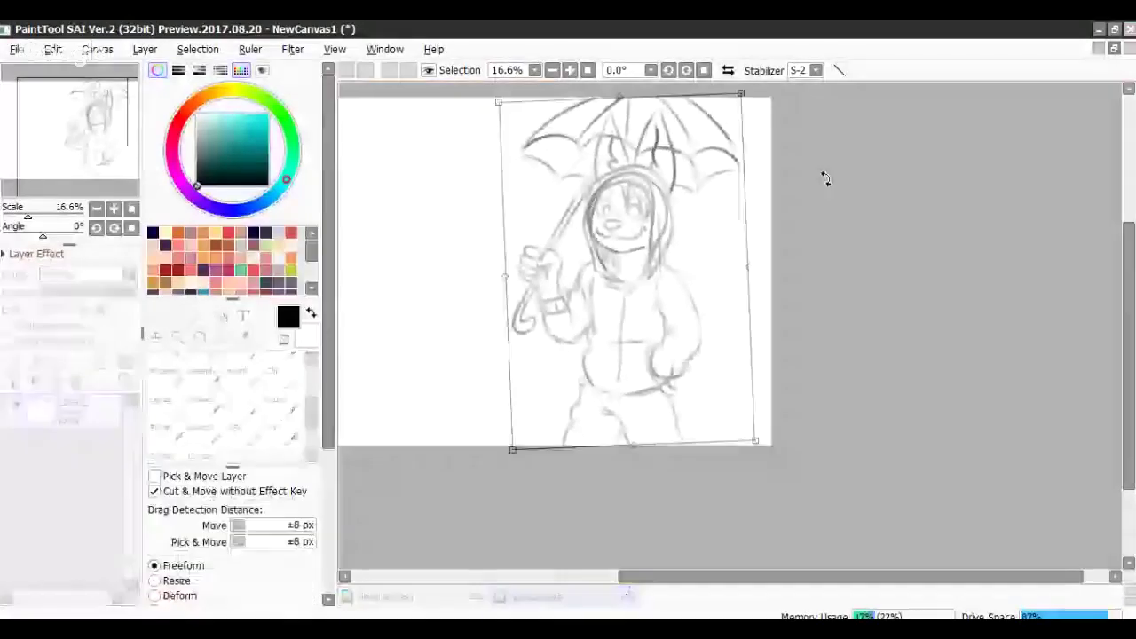
pyautogui.press('Return')
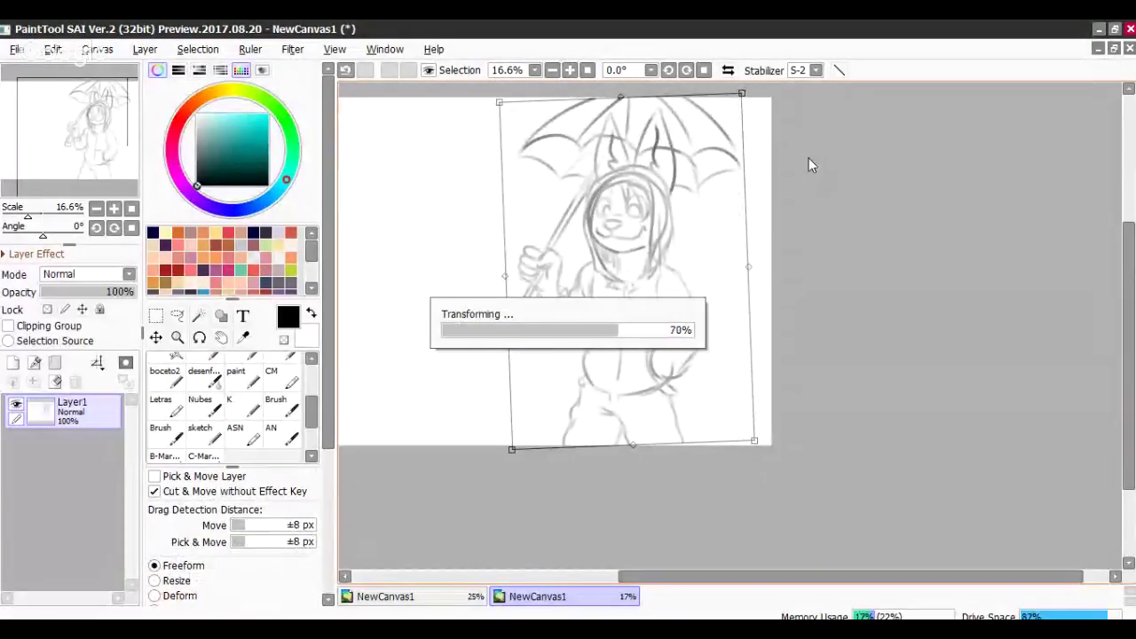
pyautogui.press('Return')
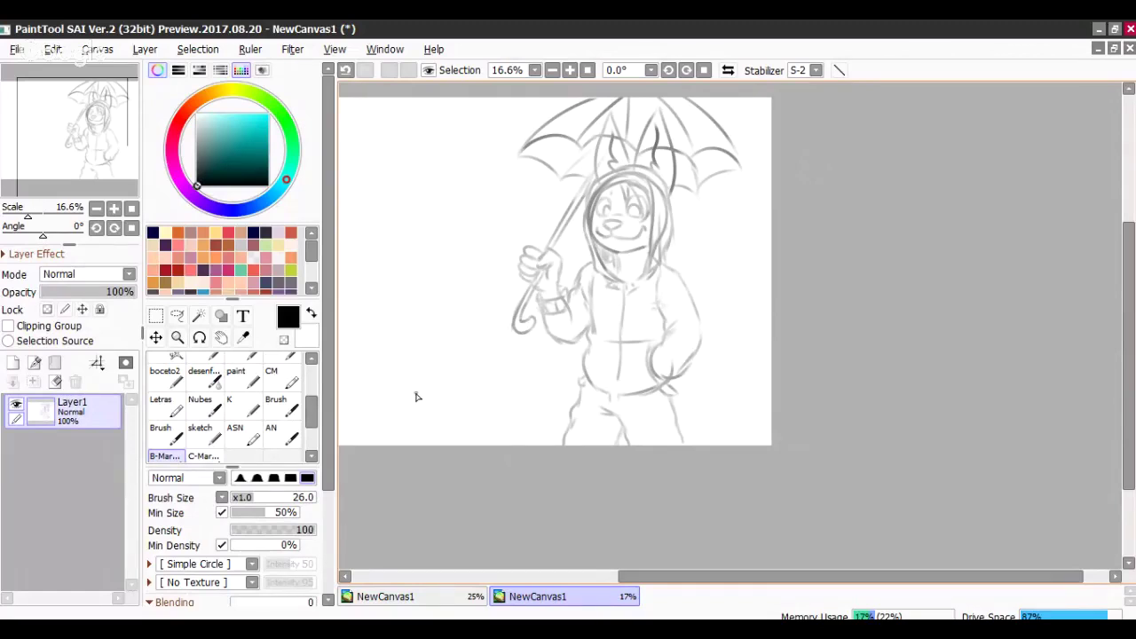
# - Add short fold marks on the leg just below the pocketed hand
pyautogui.click(113, 208)
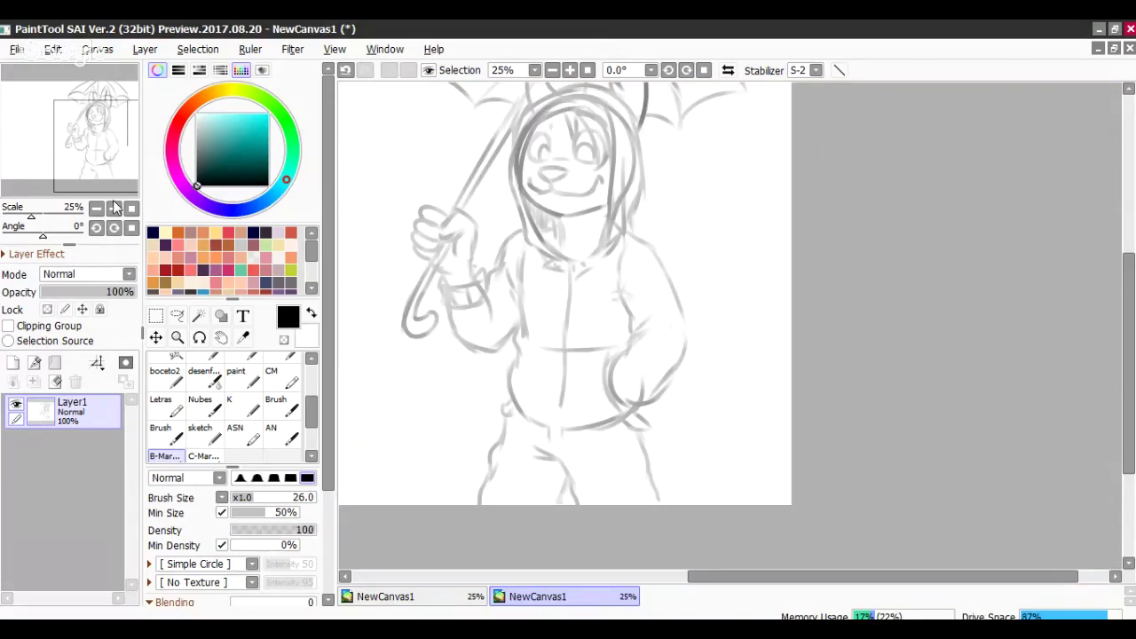
pyautogui.click(113, 207)
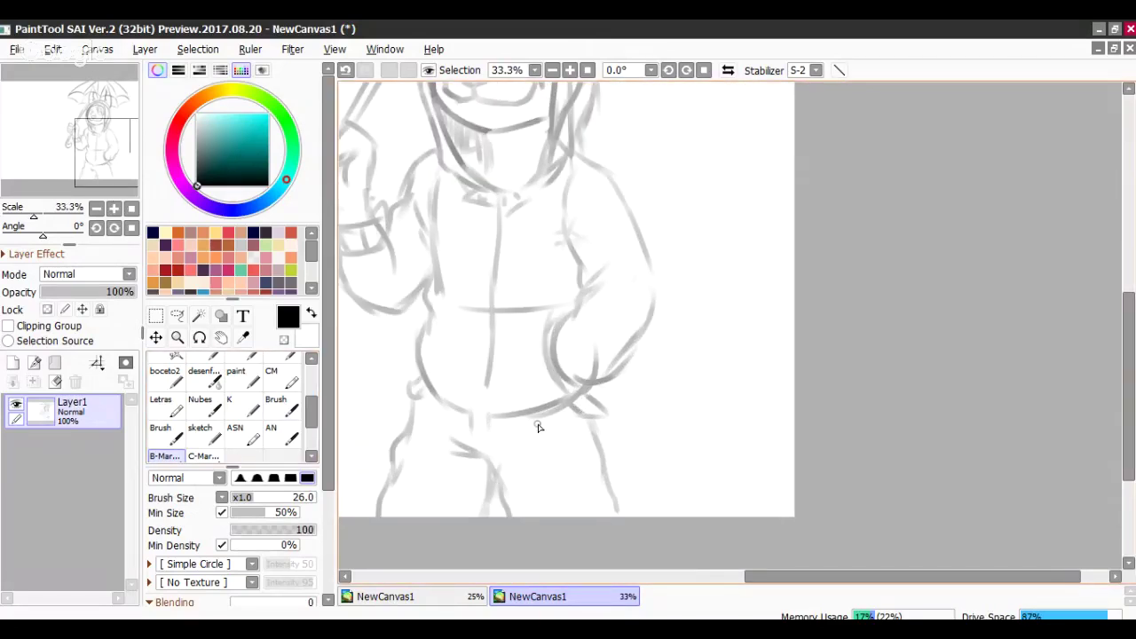
pyautogui.moveTo(589, 421); pyautogui.dragTo(591, 480)
# - Sketch a large bushy tail curving up behind the pocketed arm, with pointed fur tufts near the shoulder and at the outer bend, undoing the first stroke
pyautogui.click(95, 207)
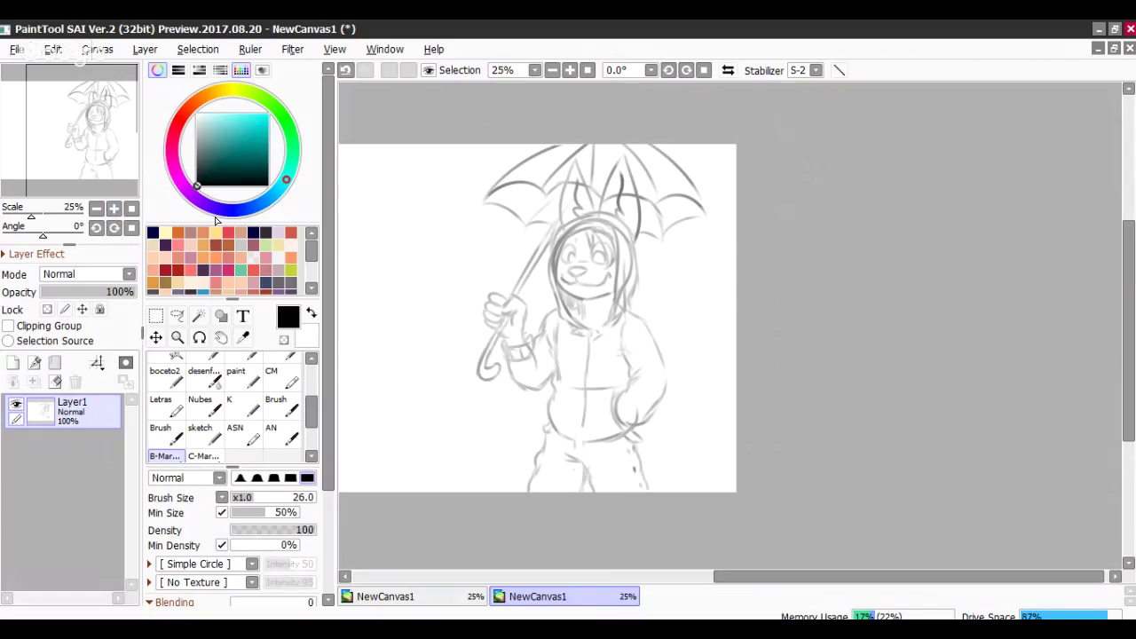
pyautogui.scroll(1, 604, 416)
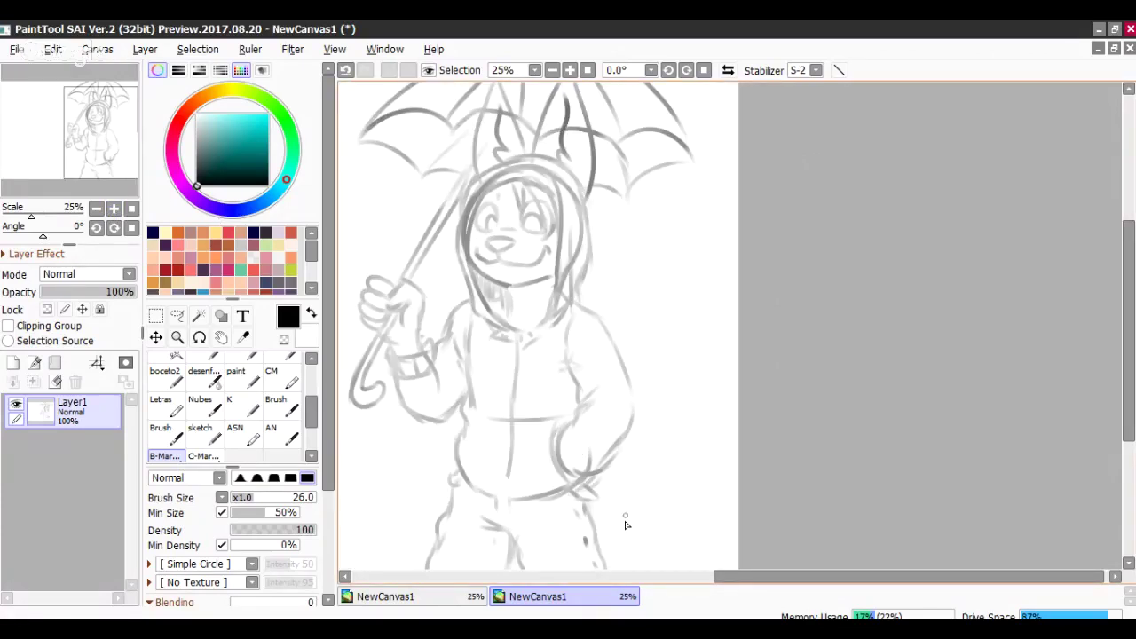
pyautogui.moveTo(591, 523); pyautogui.dragTo(659, 398)
pyautogui.hotkey('ctrl', 'z')
pyautogui.moveTo(592, 522)
pyautogui.mouseDown()
pyautogui.moveTo(652, 406)
pyautogui.moveTo(709, 423)
pyautogui.mouseUp()
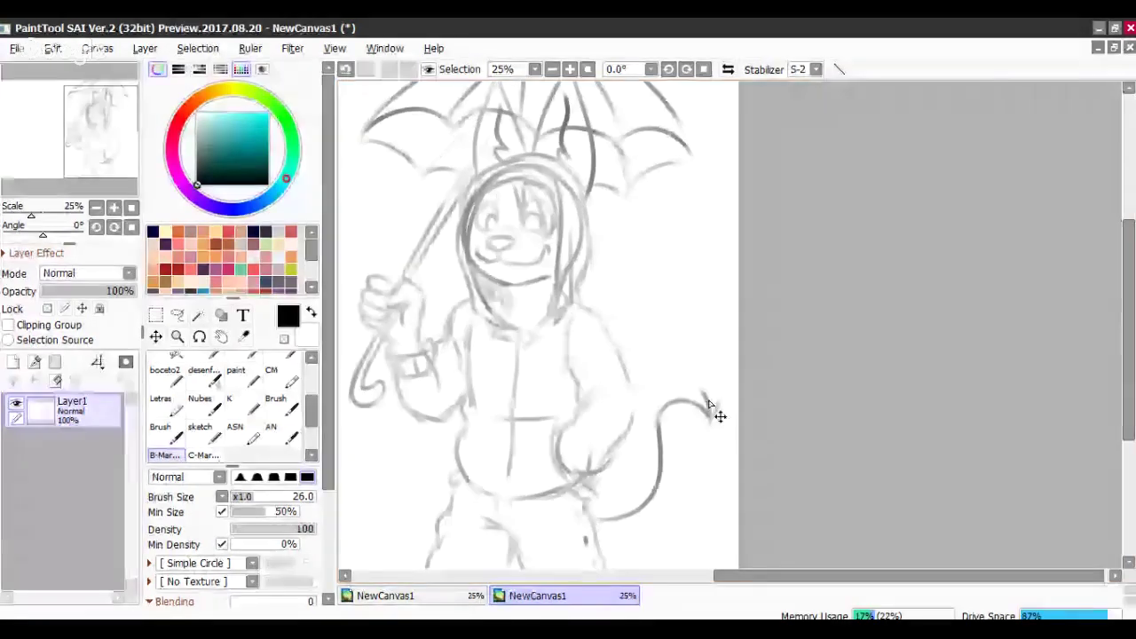
pyautogui.moveTo(709, 404)
pyautogui.mouseDown()
pyautogui.moveTo(640, 264)
pyautogui.moveTo(589, 293)
pyautogui.mouseUp()
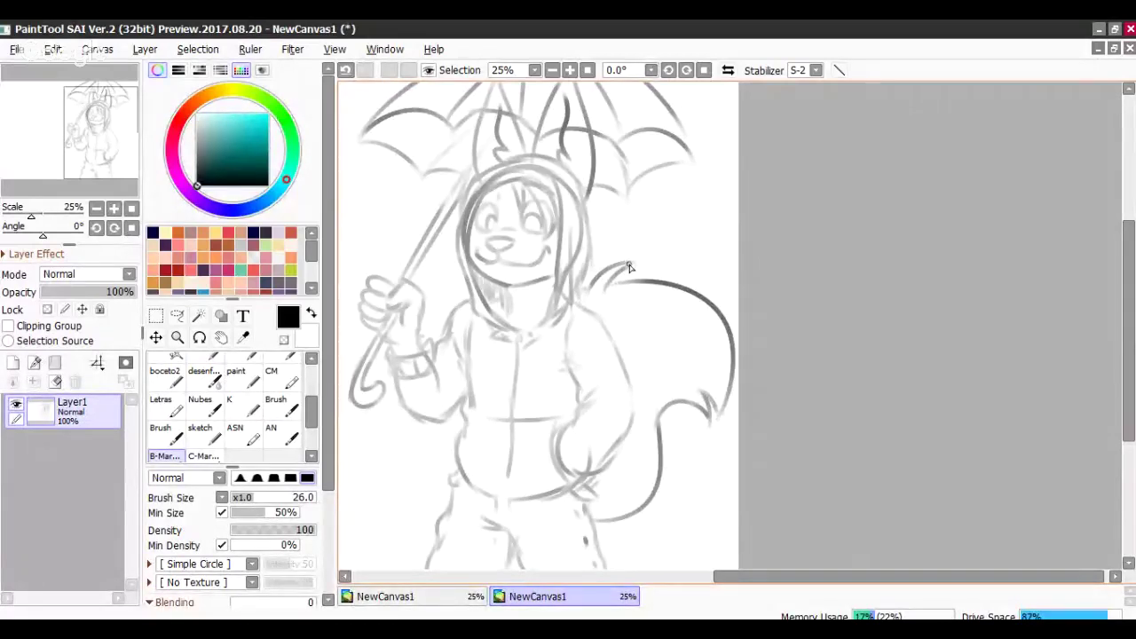
# - Examine the face, tail, umbrella and overall placement of the figure on the canvas at several zoom levels
pyautogui.click(96, 208)
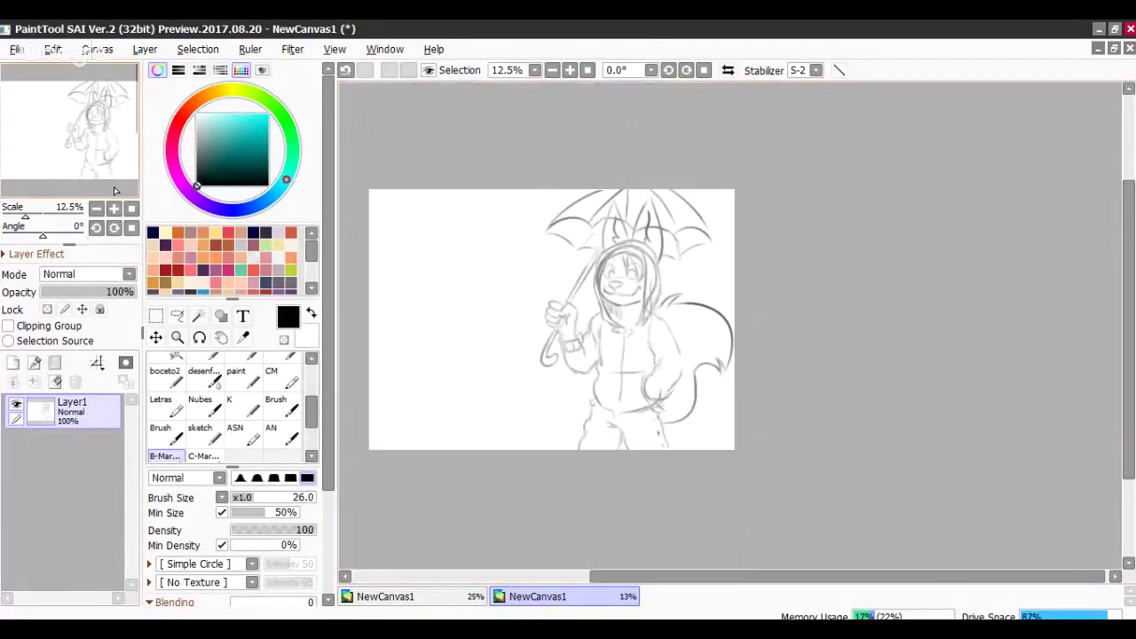
pyautogui.click(114, 207)
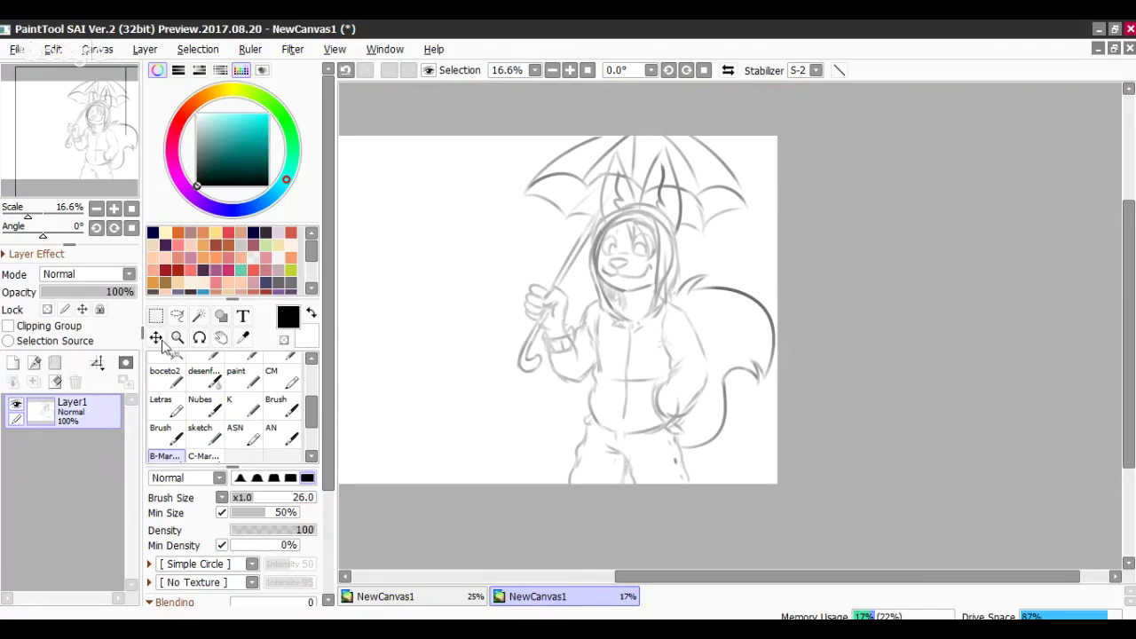
pyautogui.click(111, 209)
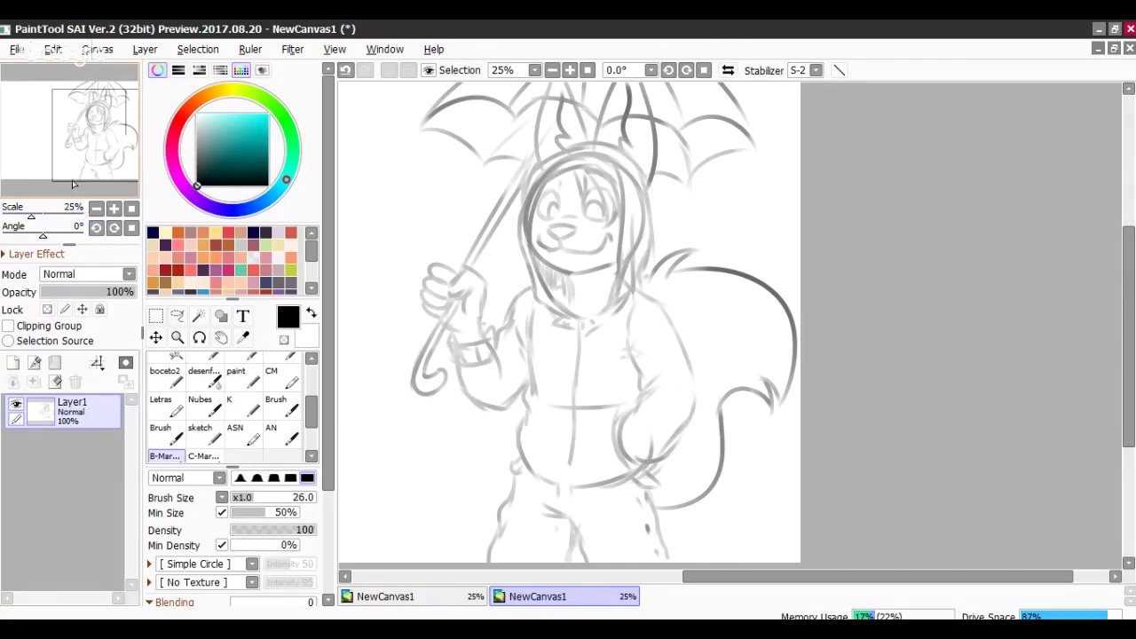
pyautogui.scroll(2, 105, 188)
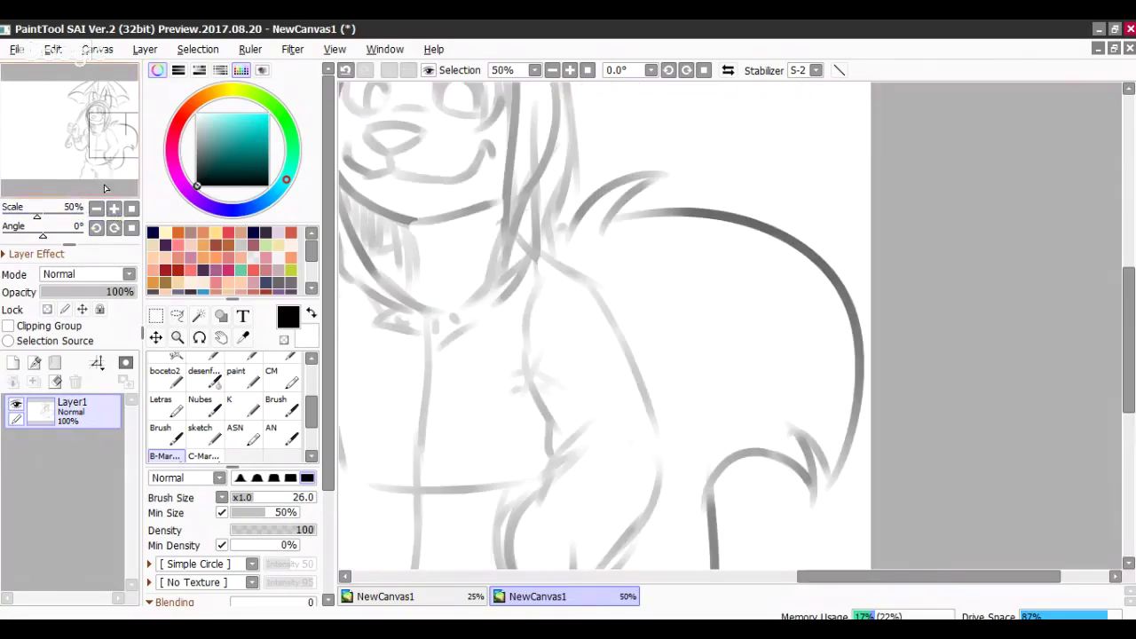
pyautogui.scroll(-2, 104, 188)
pyautogui.moveTo(135, 173); pyautogui.dragTo(160, 123)
pyautogui.scroll(1, 121, 192)
pyautogui.scroll(1, 123, 194)
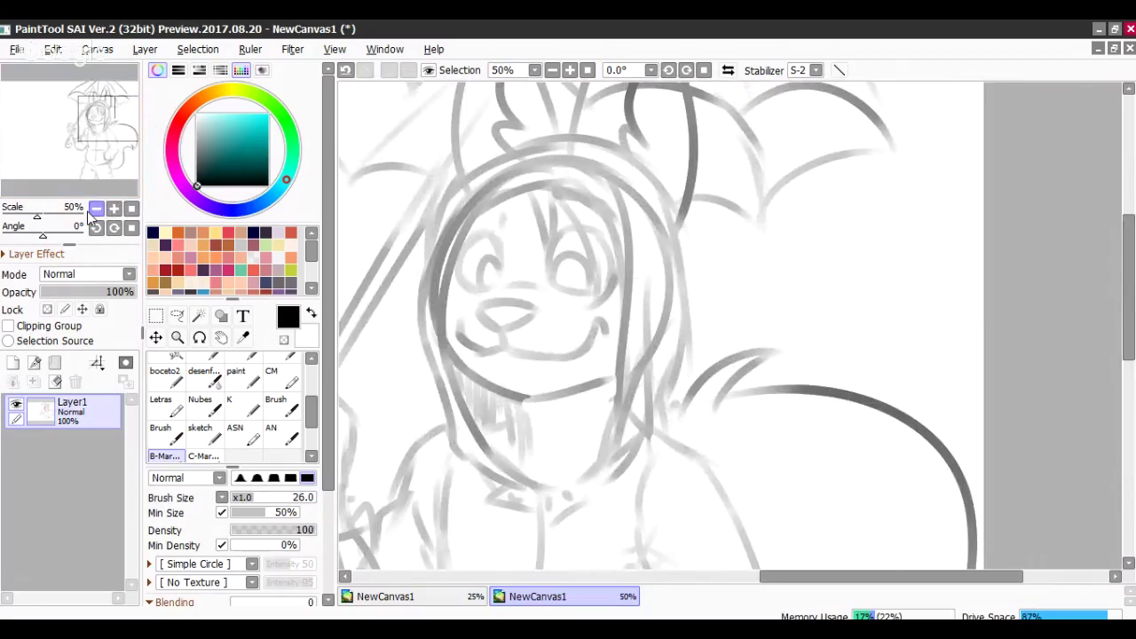
pyautogui.click(89, 210)
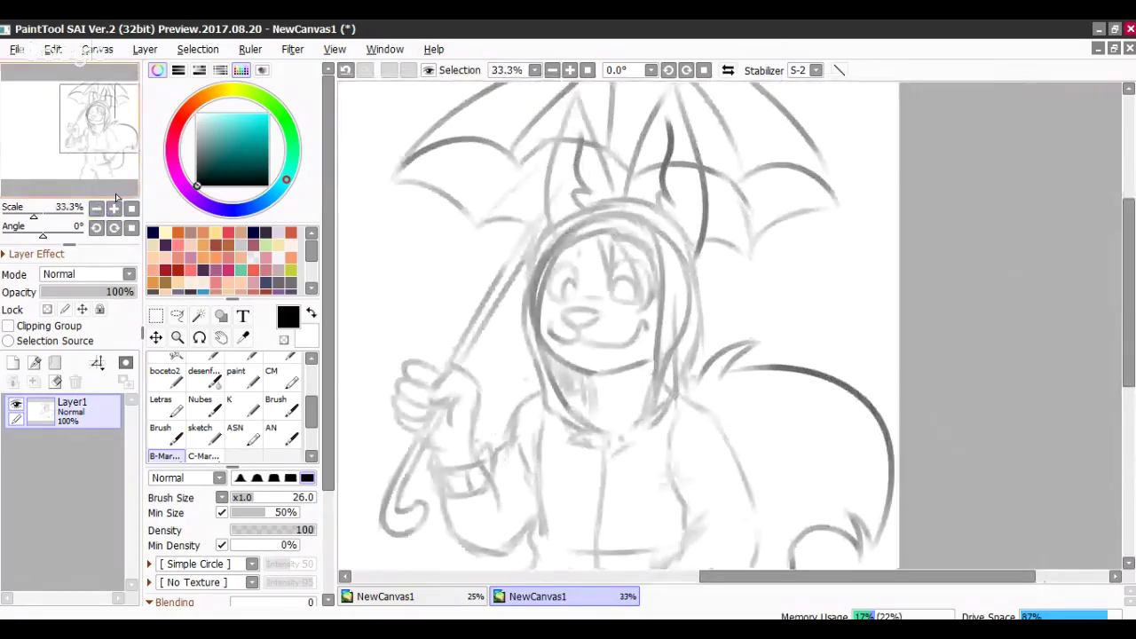
pyautogui.moveTo(115, 197)
pyautogui.mouseDown()
pyautogui.moveTo(126, 164)
pyautogui.moveTo(118, 180)
pyautogui.mouseUp()
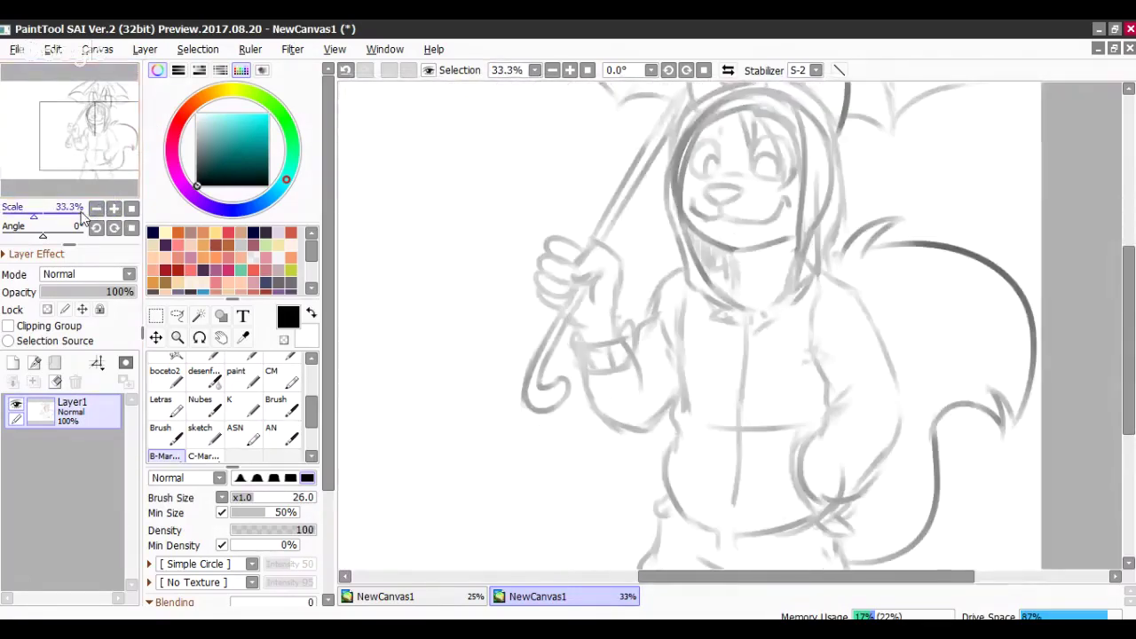
pyautogui.click(96, 209)
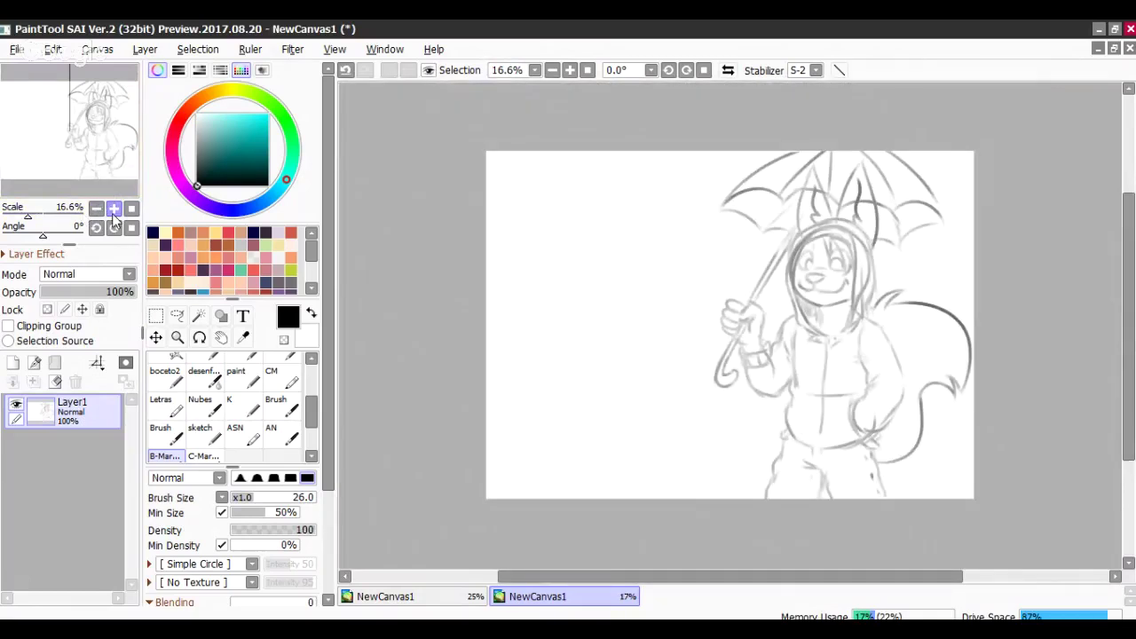
pyautogui.click(113, 211)
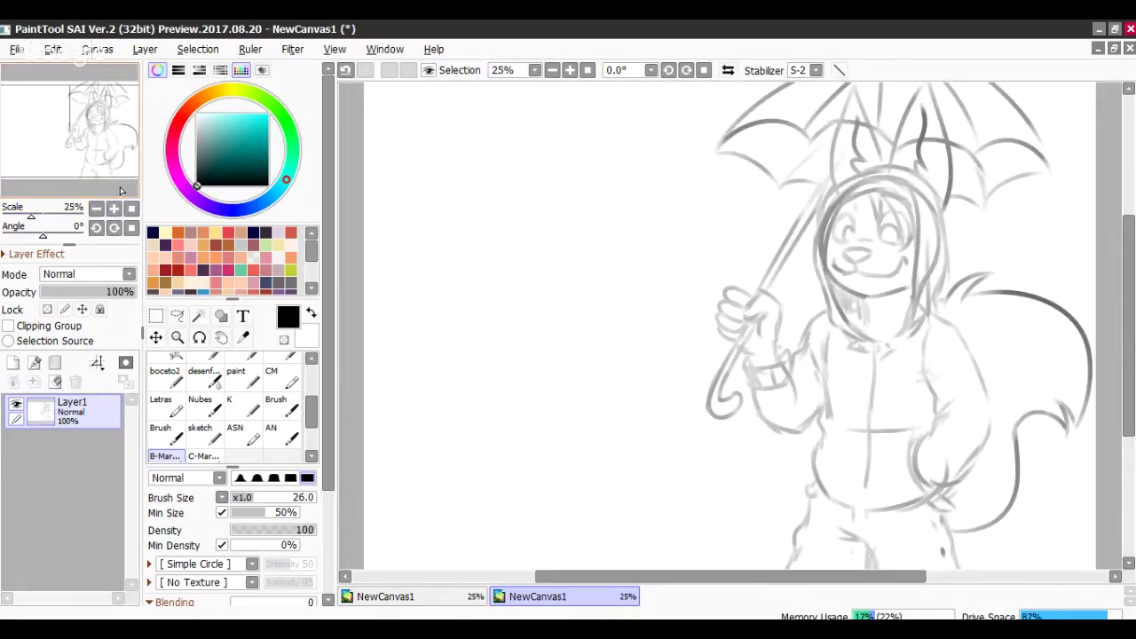
pyautogui.moveTo(76, 174)
pyautogui.mouseDown()
pyautogui.moveTo(114, 179)
pyautogui.moveTo(73, 178)
pyautogui.moveTo(100, 183)
pyautogui.moveTo(104, 166)
pyautogui.mouseUp()
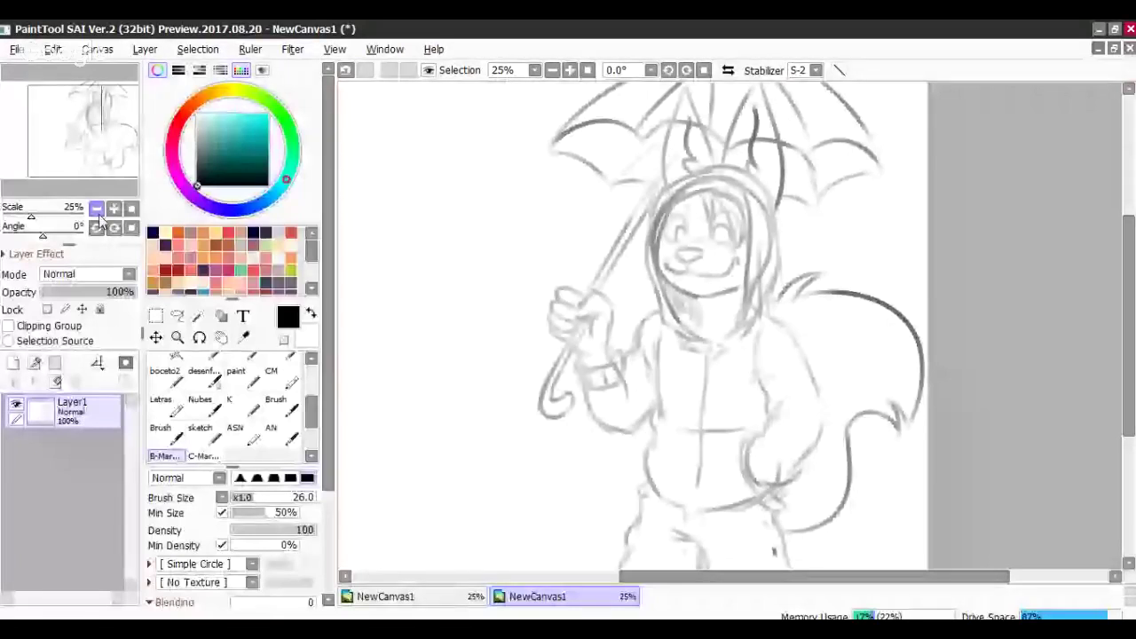
# - Sketch a flat puddle outline on the ground beside the umbrella handle, with small horizontal marks and specks scattered around it
pyautogui.moveTo(704, 552); pyautogui.dragTo(796, 480)
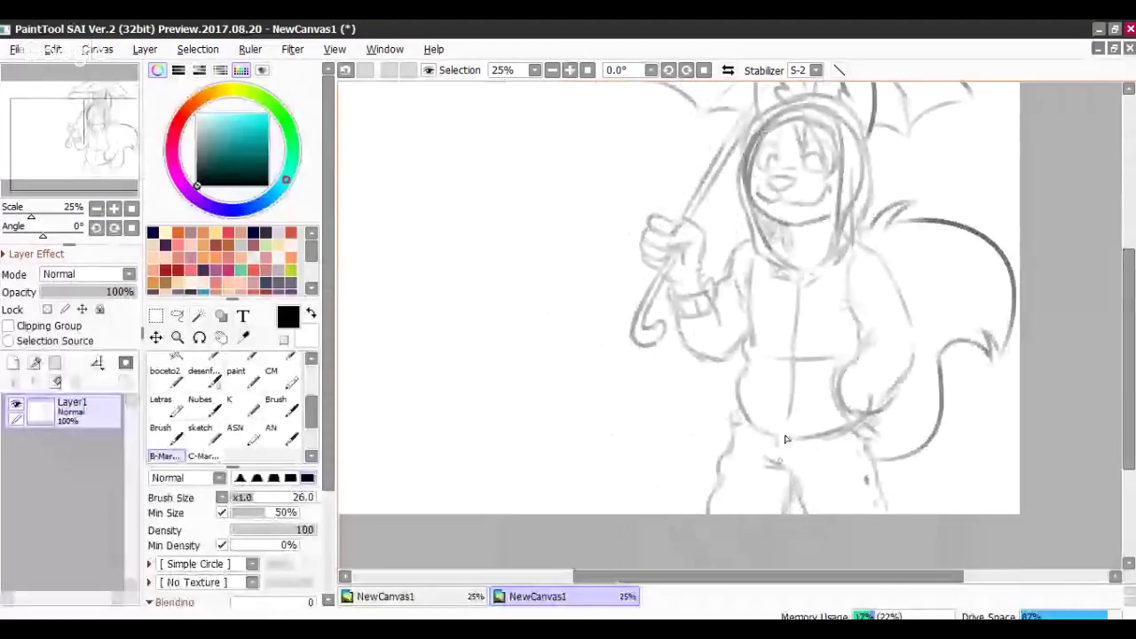
pyautogui.scroll(1, 754, 470)
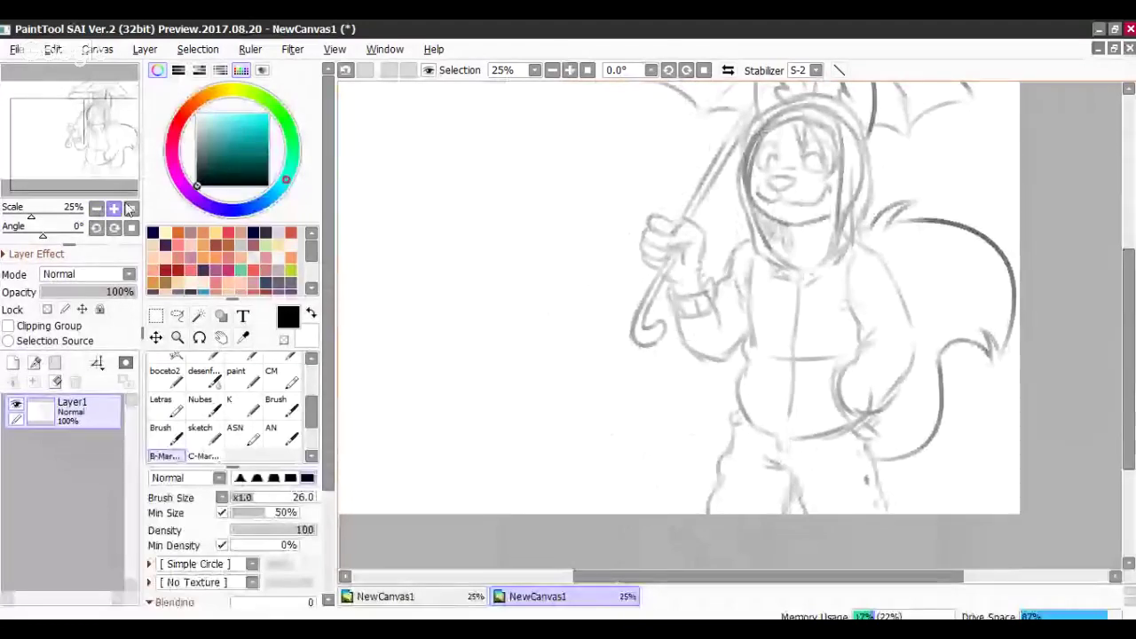
pyautogui.scroll(-1, 610, 358)
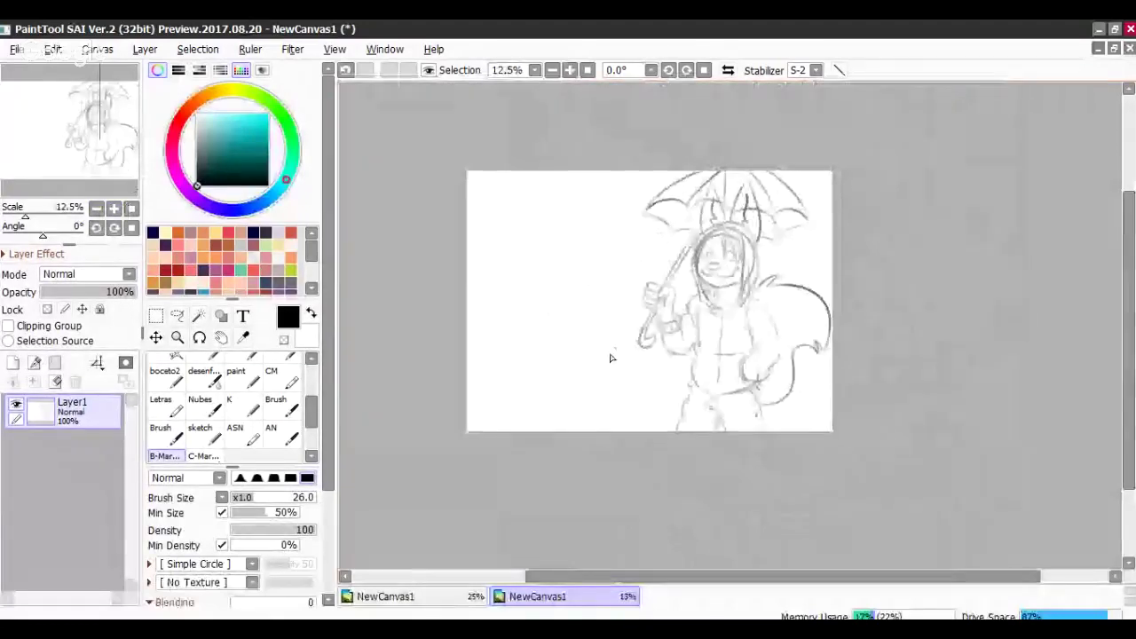
pyautogui.moveTo(611, 358); pyautogui.dragTo(651, 361)
pyautogui.moveTo(531, 336); pyautogui.dragTo(504, 336)
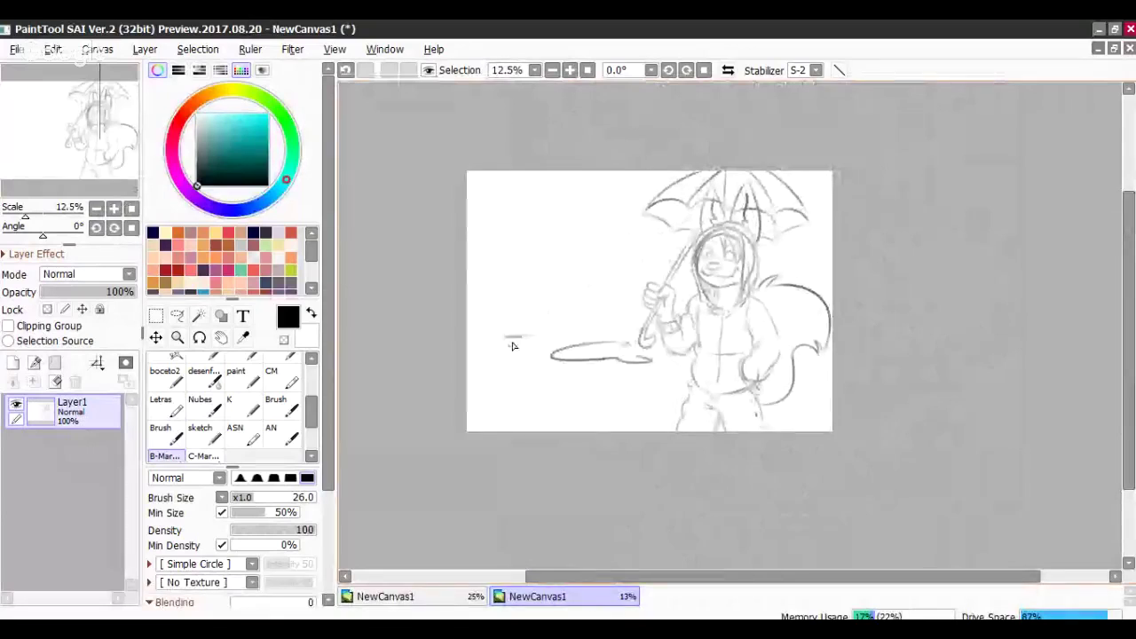
pyautogui.moveTo(605, 384); pyautogui.dragTo(612, 386)
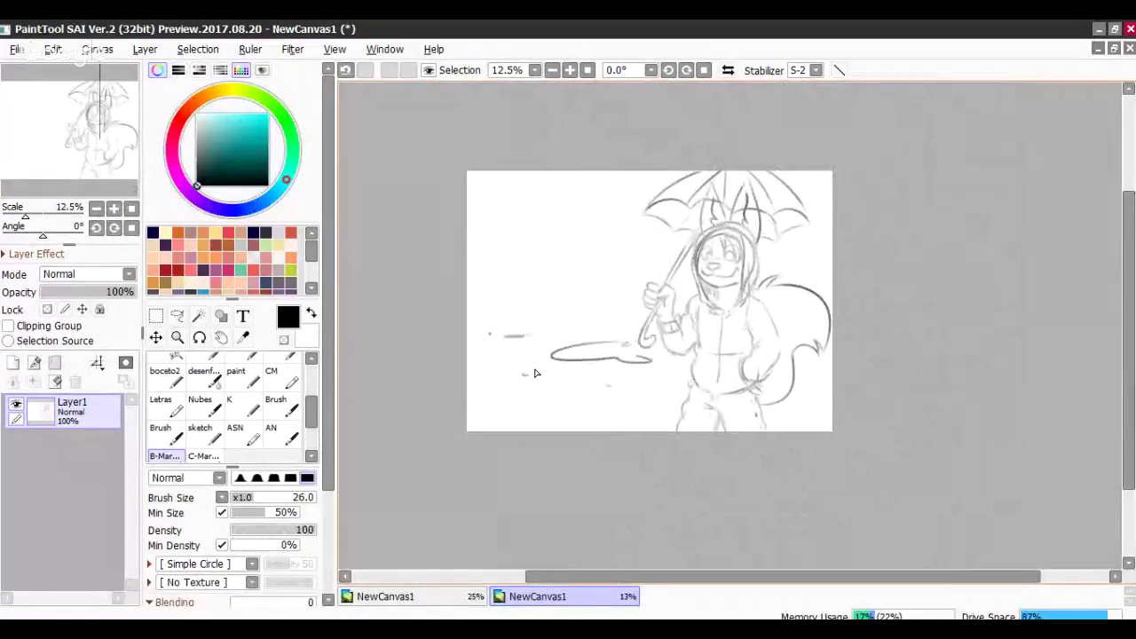
# - Sketch a gently rising ground line from the canvas edge towards the umbrella hand, undoing the first downward-sloping attempt
pyautogui.moveTo(467, 293); pyautogui.dragTo(610, 315)
pyautogui.click(508, 266)
pyautogui.hotkey('ctrl', 'z')
pyautogui.moveTo(469, 326); pyautogui.dragTo(612, 306)
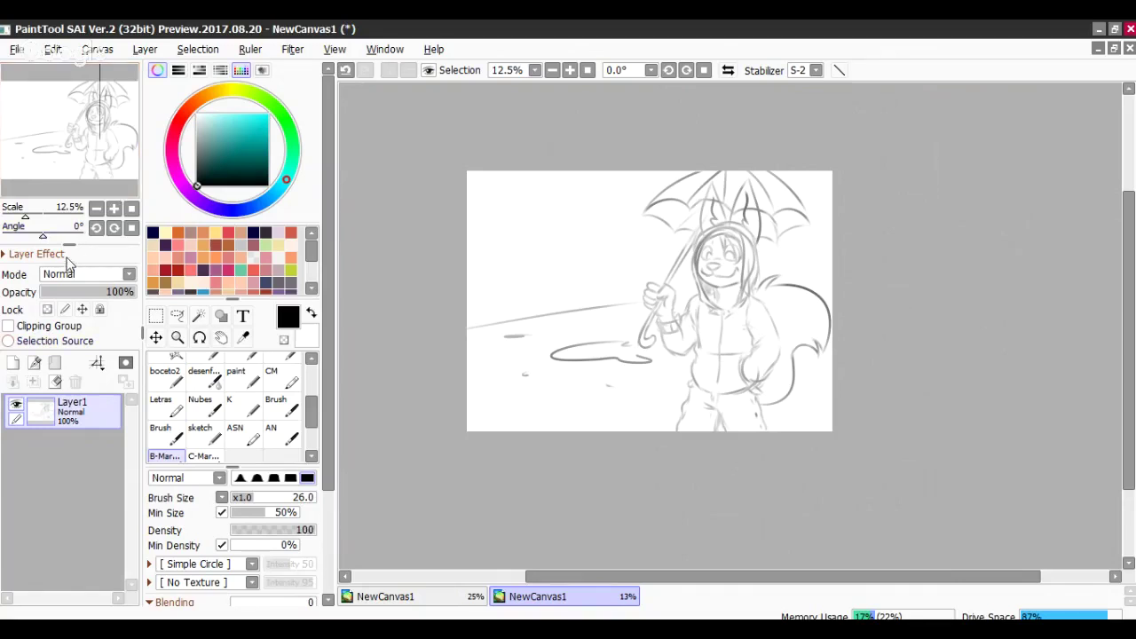
# - Add a second line just above the ground line and a flatter one above it, all converging towards the umbrella hand, undoing a descending stroke
pyautogui.click(116, 204)
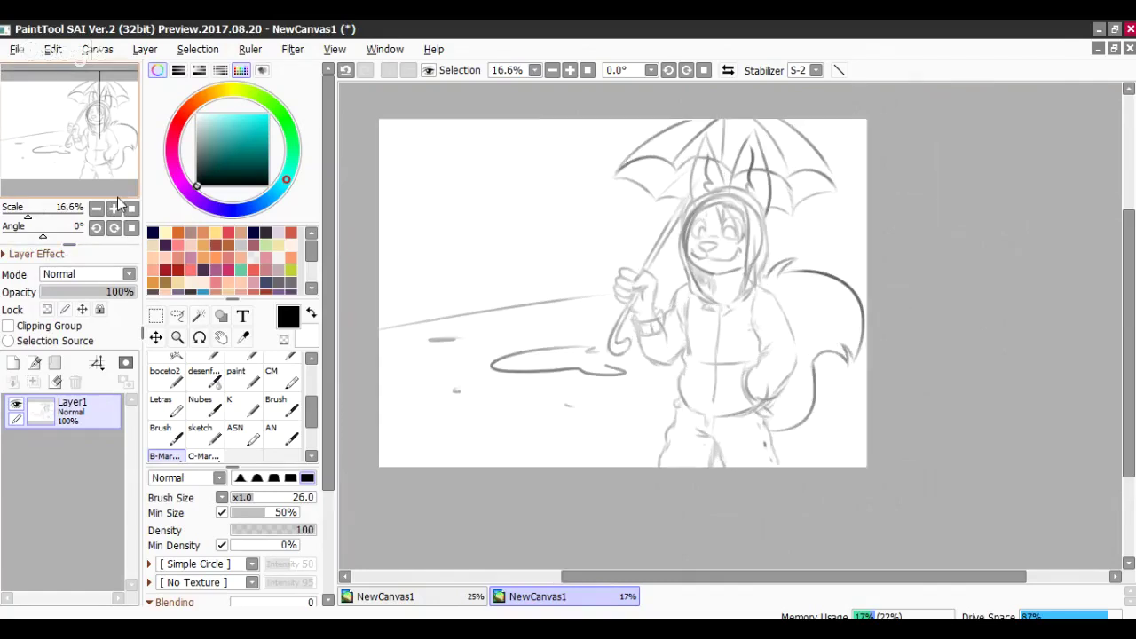
pyautogui.click(97, 169)
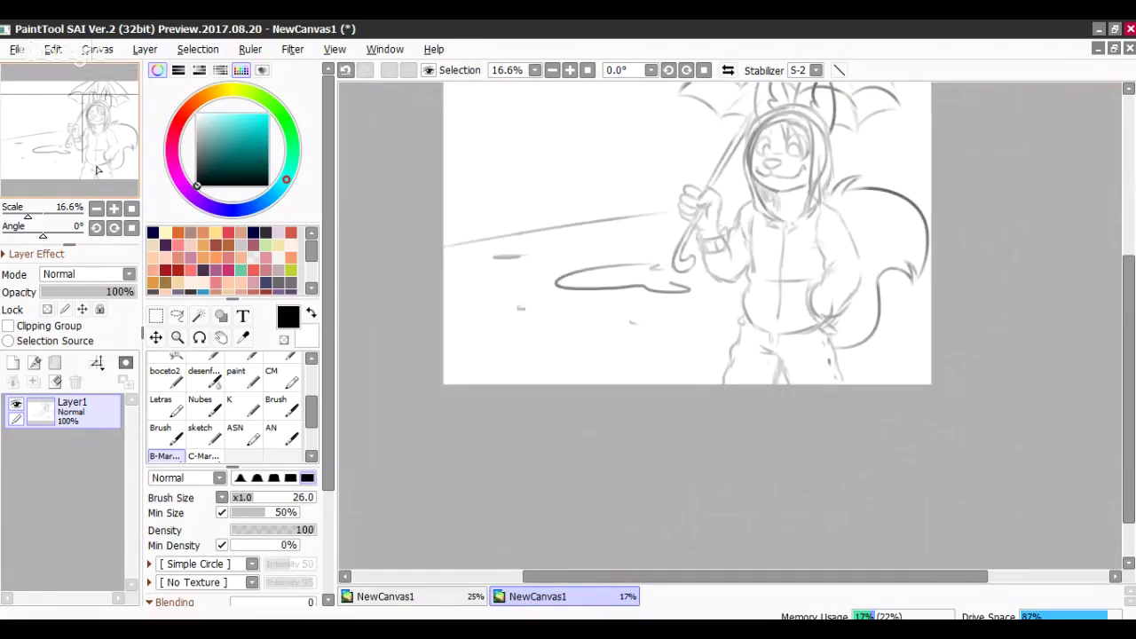
pyautogui.moveTo(97, 169); pyautogui.dragTo(91, 148)
pyautogui.click(113, 208)
pyautogui.click(96, 209)
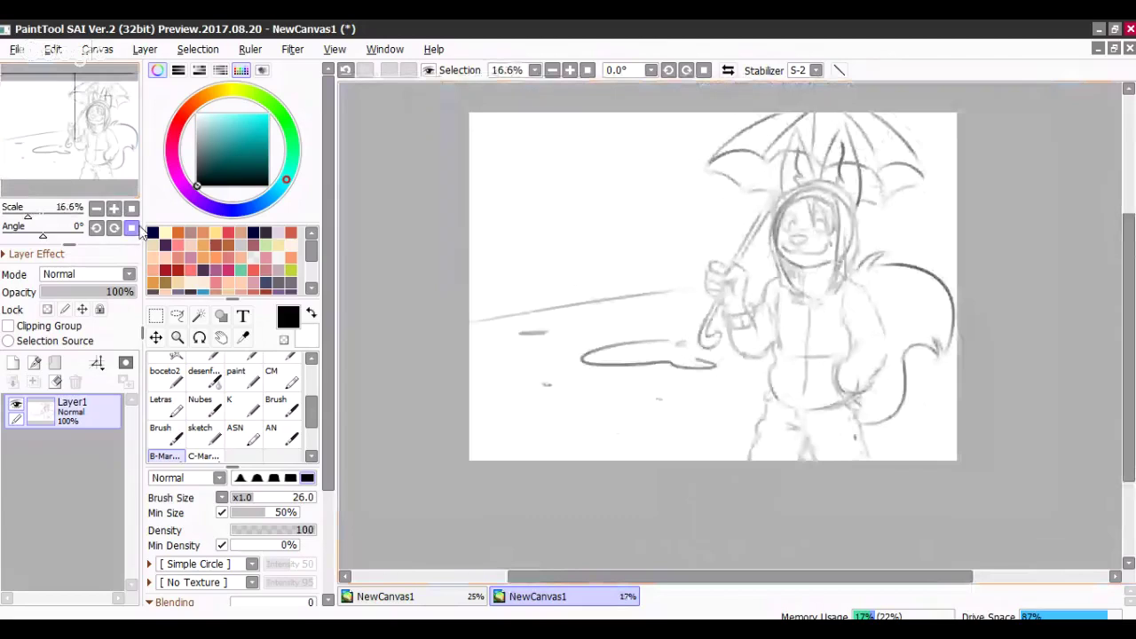
pyautogui.moveTo(469, 314); pyautogui.dragTo(683, 282)
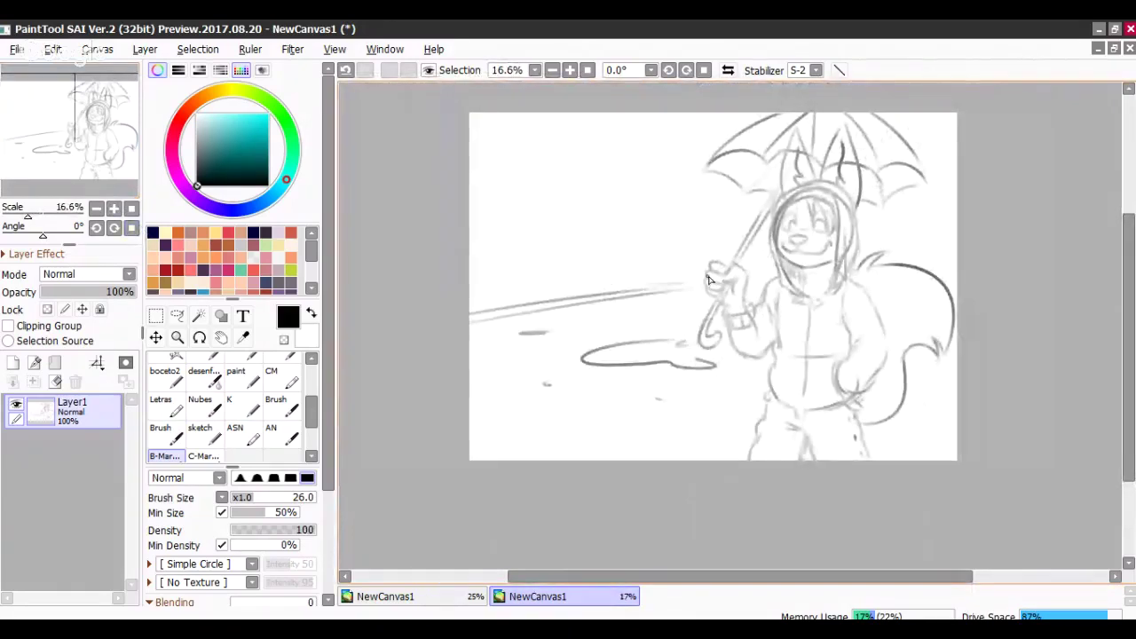
pyautogui.moveTo(469, 259); pyautogui.dragTo(626, 280)
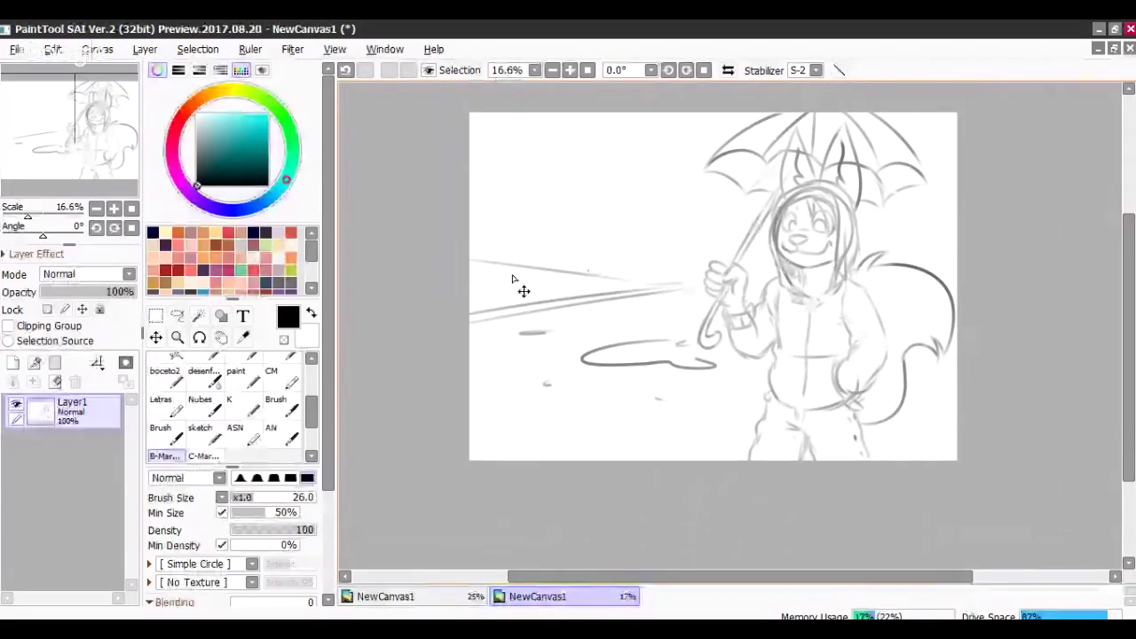
pyautogui.hotkey('ctrl', 'z')
pyautogui.moveTo(470, 289); pyautogui.dragTo(680, 278)
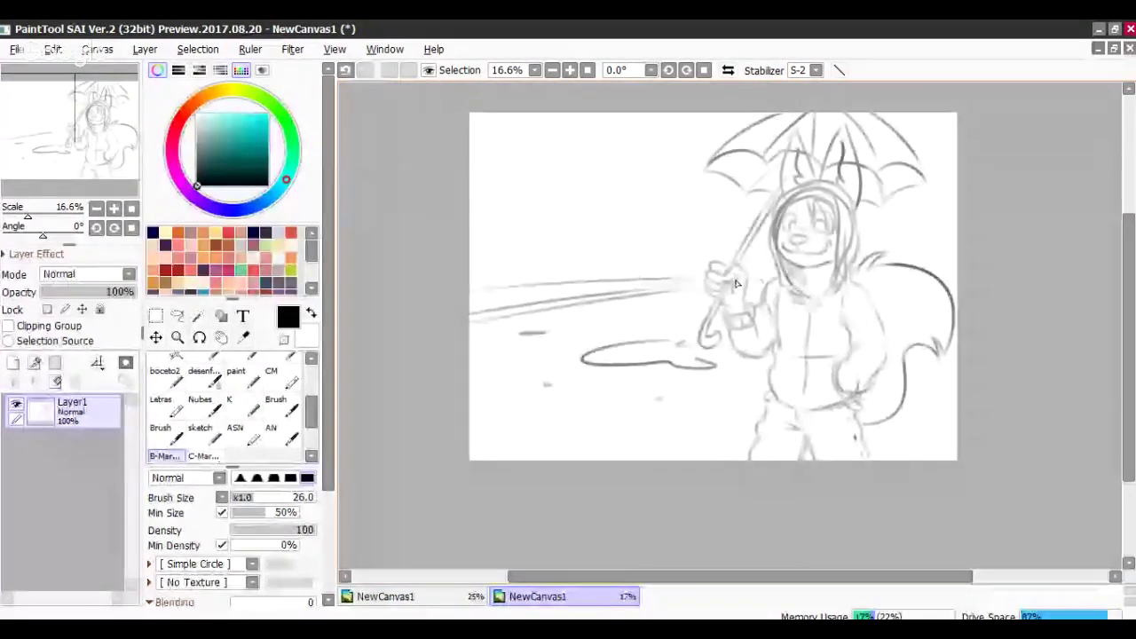
# - Sketch a flat cloud outline near the canvas's upper edge beside the umbrella, undoing stray strokes
pyautogui.moveTo(623, 134); pyautogui.dragTo(676, 125)
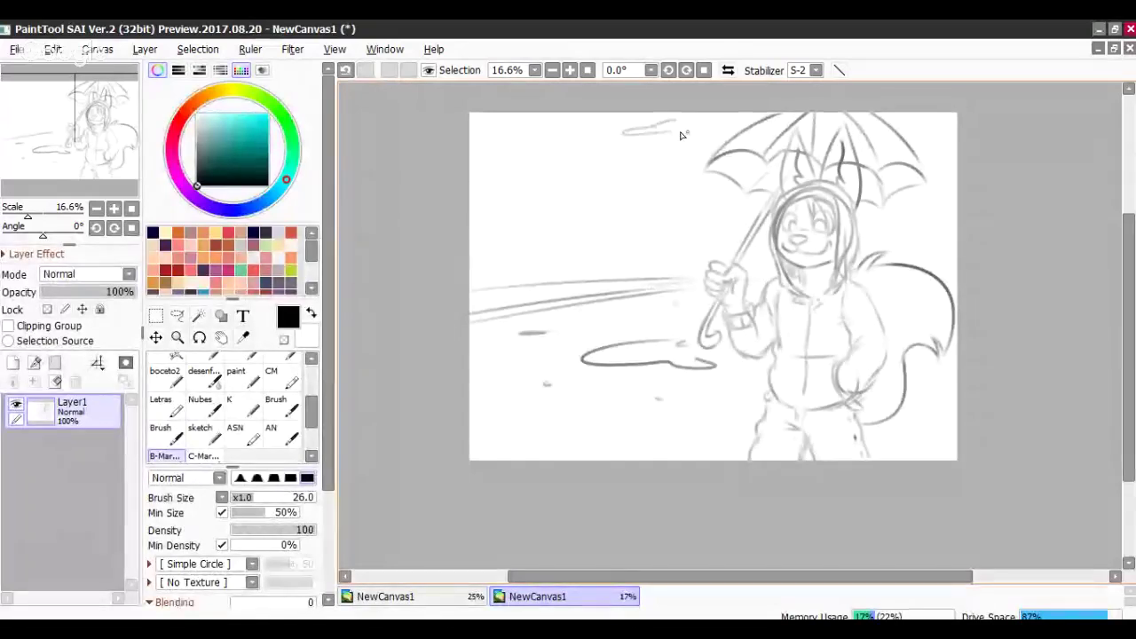
pyautogui.hotkey('ctrl', 'z')
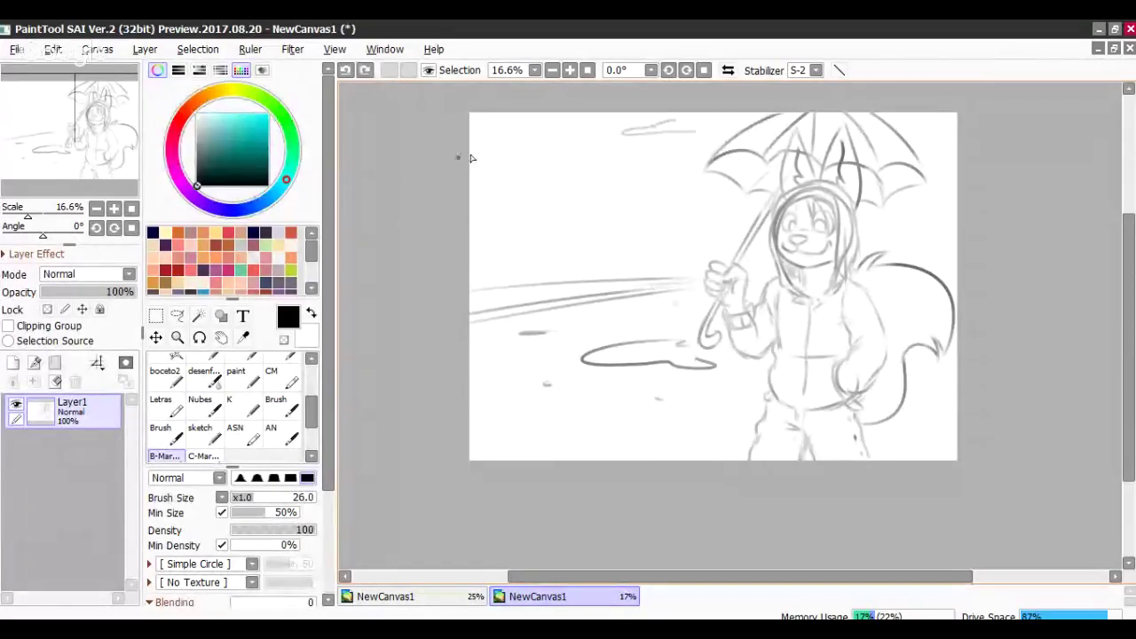
pyautogui.moveTo(471, 157); pyautogui.dragTo(483, 157)
pyautogui.hotkey('ctrl', 'z')
pyautogui.hotkey('ctrl', 'y')
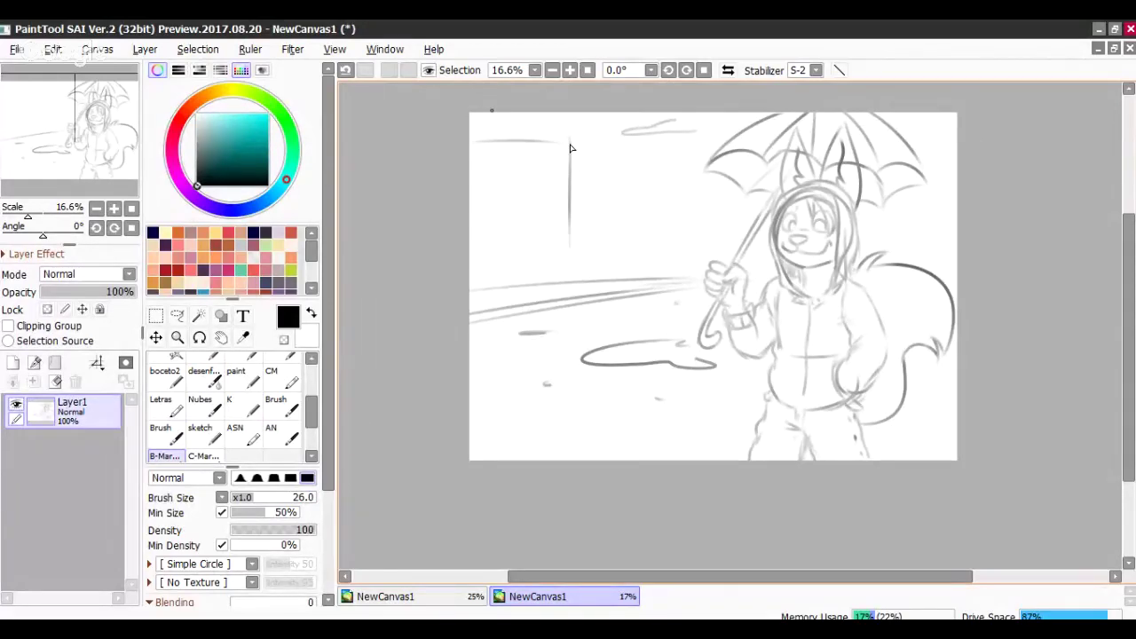
# - Sketch boxy building outlines above the ground lines, a tall block near the canvas edge and smaller ones towards the umbrella, undoing misplaced strokes
pyautogui.moveTo(513, 119); pyautogui.dragTo(569, 143)
pyautogui.hotkey('ctrl', 'z')
pyautogui.moveTo(577, 224)
pyautogui.mouseDown()
pyautogui.moveTo(615, 229)
pyautogui.moveTo(617, 264)
pyautogui.moveTo(640, 207)
pyautogui.mouseUp()
pyautogui.hotkey('ctrl', 'z')
pyautogui.hotkey('ctrl', 'z')
pyautogui.moveTo(632, 262); pyautogui.dragTo(632, 222)
pyautogui.hotkey('ctrl', 'z')
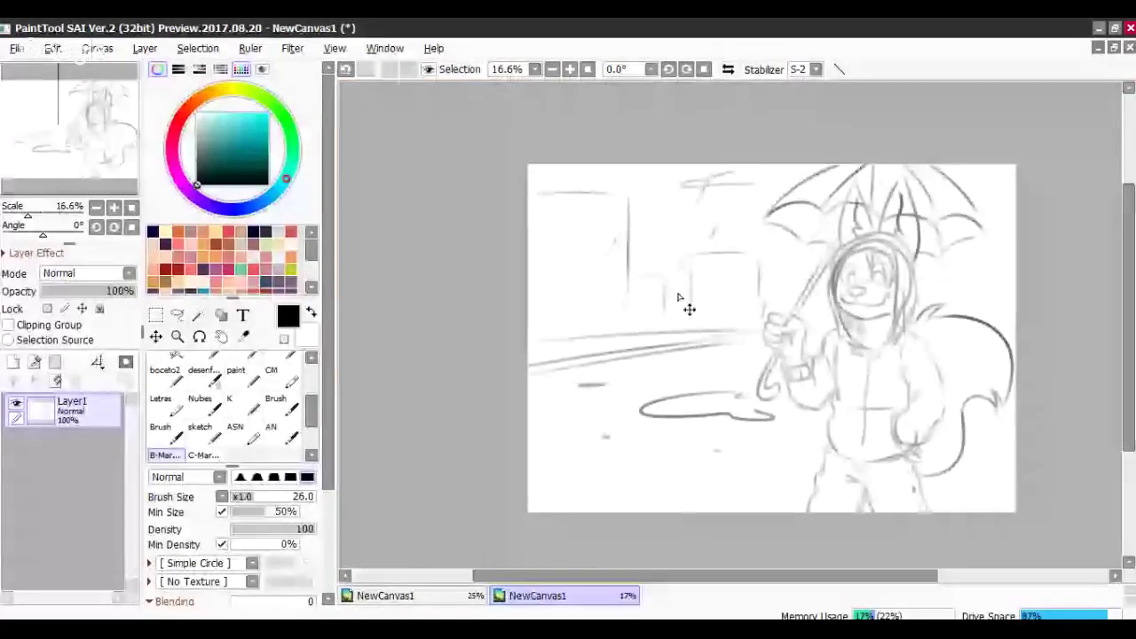
pyautogui.moveTo(691, 310); pyautogui.dragTo(693, 267)
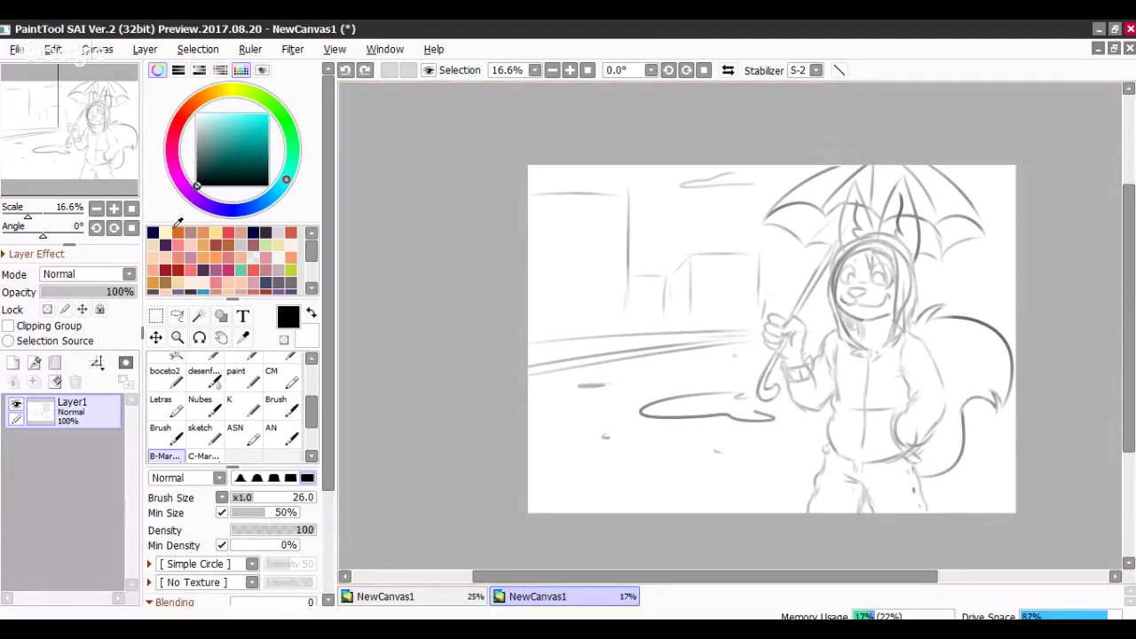
# - Examine the background buildings, puddle and figure together at several zoom levels
pyautogui.moveTo(122, 187); pyautogui.dragTo(146, 187)
pyautogui.scroll(1, 787, 205)
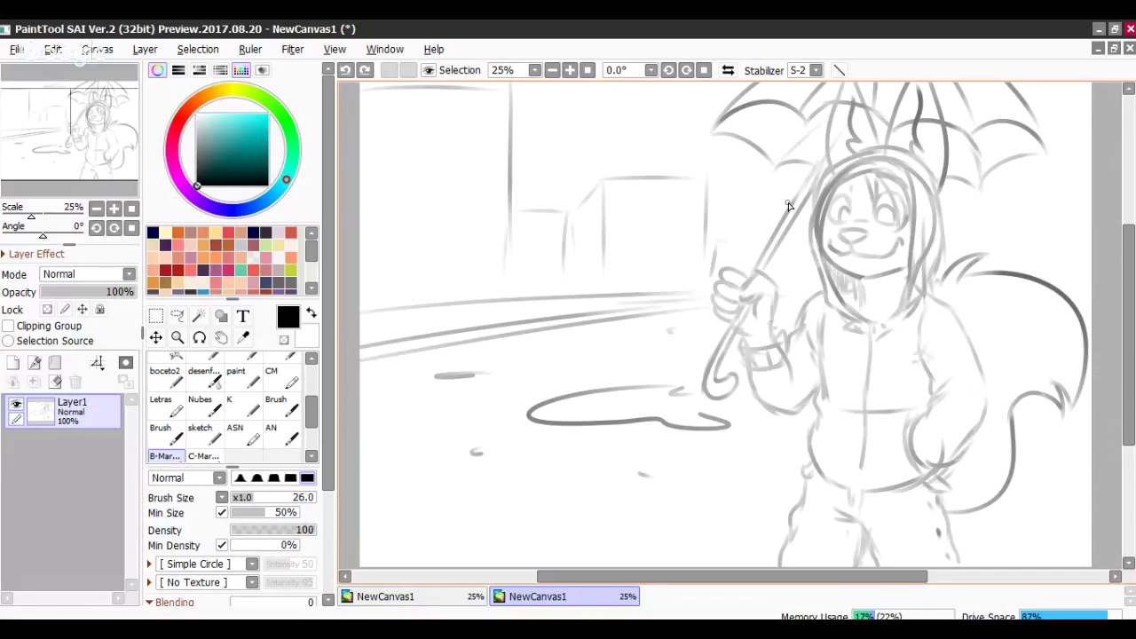
pyautogui.click(114, 208)
pyautogui.click(96, 207)
pyautogui.click(96, 208)
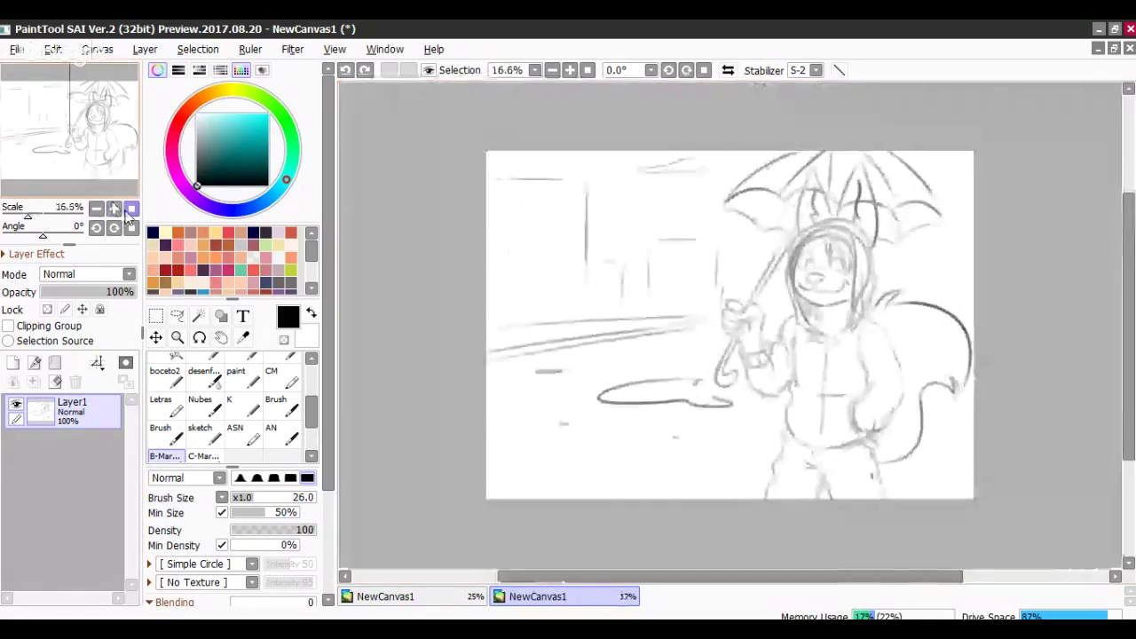
pyautogui.click(113, 208)
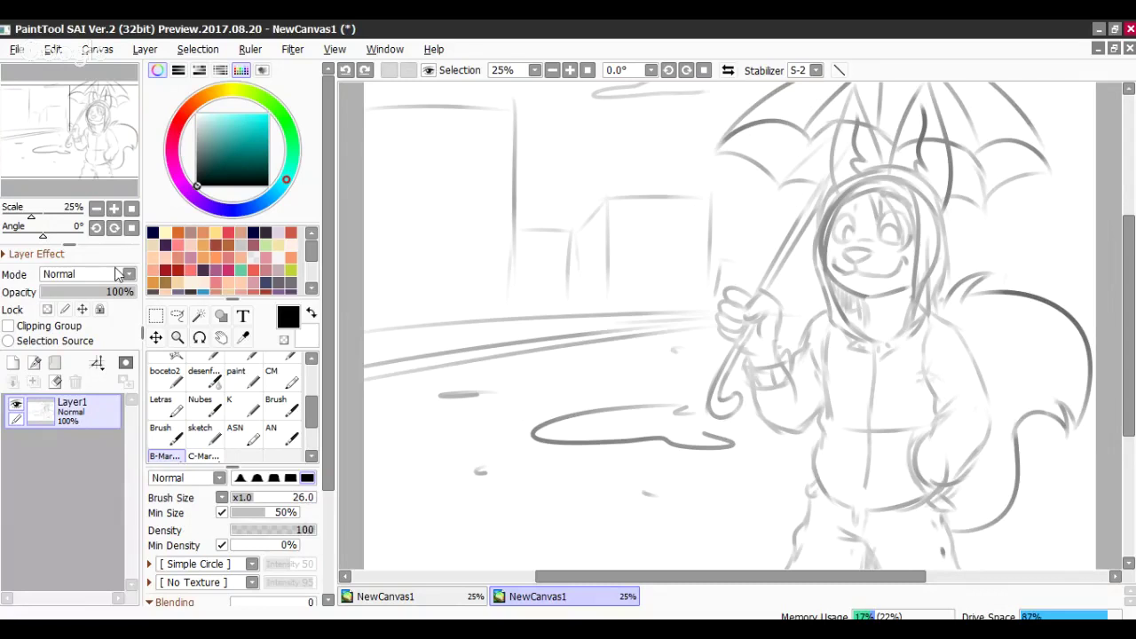
pyautogui.click(132, 209)
pyautogui.click(114, 208)
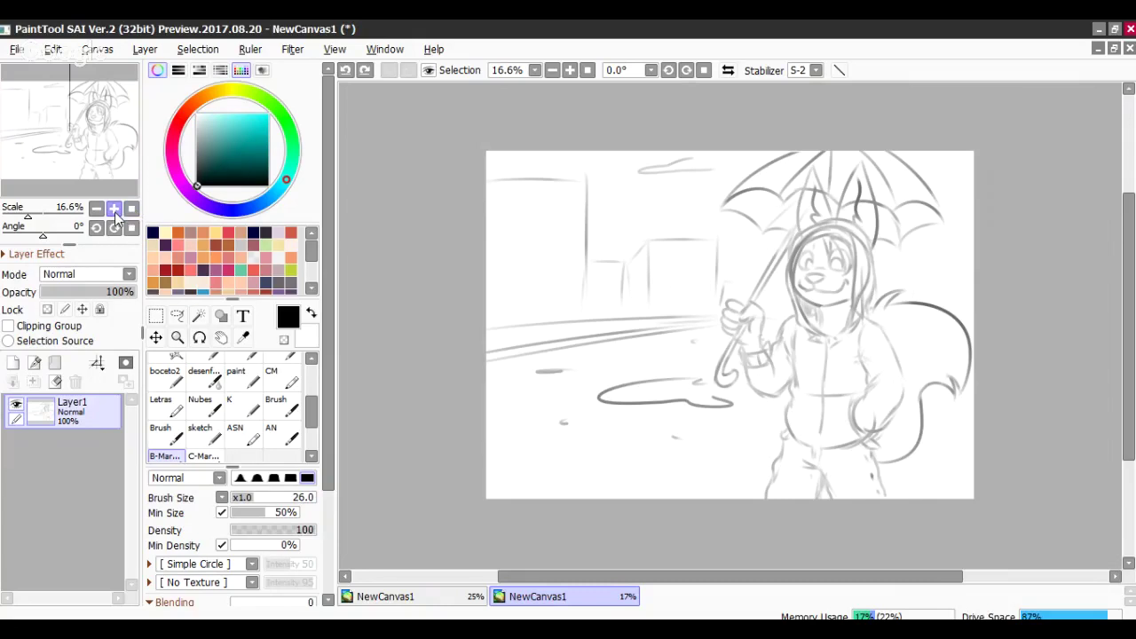
pyautogui.click(115, 211)
pyautogui.click(96, 208)
pyautogui.click(114, 209)
pyautogui.click(114, 208)
pyautogui.click(114, 208)
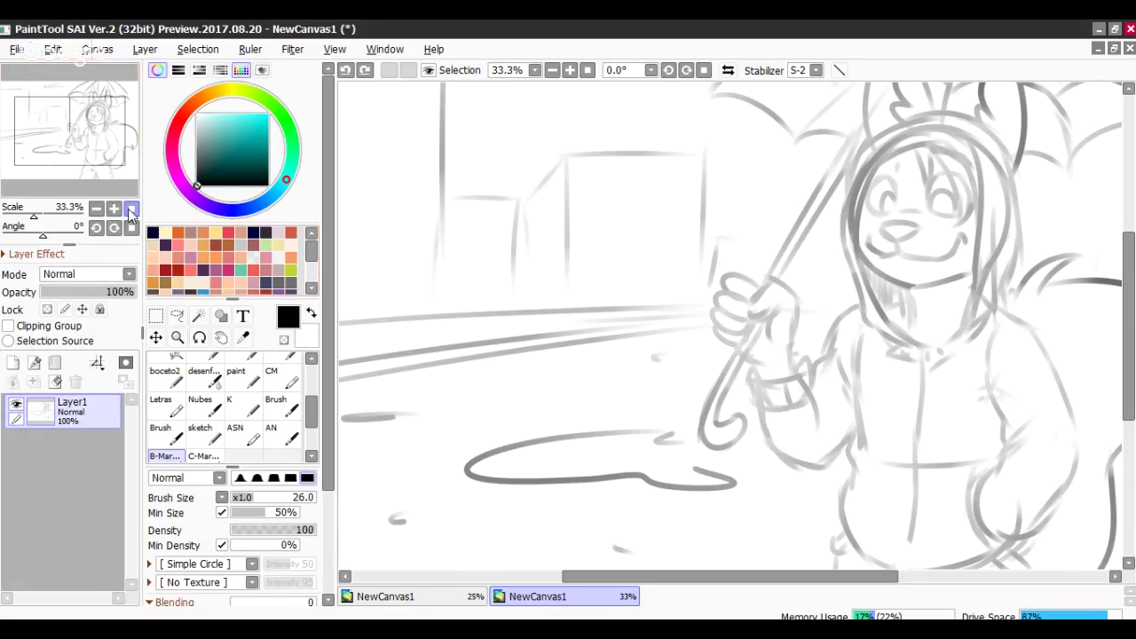
pyautogui.click(97, 209)
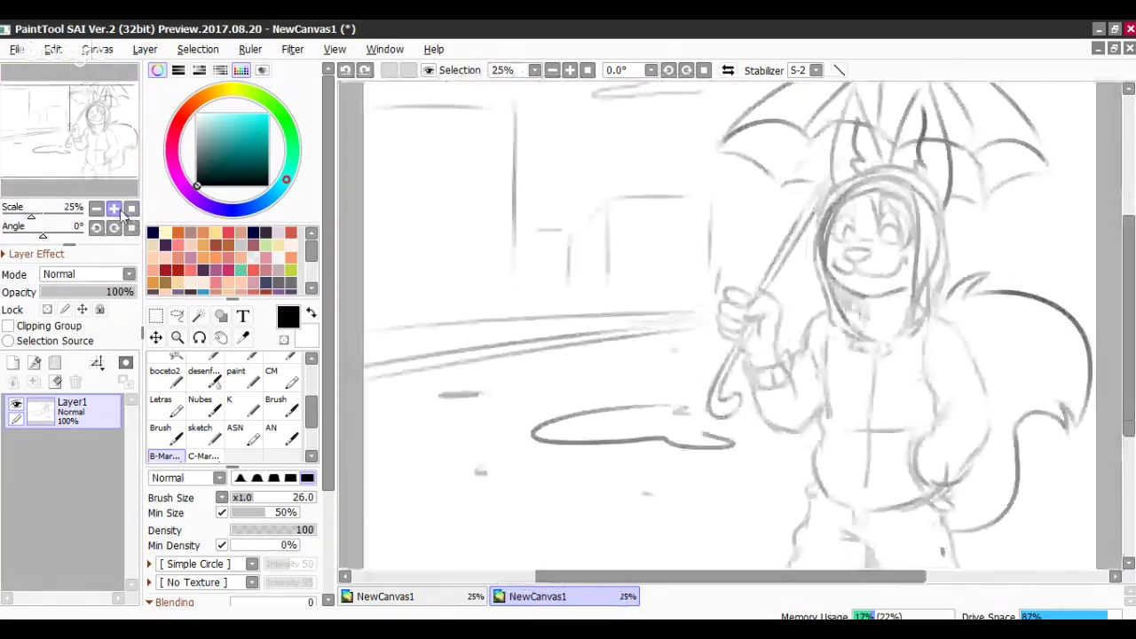
# - Sketch a small boxy building behind the umbrella hand and shaft, undoing the last stray mark
pyautogui.click(116, 209)
pyautogui.moveTo(99, 145); pyautogui.dragTo(124, 141)
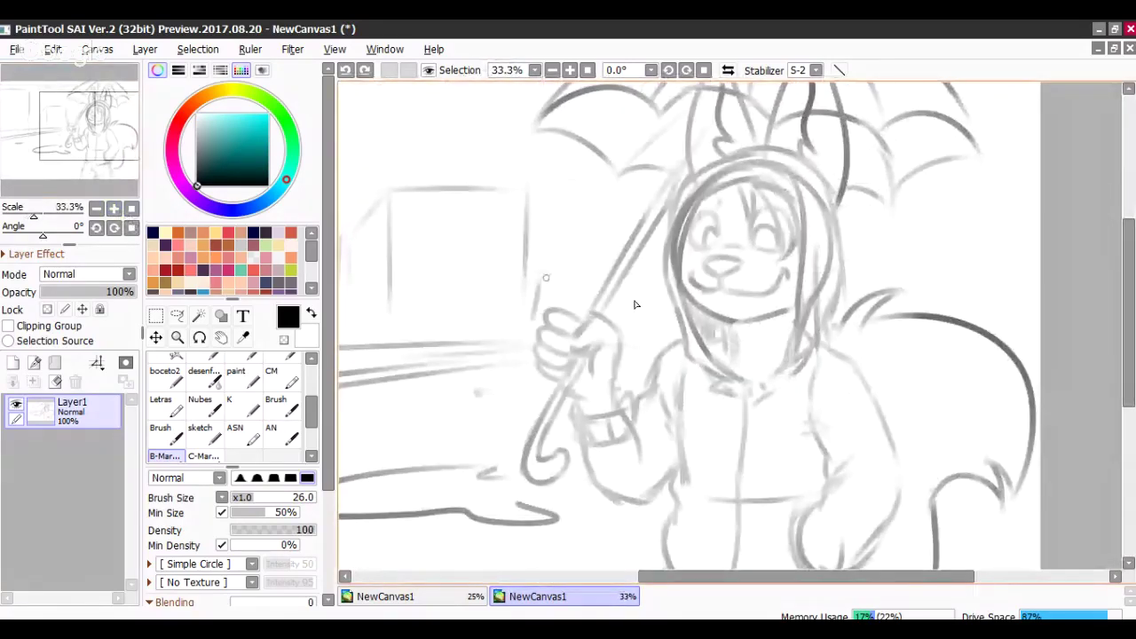
pyautogui.moveTo(537, 295)
pyautogui.mouseDown()
pyautogui.moveTo(544, 252)
pyautogui.moveTo(593, 248)
pyautogui.moveTo(561, 252)
pyautogui.mouseUp()
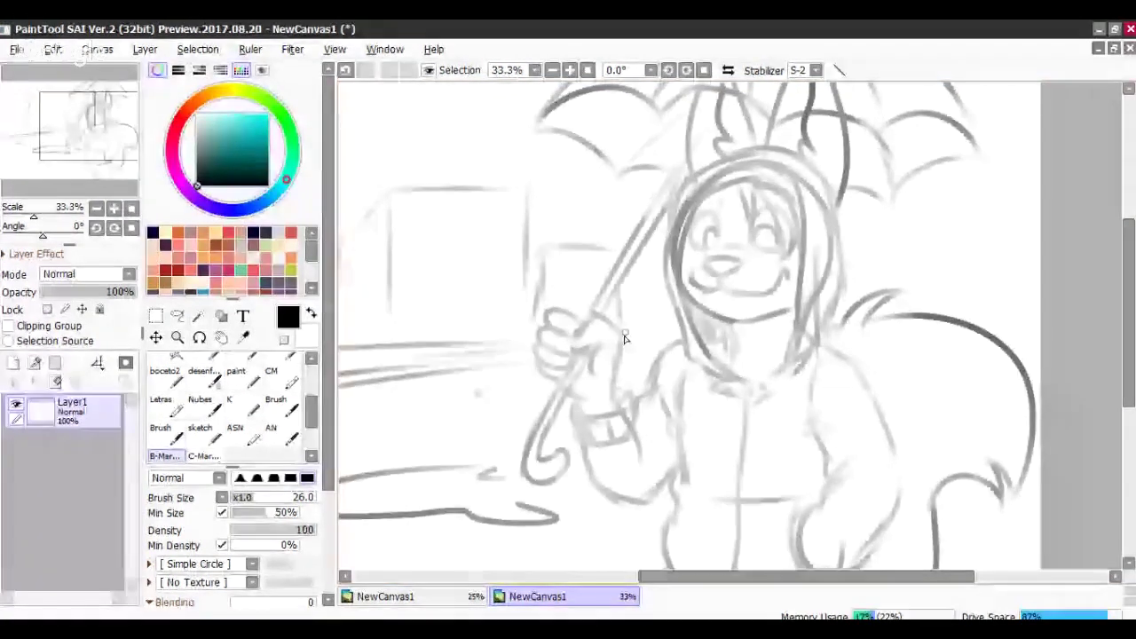
pyautogui.hotkey('ctrl', '-')
pyautogui.hotkey('ctrl', '-')
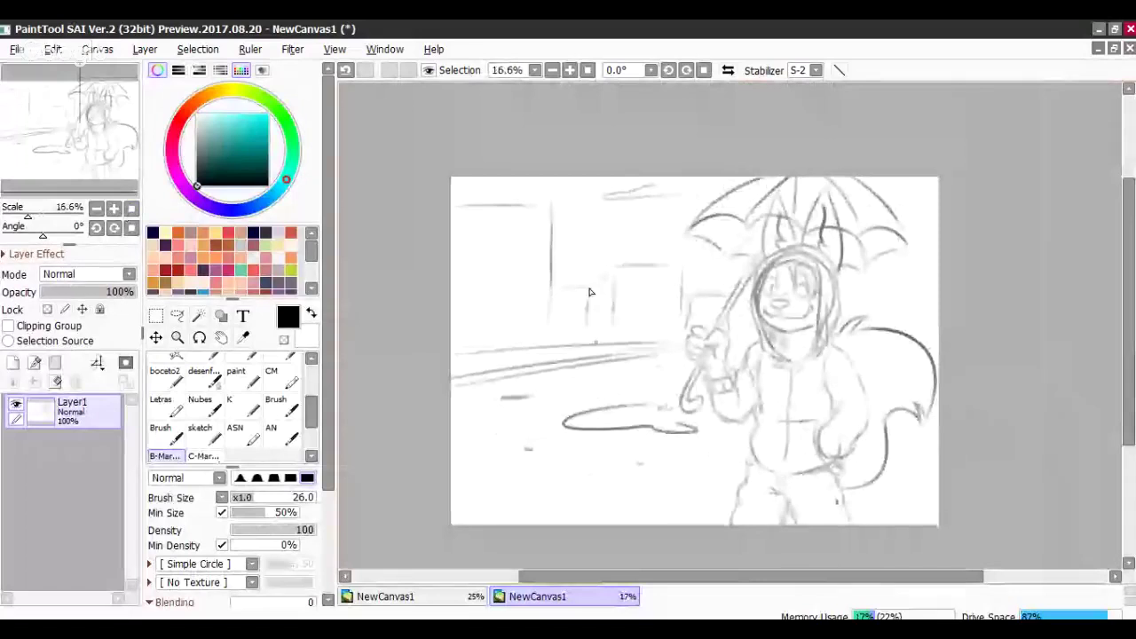
pyautogui.hotkey('ctrl', 'z')
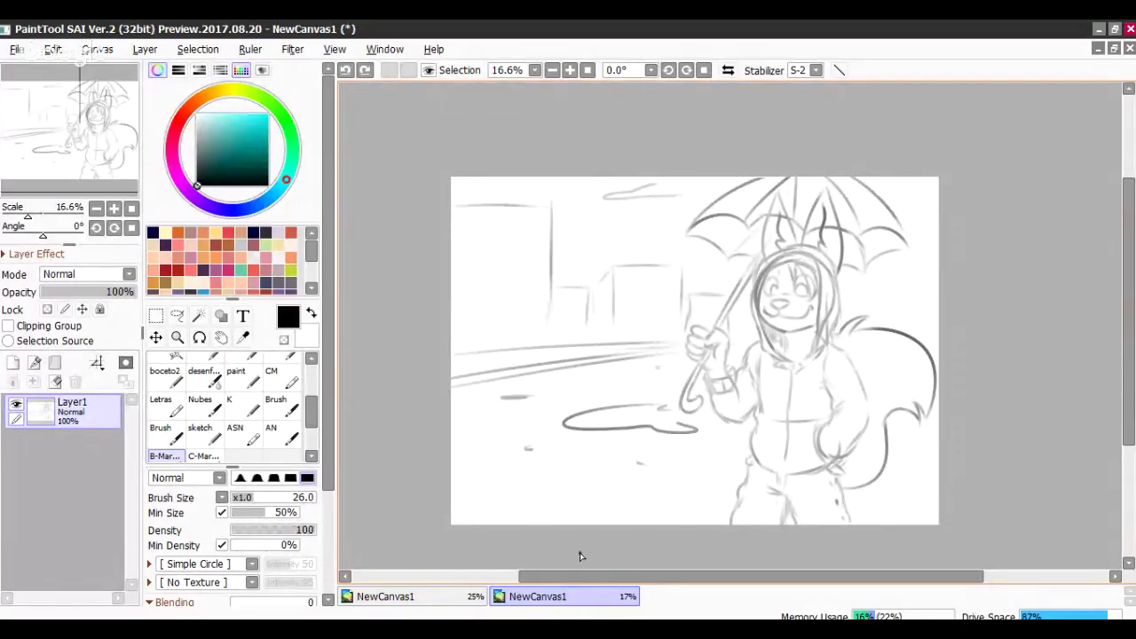
# - Add short slanted rain strokes across the sky and buildings and small splash marks around the puddle and ground
pyautogui.moveTo(623, 178); pyautogui.dragTo(611, 195)
pyautogui.moveTo(497, 232); pyautogui.dragTo(512, 282)
pyautogui.moveTo(596, 387); pyautogui.dragTo(594, 396)
pyautogui.moveTo(480, 334); pyautogui.dragTo(480, 351)
pyautogui.moveTo(490, 328); pyautogui.dragTo(489, 344)
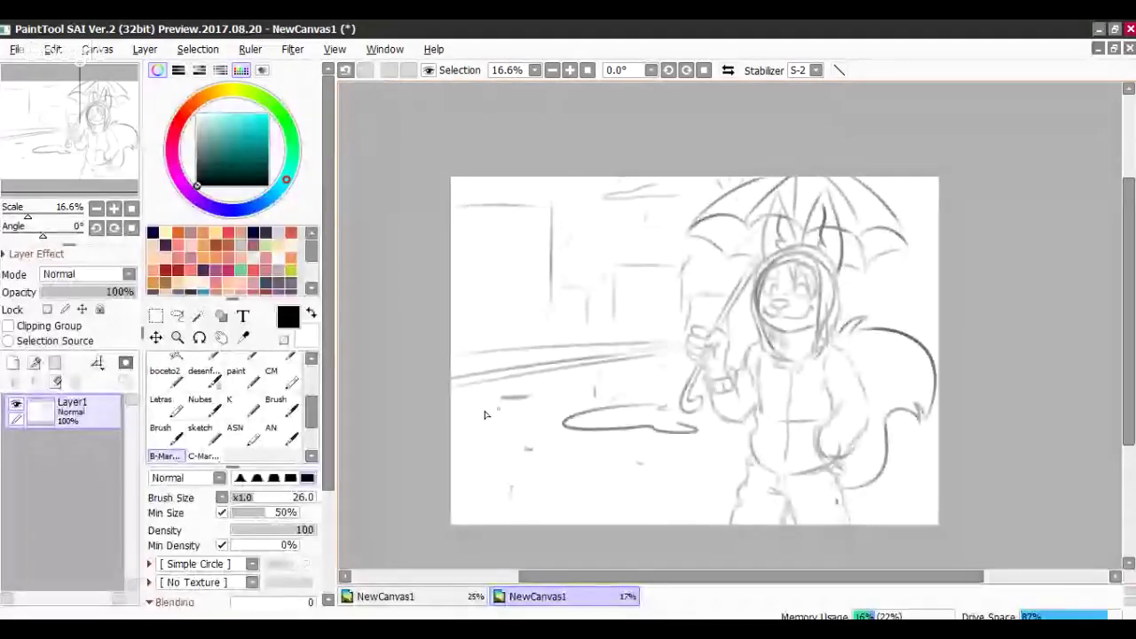
# - Fade the sketch layer to 38% opacity and add one empty layer above it and another below it
pyautogui.moveTo(133, 292); pyautogui.dragTo(77, 292)
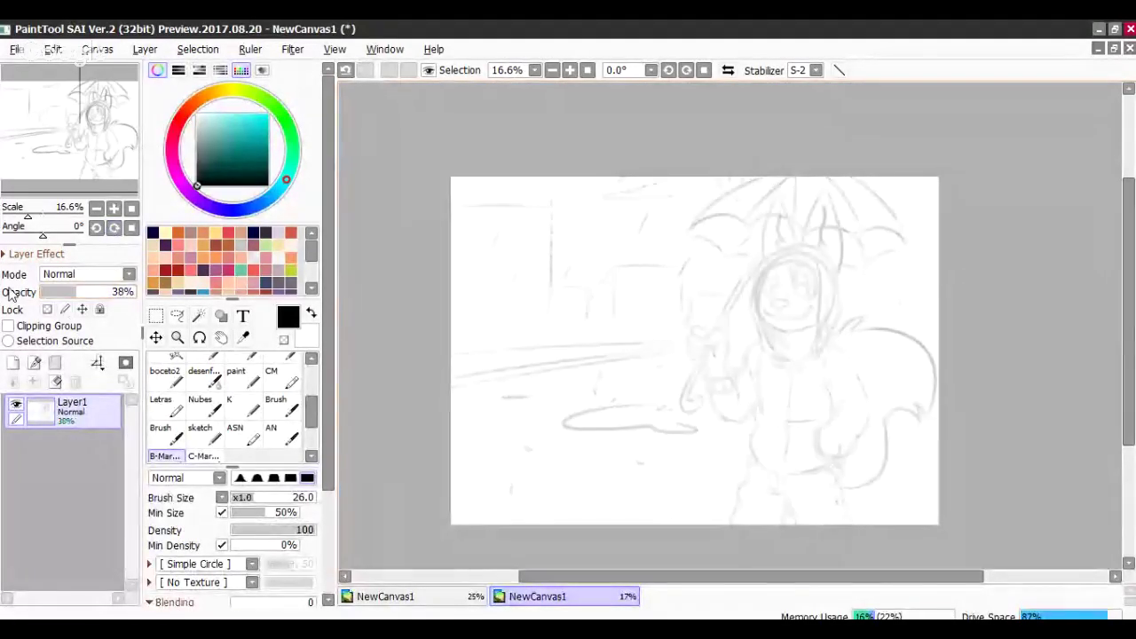
pyautogui.click(13, 362)
pyautogui.scroll(2, 310, 383)
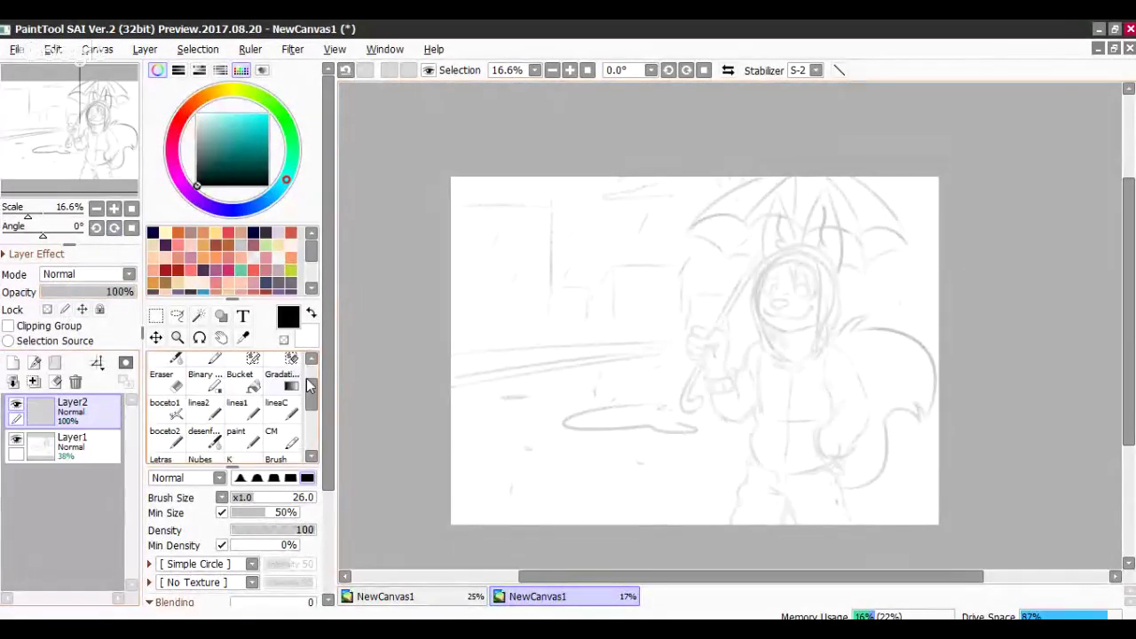
pyautogui.click(236, 408)
pyautogui.click(114, 207)
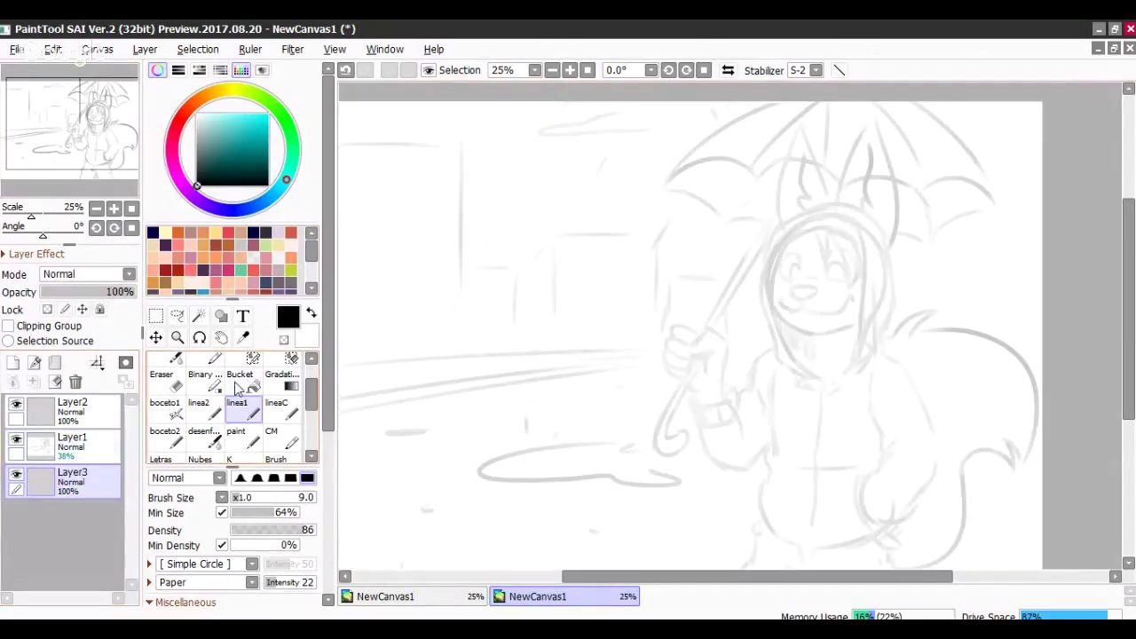
# - Fill the bottom layer with grey using the Bucket and set that layer's opacity to 25%
pyautogui.click(238, 382)
pyautogui.moveTo(199, 141); pyautogui.dragTo(176, 130)
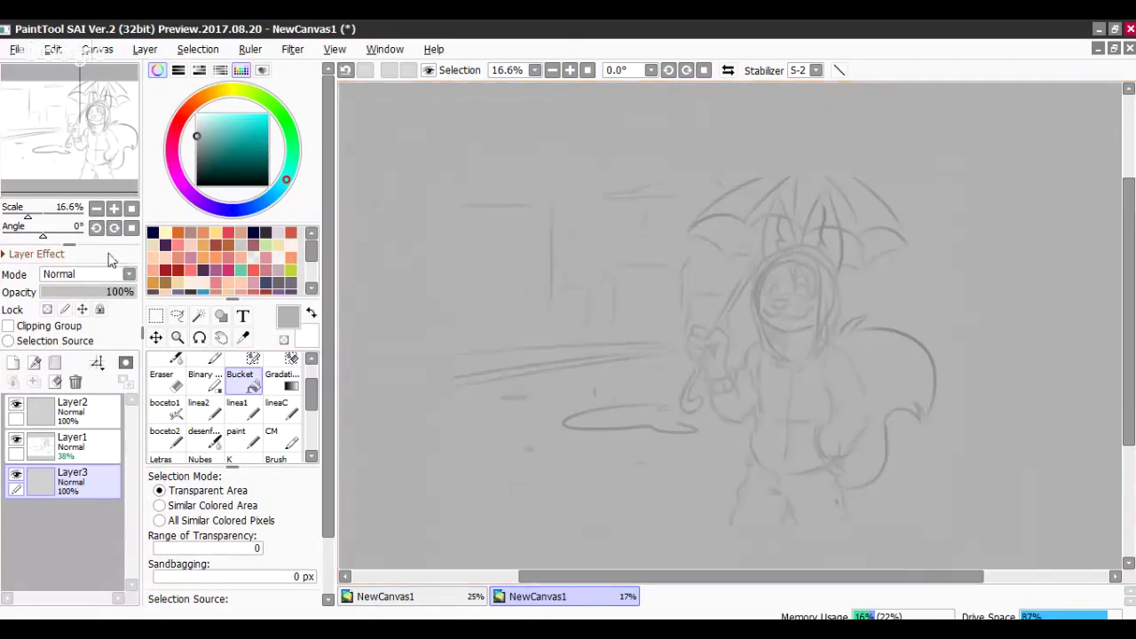
pyautogui.click(101, 292)
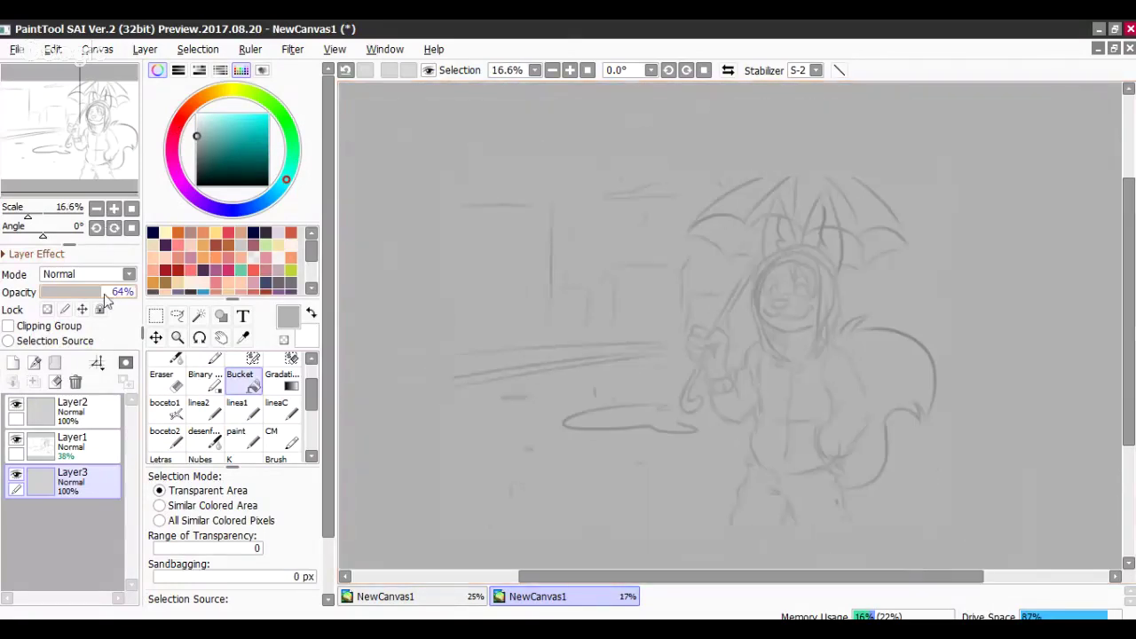
pyautogui.click(64, 292)
# - Set the sketch layer's opacity to 85% and refill the bottom layer with teal, replacing that with a muted grey-blue
pyautogui.click(77, 440)
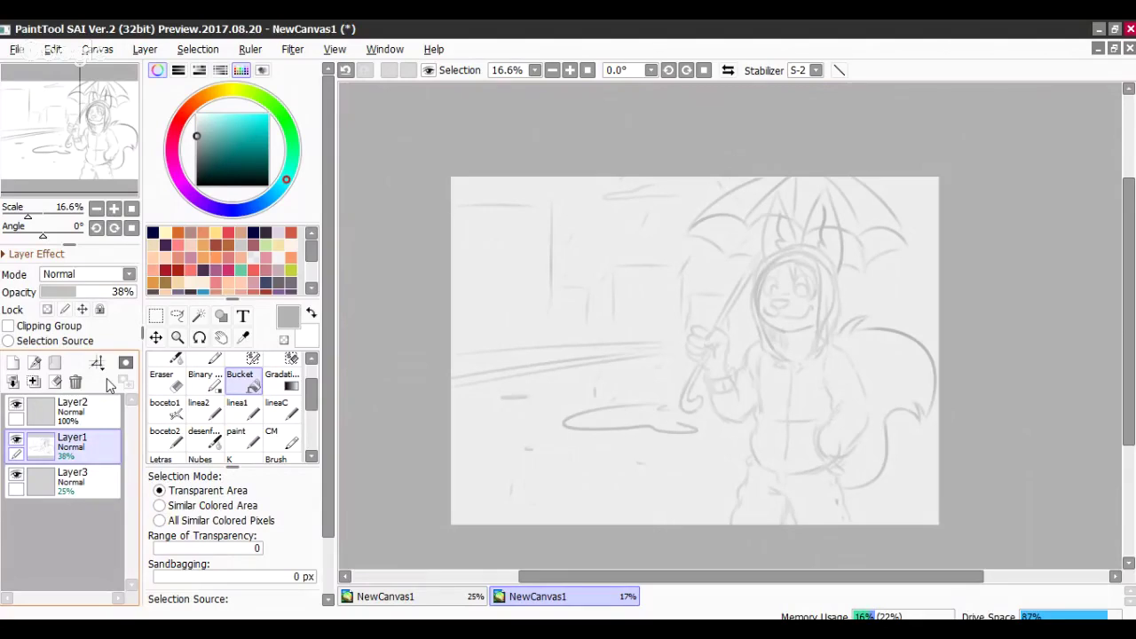
pyautogui.click(121, 292)
pyautogui.click(77, 476)
pyautogui.click(214, 125)
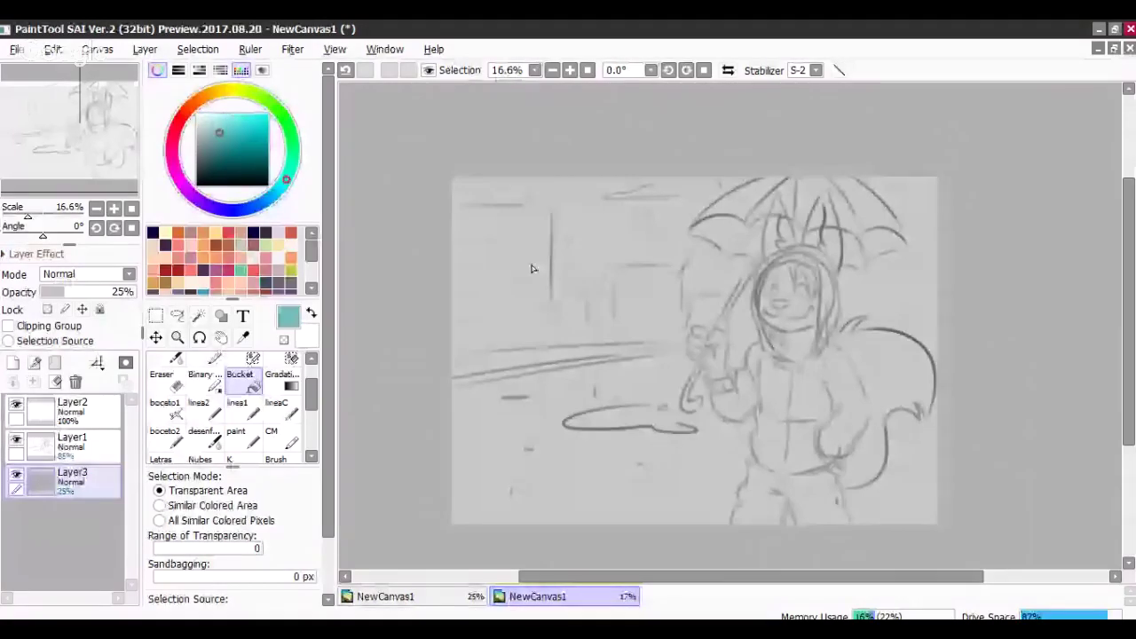
pyautogui.click(530, 264)
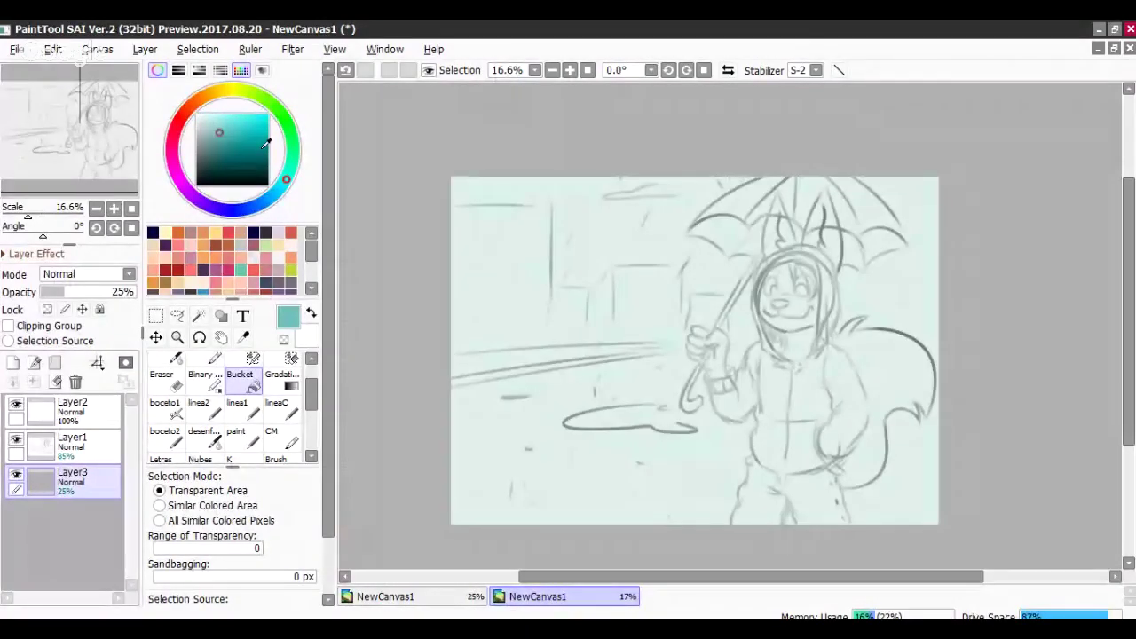
pyautogui.click(200, 131)
pyautogui.click(488, 231)
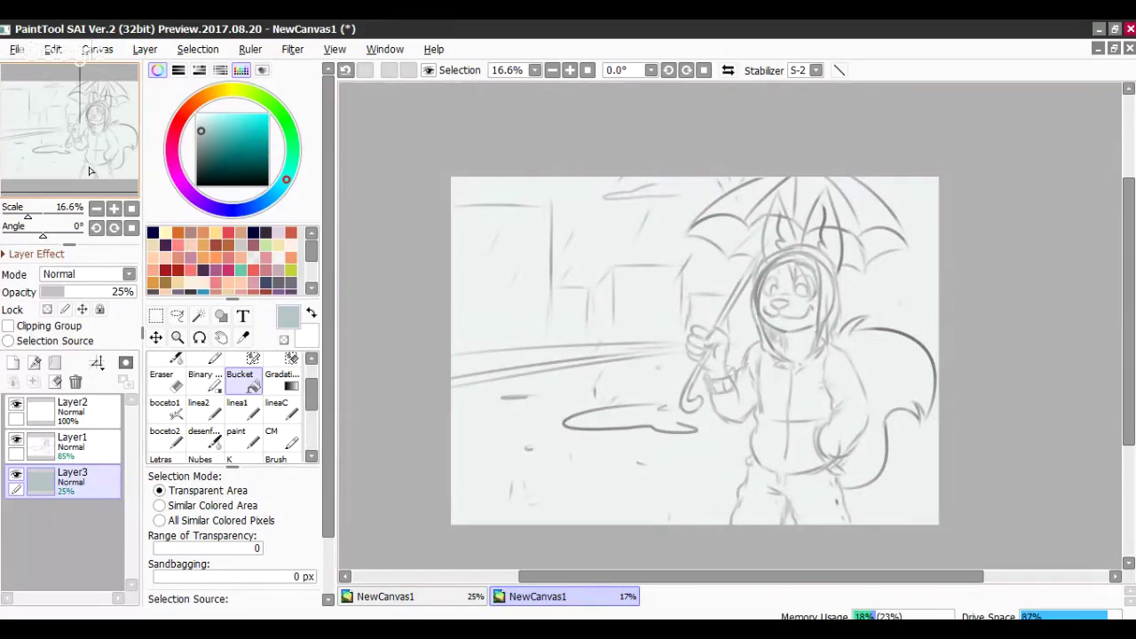
# - Prepare the linea1 brush in black on the empty top layer and fade the sketch layer to 47% opacity
pyautogui.click(116, 208)
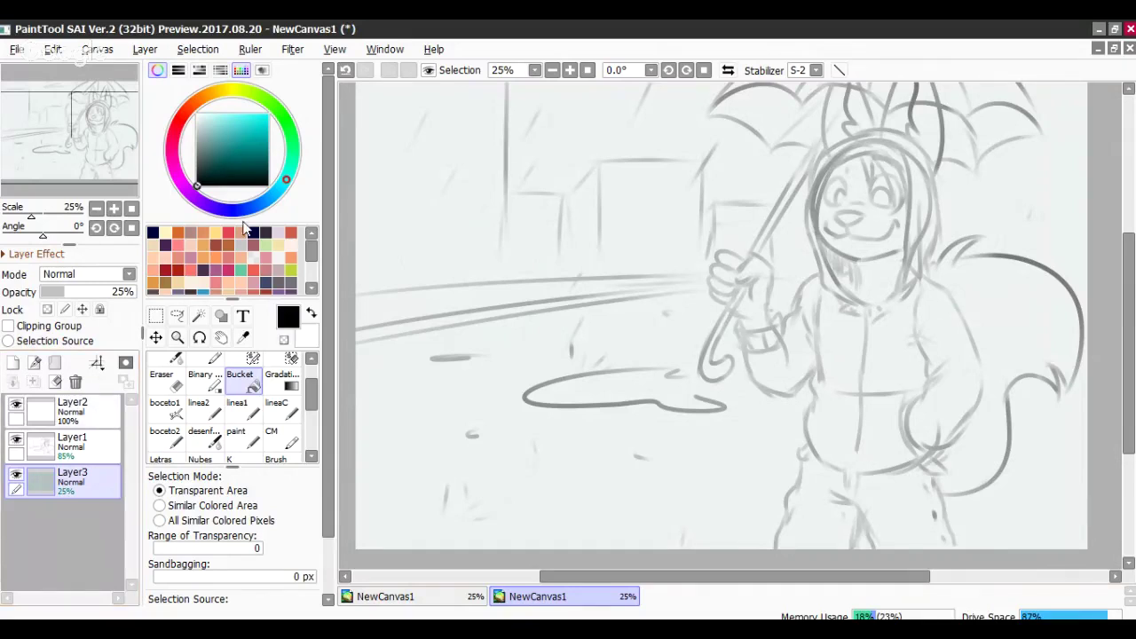
pyautogui.click(135, 213)
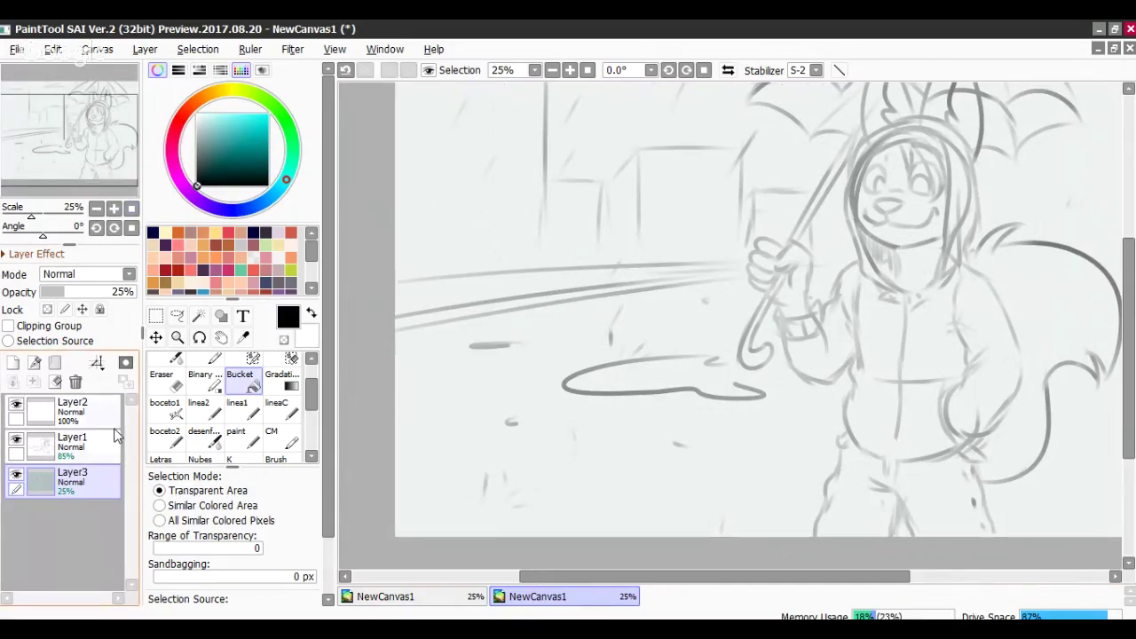
pyautogui.click(98, 414)
pyautogui.click(241, 408)
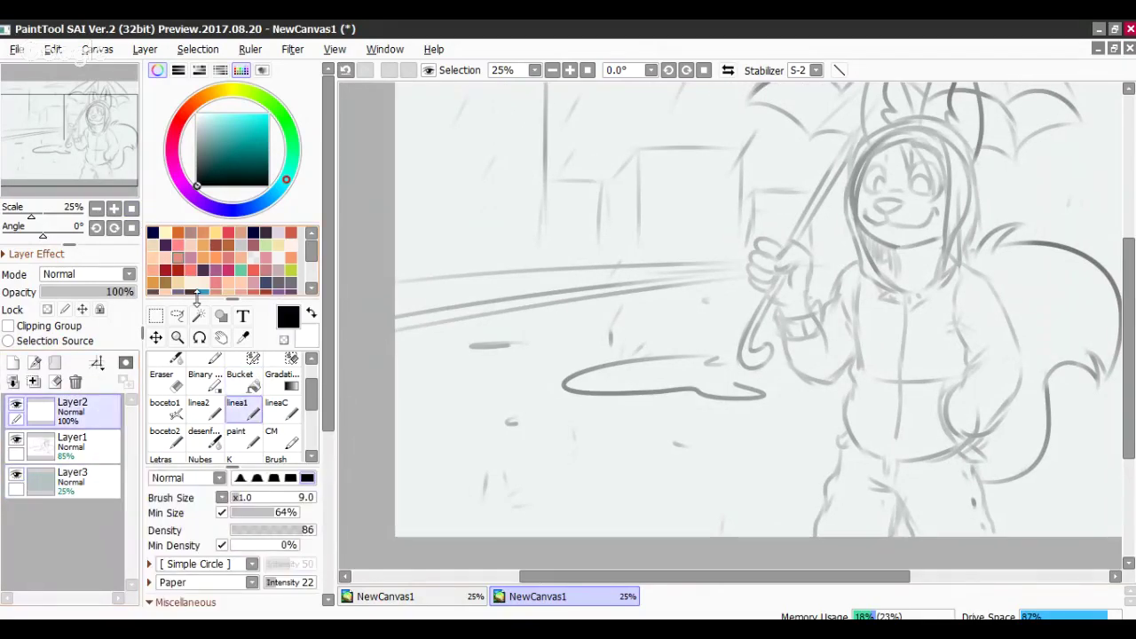
pyautogui.moveTo(64, 141); pyautogui.dragTo(72, 117)
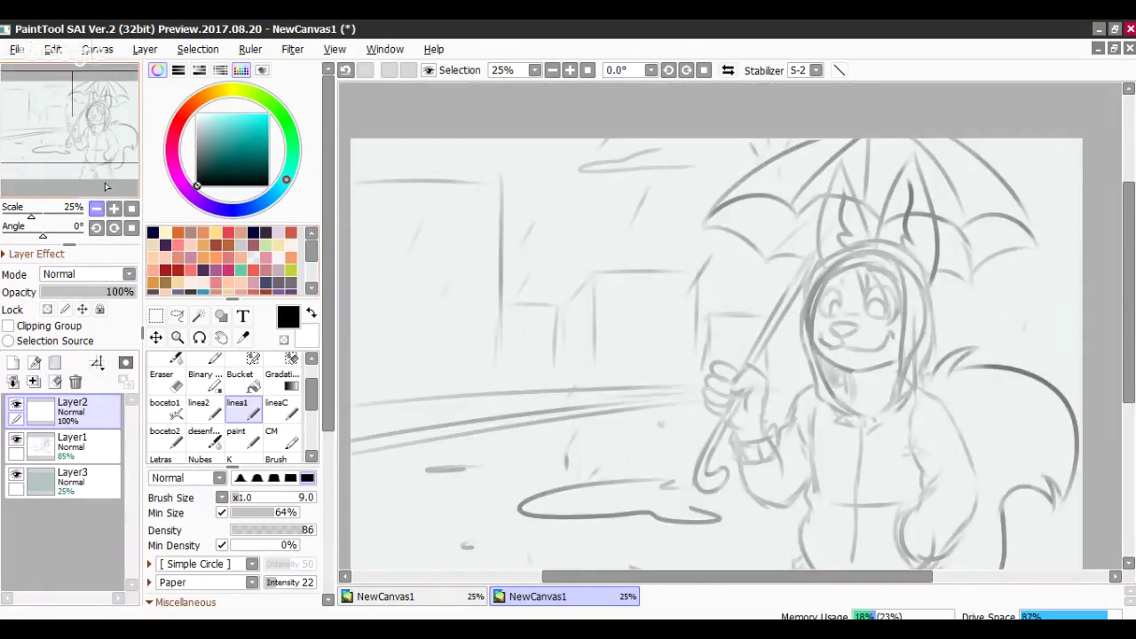
pyautogui.click(72, 446)
pyautogui.moveTo(121, 292); pyautogui.dragTo(85, 292)
pyautogui.click(89, 413)
# - Try inking the inner edge of the hood opening with brush sizes 9 and 11, undoing both strokes
pyautogui.click(113, 209)
pyautogui.moveTo(110, 185)
pyautogui.mouseDown()
pyautogui.moveTo(135, 197)
pyautogui.moveTo(105, 179)
pyautogui.mouseUp()
pyautogui.click(114, 208)
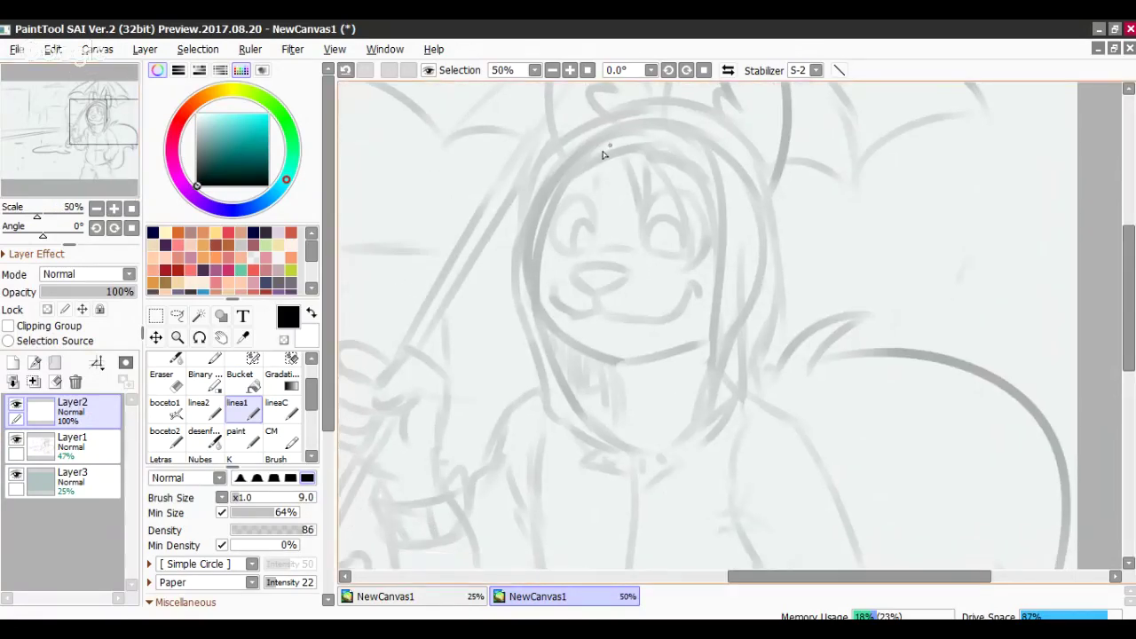
pyautogui.moveTo(607, 146); pyautogui.dragTo(554, 240)
pyautogui.hotkey('ctrl', 'z')
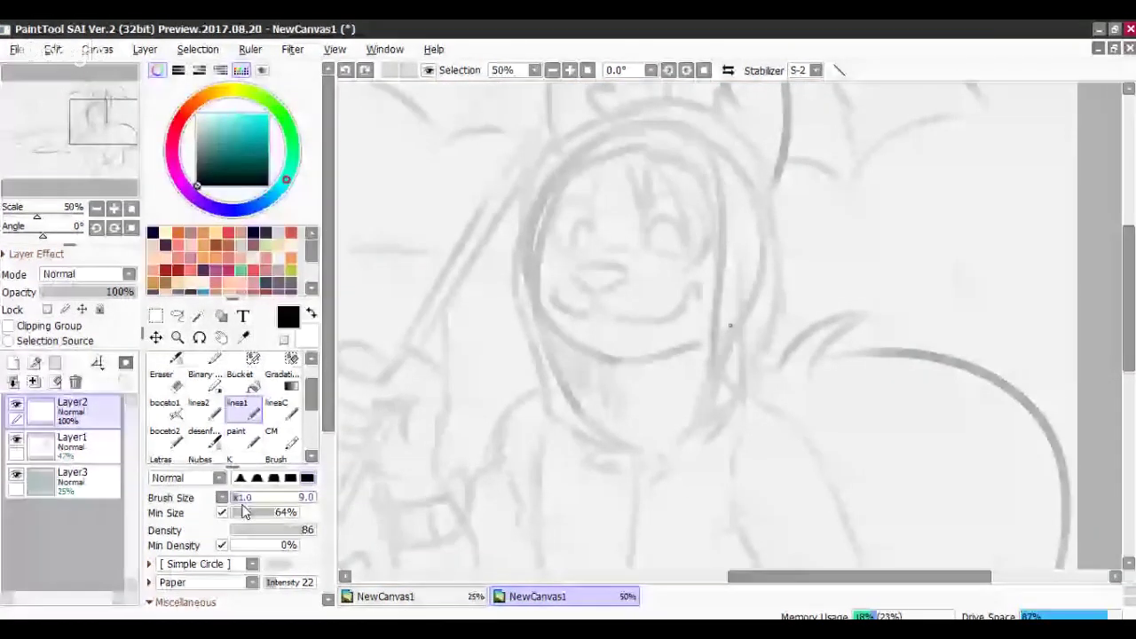
pyautogui.click(243, 498)
pyautogui.click(239, 497)
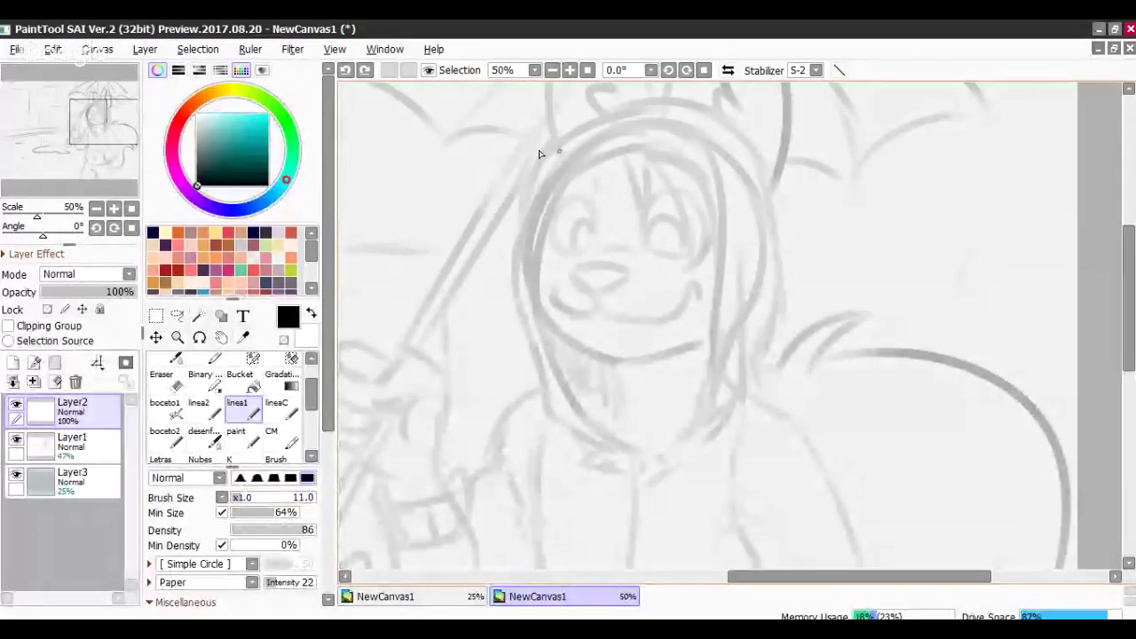
pyautogui.moveTo(630, 146)
pyautogui.mouseDown()
pyautogui.moveTo(532, 292)
pyautogui.moveTo(542, 326)
pyautogui.mouseUp()
pyautogui.hotkey('ctrl', 'z')
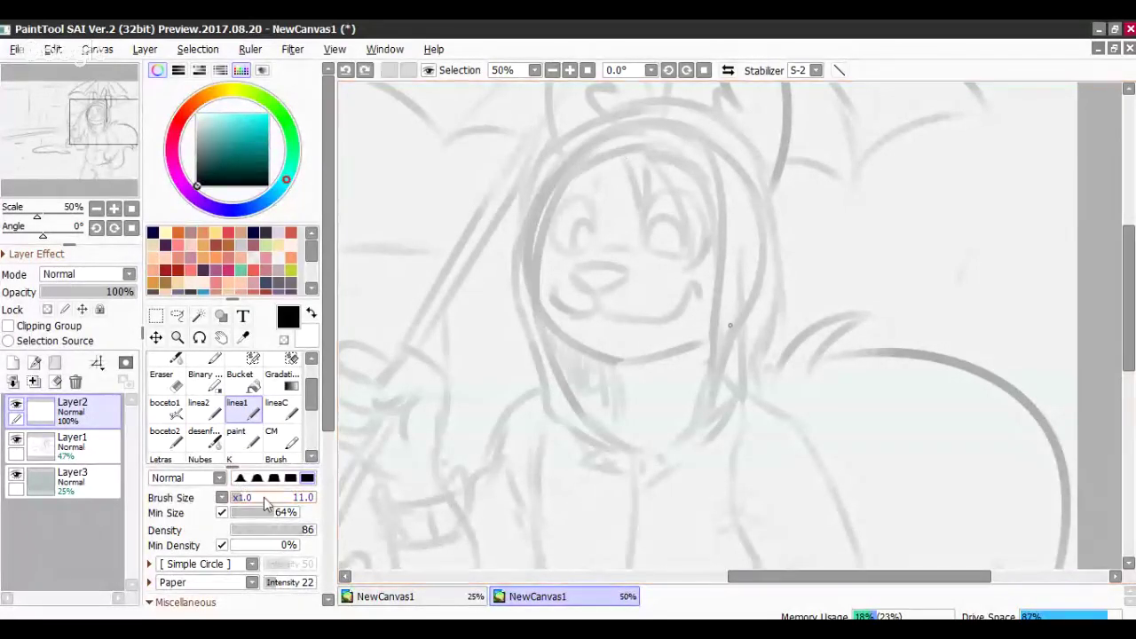
# - Set the brush size to 15 and ink the hood opening's inner edge from the forehead down past the chin, undoing the first stroke
pyautogui.click(264, 496)
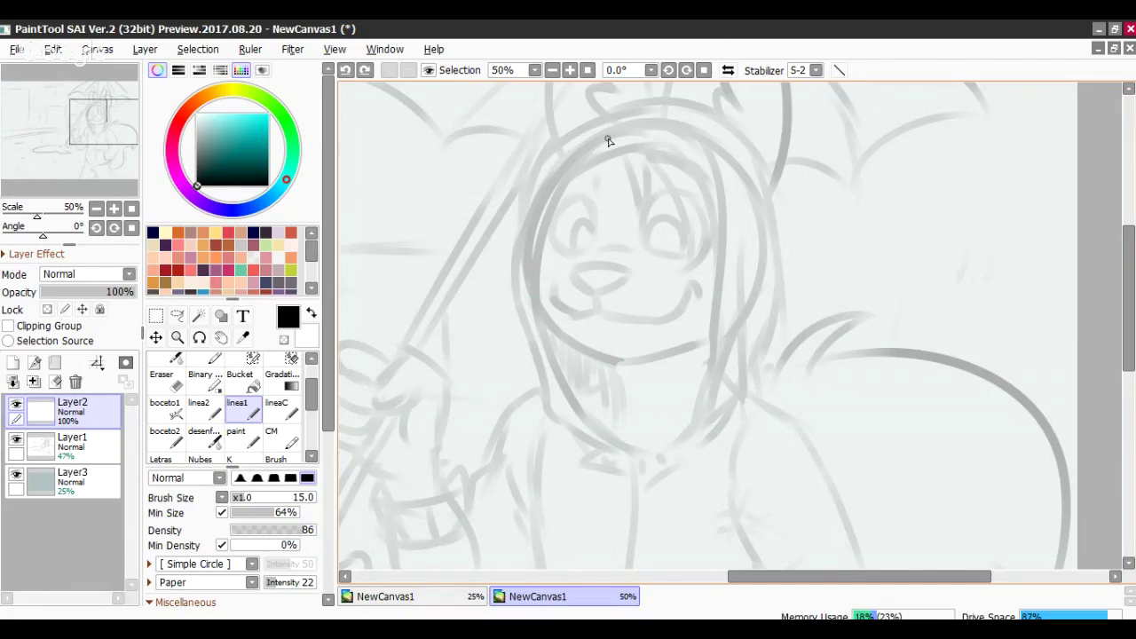
pyautogui.moveTo(601, 157); pyautogui.dragTo(535, 263)
pyautogui.hotkey('ctrl', 'z')
pyautogui.moveTo(601, 157)
pyautogui.mouseDown()
pyautogui.moveTo(559, 197)
pyautogui.moveTo(536, 284)
pyautogui.moveTo(581, 415)
pyautogui.mouseUp()
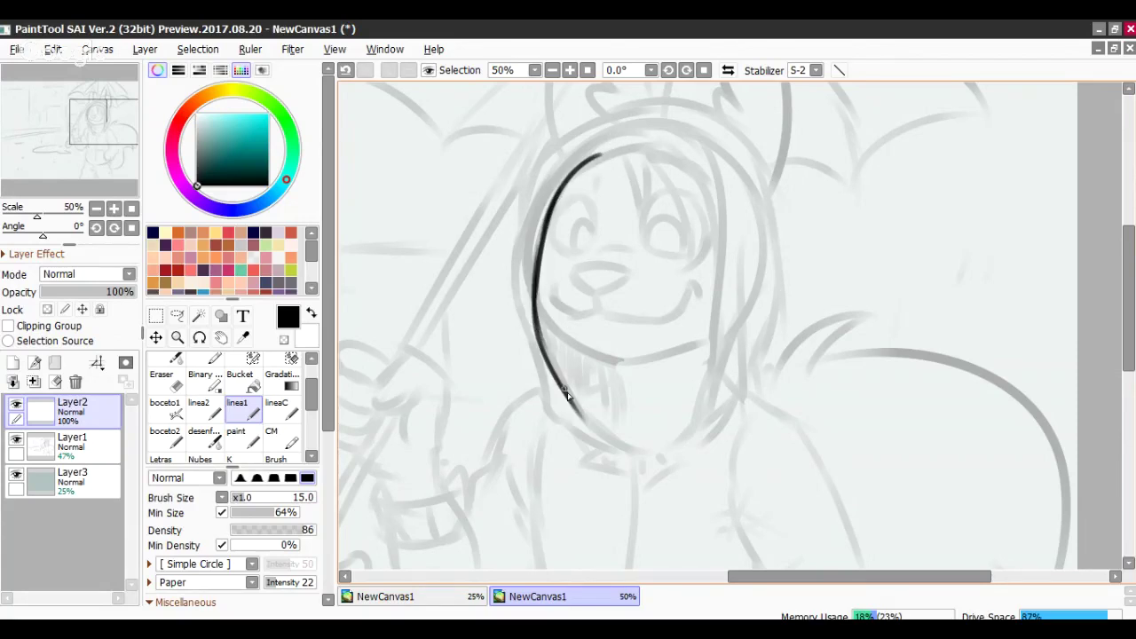
# - Re-ink the hood opening's lower edge down to the point below the chin and up the opposite side, undoing a surplus stroke
pyautogui.hotkey('ctrl', 'z')
pyautogui.moveTo(535, 310)
pyautogui.mouseDown()
pyautogui.moveTo(600, 430)
pyautogui.moveTo(640, 450)
pyautogui.moveTo(707, 400)
pyautogui.mouseUp()
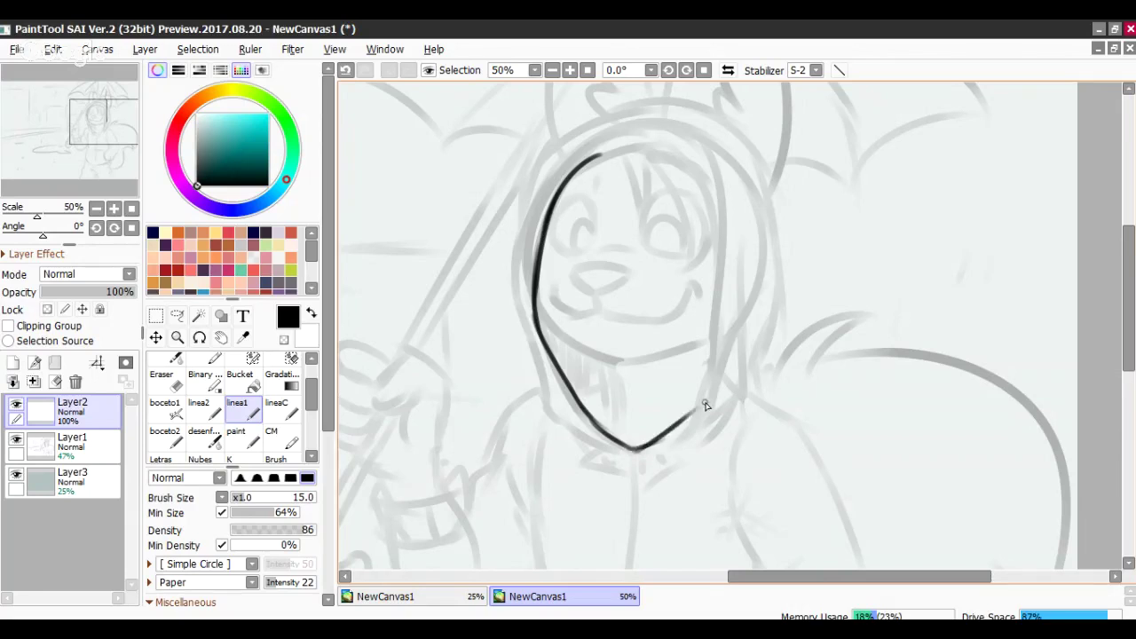
pyautogui.moveTo(661, 436)
pyautogui.mouseDown()
pyautogui.moveTo(690, 410)
pyautogui.moveTo(721, 316)
pyautogui.mouseUp()
pyautogui.moveTo(707, 374); pyautogui.dragTo(723, 271)
pyautogui.hotkey('ctrl', 'z')
# - Ink the top arc of the hood opening over the forehead, undoing and redrawing the curve until it follows the sketch
pyautogui.moveTo(582, 167)
pyautogui.mouseDown()
pyautogui.moveTo(626, 143)
pyautogui.moveTo(604, 162)
pyautogui.moveTo(678, 166)
pyautogui.mouseUp()
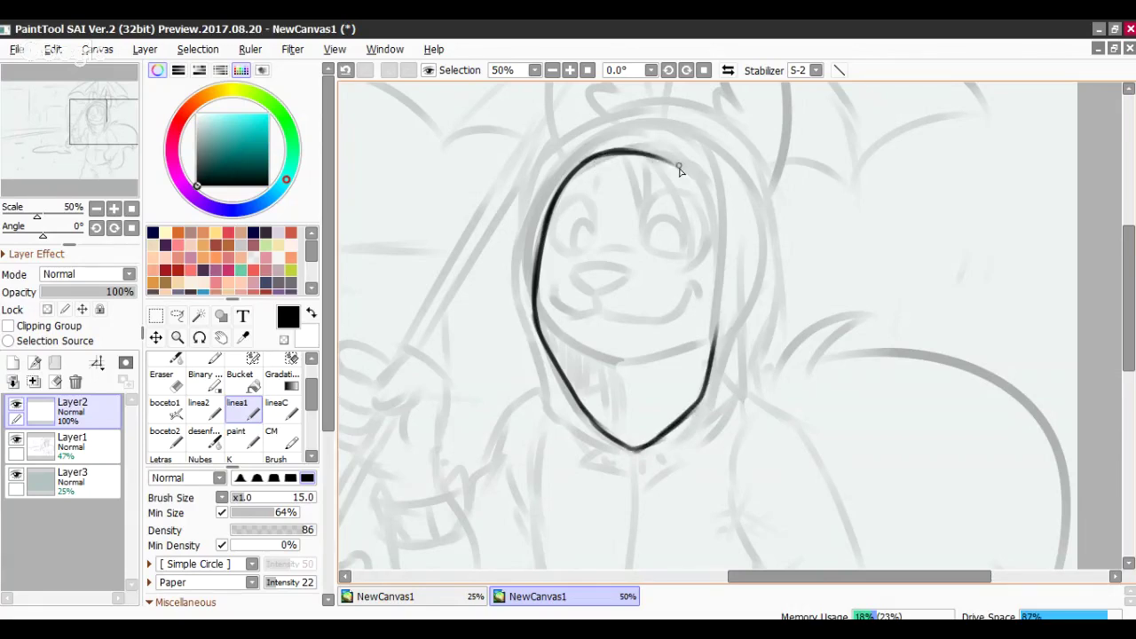
pyautogui.hotkey('ctrl', 'z')
pyautogui.hotkey('ctrl', 'z')
pyautogui.moveTo(588, 165)
pyautogui.mouseDown()
pyautogui.moveTo(650, 154)
pyautogui.moveTo(700, 168)
pyautogui.moveTo(720, 236)
pyautogui.moveTo(714, 293)
pyautogui.mouseUp()
pyautogui.hotkey('ctrl', 'z')
pyautogui.hotkey('ctrl', 'z')
# - Close the hood opening's outline along its right side after undoing earlier attempts, and try a cheek line inside it, undoing that stroke
pyautogui.moveTo(720, 222); pyautogui.dragTo(714, 328)
pyautogui.hotkey('ctrl', 'z')
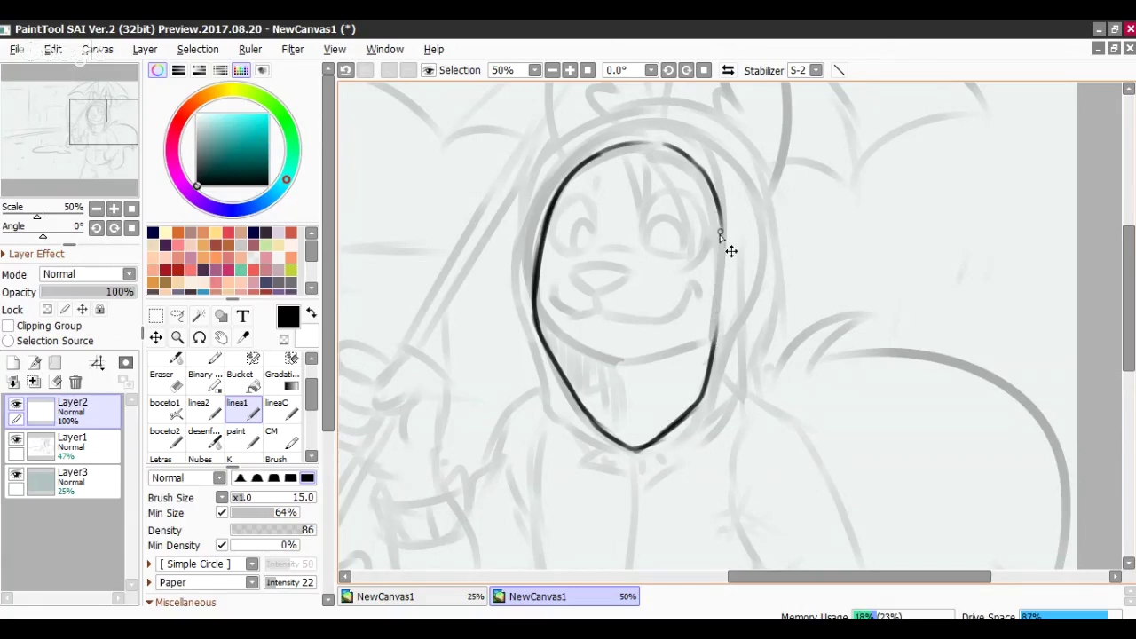
pyautogui.hotkey('ctrl', 'z')
pyautogui.moveTo(721, 225); pyautogui.dragTo(715, 333)
pyautogui.hotkey('ctrl', 'z')
pyautogui.moveTo(720, 225); pyautogui.dragTo(714, 335)
pyautogui.moveTo(538, 275); pyautogui.dragTo(562, 350)
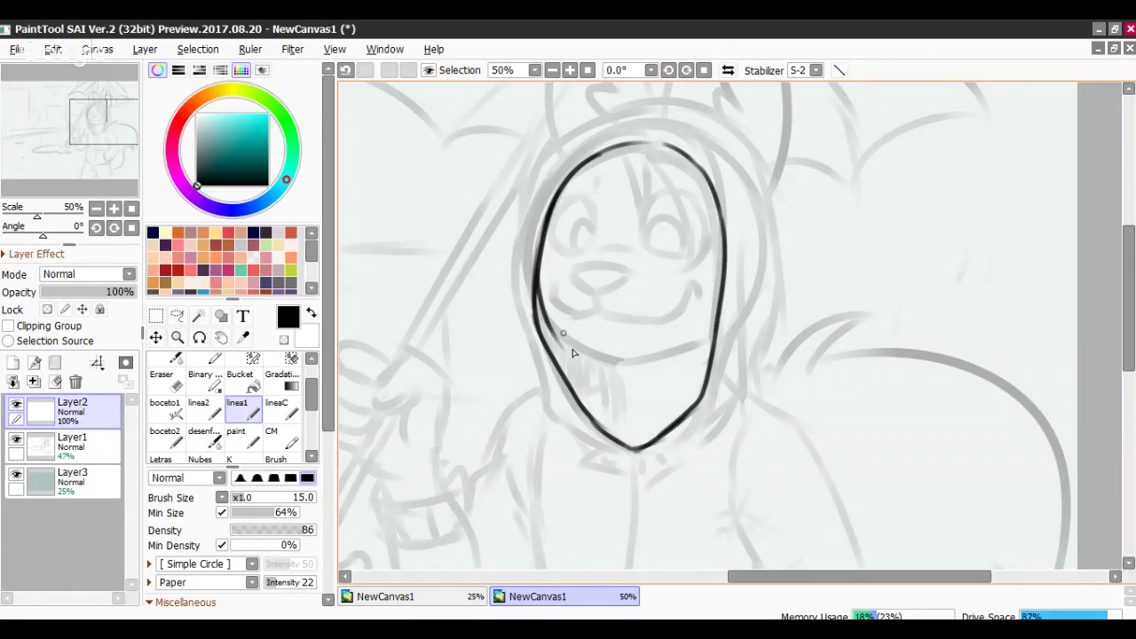
pyautogui.hotkey('ctrl', 'z')
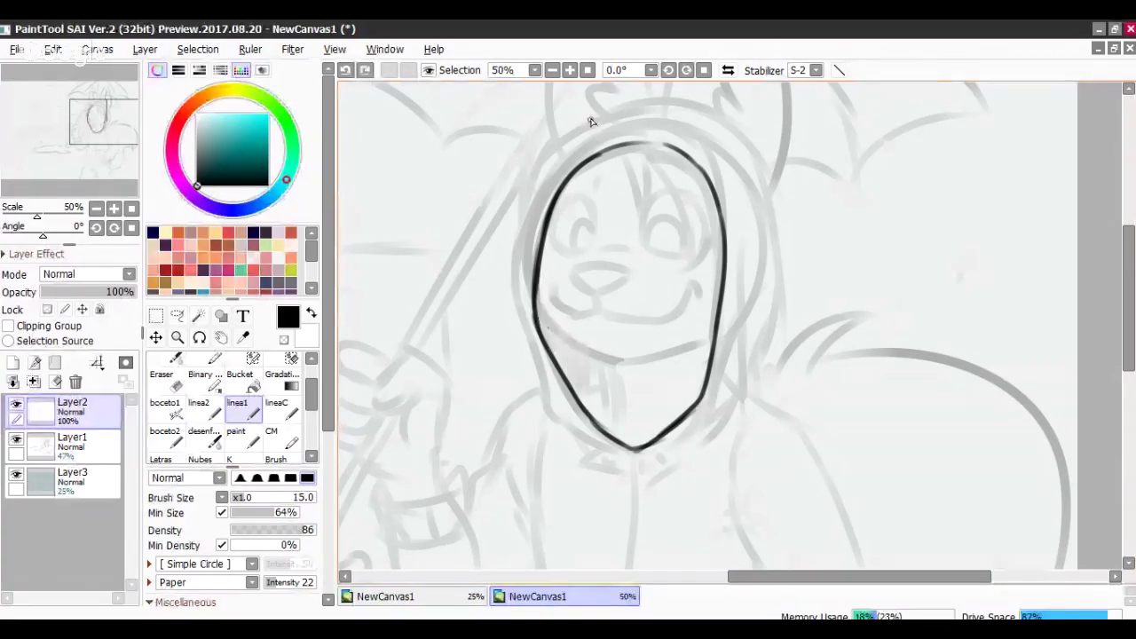
# - Ink the hood's outer edge from the upper left down past the cheek to beneath the chin, plus the short lower right edge
pyautogui.moveTo(606, 118)
pyautogui.mouseDown()
pyautogui.moveTo(635, 108)
pyautogui.moveTo(544, 157)
pyautogui.moveTo(525, 259)
pyautogui.mouseUp()
pyautogui.hotkey('ctrl', 'z')
pyautogui.moveTo(537, 190)
pyautogui.mouseDown()
pyautogui.moveTo(518, 312)
pyautogui.moveTo(555, 375)
pyautogui.mouseUp()
pyautogui.hotkey('ctrl', 'z')
pyautogui.moveTo(520, 312); pyautogui.dragTo(543, 383)
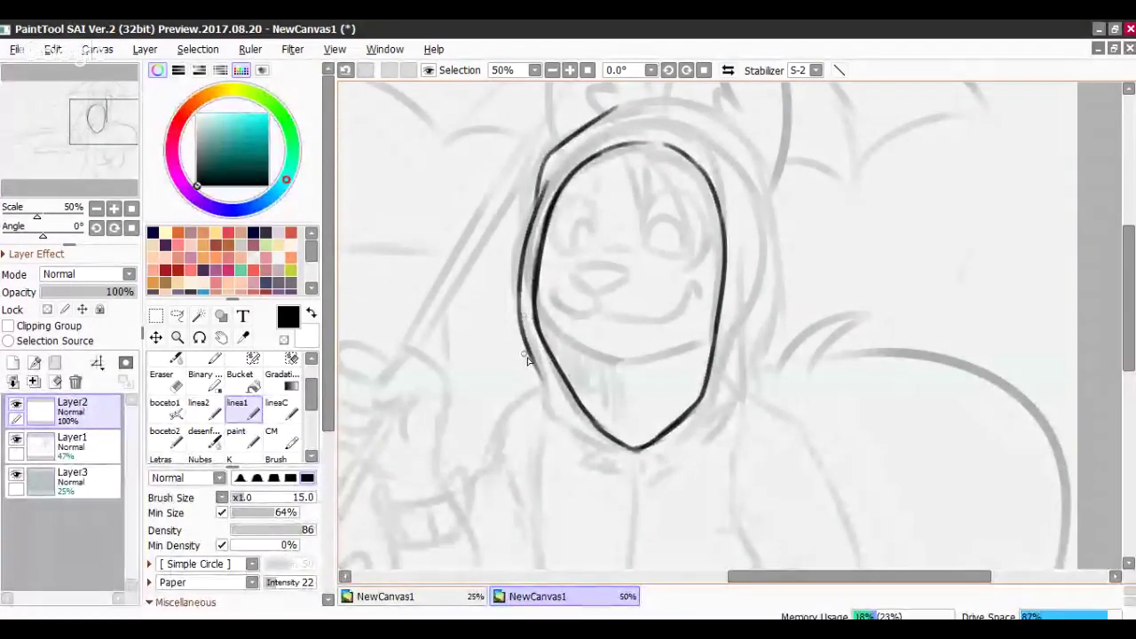
pyautogui.moveTo(524, 342)
pyautogui.mouseDown()
pyautogui.moveTo(562, 415)
pyautogui.moveTo(610, 448)
pyautogui.mouseUp()
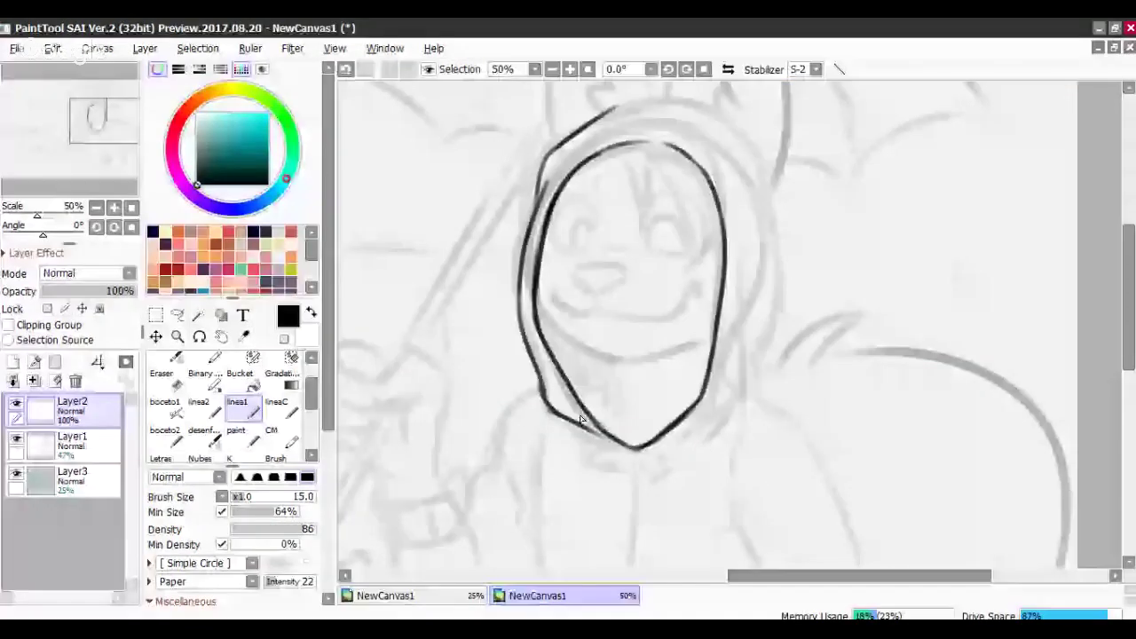
pyautogui.moveTo(538, 381)
pyautogui.mouseDown()
pyautogui.moveTo(592, 444)
pyautogui.moveTo(730, 417)
pyautogui.mouseUp()
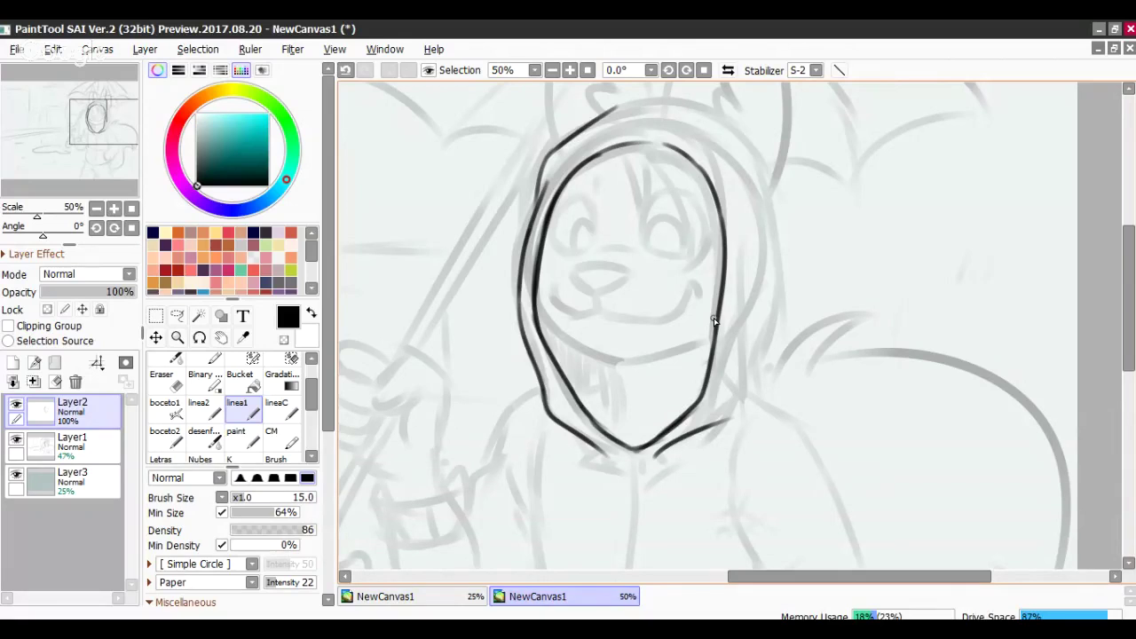
# - Extend the hood's outer outline over the top of the head between the ears, undoing the last overlapping stroke
pyautogui.click(96, 209)
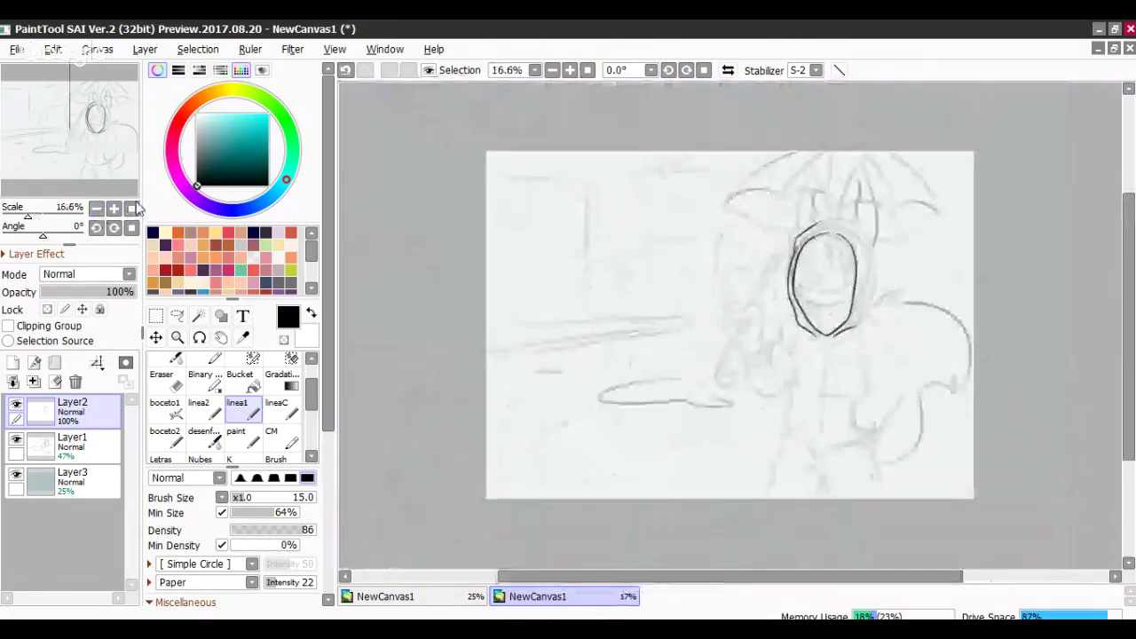
pyautogui.click(104, 126)
pyautogui.scroll(2, 104, 126)
pyautogui.click(86, 165)
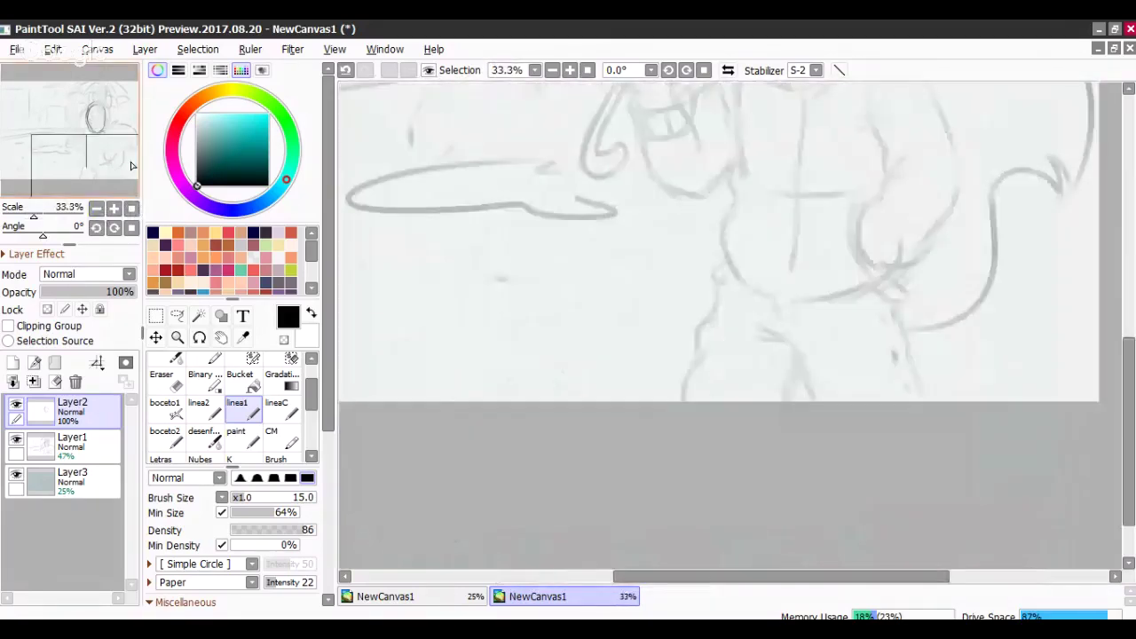
pyautogui.scroll(1, 120, 171)
pyautogui.click(107, 116)
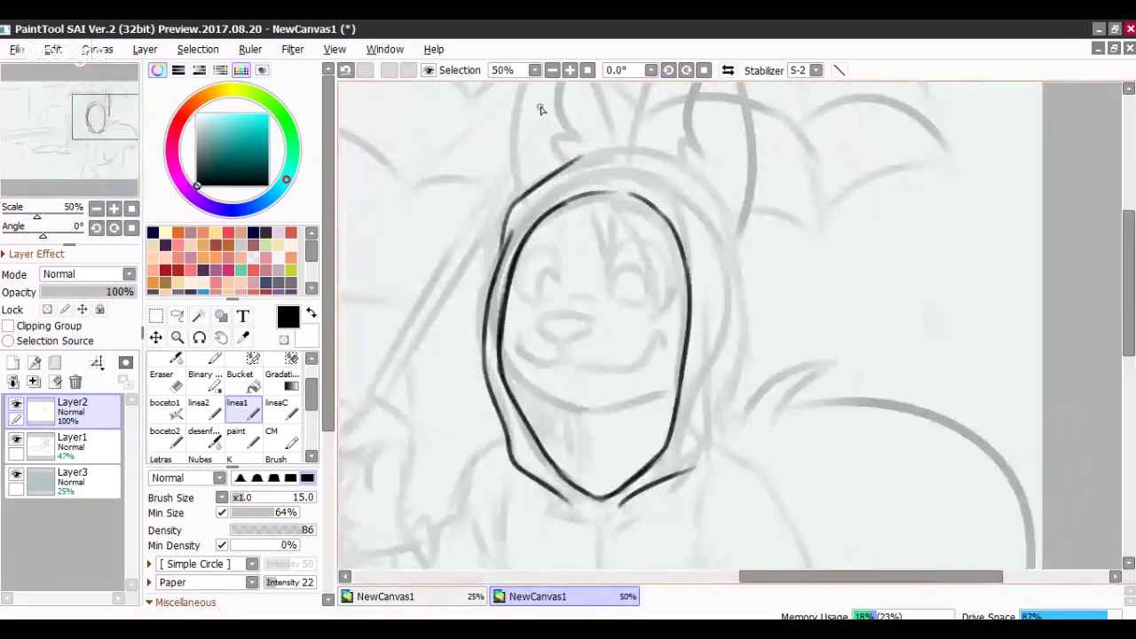
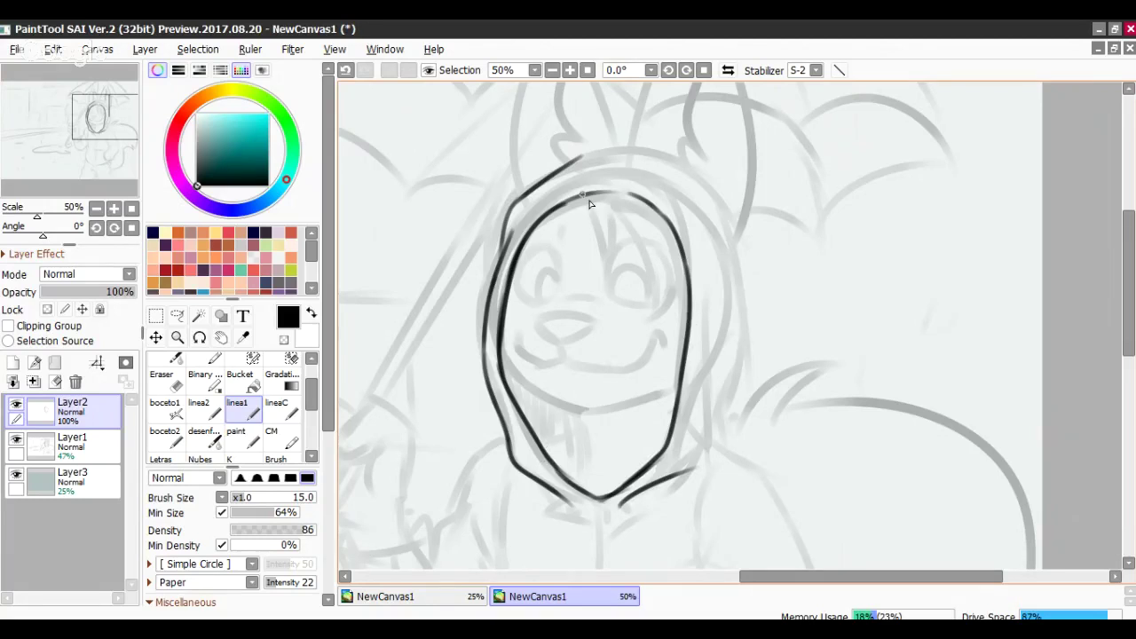
pyautogui.moveTo(586, 155)
pyautogui.mouseDown()
pyautogui.moveTo(637, 147)
pyautogui.moveTo(679, 162)
pyautogui.mouseUp()
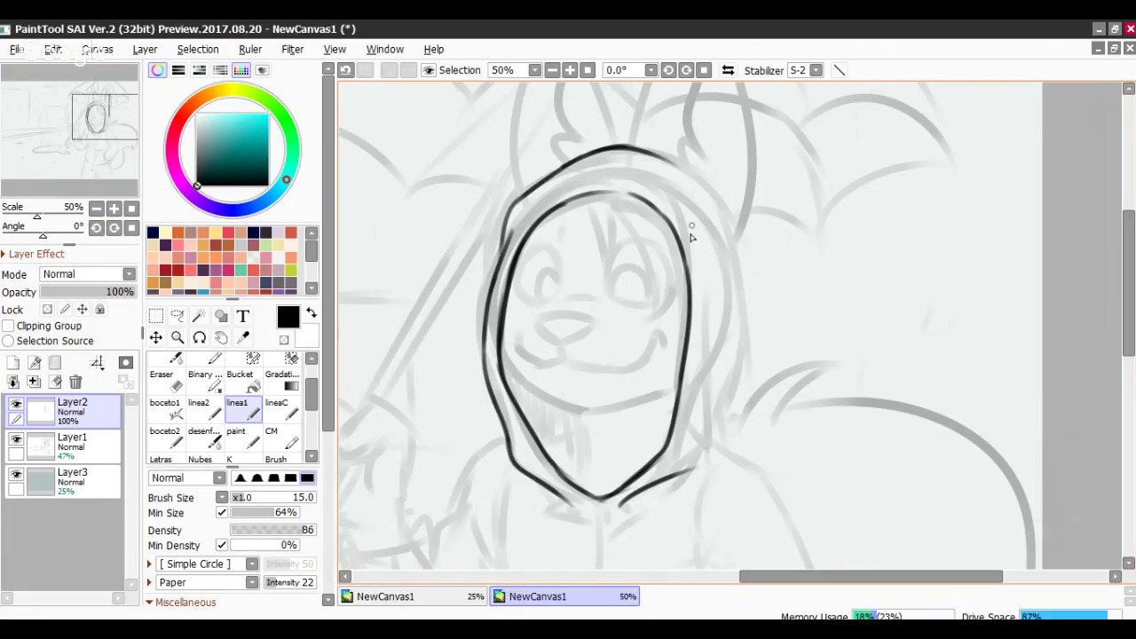
pyautogui.hotkey('ctrl', 'z')
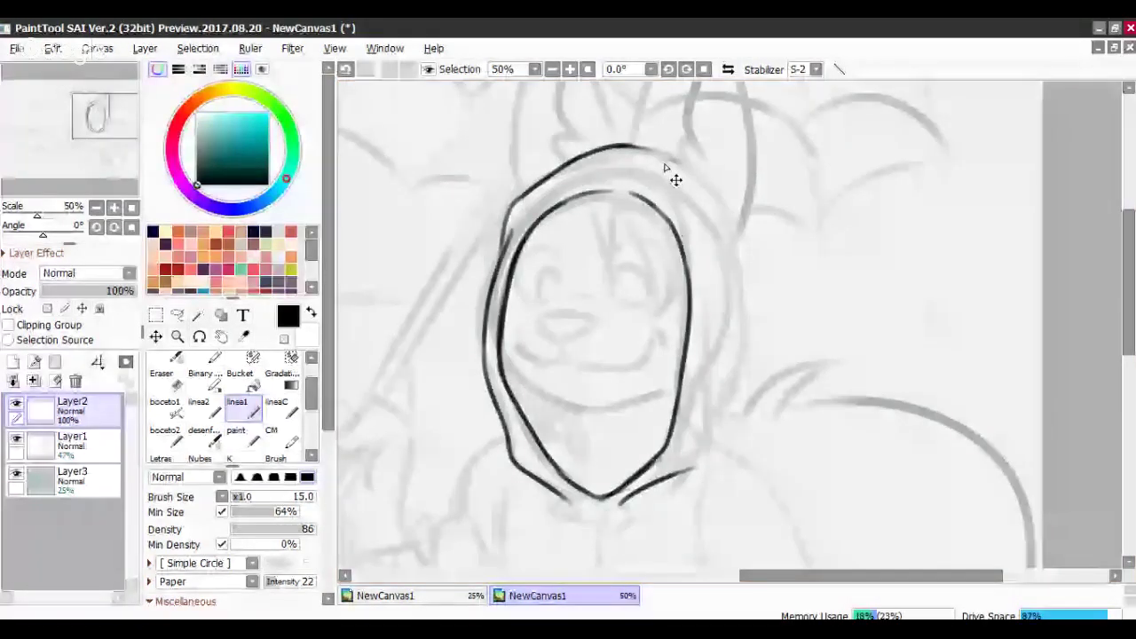
# - Ink the hood's lower right corner and the fabric fold rising from it, undoing and redrawing misplaced strokes
pyautogui.moveTo(688, 467); pyautogui.dragTo(698, 395)
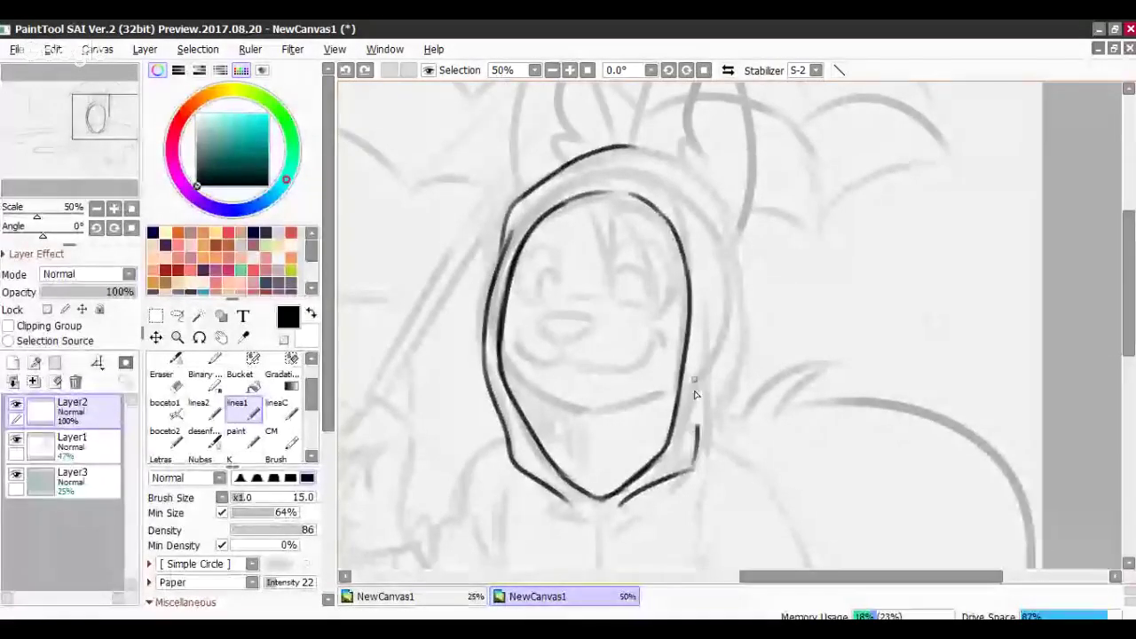
pyautogui.hotkey('ctrl', 'z')
pyautogui.moveTo(685, 470)
pyautogui.mouseDown()
pyautogui.moveTo(700, 399)
pyautogui.moveTo(710, 359)
pyautogui.mouseUp()
pyautogui.moveTo(702, 445); pyautogui.dragTo(719, 394)
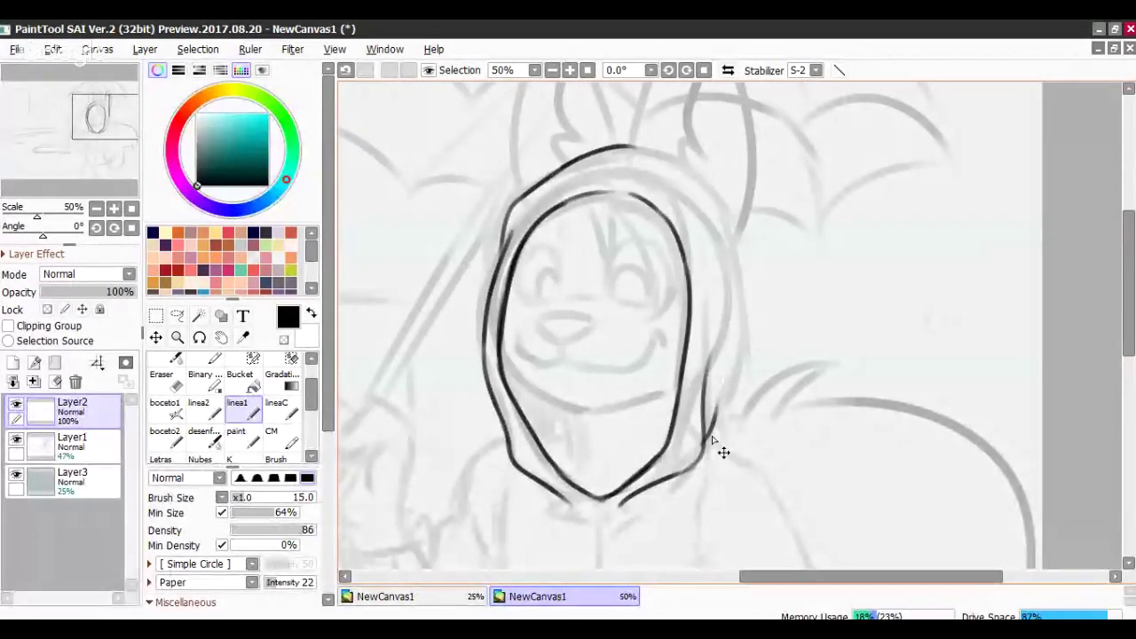
pyautogui.hotkey('ctrl', 'z')
pyautogui.moveTo(702, 445); pyautogui.dragTo(726, 383)
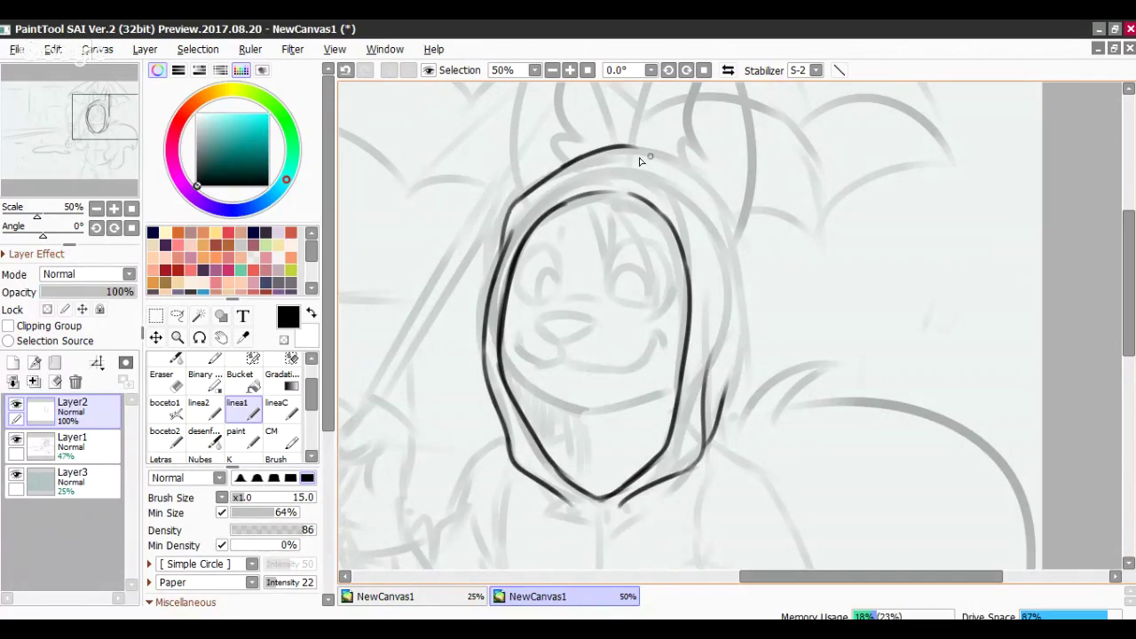
# - Ink the hood's outer outline from the crown down the right side to join the lower fold, redoing the lower strokes
pyautogui.moveTo(611, 146); pyautogui.dragTo(693, 151)
pyautogui.moveTo(692, 163); pyautogui.dragTo(729, 223)
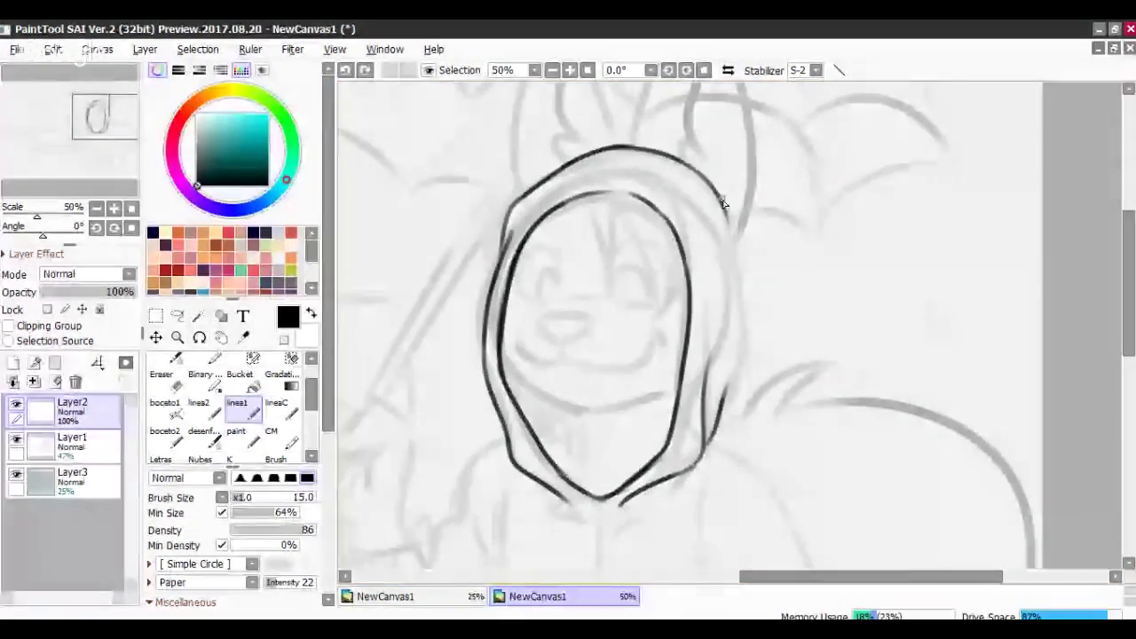
pyautogui.moveTo(729, 224); pyautogui.dragTo(746, 346)
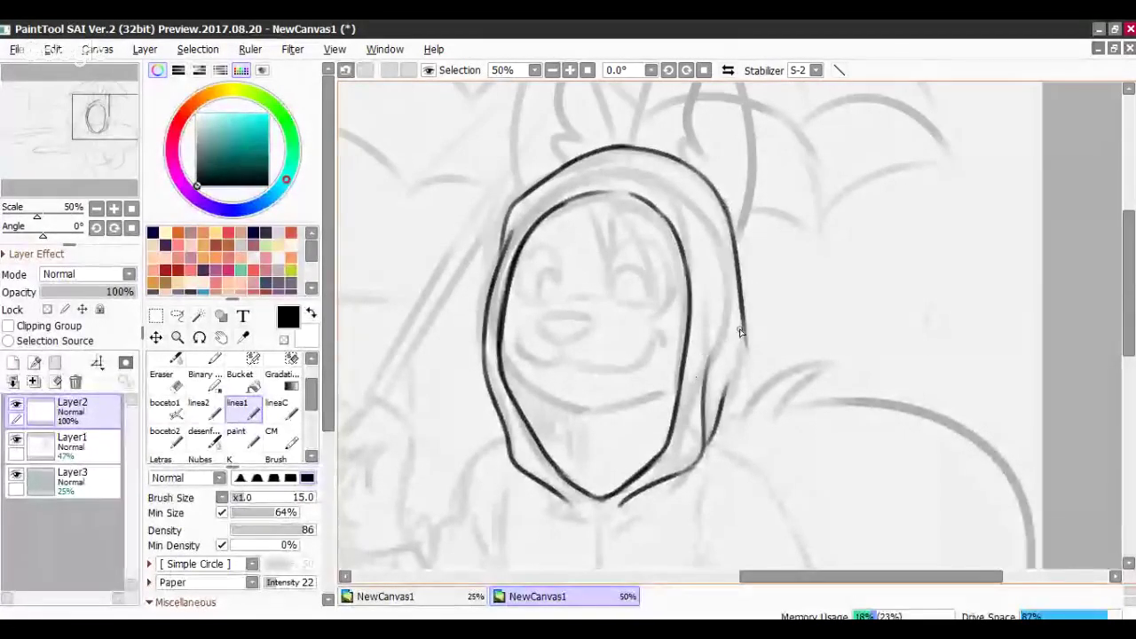
pyautogui.hotkey('ctrl', 'z')
pyautogui.moveTo(721, 419); pyautogui.dragTo(744, 325)
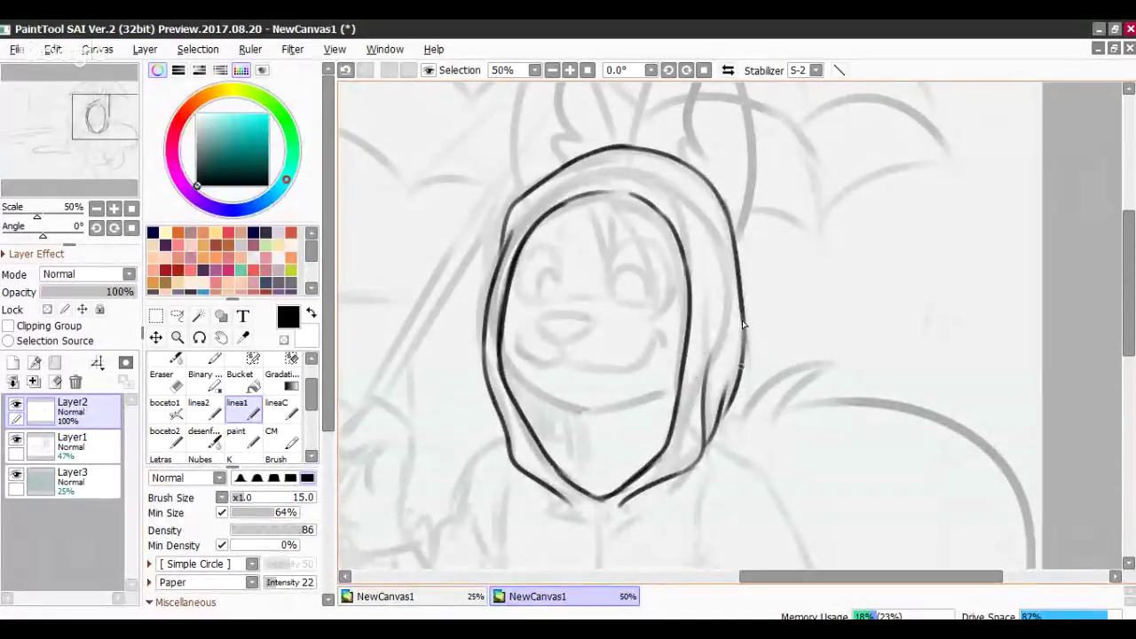
pyautogui.hotkey('ctrl', 'z')
pyautogui.moveTo(720, 422); pyautogui.dragTo(735, 363)
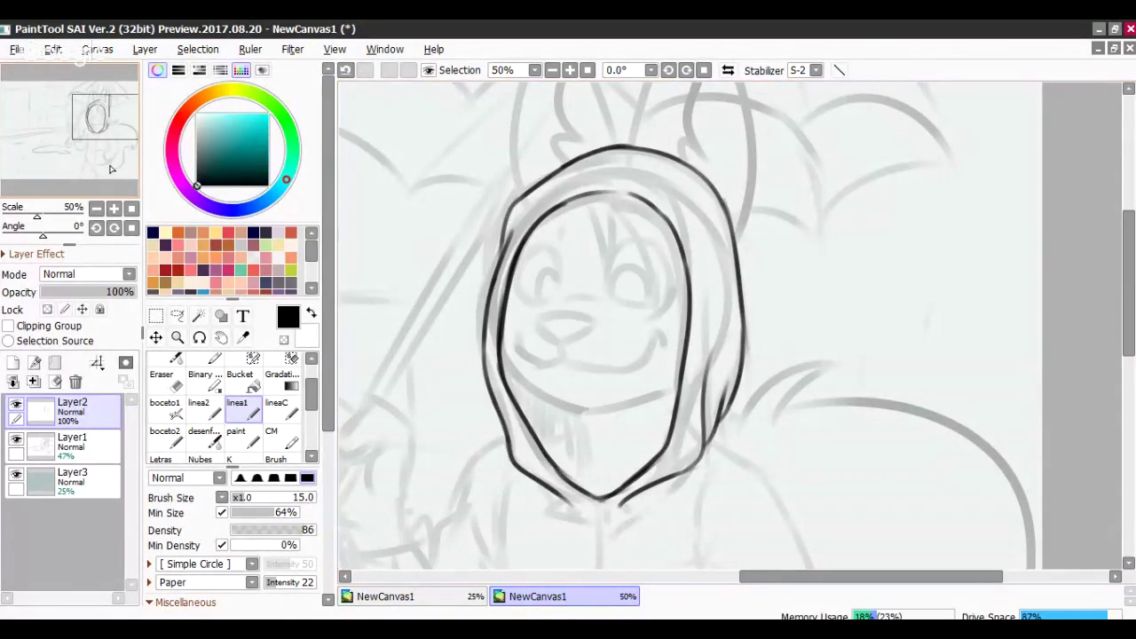
# - Make the sketch layer Layer1 active and select the face sketch inside the hood opening with the freeform Lasso
pyautogui.scroll(-2, 110, 166)
pyautogui.moveTo(111, 169); pyautogui.dragTo(111, 183)
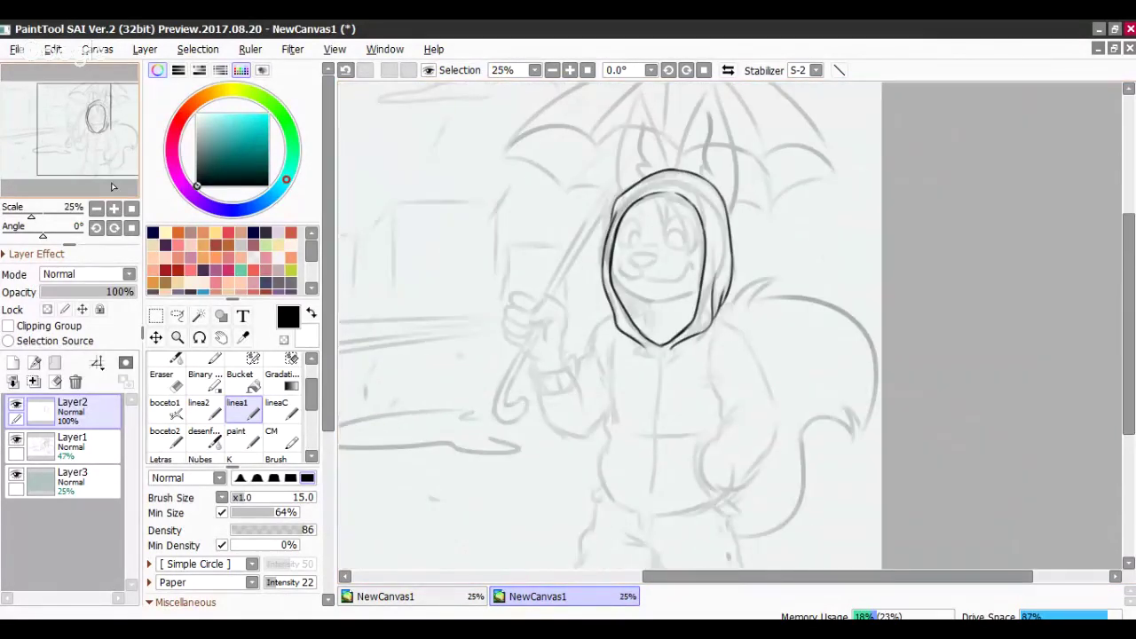
pyautogui.click(113, 208)
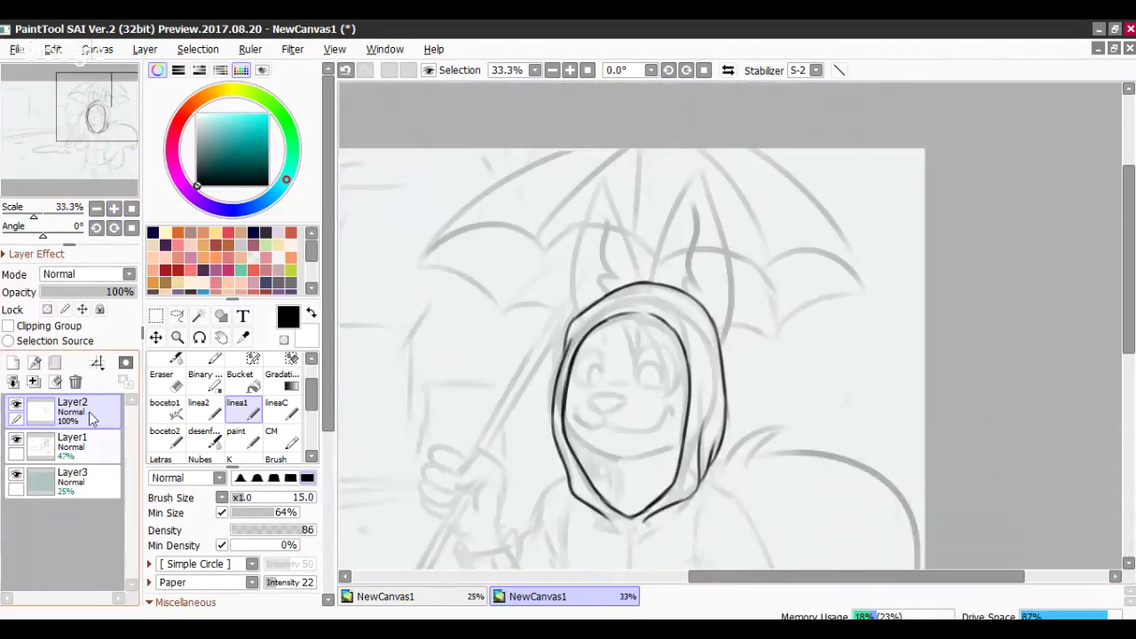
pyautogui.click(84, 443)
pyautogui.click(177, 315)
pyautogui.click(113, 208)
pyautogui.moveTo(114, 152); pyautogui.dragTo(111, 174)
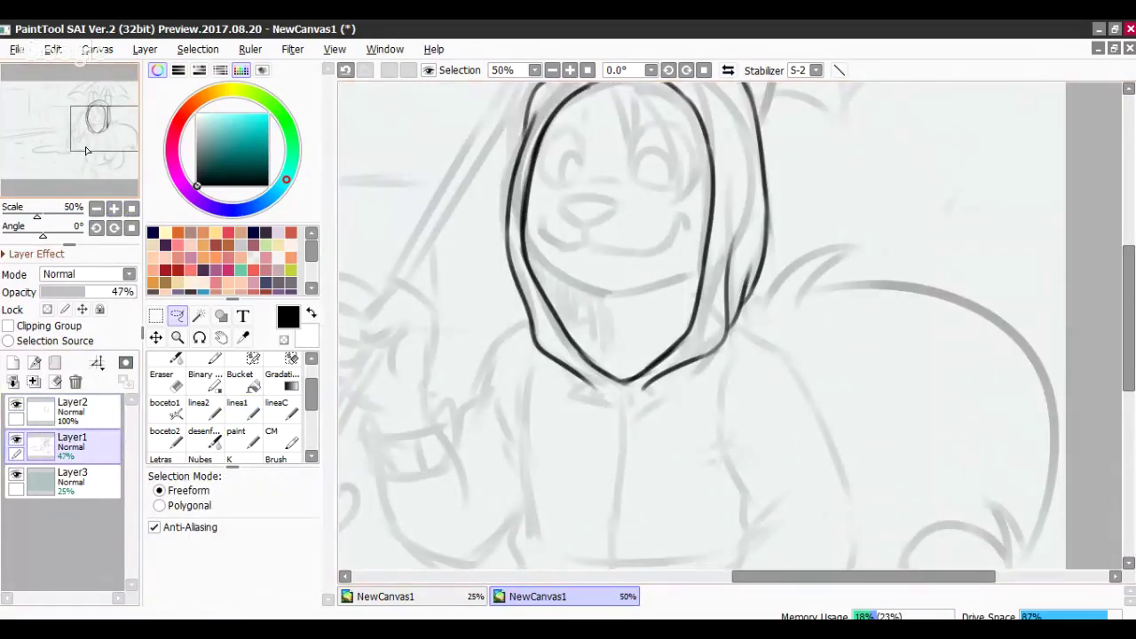
pyautogui.moveTo(86, 151); pyautogui.dragTo(97, 133)
pyautogui.moveTo(448, 457)
pyautogui.mouseDown()
pyautogui.moveTo(584, 448)
pyautogui.moveTo(581, 417)
pyautogui.mouseUp()
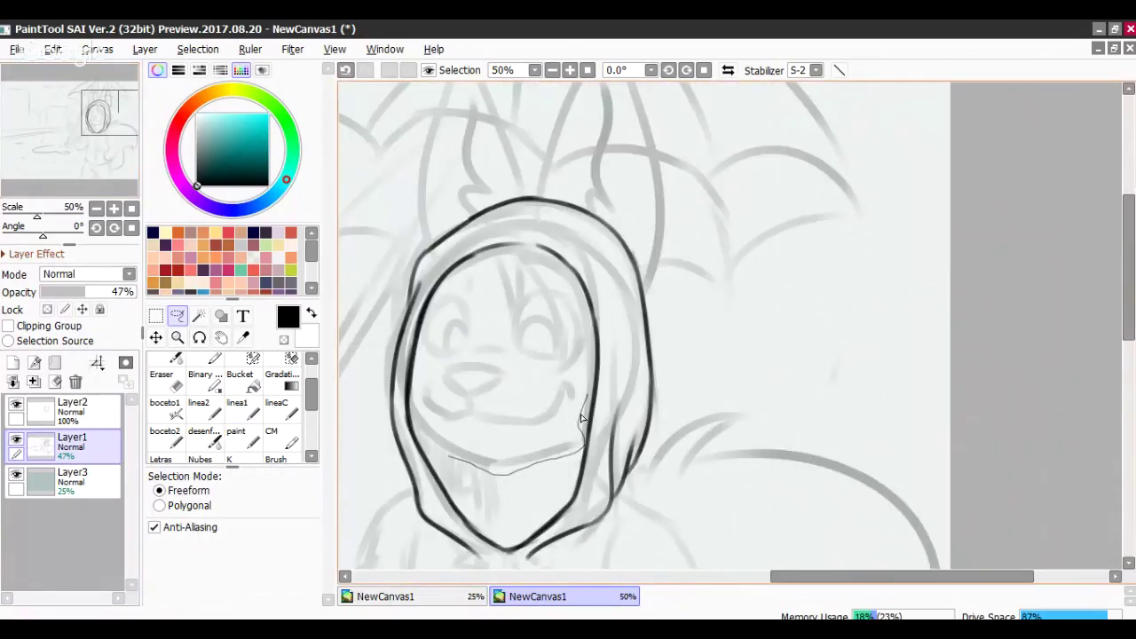
pyautogui.moveTo(582, 417); pyautogui.dragTo(477, 468)
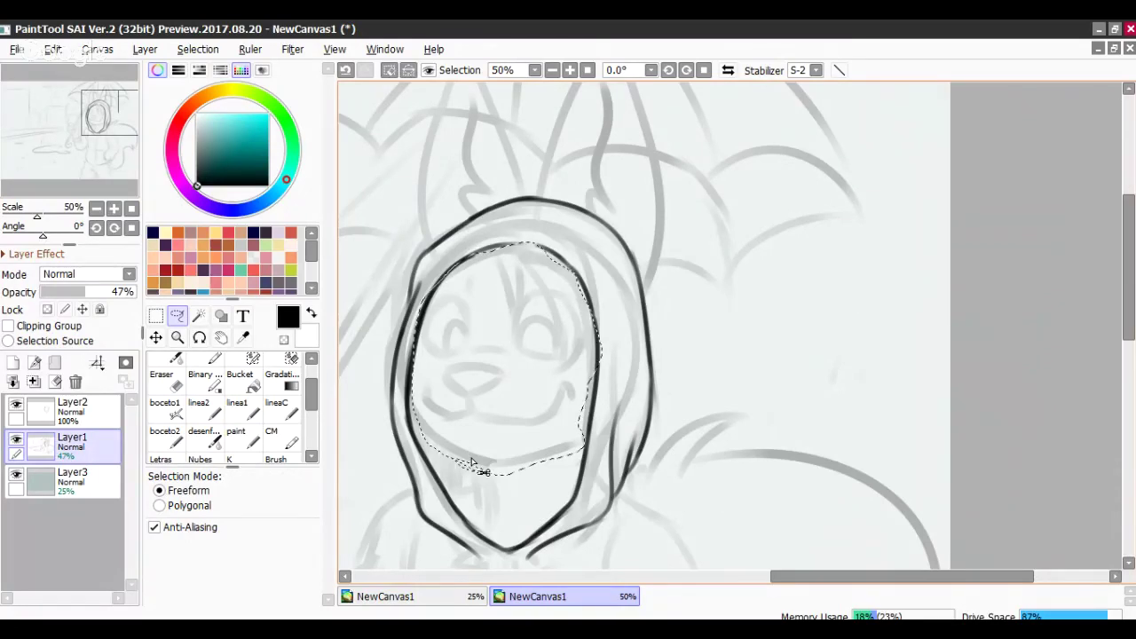
# - Transform the selected face sketch to make it slightly shorter, shift it slightly down and left, and apply the change
pyautogui.hotkey('ctrl', 't')
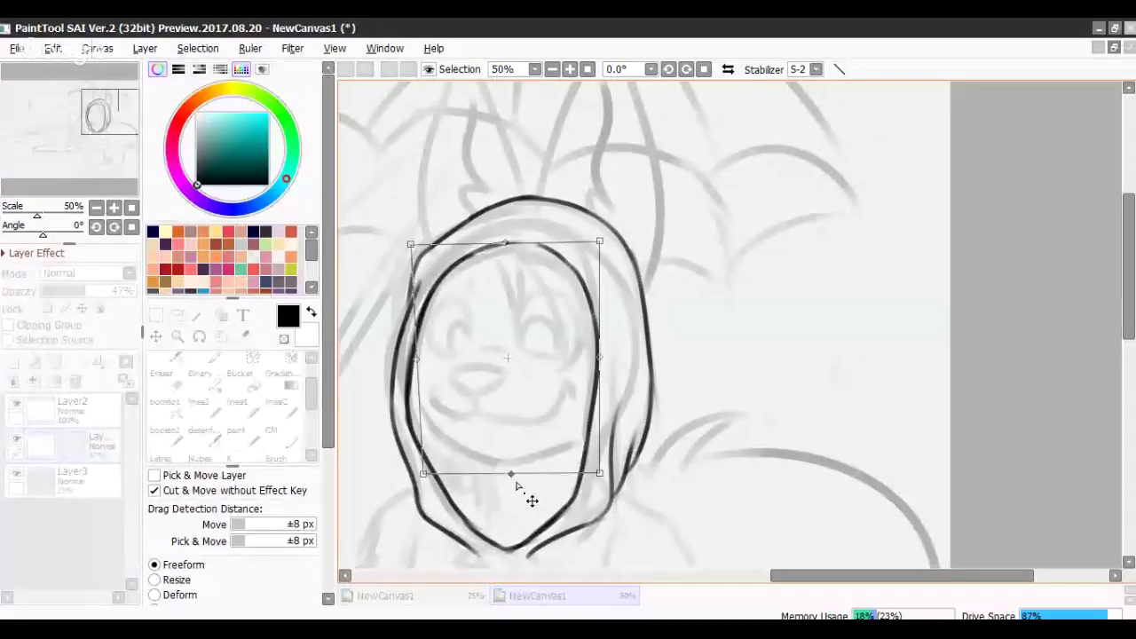
pyautogui.moveTo(516, 487); pyautogui.dragTo(517, 474)
pyautogui.moveTo(570, 320); pyautogui.dragTo(564, 327)
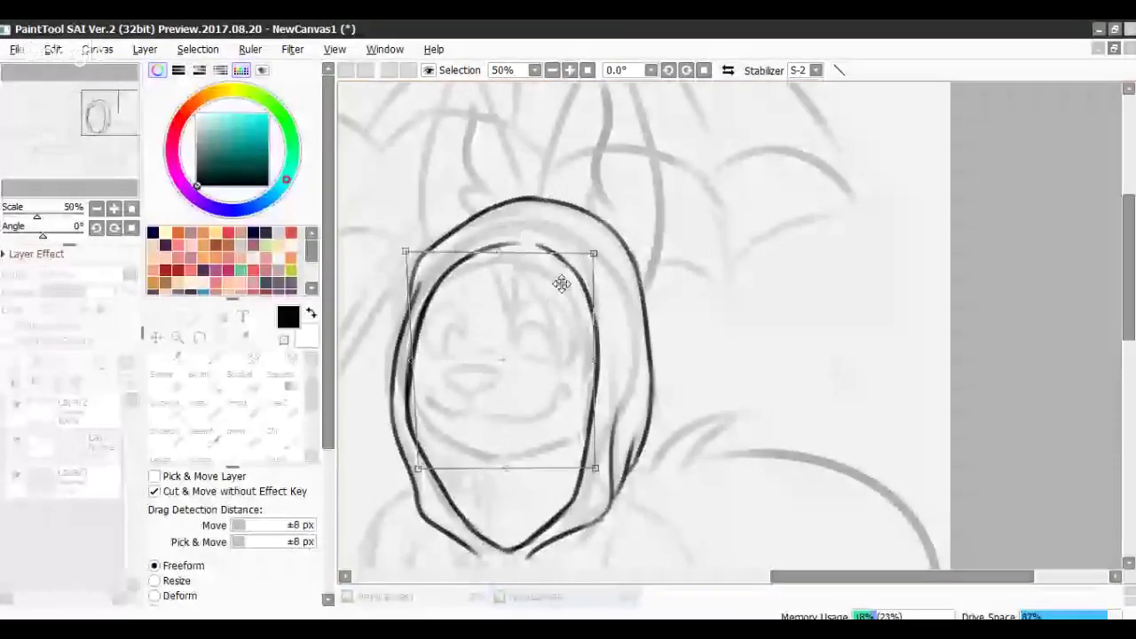
pyautogui.press('Return')
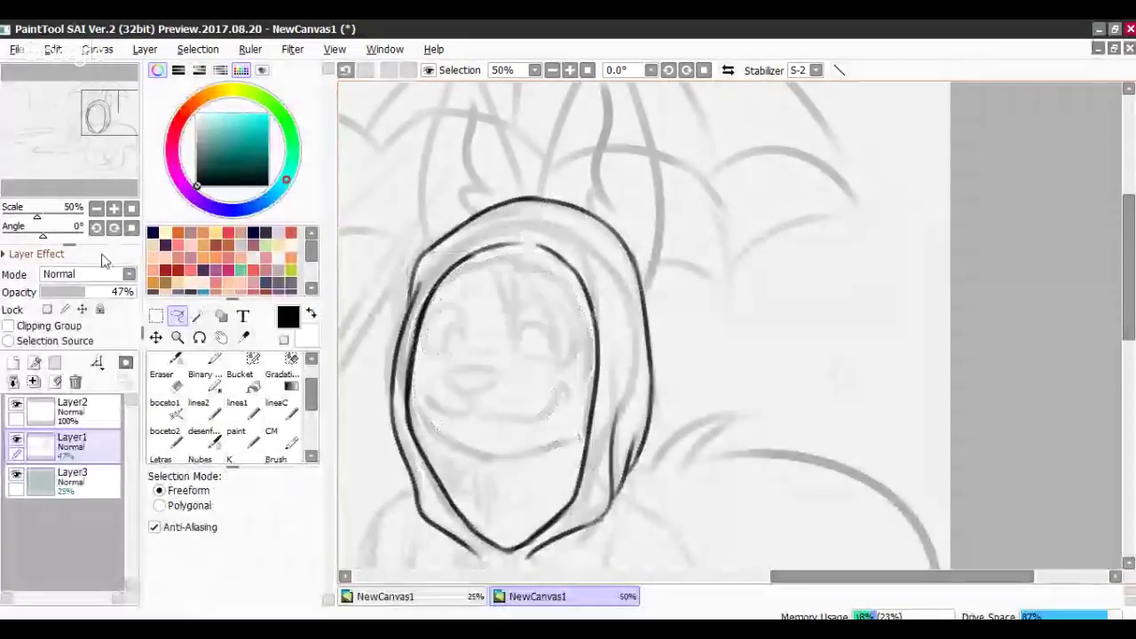
pyautogui.click(96, 209)
pyautogui.click(95, 209)
pyautogui.moveTo(112, 174)
pyautogui.mouseDown()
pyautogui.moveTo(113, 190)
pyautogui.moveTo(116, 179)
pyautogui.mouseUp()
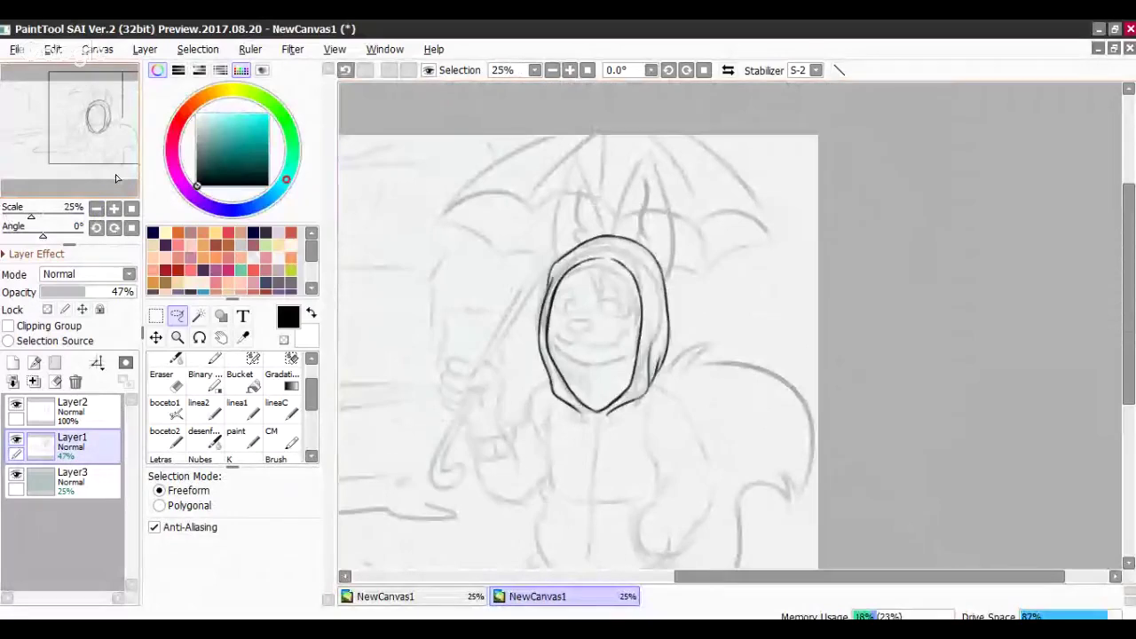
# - Restore the face sketch selection, transform it again to move it slightly up and right within the hood, and apply it
pyautogui.hotkey('ctrl', 'z')
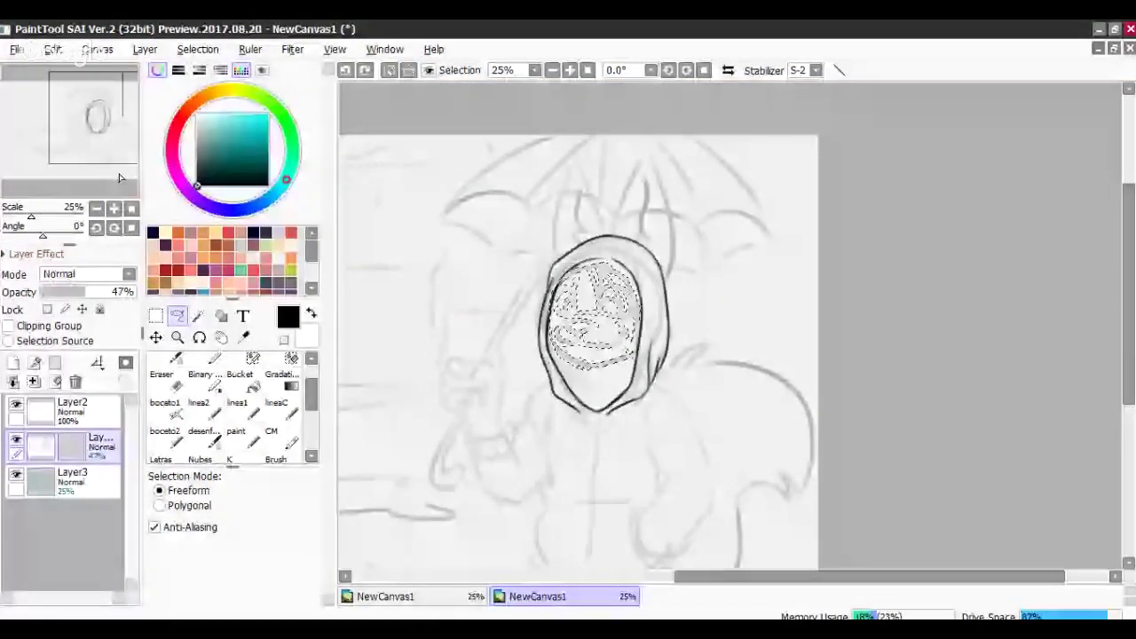
pyautogui.click(114, 206)
pyautogui.hotkey('ctrl', 't')
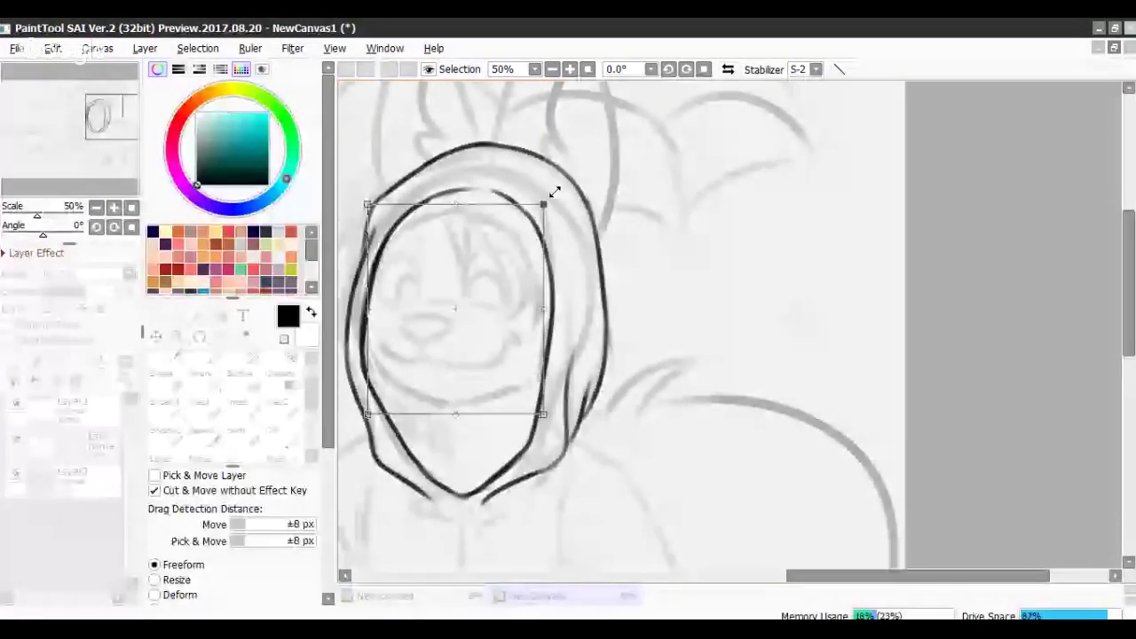
pyautogui.moveTo(497, 274); pyautogui.dragTo(507, 261)
pyautogui.press('Return')
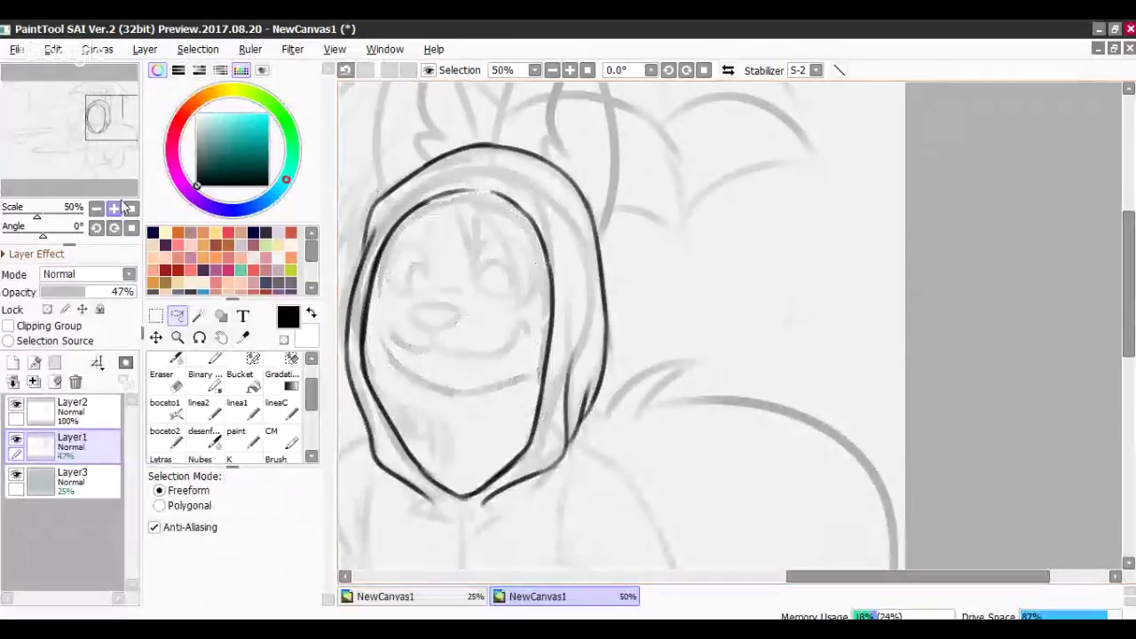
pyautogui.click(96, 207)
pyautogui.click(96, 207)
pyautogui.moveTo(105, 192); pyautogui.dragTo(105, 182)
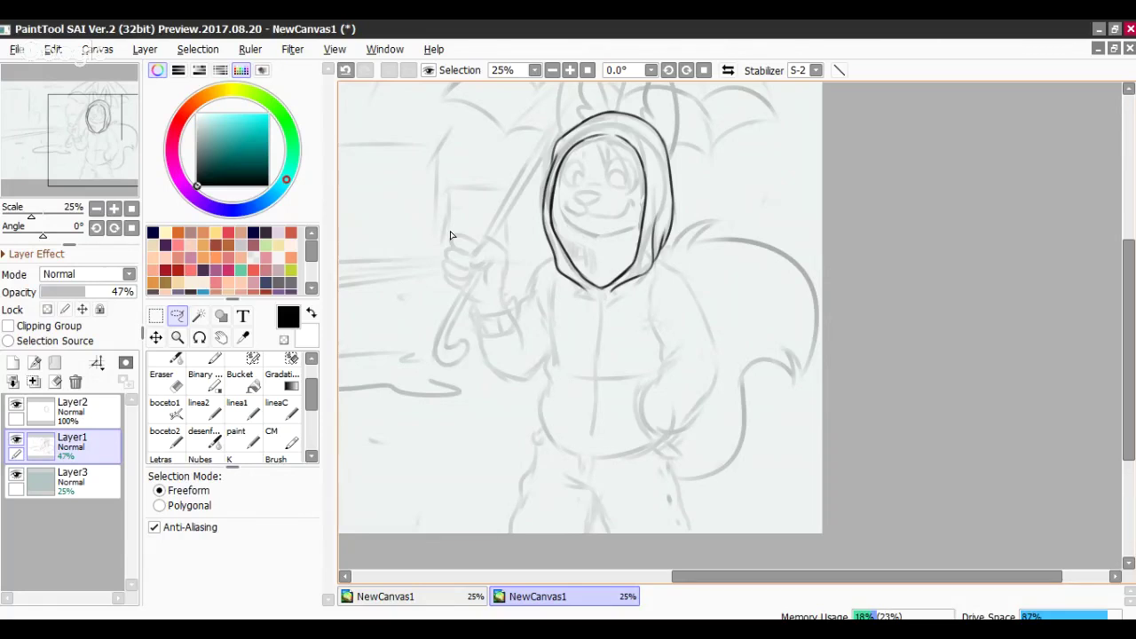
pyautogui.click(113, 208)
pyautogui.click(114, 209)
pyautogui.moveTo(124, 182)
pyautogui.mouseDown()
pyautogui.moveTo(123, 151)
pyautogui.moveTo(99, 170)
pyautogui.moveTo(148, 158)
pyautogui.moveTo(80, 159)
pyautogui.moveTo(89, 152)
pyautogui.mouseUp()
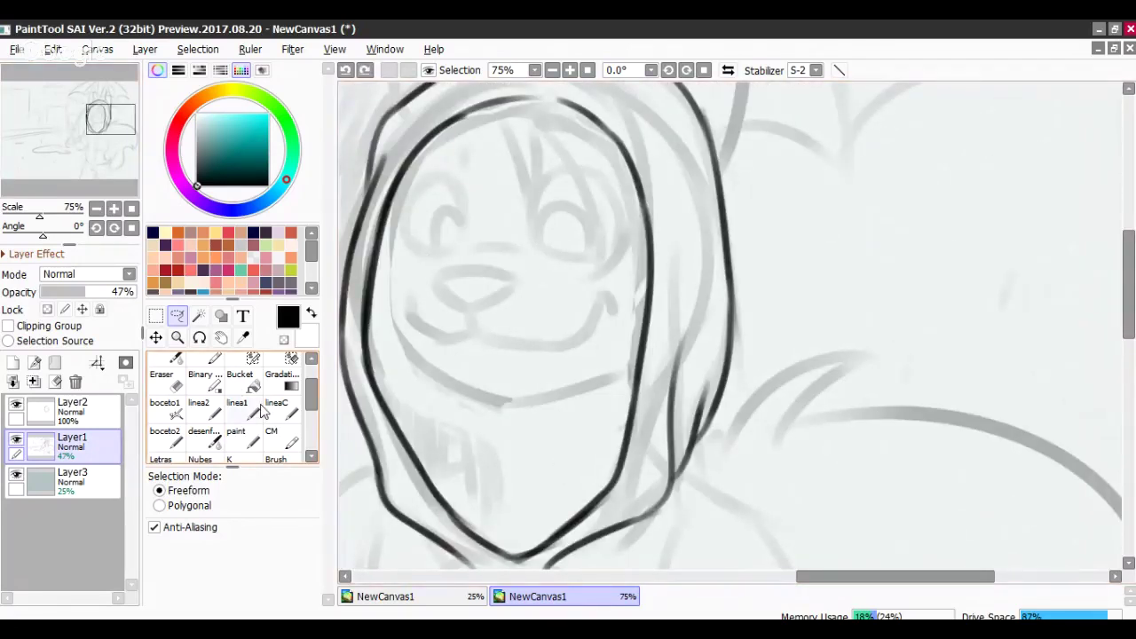
# - Activate Layer2 and, with the linea1 brush, ink the curved upper outline of the right eye, redrawing it until it follows the sketch
pyautogui.click(236, 405)
pyautogui.moveTo(529, 235); pyautogui.dragTo(583, 182)
pyautogui.hotkey('ctrl', 'z')
pyautogui.click(72, 408)
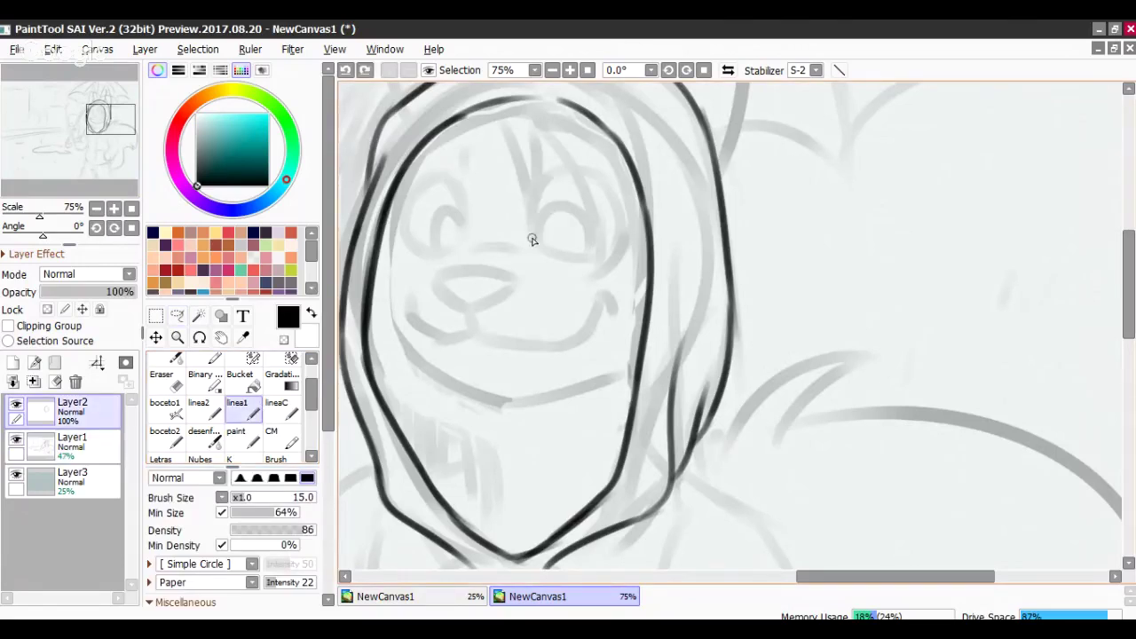
pyautogui.moveTo(529, 236); pyautogui.dragTo(583, 182)
pyautogui.hotkey('ctrl', 'z')
pyautogui.moveTo(530, 235); pyautogui.dragTo(580, 181)
pyautogui.hotkey('ctrl', 'z')
pyautogui.moveTo(532, 236); pyautogui.dragTo(581, 177)
pyautogui.hotkey('ctrl', 'z')
pyautogui.moveTo(530, 235); pyautogui.dragTo(577, 176)
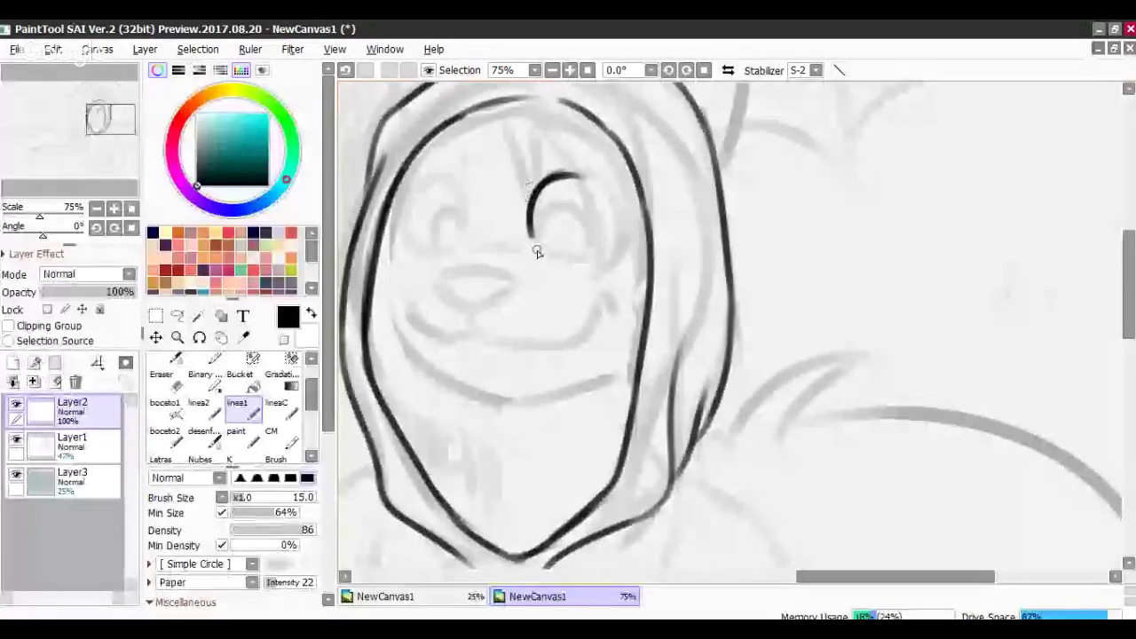
# - Ink the short lower lid line beneath the right eye, redoing the stroke
pyautogui.moveTo(537, 252)
pyautogui.mouseDown()
pyautogui.moveTo(589, 252)
pyautogui.moveTo(582, 263)
pyautogui.moveTo(591, 253)
pyautogui.mouseUp()
pyautogui.hotkey('ctrl', 'z')
pyautogui.hotkey('ctrl', 'z')
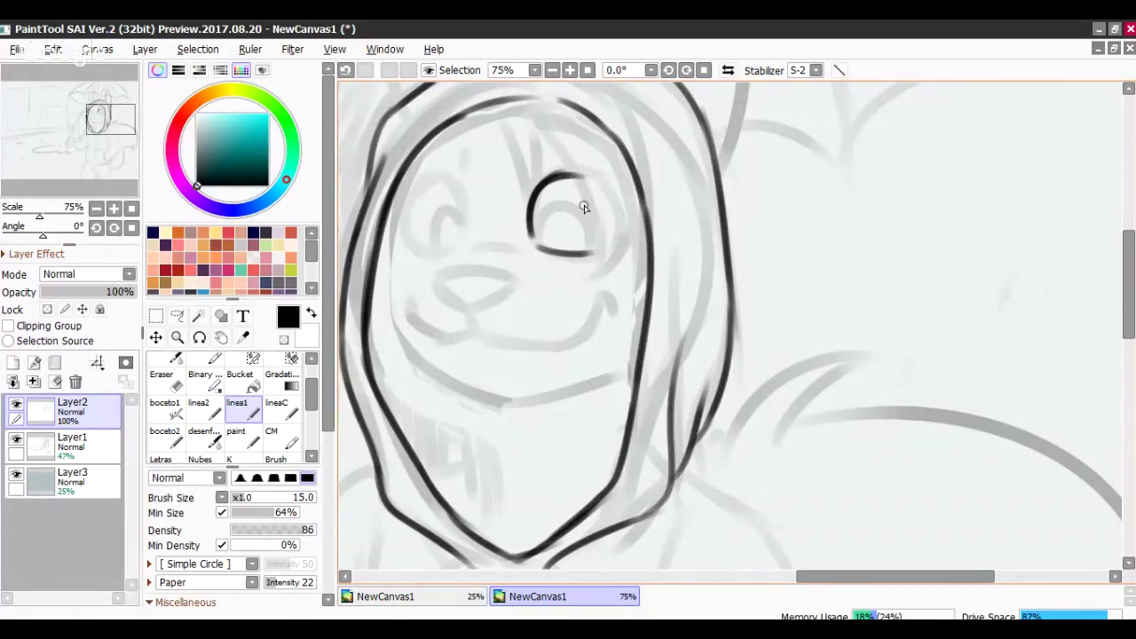
pyautogui.moveTo(541, 250)
pyautogui.mouseDown()
pyautogui.moveTo(575, 255)
pyautogui.moveTo(555, 198)
pyautogui.moveTo(581, 253)
pyautogui.mouseUp()
pyautogui.hotkey('ctrl', 'z')
pyautogui.hotkey('ctrl', 'z')
# - Ink the arched iris inside the right eye, joining it to the lower lid and redoing its strokes
pyautogui.moveTo(572, 203); pyautogui.dragTo(581, 254)
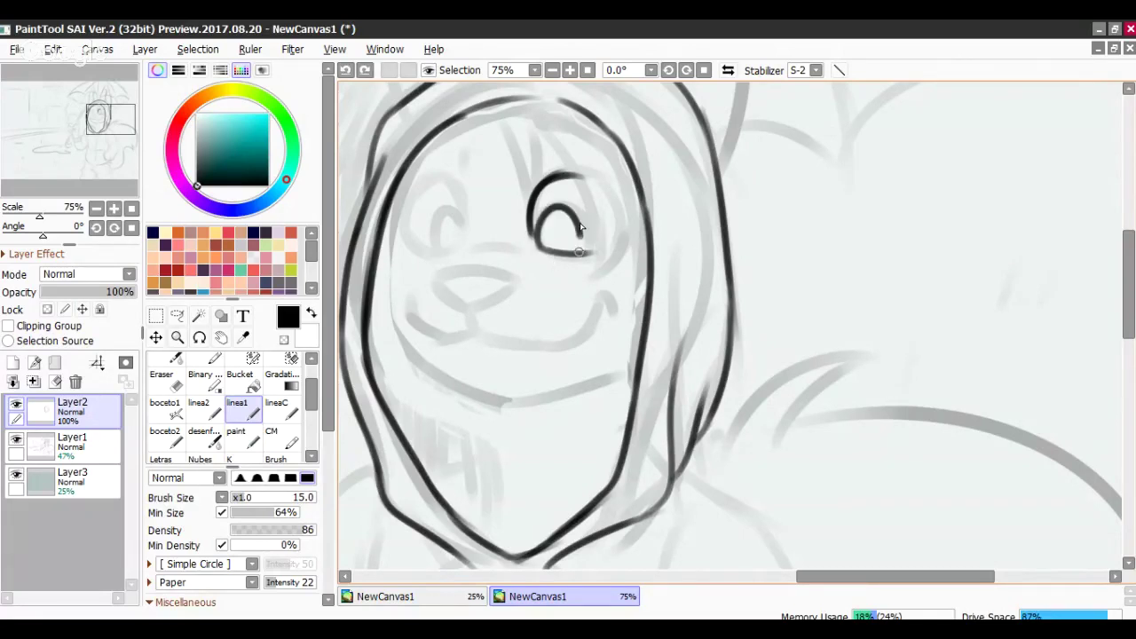
pyautogui.hotkey('ctrl', 'z')
pyautogui.moveTo(572, 202); pyautogui.dragTo(581, 256)
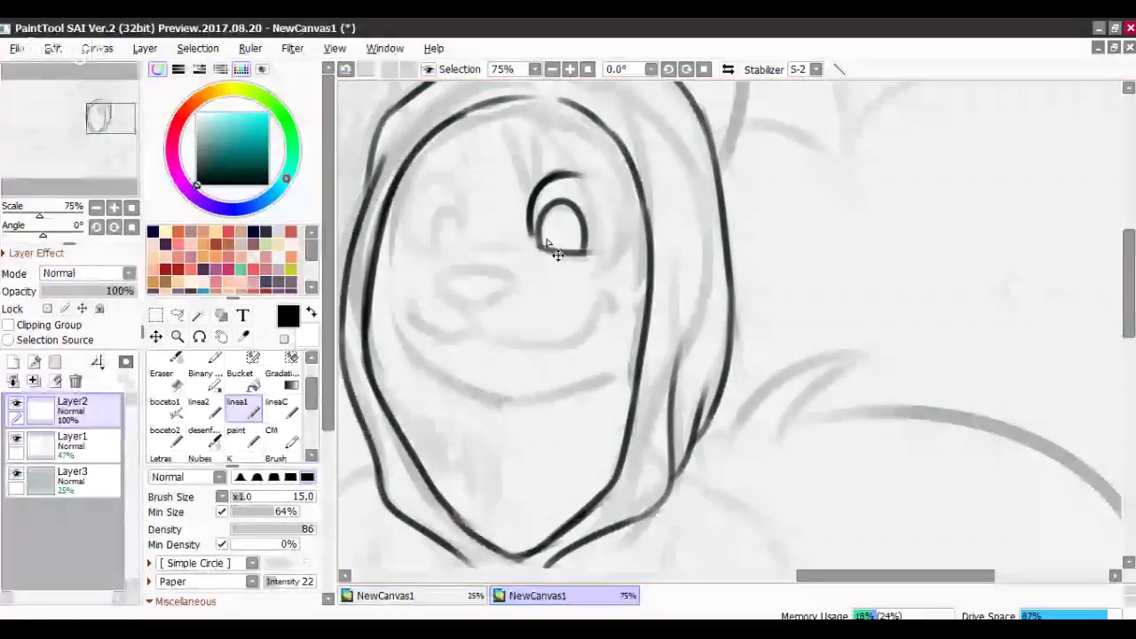
pyautogui.hotkey('ctrl', 'z')
pyautogui.hotkey('ctrl', 'z')
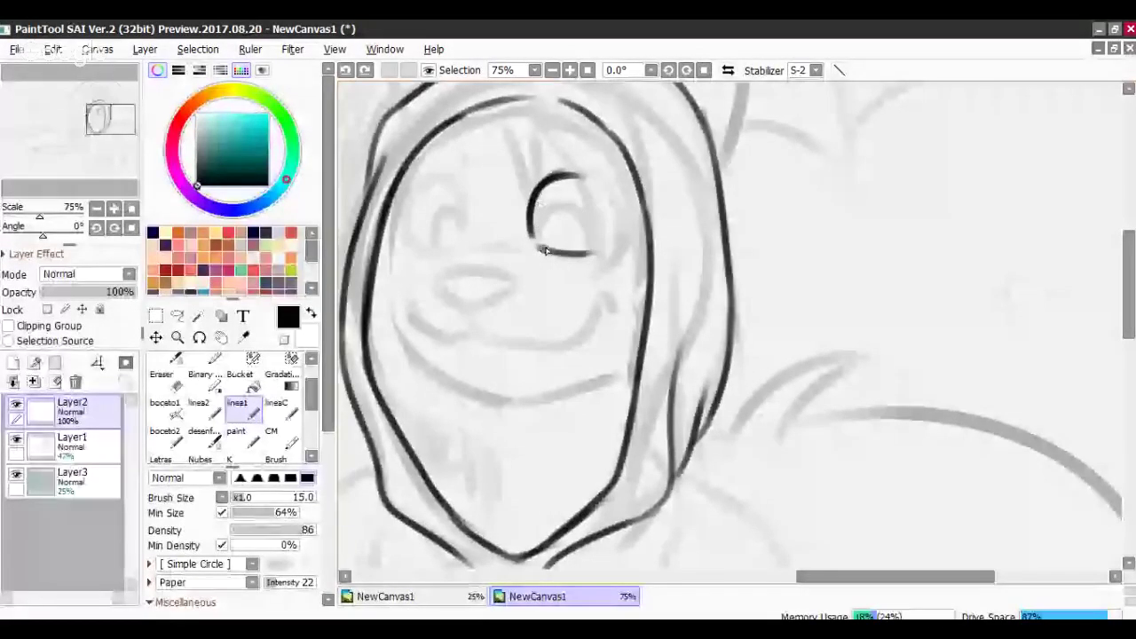
pyautogui.moveTo(540, 248); pyautogui.dragTo(577, 208)
pyautogui.hotkey('ctrl', 'z')
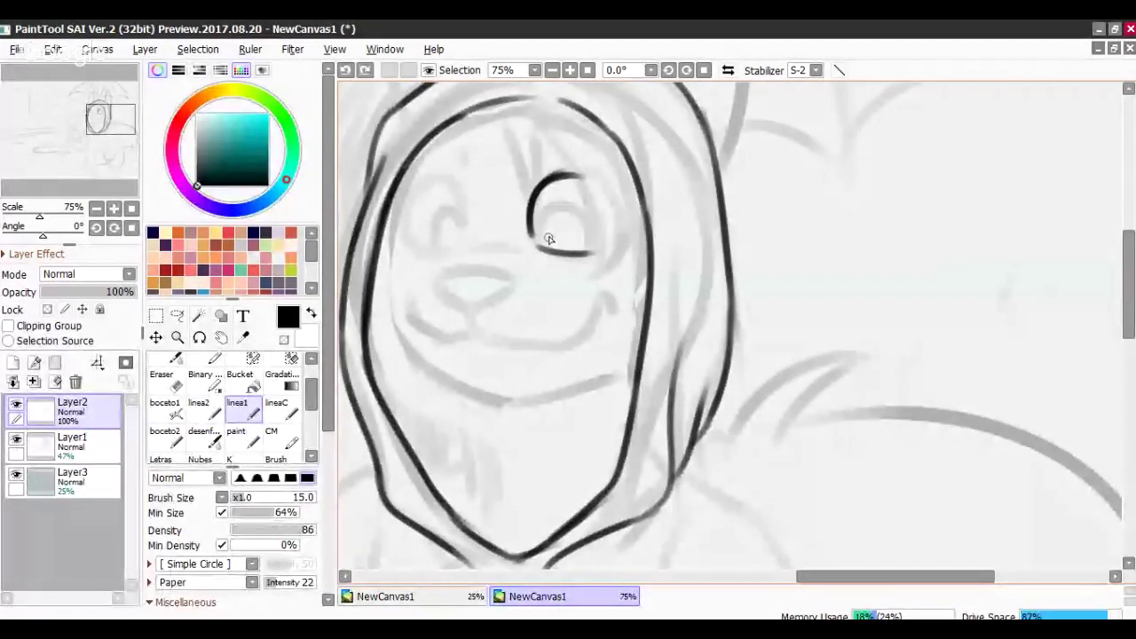
pyautogui.moveTo(537, 240); pyautogui.dragTo(548, 248)
pyautogui.hotkey('ctrl', 'z')
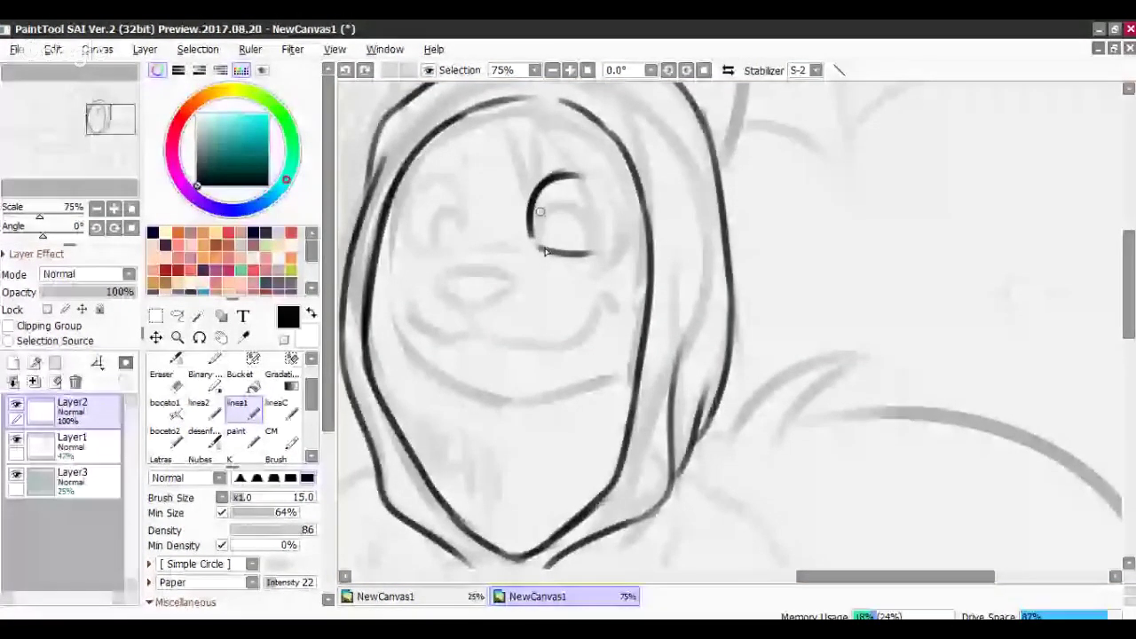
pyautogui.moveTo(546, 249); pyautogui.dragTo(575, 254)
pyautogui.hotkey('ctrl', 'z')
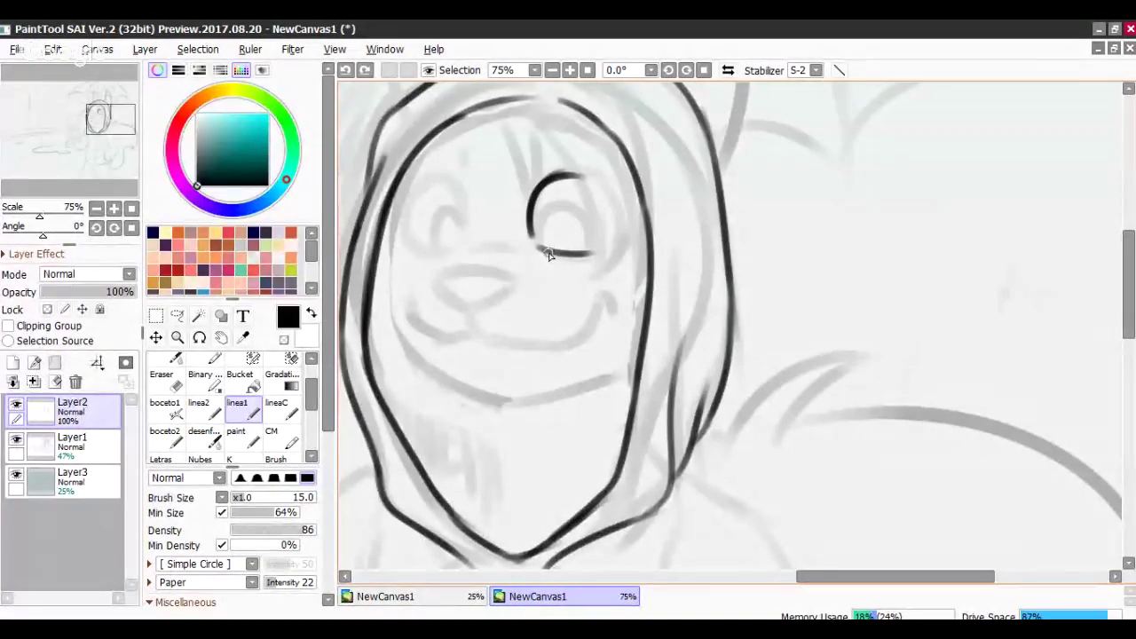
pyautogui.moveTo(540, 208)
pyautogui.mouseDown()
pyautogui.moveTo(573, 236)
pyautogui.moveTo(572, 252)
pyautogui.mouseUp()
pyautogui.hotkey('ctrl', 'z')
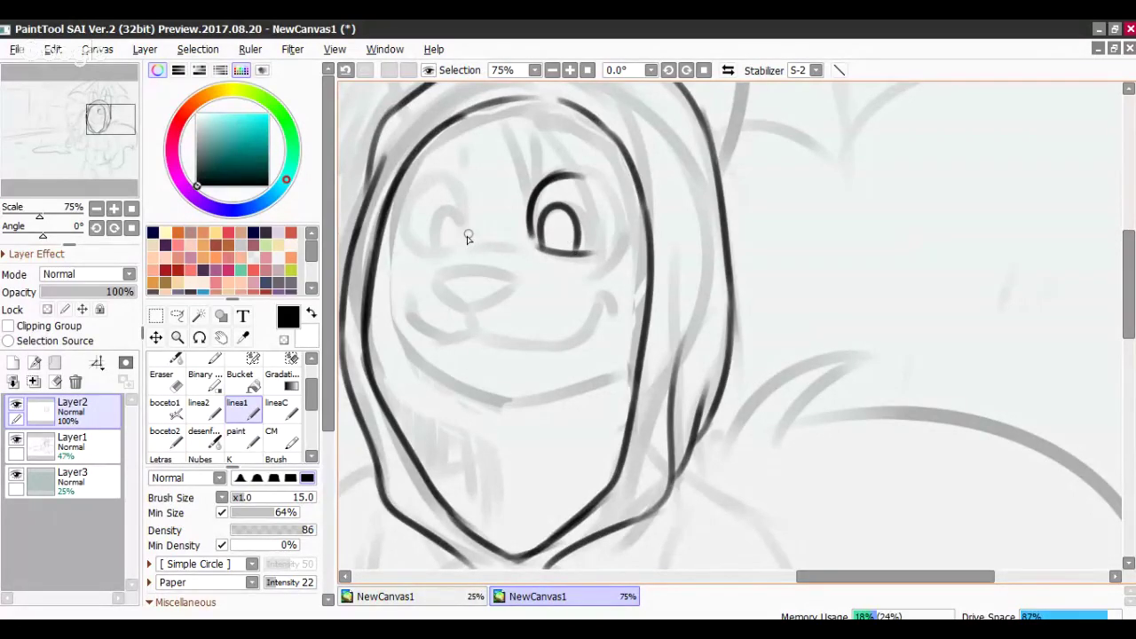
# - Ink the arched upper outline of the left eye from its inner corner around to the outer side
pyautogui.moveTo(450, 187); pyautogui.dragTo(460, 232)
pyautogui.hotkey('ctrl', 'z')
pyautogui.moveTo(443, 176); pyautogui.dragTo(470, 220)
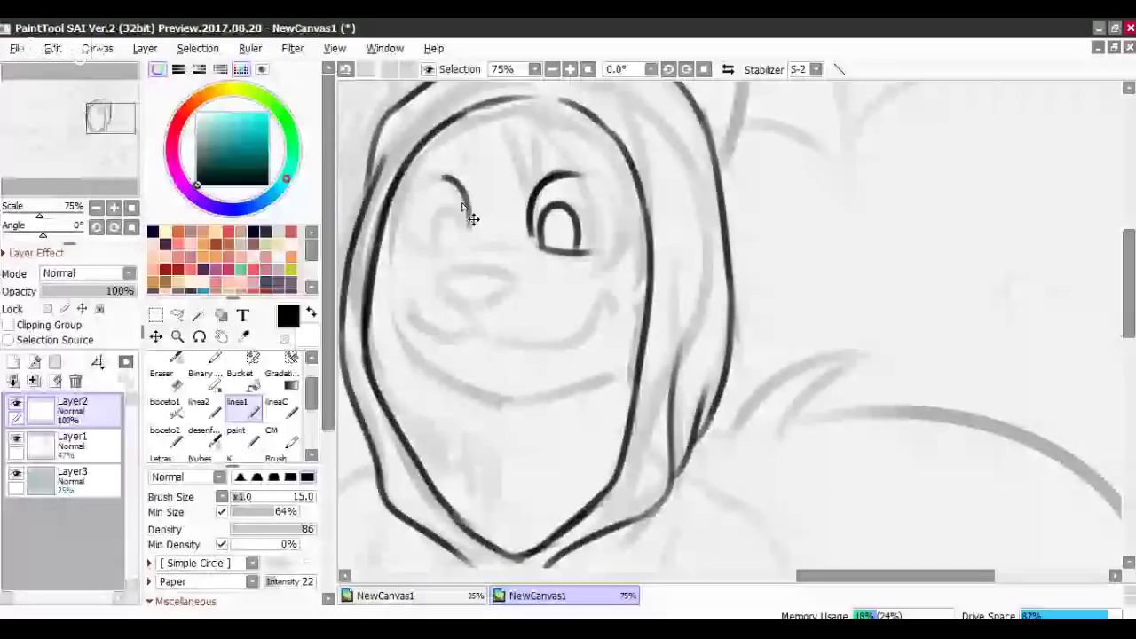
pyautogui.moveTo(441, 178); pyautogui.dragTo(407, 205)
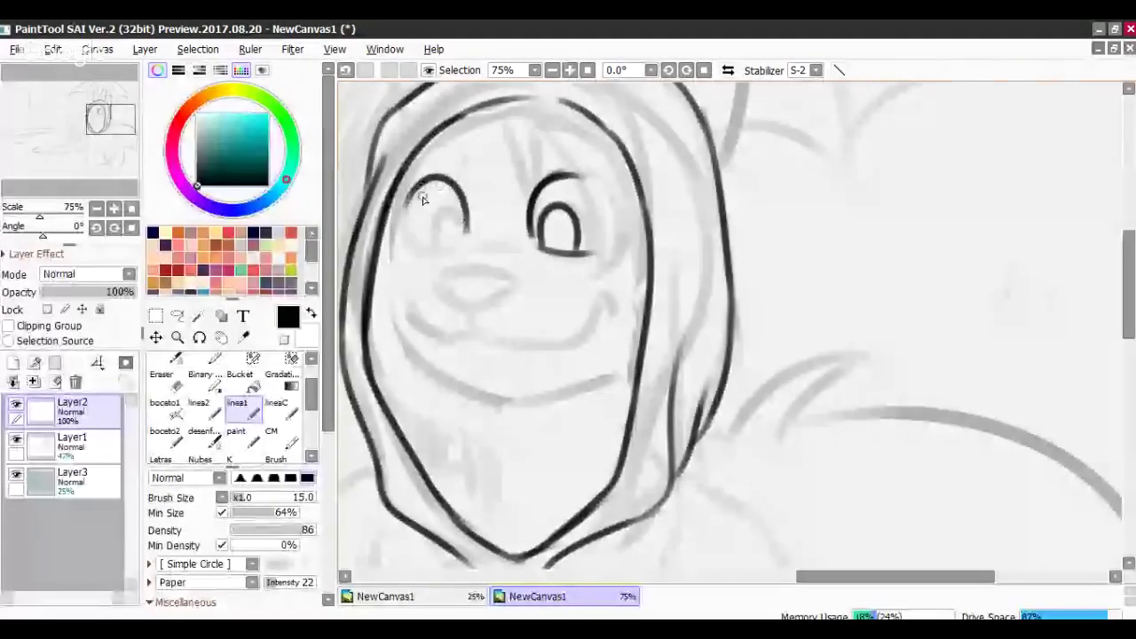
pyautogui.hotkey('ctrl', 'z')
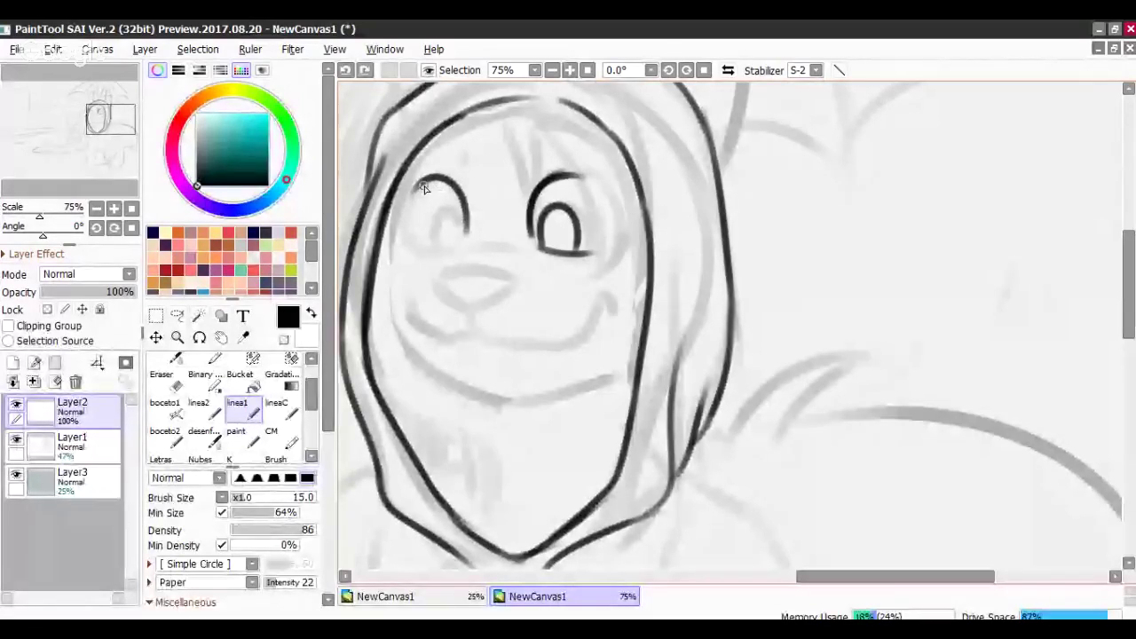
pyautogui.moveTo(432, 176); pyautogui.dragTo(407, 211)
pyautogui.hotkey('ctrl', 'z')
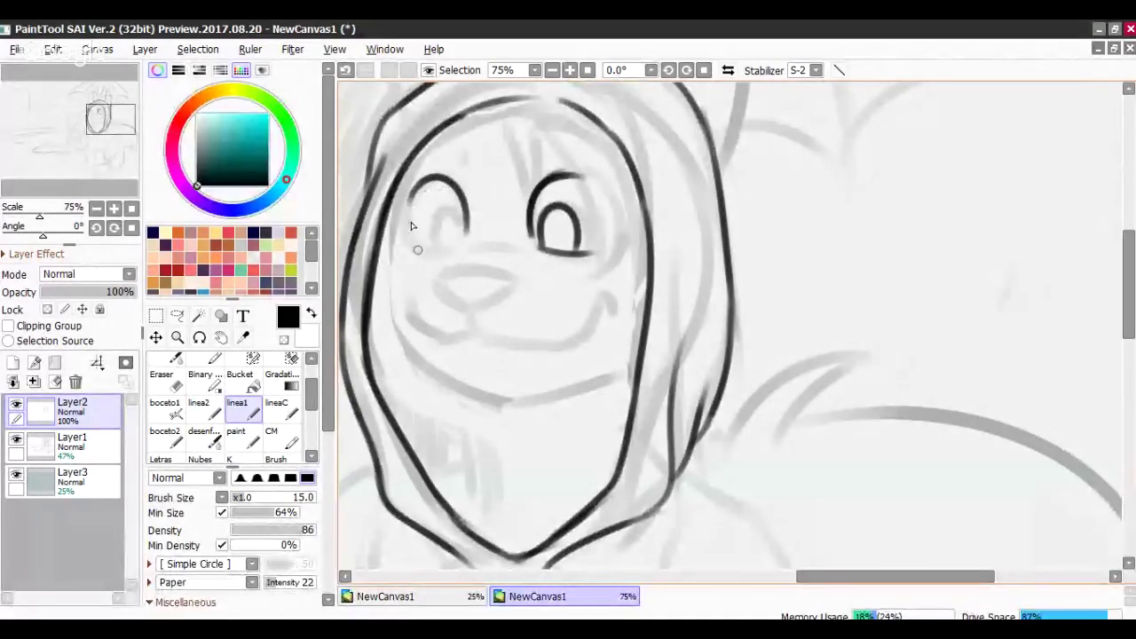
# - Ink the short lower lid line beneath the left eye, redrawing it
pyautogui.moveTo(457, 246); pyautogui.dragTo(413, 244)
pyautogui.hotkey('ctrl', 'z')
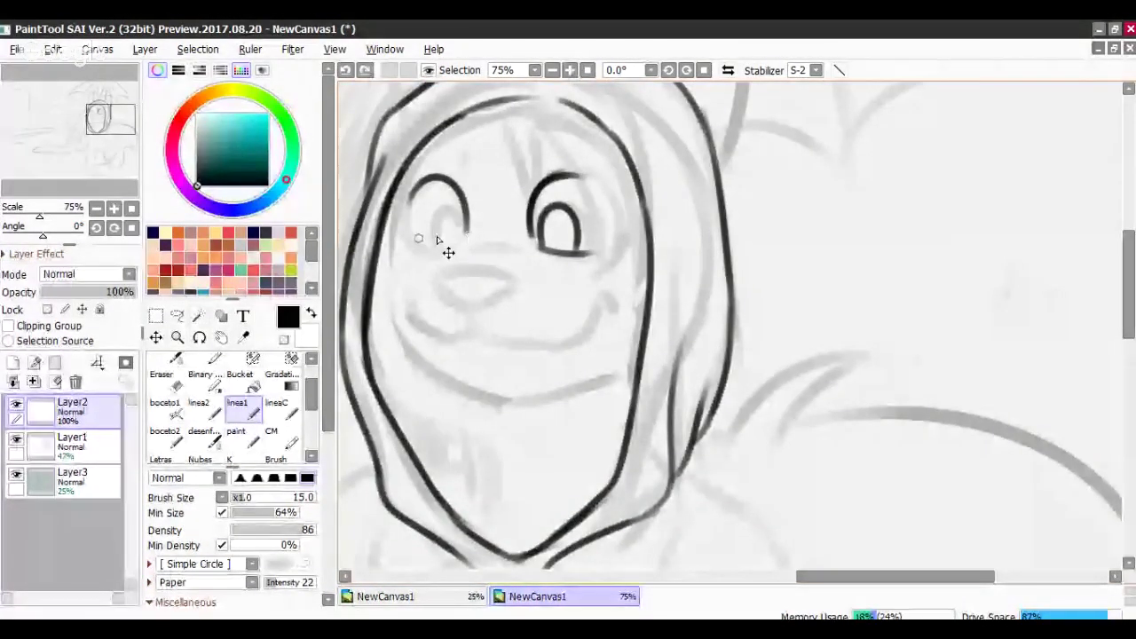
pyautogui.moveTo(415, 241); pyautogui.dragTo(451, 246)
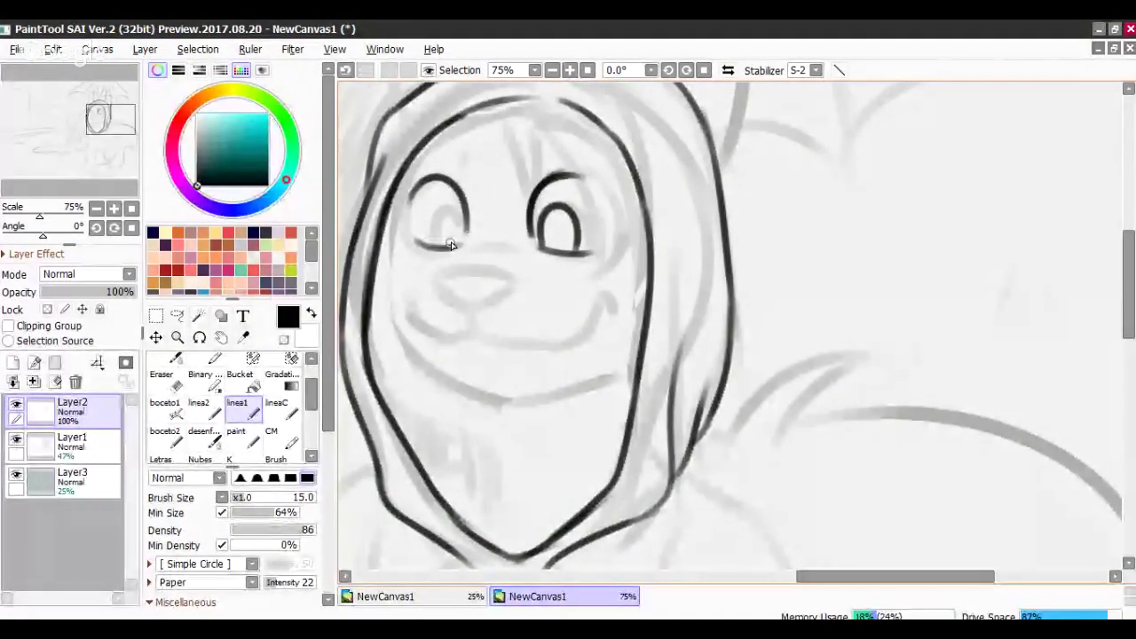
pyautogui.hotkey('ctrl', 'z')
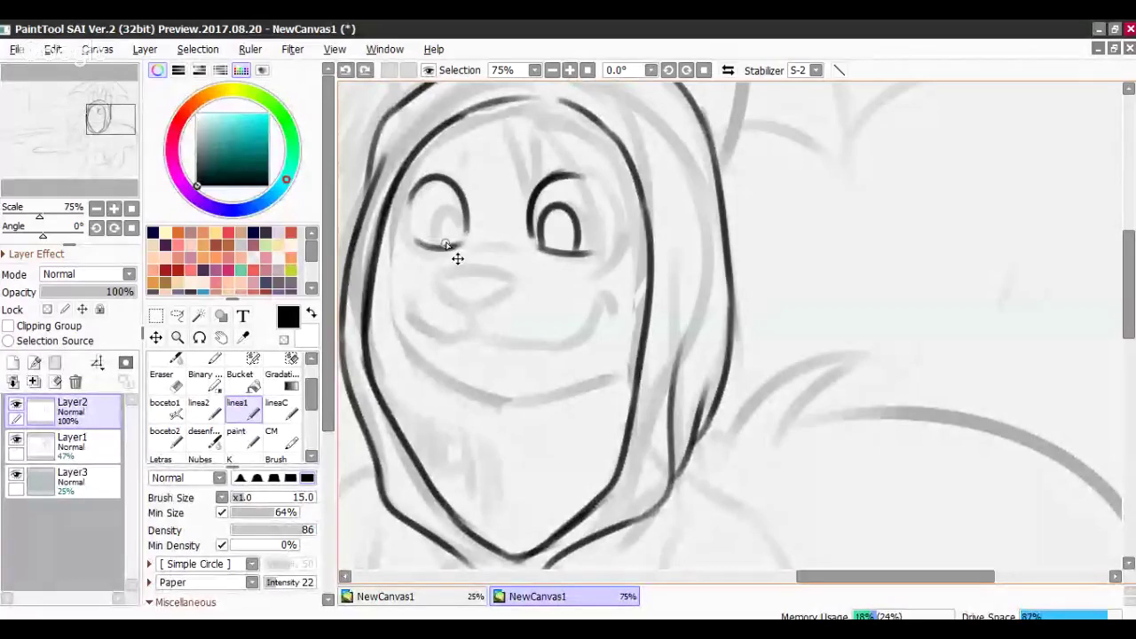
# - Ink the arched iris inside the left eye, resting on its lower lid
pyautogui.moveTo(440, 244)
pyautogui.mouseDown()
pyautogui.moveTo(450, 209)
pyautogui.moveTo(464, 231)
pyautogui.mouseUp()
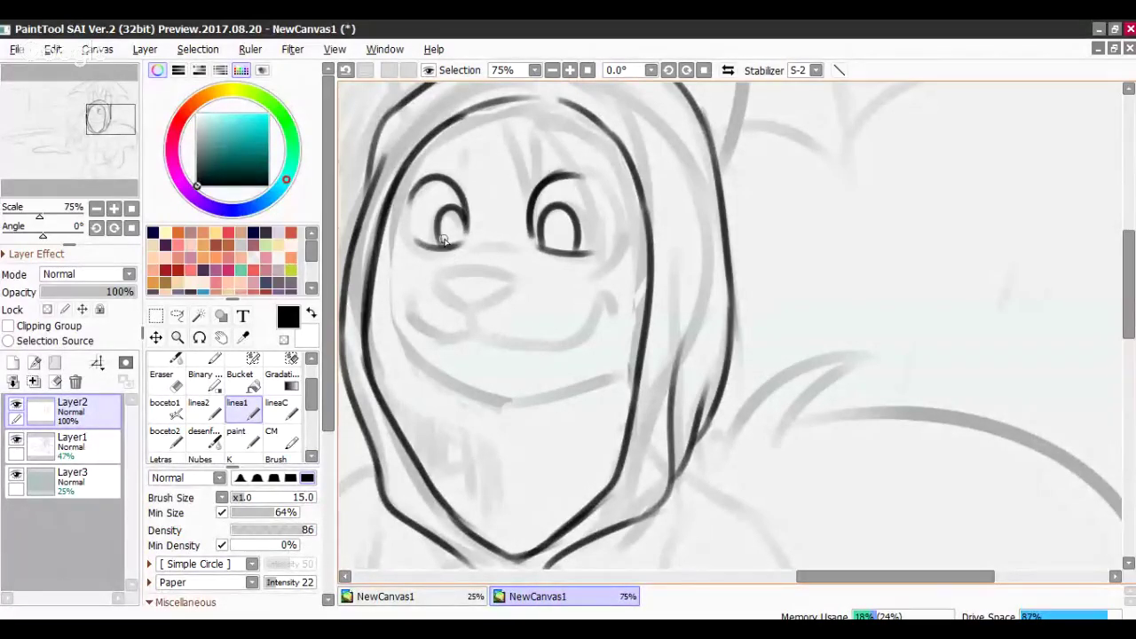
pyautogui.hotkey('ctrl', 'z')
pyautogui.hotkey('ctrl', 'z')
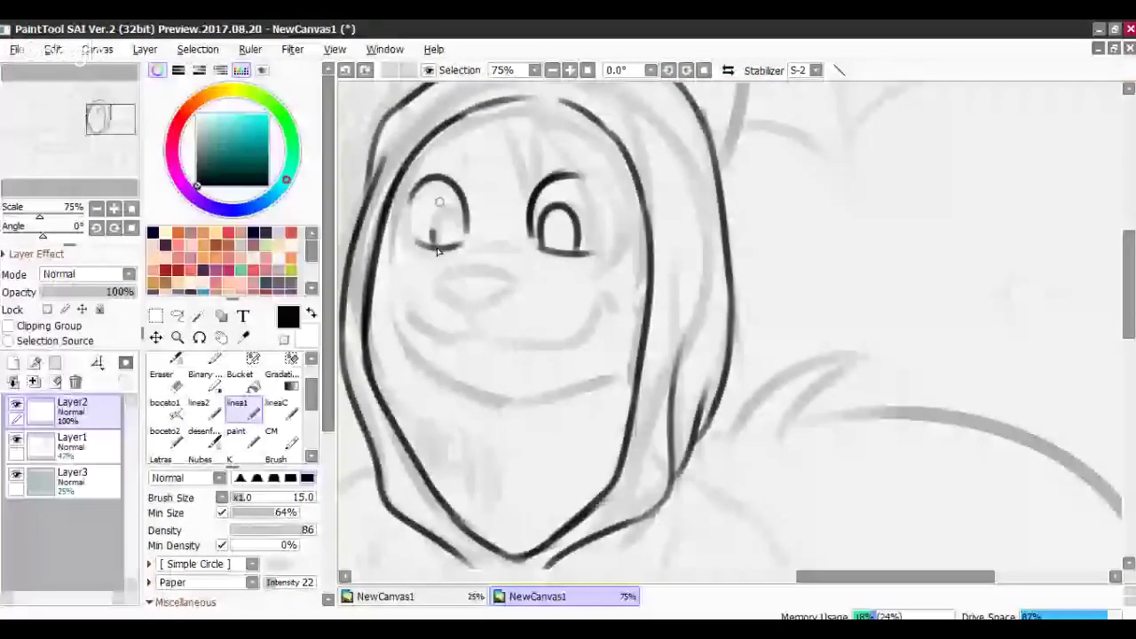
pyautogui.hotkey('ctrl', 'y')
pyautogui.hotkey('ctrl', 'y')
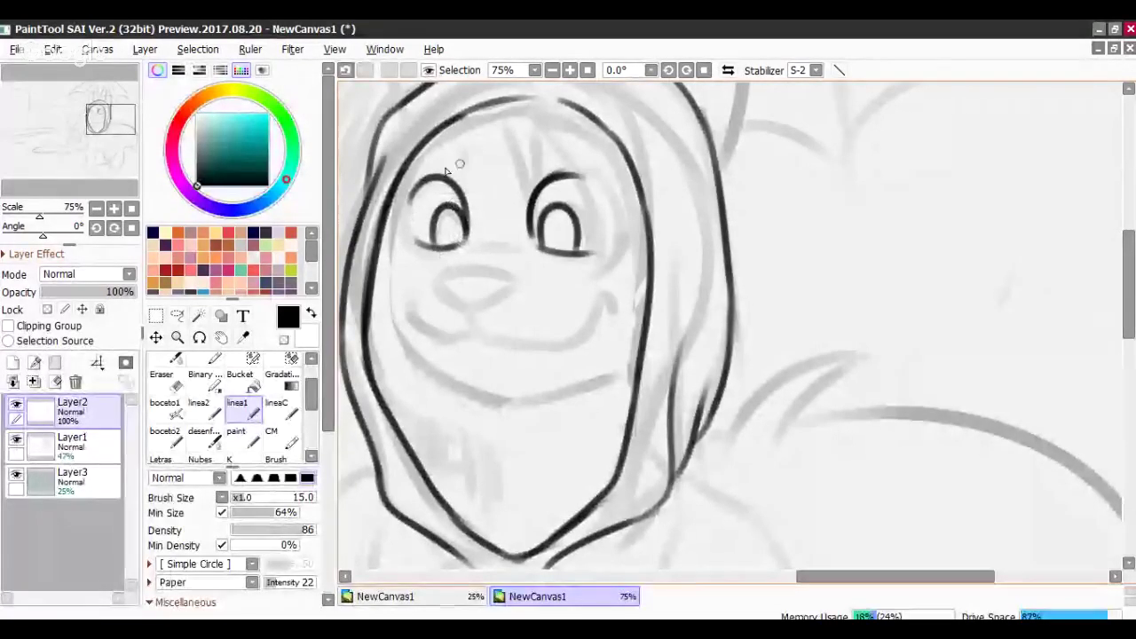
pyautogui.hotkey('ctrl', 'z')
# - Ink a short vertical brow mark just above the inner corner of the left eye
pyautogui.moveTo(462, 155); pyautogui.dragTo(473, 182)
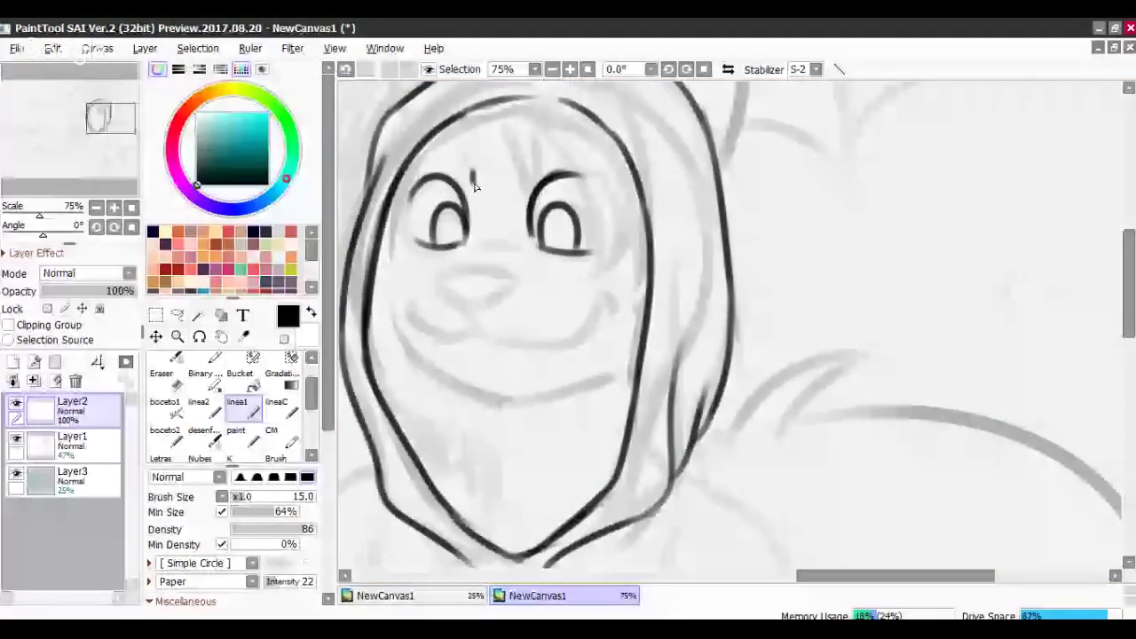
pyautogui.hotkey('ctrl', 'z')
pyautogui.moveTo(469, 172); pyautogui.dragTo(469, 184)
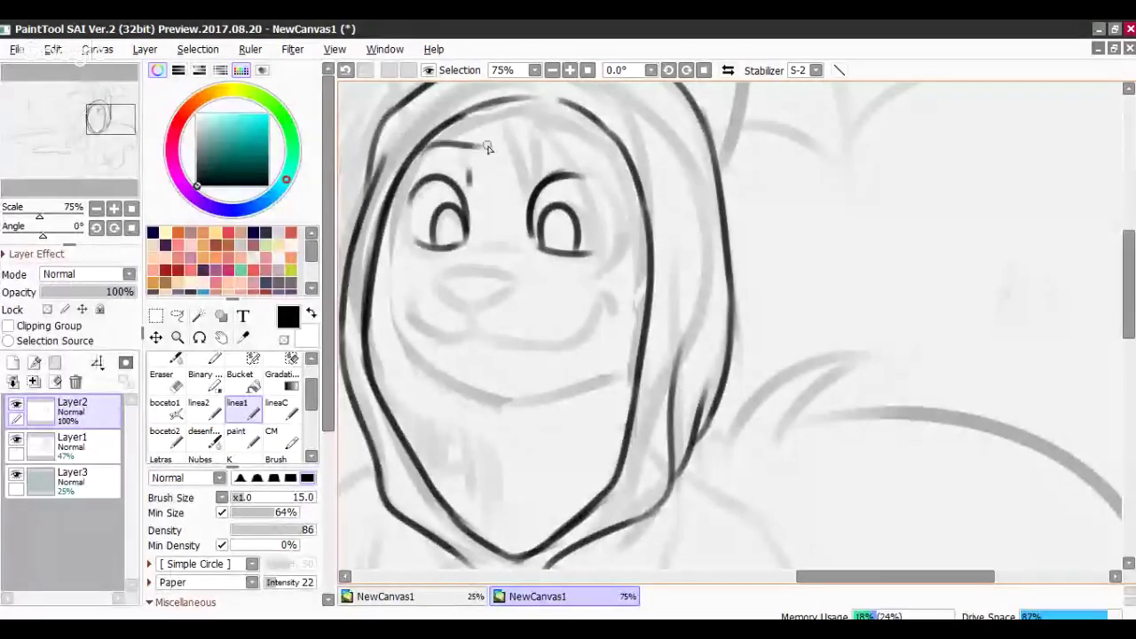
# - Ink the pointed hair lock falling from the forehead to the right eye's inner corner, redrawing its right edge several times
pyautogui.moveTo(504, 119); pyautogui.dragTo(530, 209)
pyautogui.hotkey('ctrl', 'z')
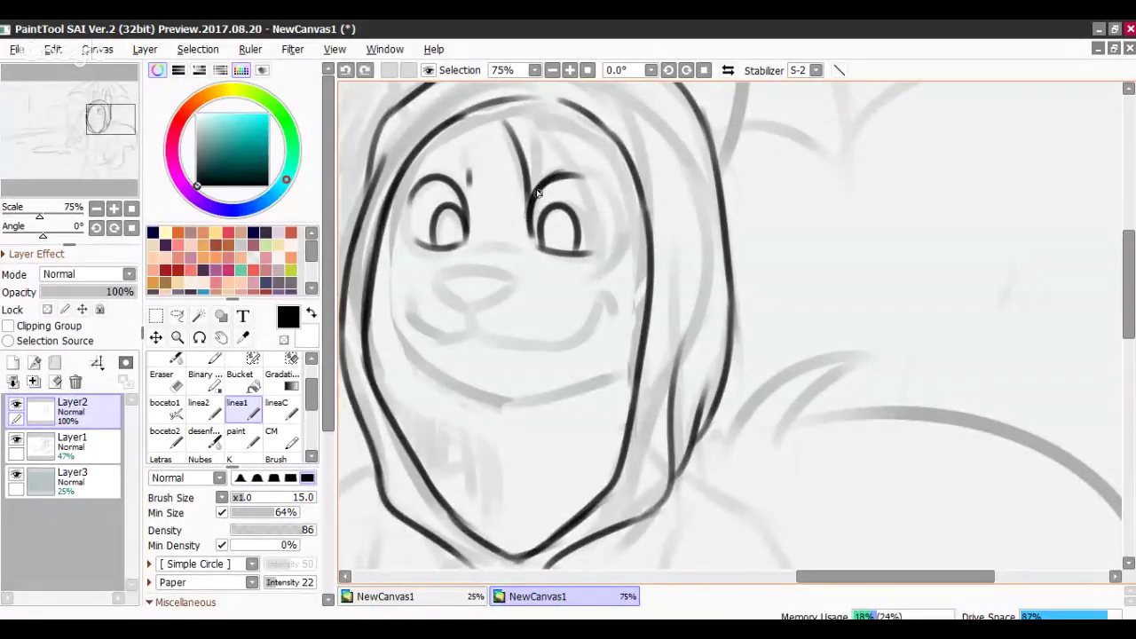
pyautogui.moveTo(527, 214); pyautogui.dragTo(548, 131)
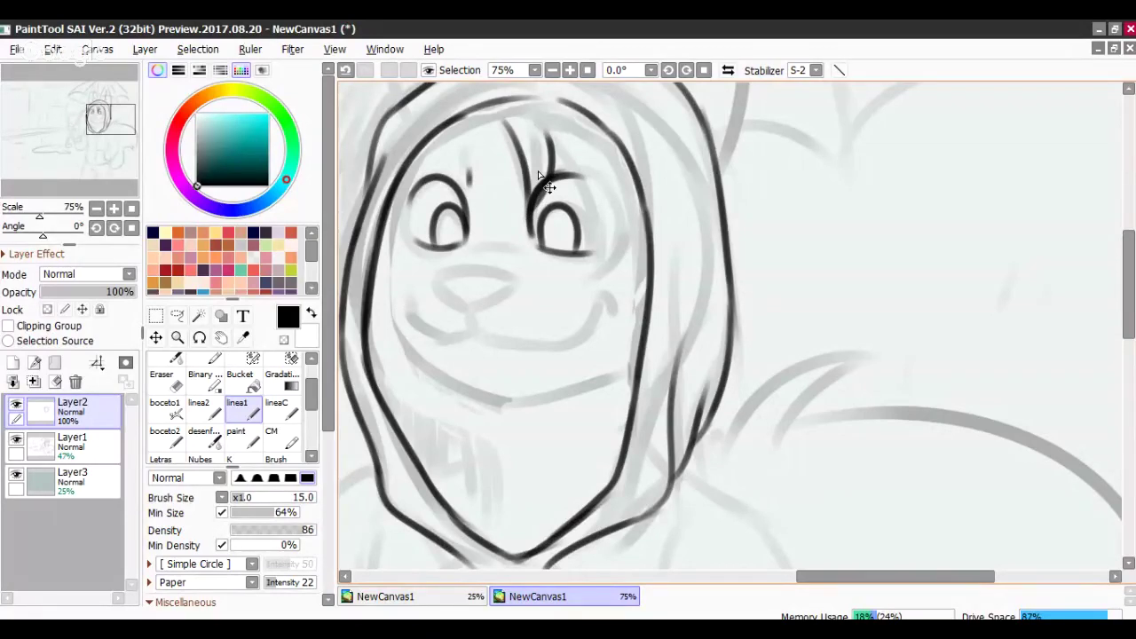
pyautogui.hotkey('ctrl', 'z')
pyautogui.moveTo(533, 209)
pyautogui.mouseDown()
pyautogui.moveTo(546, 133)
pyautogui.moveTo(580, 171)
pyautogui.mouseUp()
pyautogui.hotkey('ctrl', 'z')
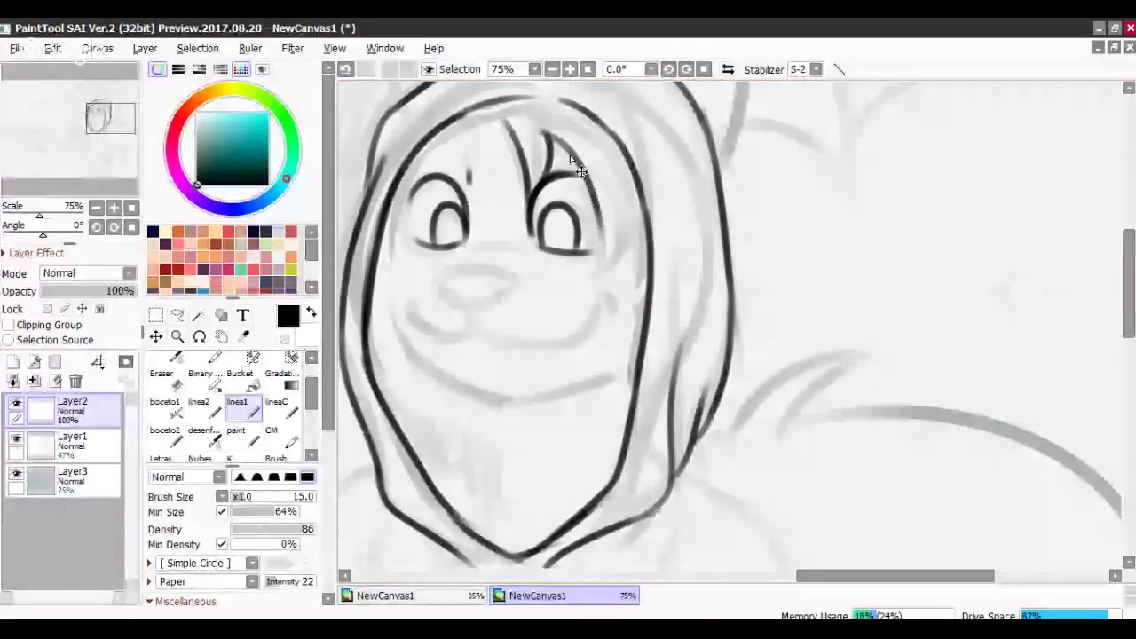
pyautogui.hotkey('ctrl', 'z')
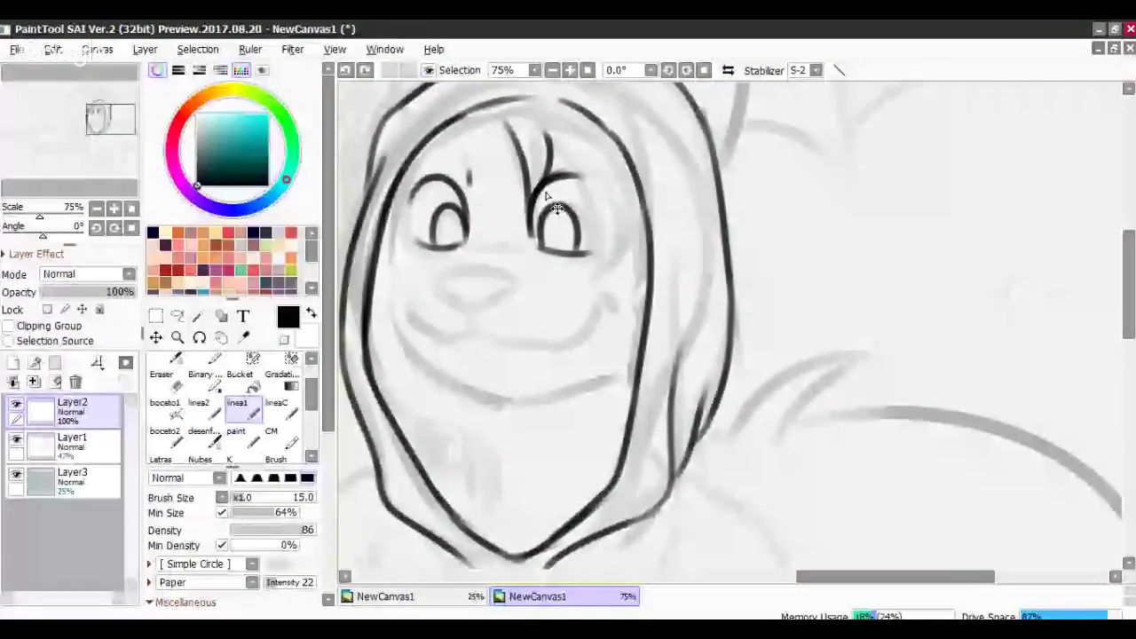
pyautogui.hotkey('ctrl', 'z')
pyautogui.moveTo(533, 214); pyautogui.dragTo(564, 128)
pyautogui.hotkey('ctrl', 'z')
pyautogui.moveTo(529, 206); pyautogui.dragTo(560, 128)
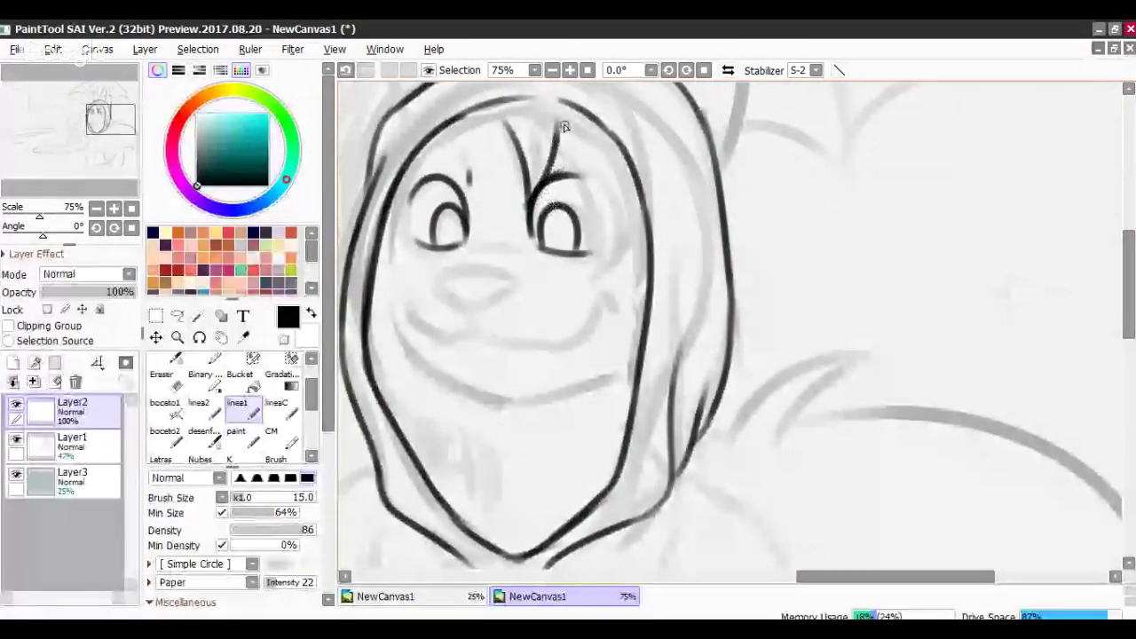
pyautogui.hotkey('ctrl', 'z')
pyautogui.moveTo(534, 199); pyautogui.dragTo(564, 125)
pyautogui.hotkey('ctrl', 'z')
pyautogui.moveTo(530, 204)
pyautogui.mouseDown()
pyautogui.moveTo(552, 127)
pyautogui.moveTo(596, 227)
pyautogui.mouseUp()
pyautogui.hotkey('ctrl', 'z')
# - Trim the outer end of the right eye's upper outline with the Eraser and return to the linea1 brush
pyautogui.click(166, 380)
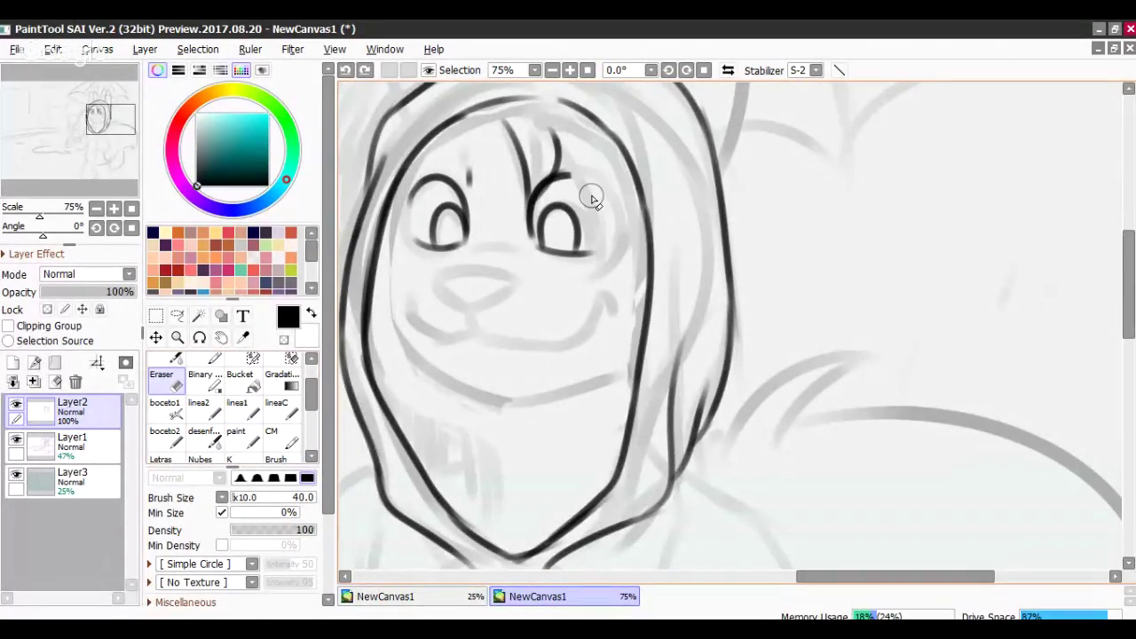
pyautogui.click(244, 436)
pyautogui.click(249, 410)
# - Ink the pointed fringe strands over the outer side of the right eye, reaching to the hood's inner edge
pyautogui.hotkey('ctrl', 'z')
pyautogui.moveTo(554, 137); pyautogui.dragTo(589, 233)
pyautogui.hotkey('ctrl', 'z')
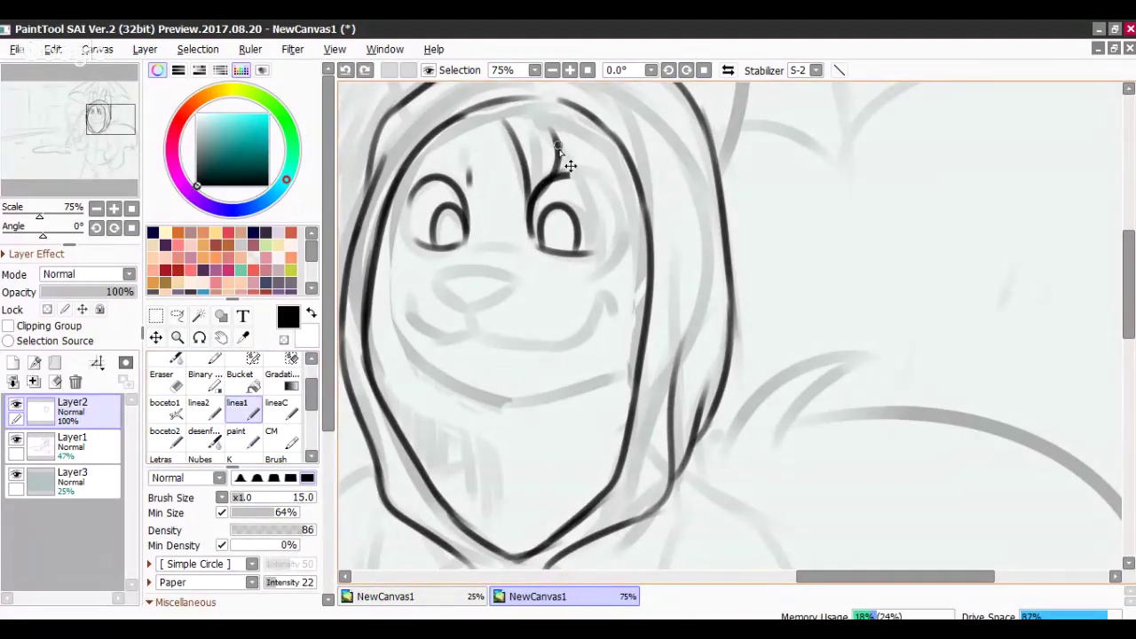
pyautogui.moveTo(556, 138); pyautogui.dragTo(576, 223)
pyautogui.hotkey('ctrl', 'z')
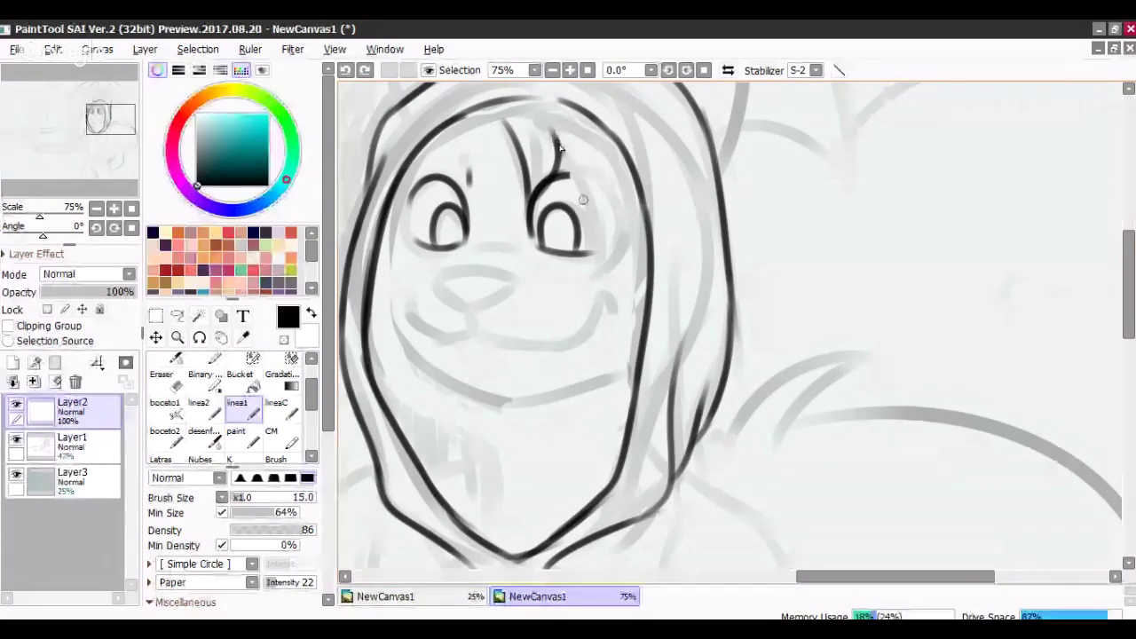
pyautogui.moveTo(552, 140); pyautogui.dragTo(578, 223)
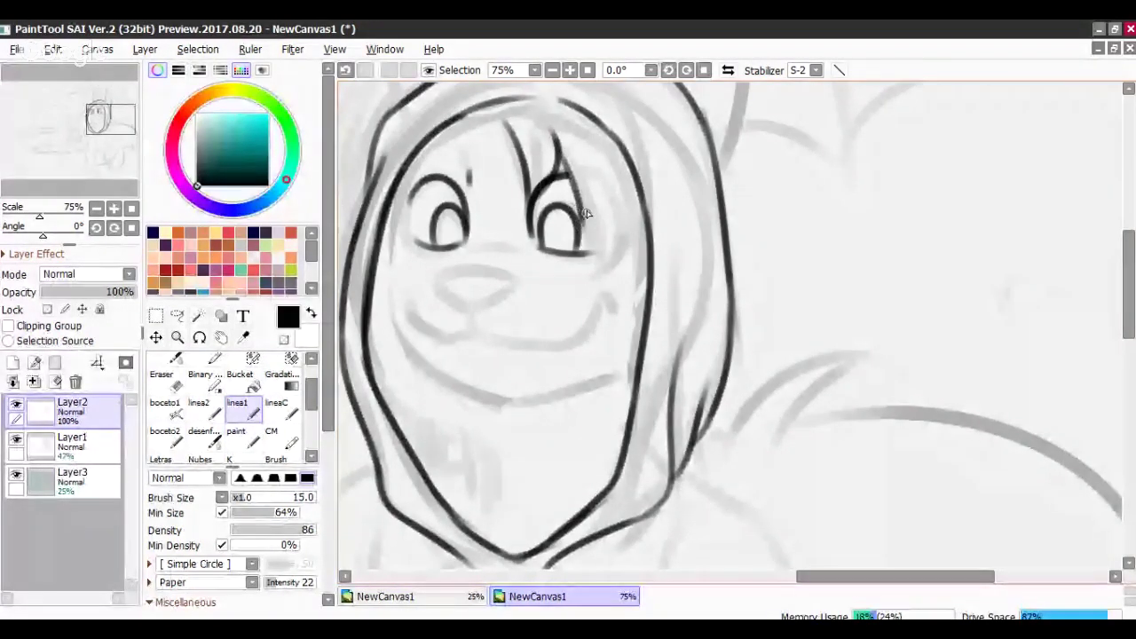
pyautogui.moveTo(581, 233)
pyautogui.mouseDown()
pyautogui.moveTo(636, 195)
pyautogui.moveTo(637, 238)
pyautogui.moveTo(636, 207)
pyautogui.mouseUp()
pyautogui.hotkey('ctrl', 'z')
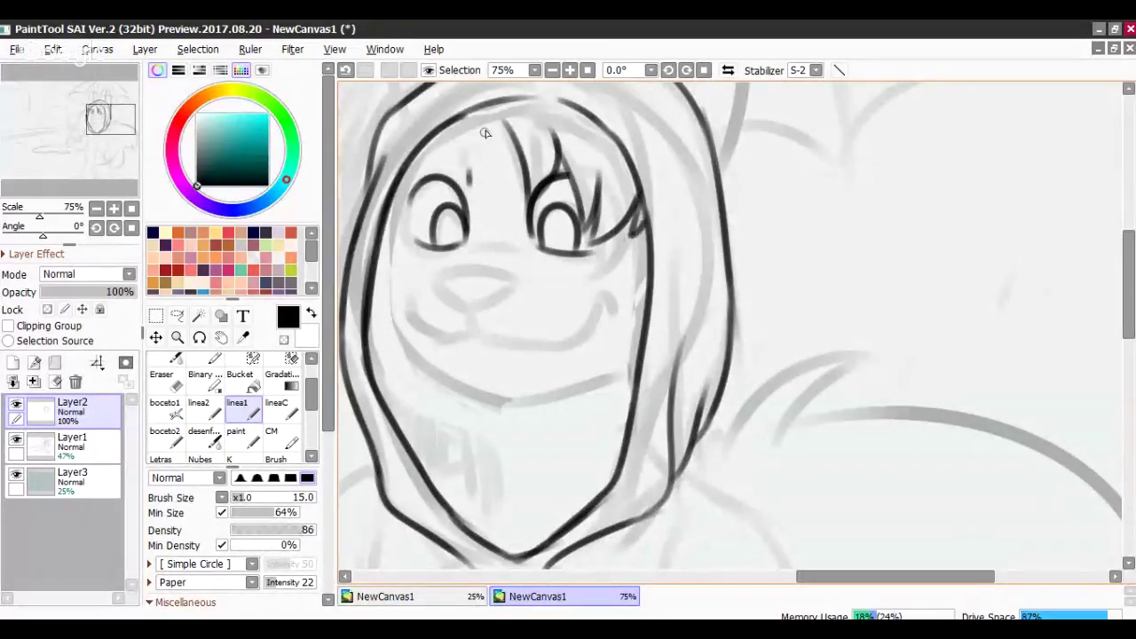